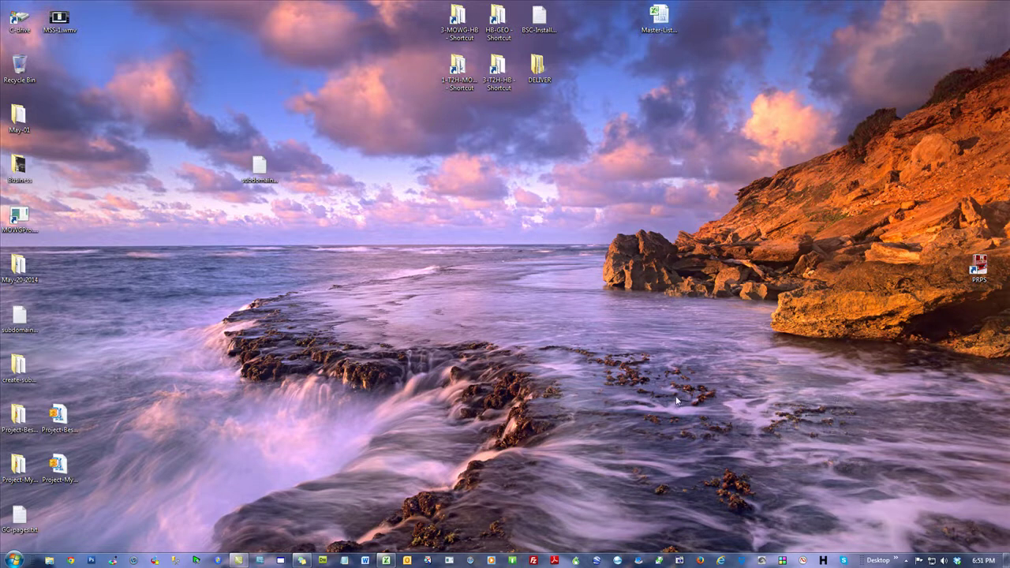
Step: Open Chrome, look at the Admin Panel login page, and dismiss the developer mode extensions prompt without disabling them
click(537, 211)
click(71, 561)
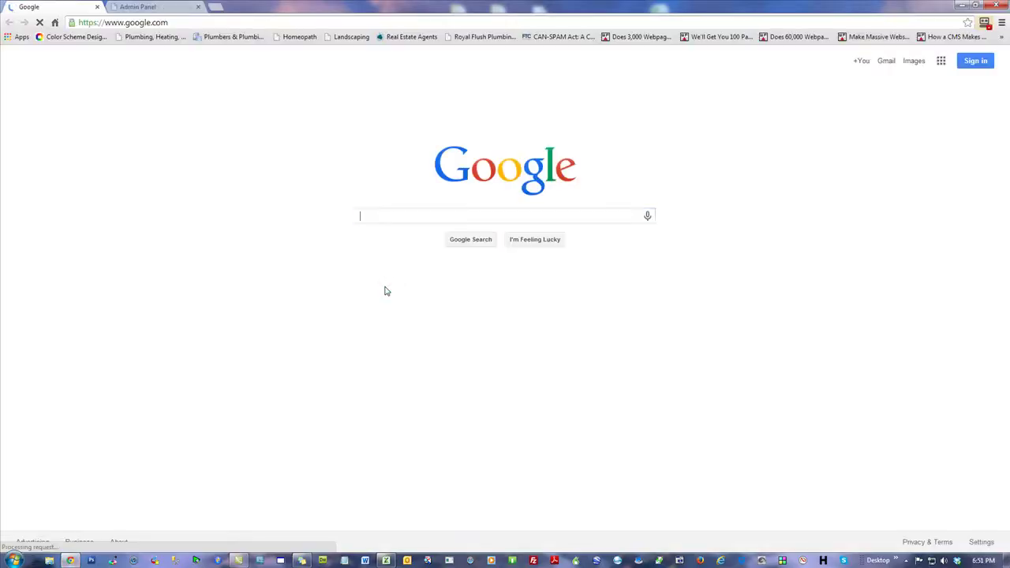
click(146, 6)
click(503, 209)
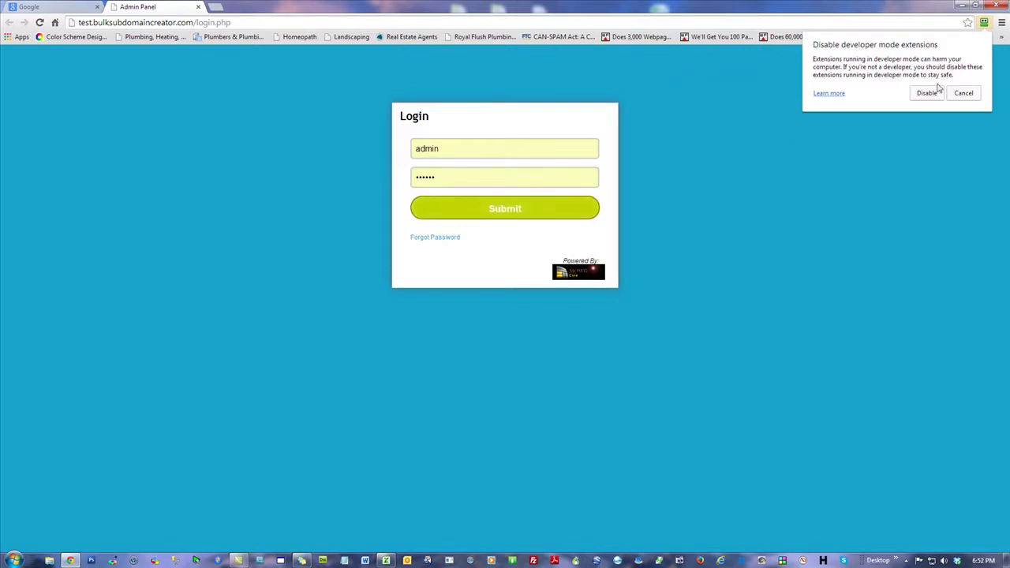
click(964, 93)
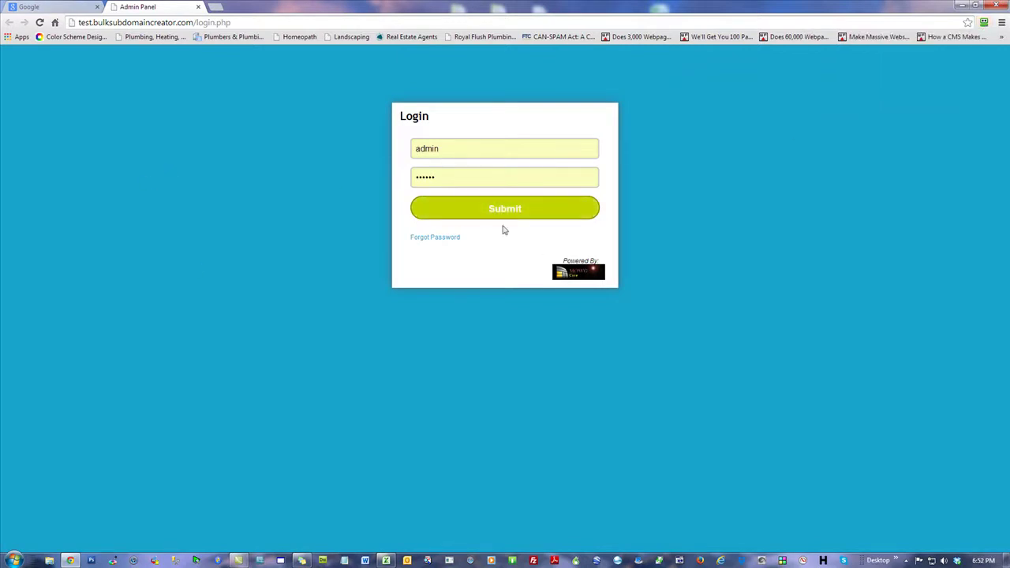
click(63, 7)
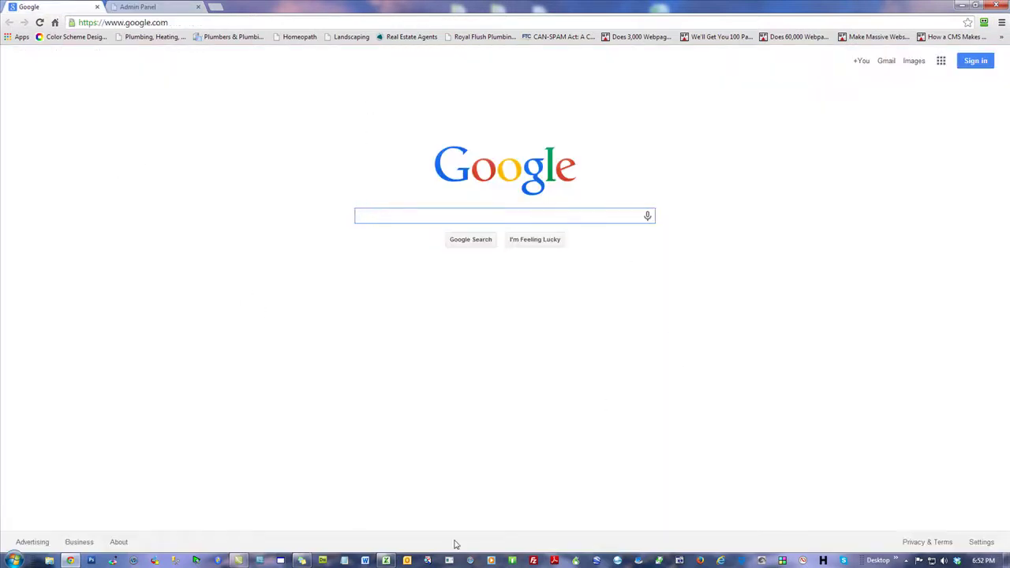
click(344, 561)
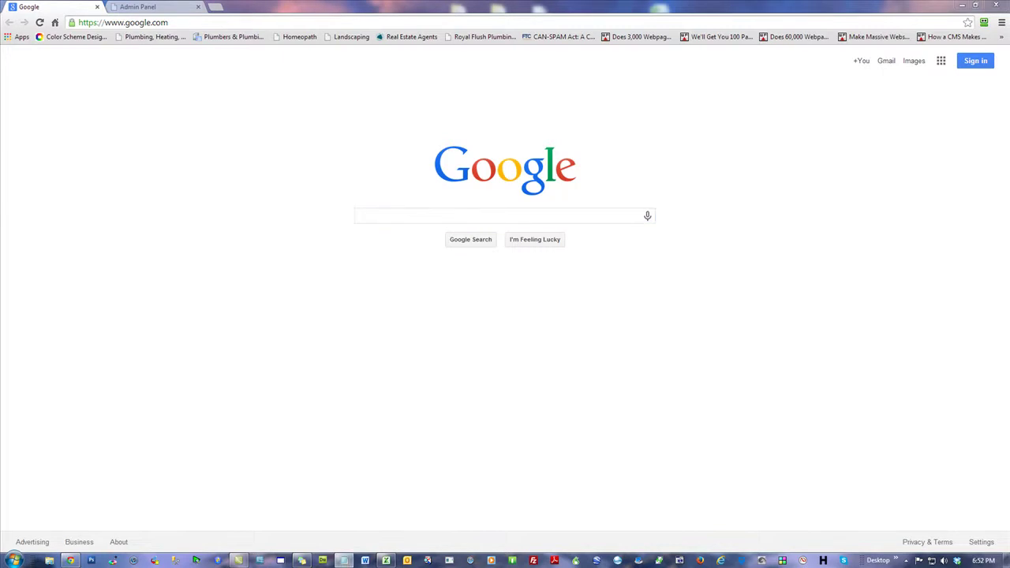
text(http://do)
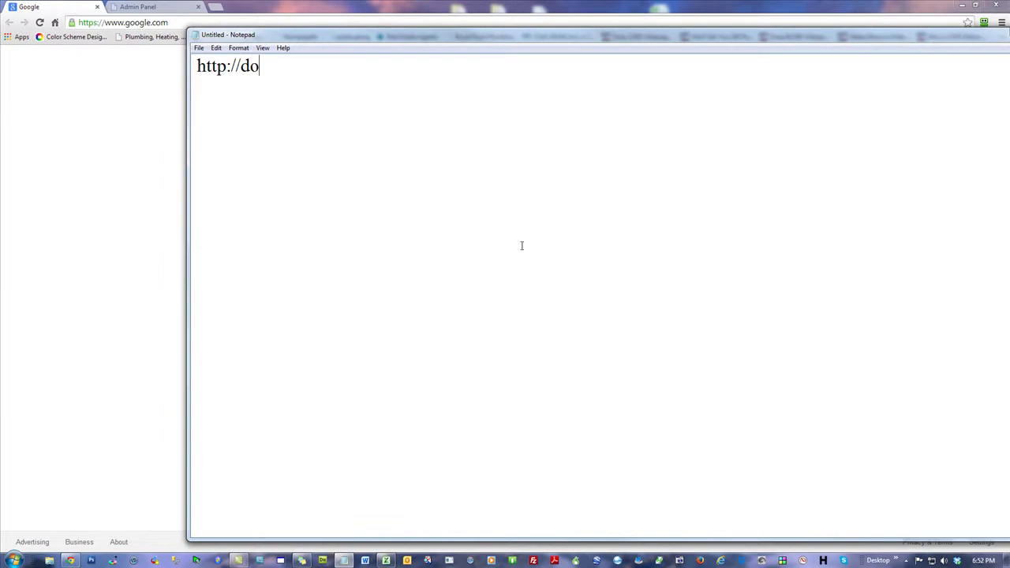
text(main.c)
key(BackSpace)
text(.com)
key(Return)
key(Return)
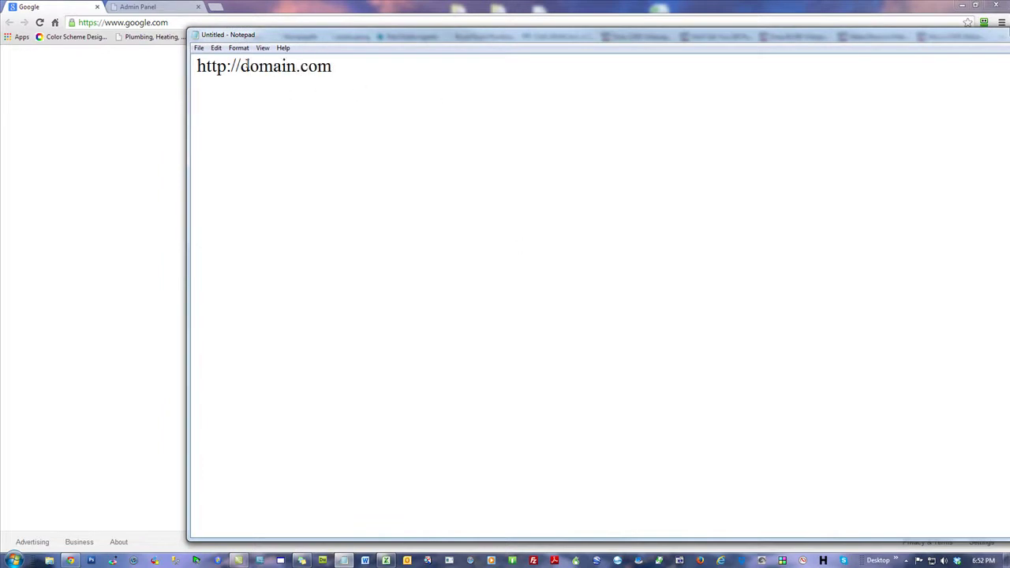
click(241, 66)
text(www.)
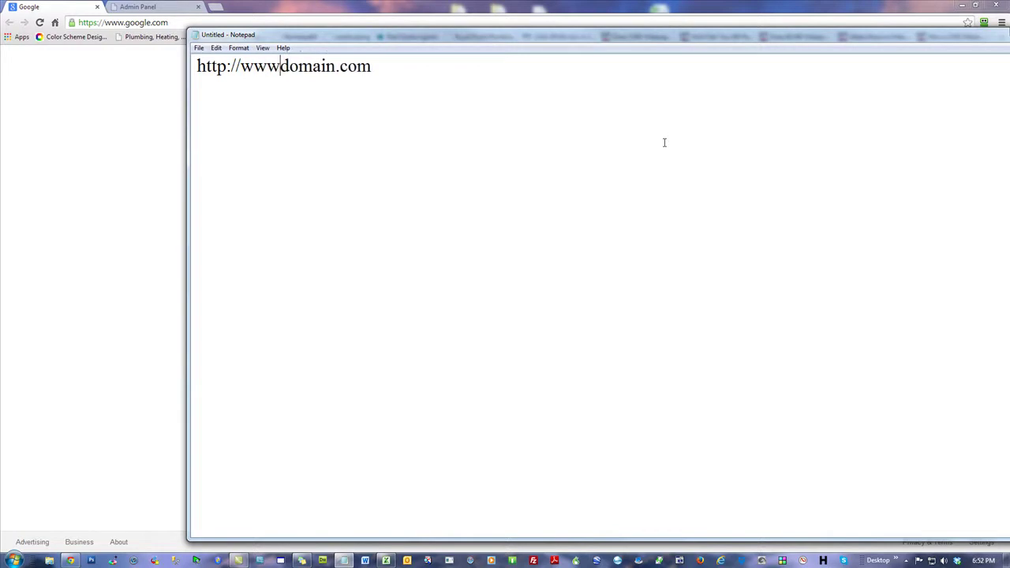
click(591, 170)
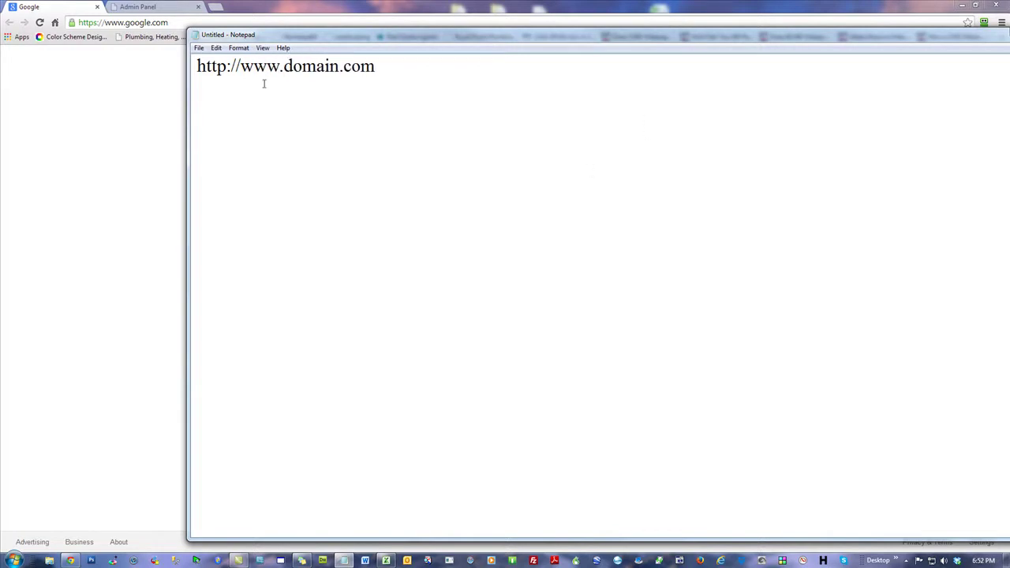
drag(284, 67, 240, 68)
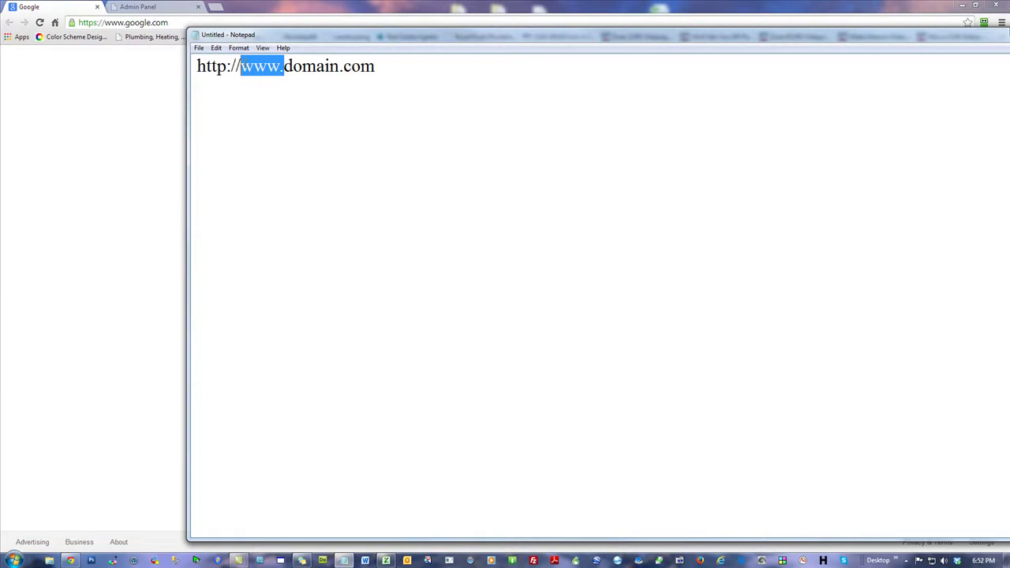
click(318, 116)
drag(376, 66, 285, 67)
click(399, 173)
drag(376, 66, 197, 67)
key(ctrl+c)
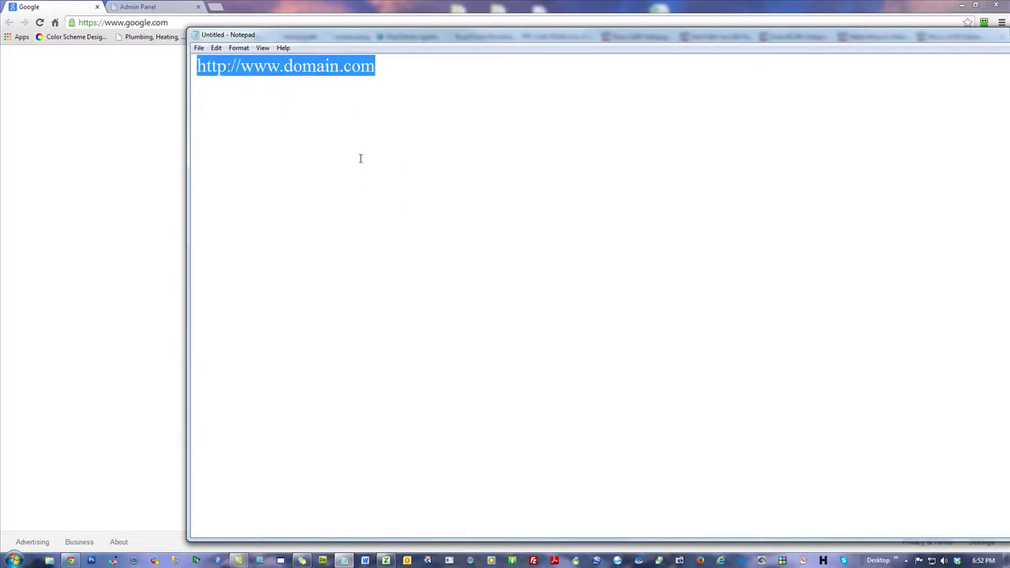
click(368, 163)
key(ctrl+v)
key(Return)
key(ctrl+v)
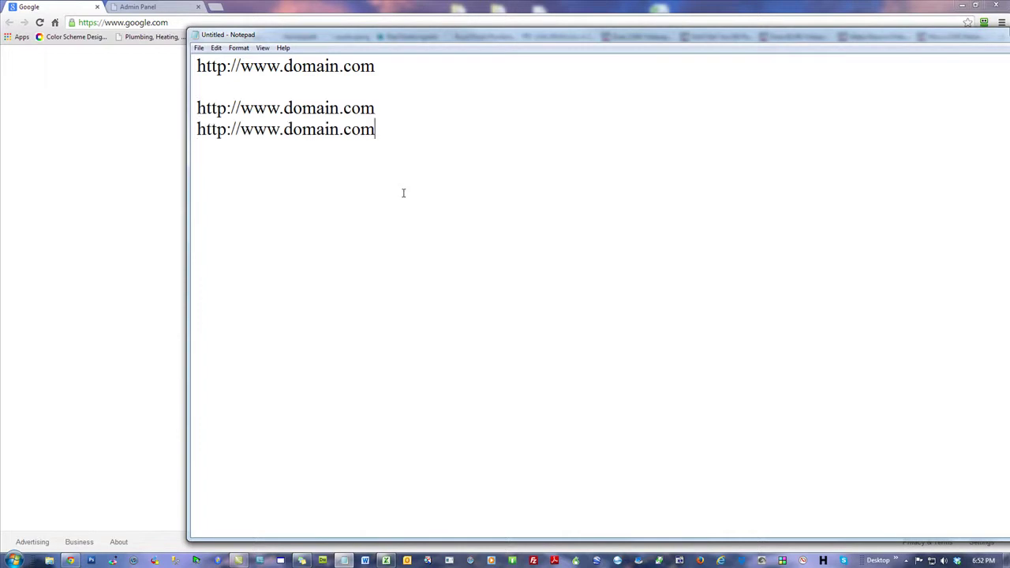
Step: Replace "www" in the first pasted address with "mothers-day-flowers"
drag(280, 108, 240, 108)
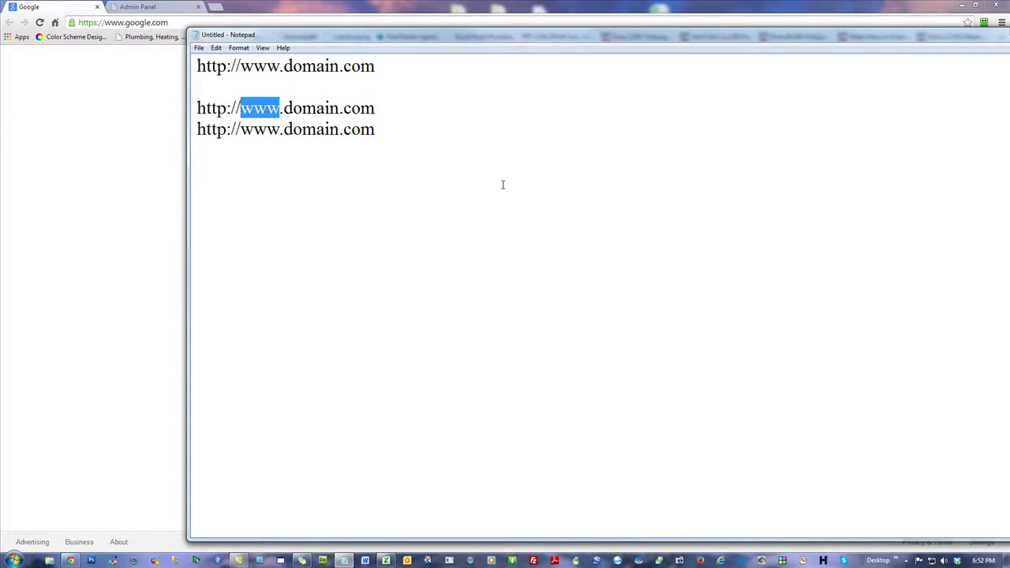
text(mothers-day-)
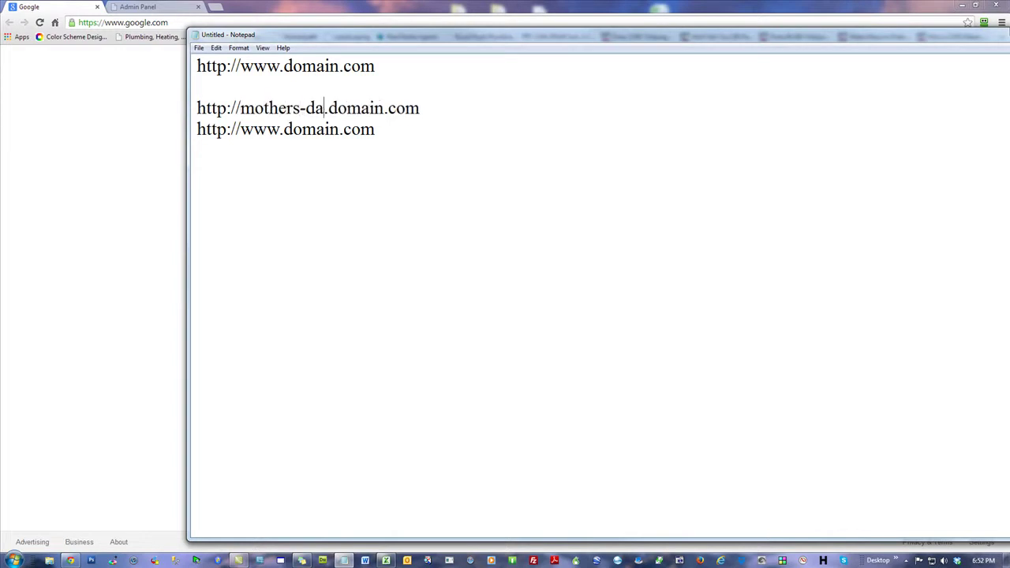
text(flowers)
key(Down)
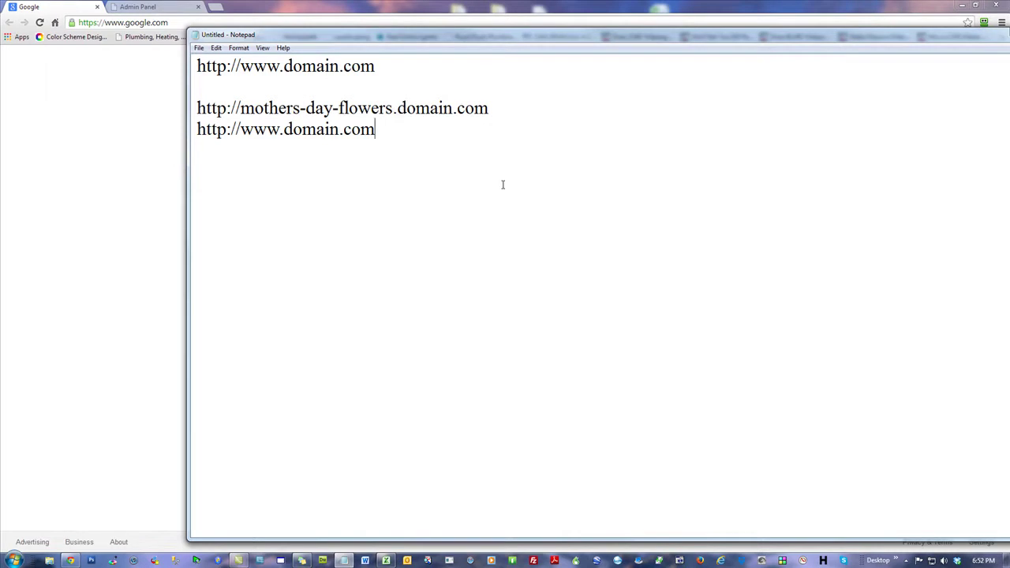
Step: Replace "www" in the second pasted address with "mlm-program"
double_click(261, 132)
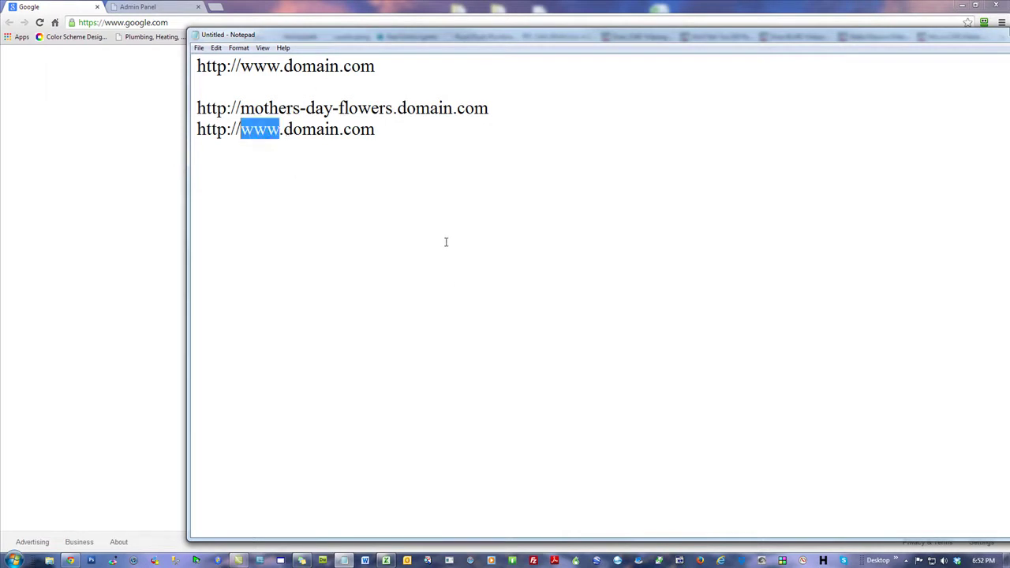
text(mlm-program)
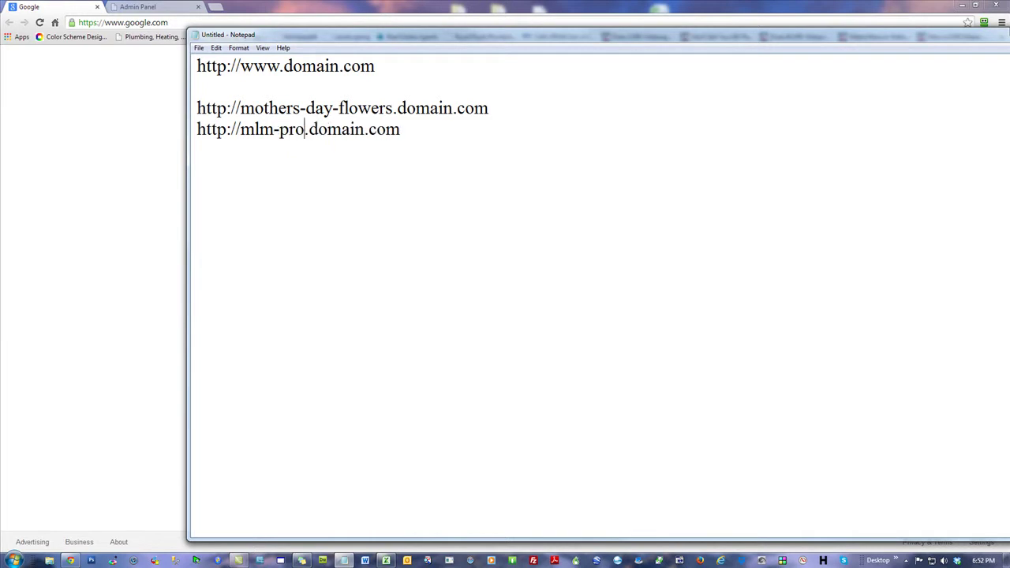
click(255, 145)
click(496, 176)
Step: Duplicate the mlm-program address on a new line directly below it
key(shift+Home)
key(ctrl+c)
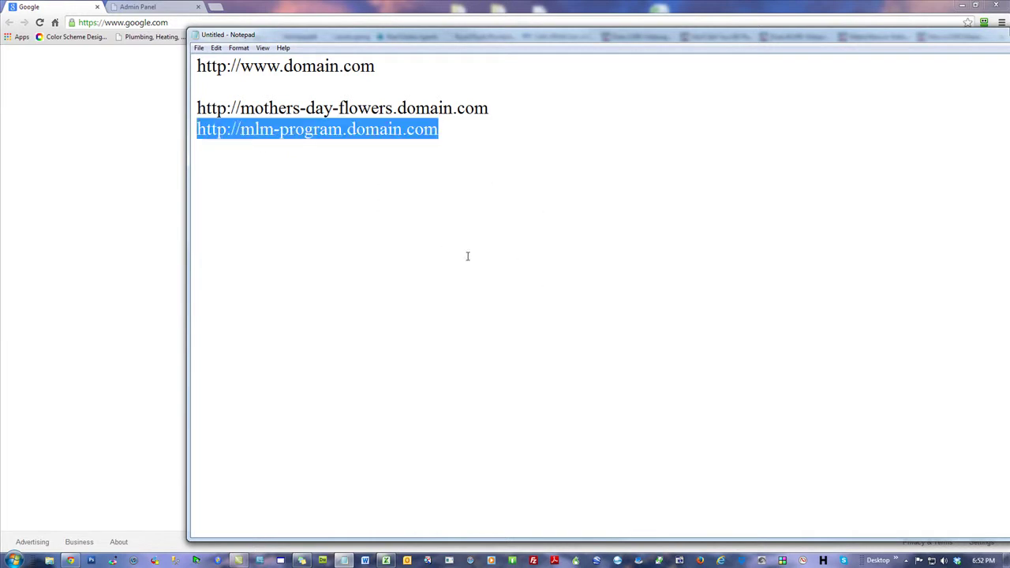
click(496, 230)
key(Return)
key(ctrl+v)
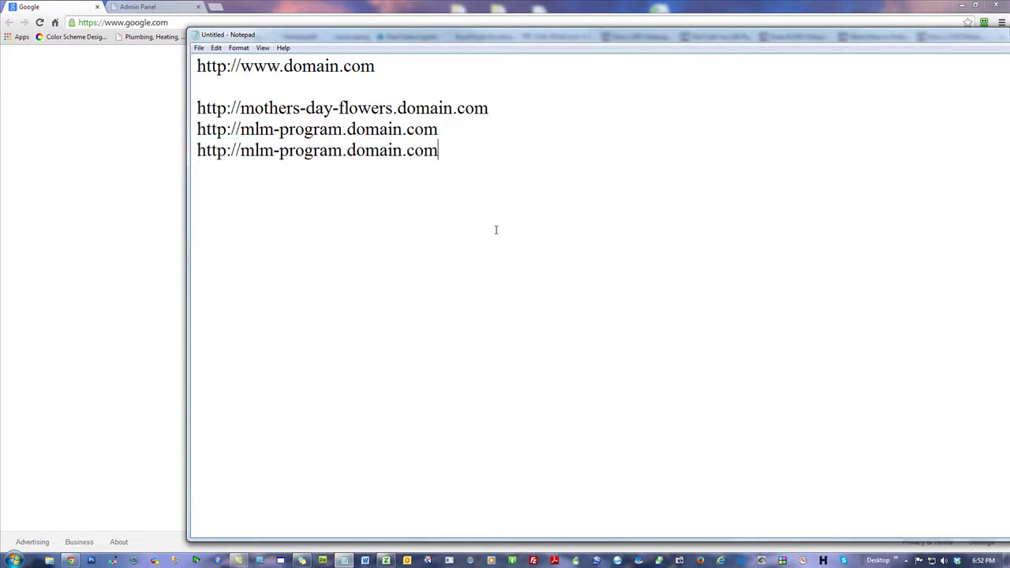
Step: Change the subdomain of the duplicated mlm-program address to "chicago-plumbers"
drag(343, 149, 240, 150)
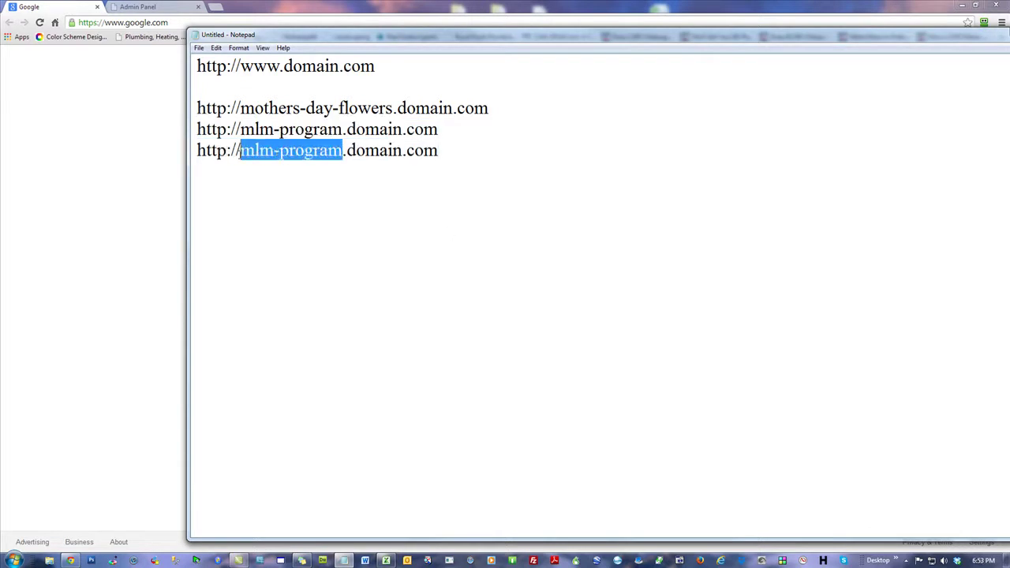
text(chicago-pl)
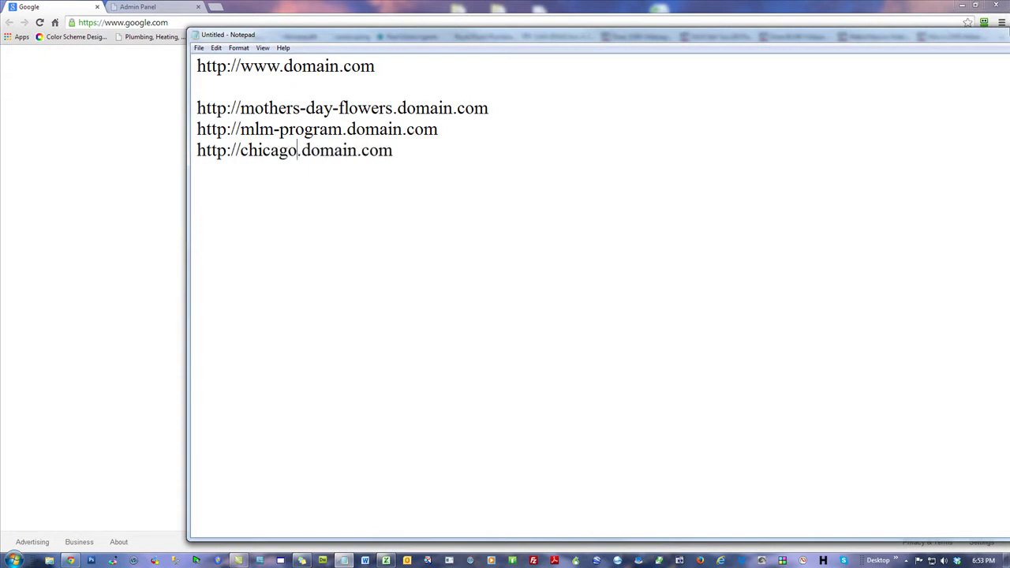
text(umbers)
key(Right)
key(Right)
key(Right)
key(Right)
key(Right)
key(Right)
key(Right)
key(shift+Left)
click(432, 178)
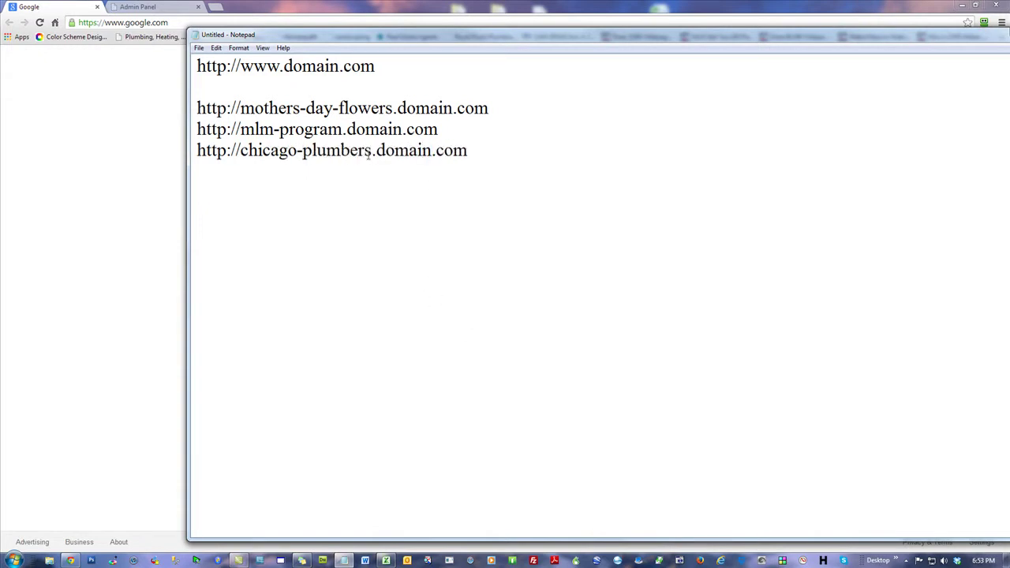
Step: Duplicate the chicago-plumbers address on a new line and change the city in the copy to "atlanta"
drag(372, 150, 239, 150)
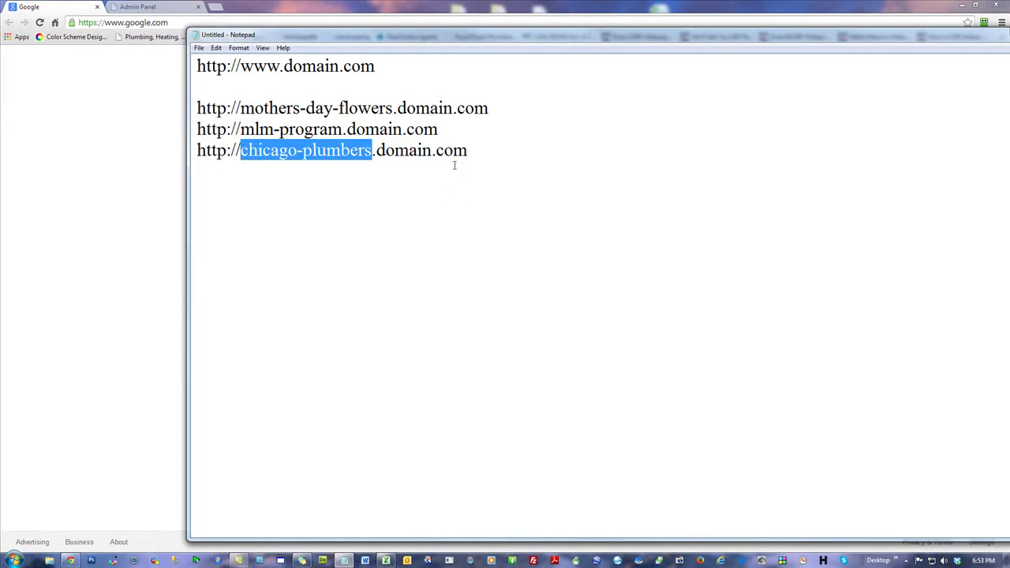
drag(497, 153, 241, 151)
drag(480, 151, 196, 151)
key(ctrl+c)
key(End)
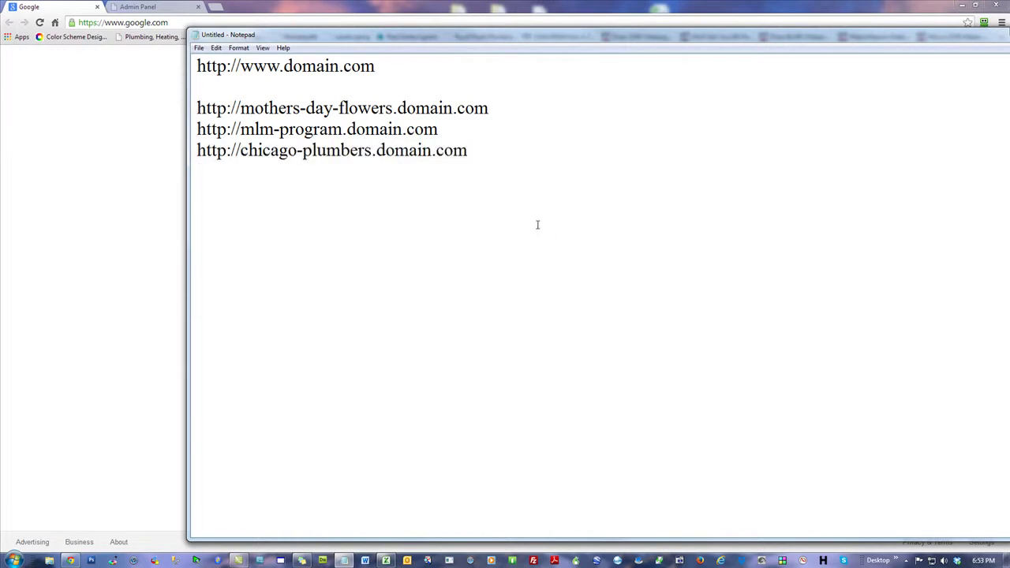
key(Return)
key(ctrl+v)
drag(298, 173, 240, 173)
text(atlanta)
click(457, 273)
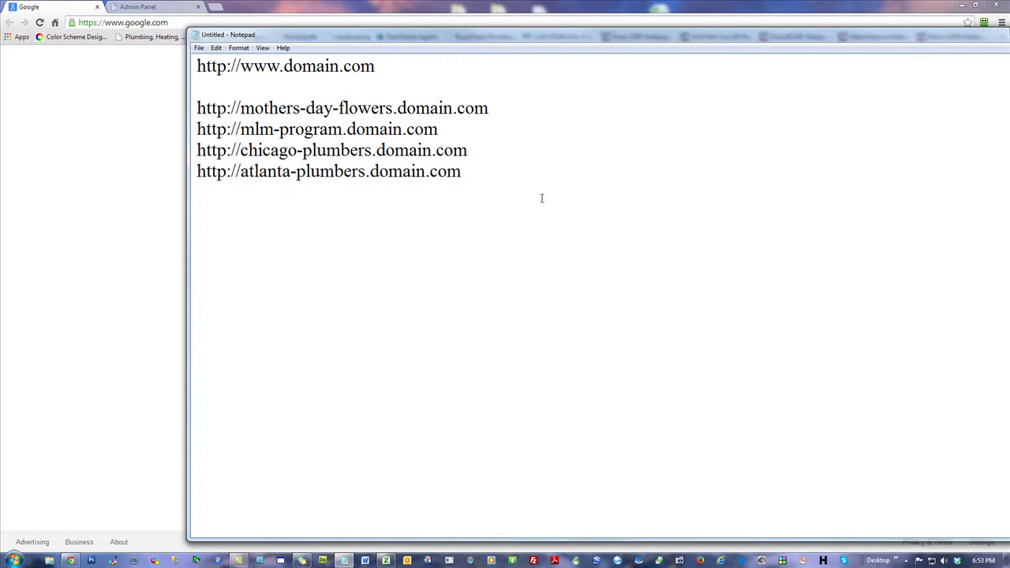
Step: Copy the atlanta-plumbers address and paste it below the list, separated by two empty lines
key(Return)
key(shift+Up)
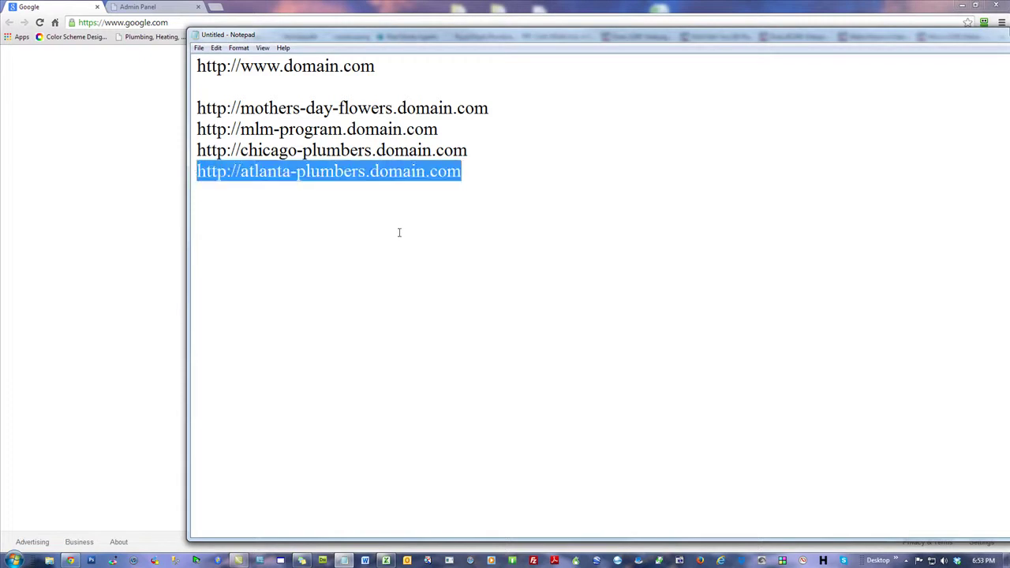
key(ctrl+c)
key(Down)
key(Return)
key(Return)
key(ctrl+v)
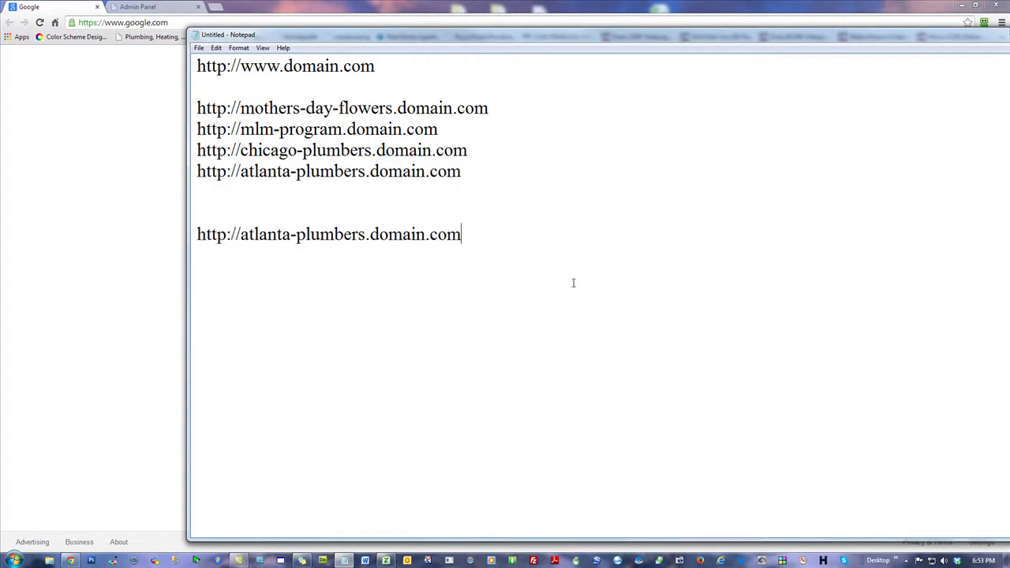
Step: Replace the atlanta-plumbers subdomain in the separated copy with a sample person's hyphenated first and last name
drag(367, 263, 240, 263)
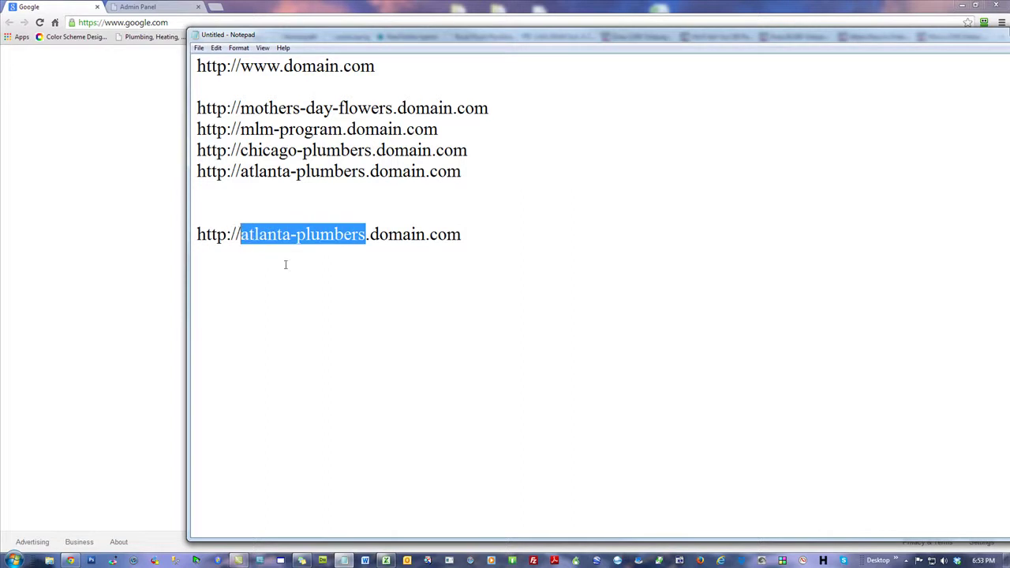
text(joyn)
key(BackSpace)
key(BackSpace)
text(hn)
key(BackSpace)
text(-doe)
Step: Duplicate the personal-name address on the next line and change its subdomain to a second sample person's hyphenated name
drag(417, 235, 196, 235)
click(510, 322)
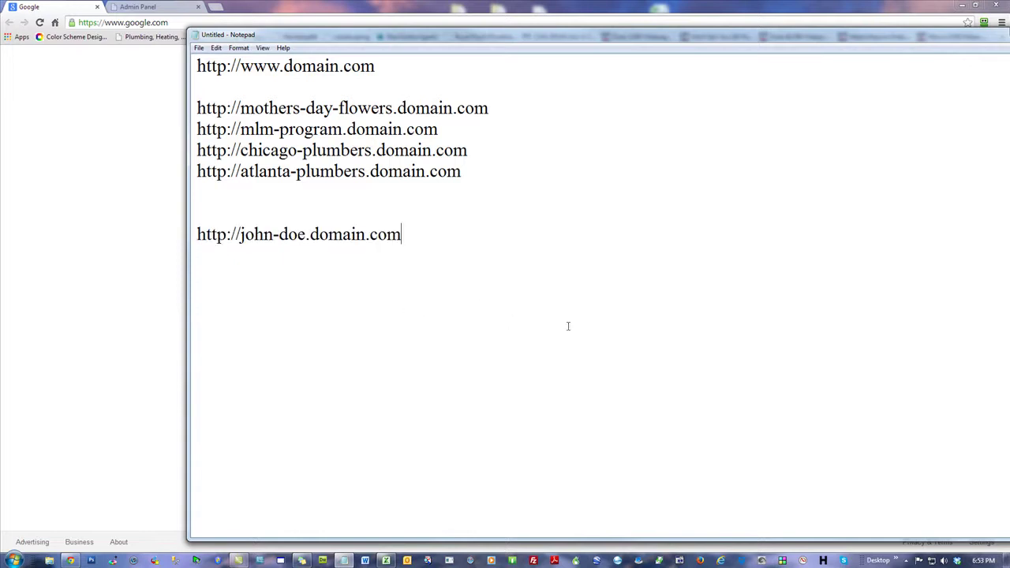
key(Return)
key(ctrl+v)
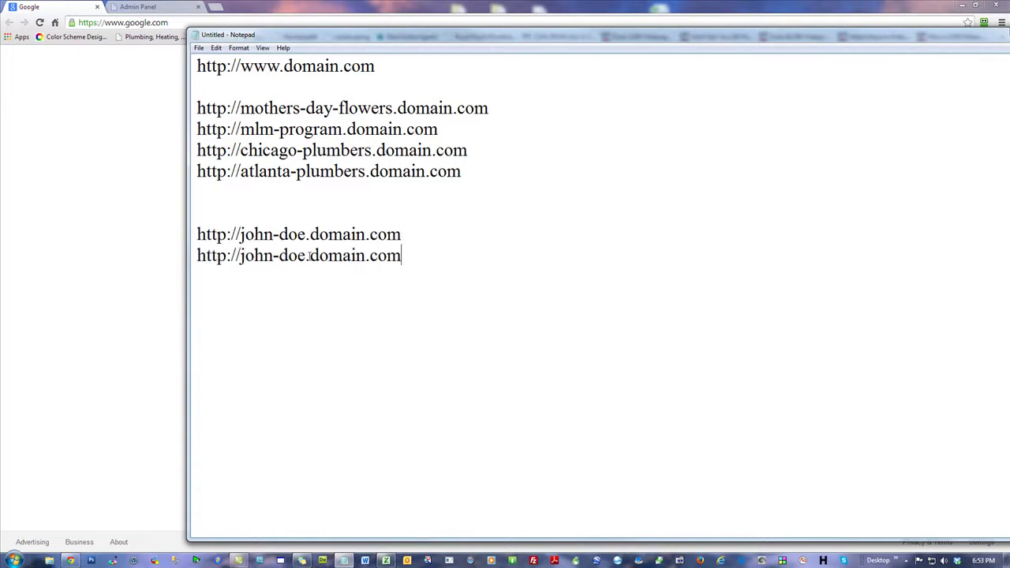
drag(306, 256, 240, 256)
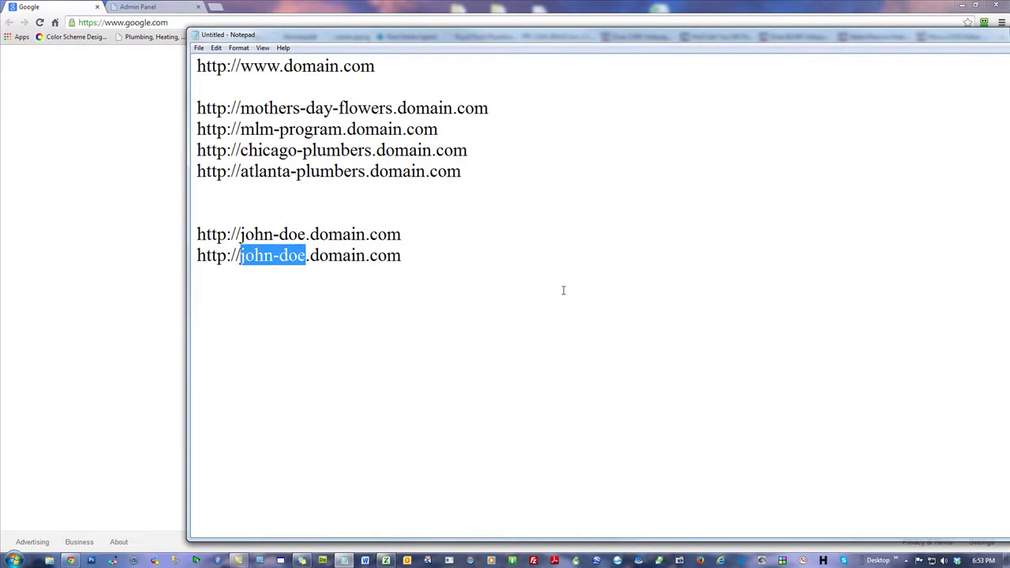
text(ann-smith)
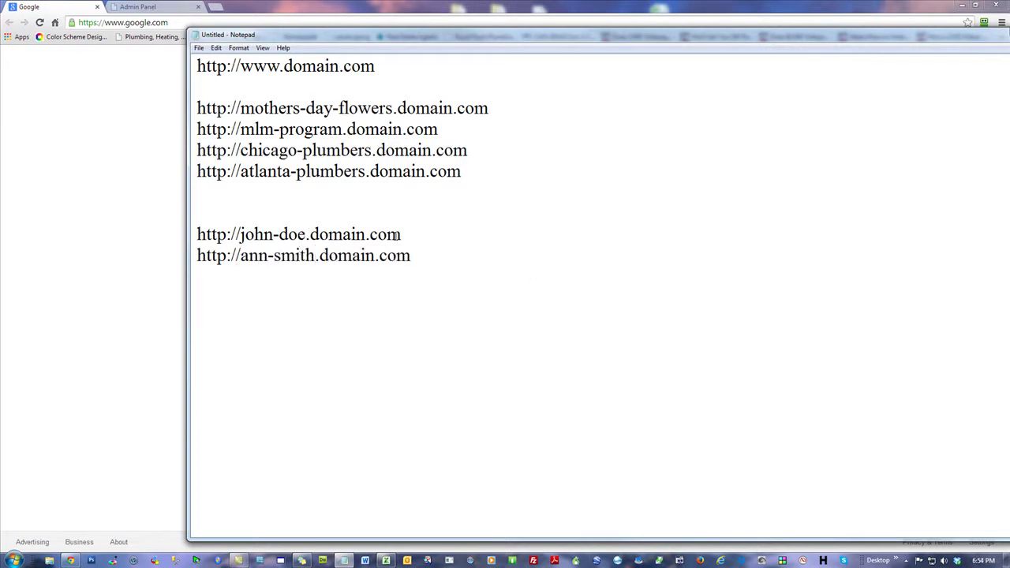
Step: Append a "--->" arrow to the first personal-name address, followed by a copy of that same address
drag(306, 234, 240, 234)
click(501, 240)
text(--->)
drag(401, 235, 195, 241)
key(ctrl+c)
click(494, 237)
key(ctrl+v)
Step: Copy the arrow and target address from the first personal-name line to the end of the second one
drag(411, 256, 197, 255)
drag(662, 234, 401, 234)
key(ctrl+c)
click(487, 255)
key(ctrl+v)
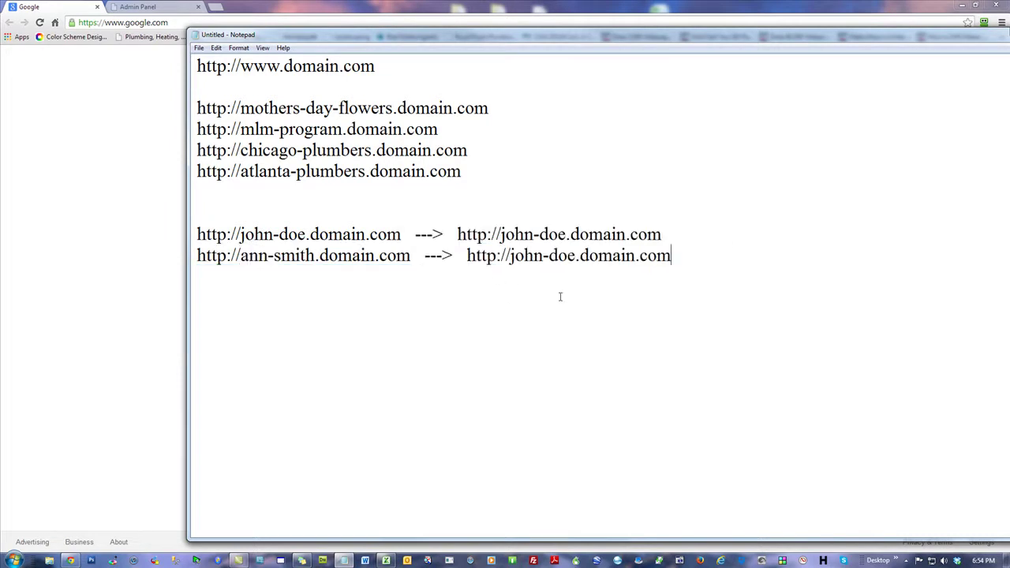
Step: Replace the subdomain in the second line's target address with the second sample person's hyphenated name
drag(577, 254, 510, 255)
text(ann-smi)
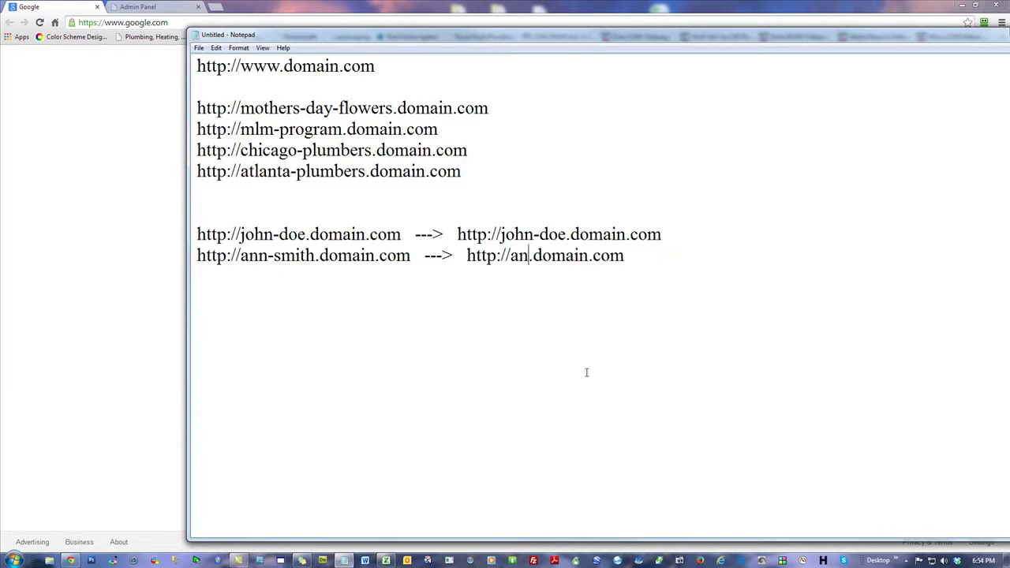
text(th)
key(End)
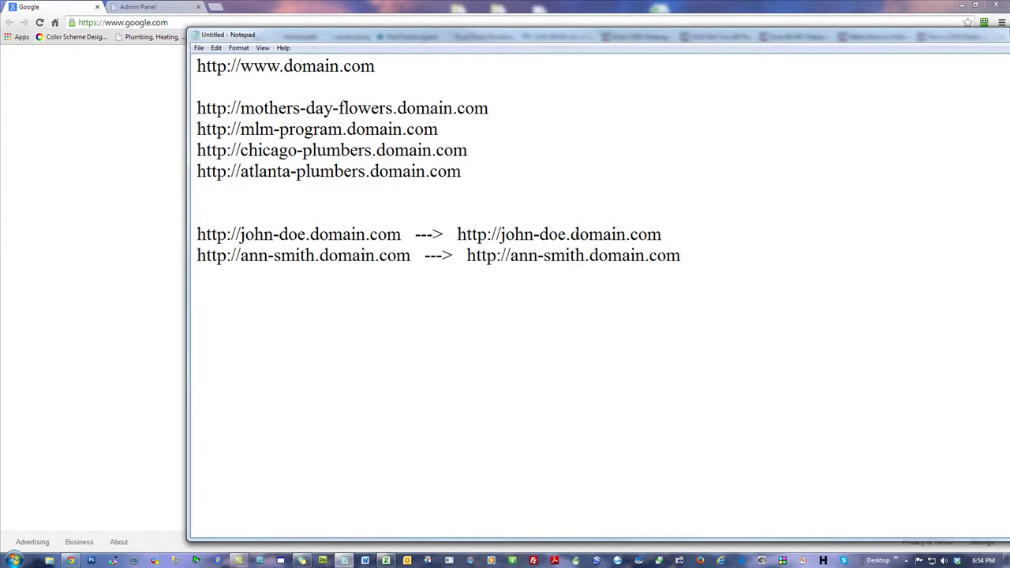
Step: Rewrite the first personal-name line's target address so the hyphenated name follows domain.com as a folder instead of a subdomain
drag(570, 233, 499, 234)
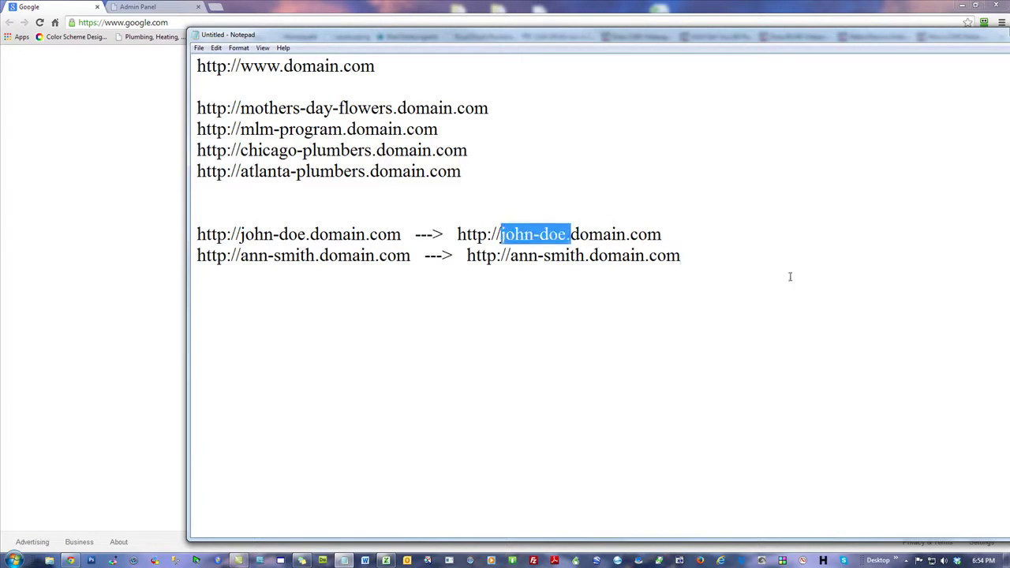
key(Delete)
text(/john-doe)
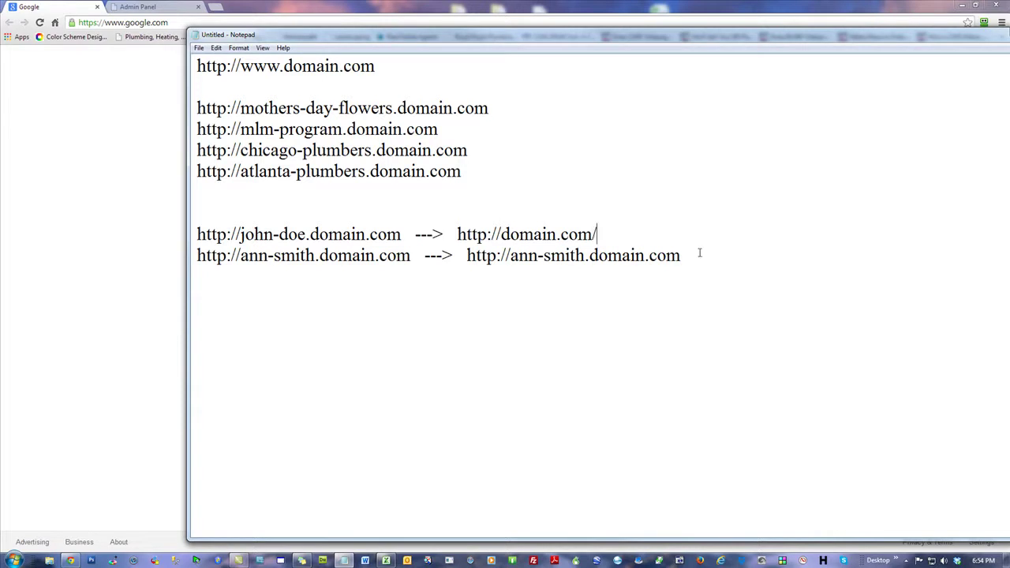
Step: Move the hyphenated name in the second personal-name line's target address behind domain.com/ and add blank lines below
drag(588, 255, 510, 254)
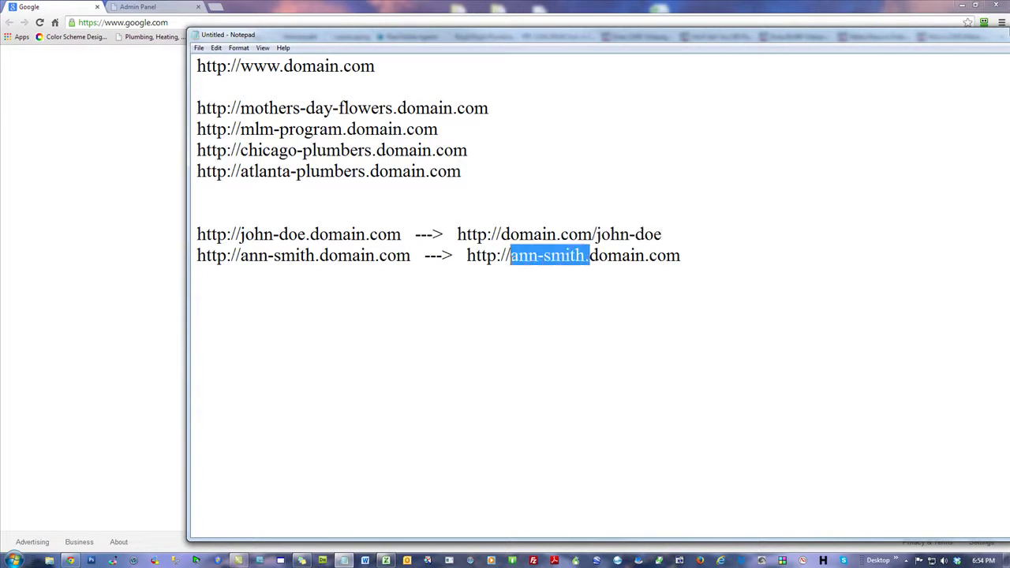
key(Delete)
click(611, 261)
text(/)
key(ctrl+v)
key(BackSpace)
key(Return)
key(Return)
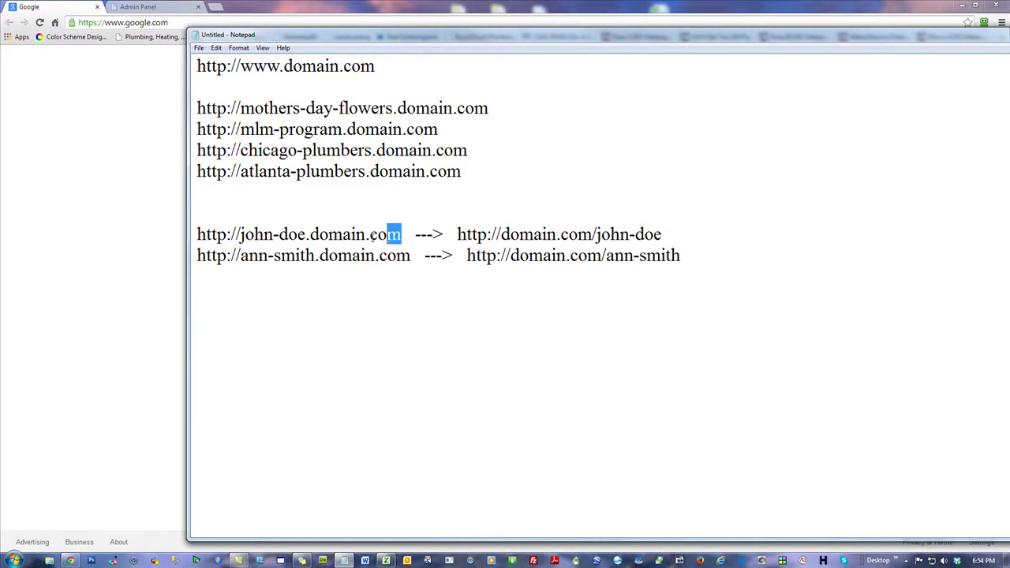
Step: Highlight each personal-name subdomain address and its redirect target in turn to review how they correspond
drag(403, 234, 197, 234)
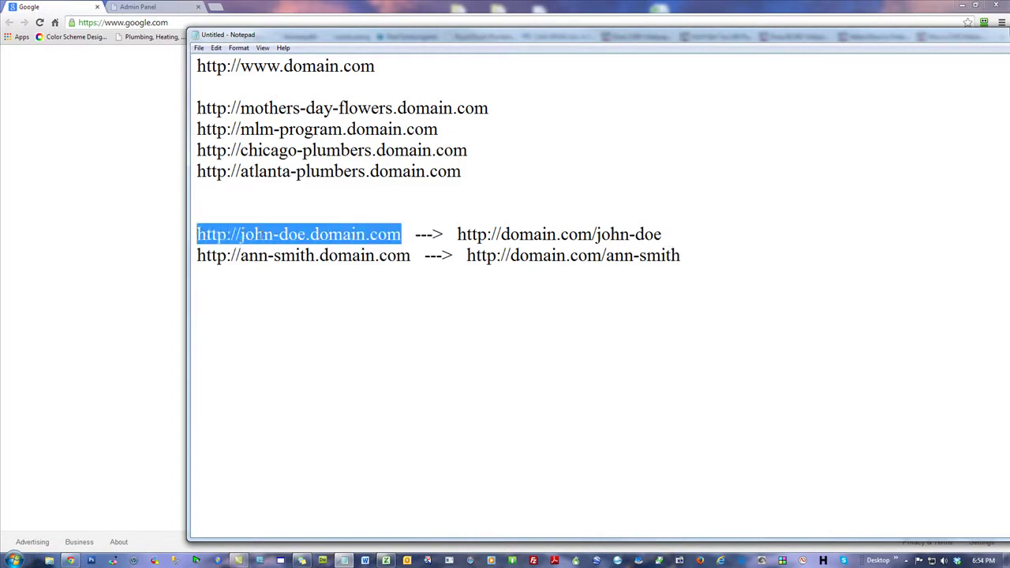
drag(457, 234, 662, 235)
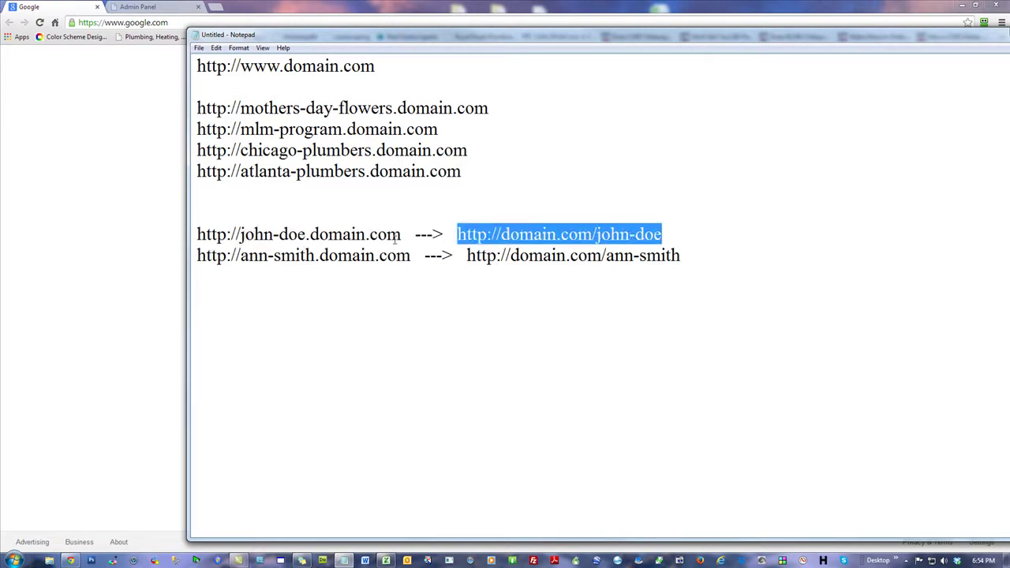
drag(403, 234, 191, 234)
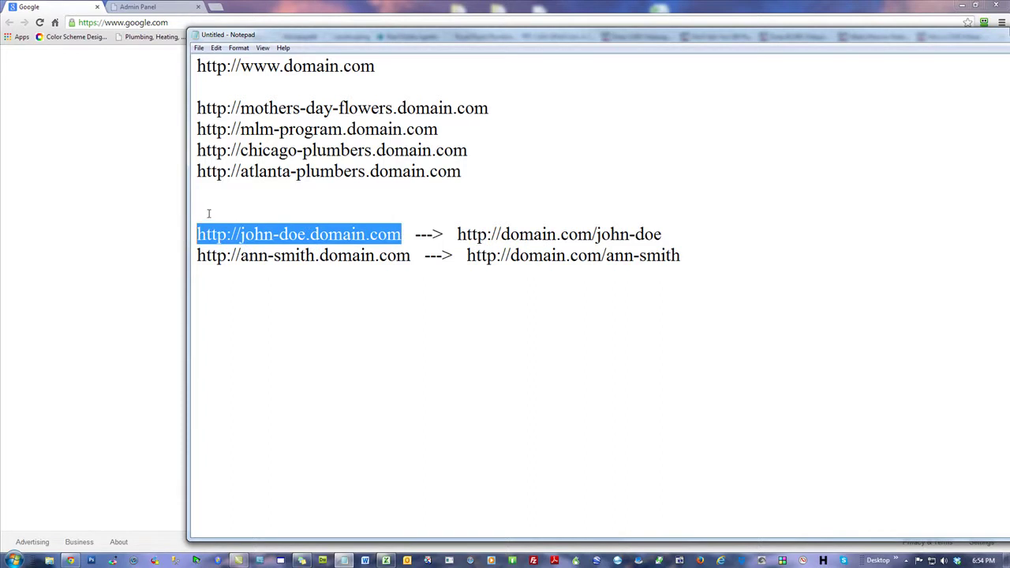
drag(663, 234, 597, 237)
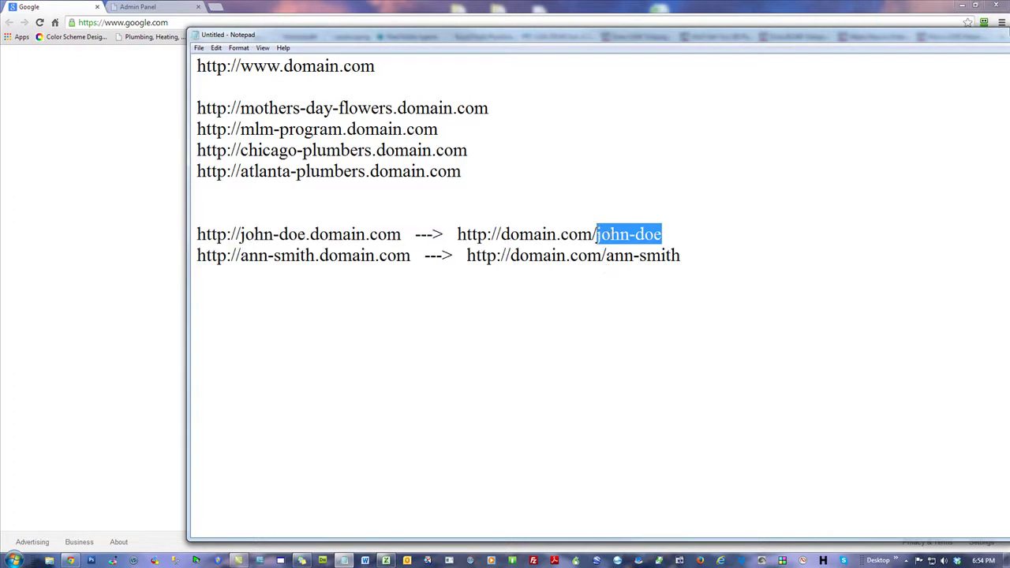
drag(411, 255, 196, 255)
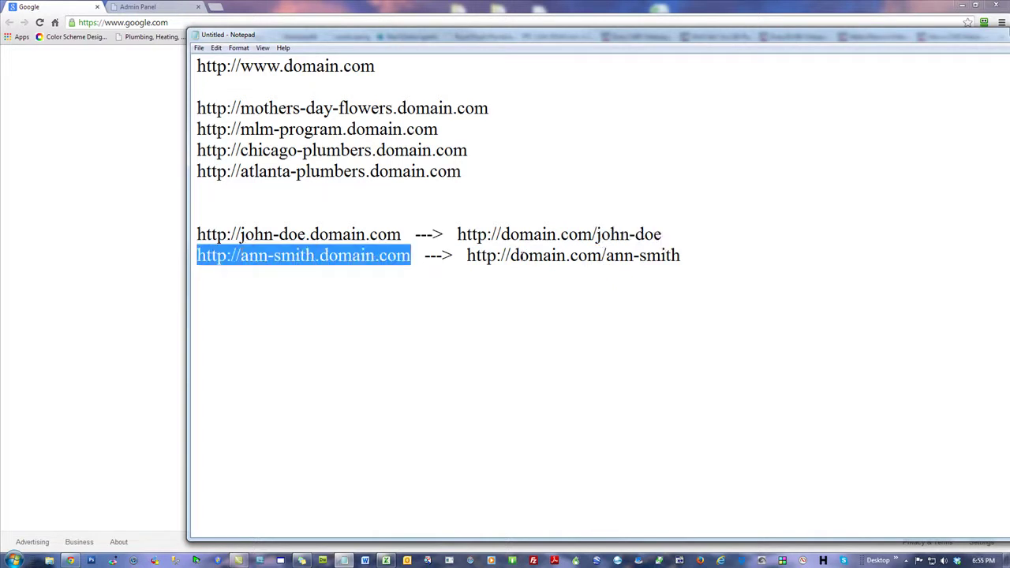
drag(467, 256, 567, 256)
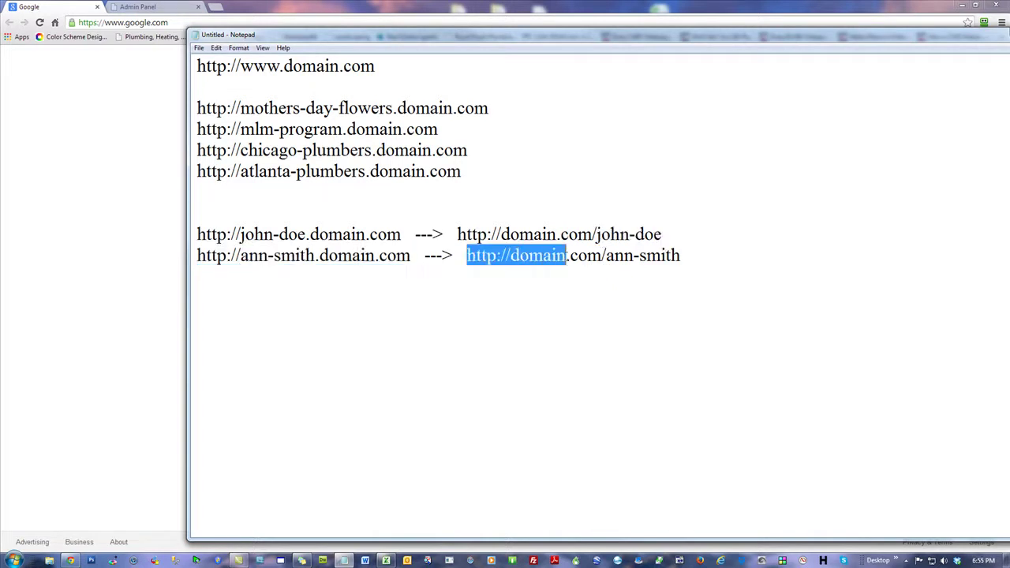
click(616, 406)
drag(408, 230, 194, 234)
drag(662, 234, 458, 235)
drag(410, 264, 195, 260)
drag(691, 255, 467, 254)
click(486, 346)
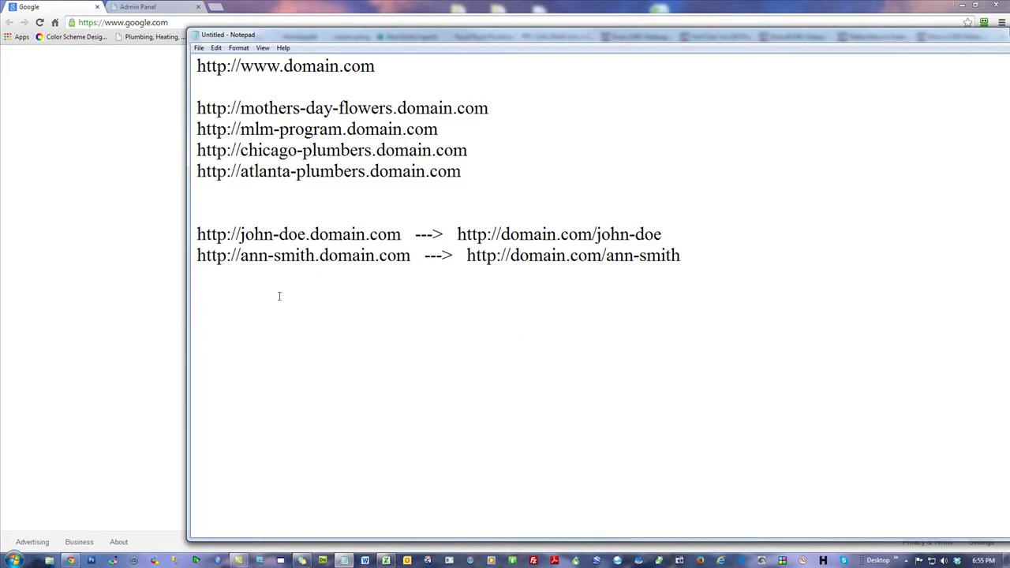
Step: Paste three copies of the two personal-name redirect lines below the originals and delete those copies
drag(692, 255, 187, 237)
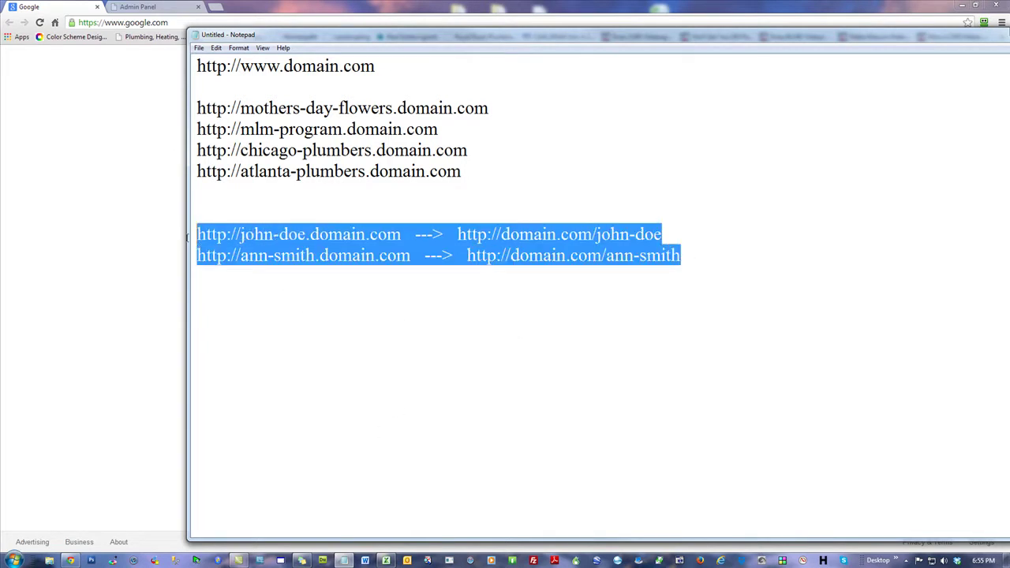
click(525, 361)
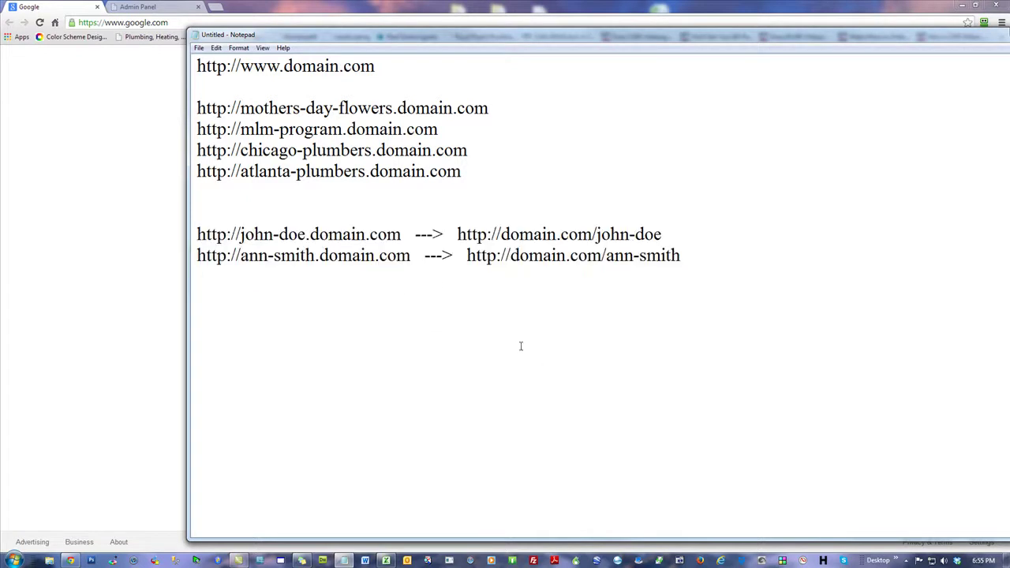
key(ctrl+v)
key(ctrl+v)
key(ctrl+v)
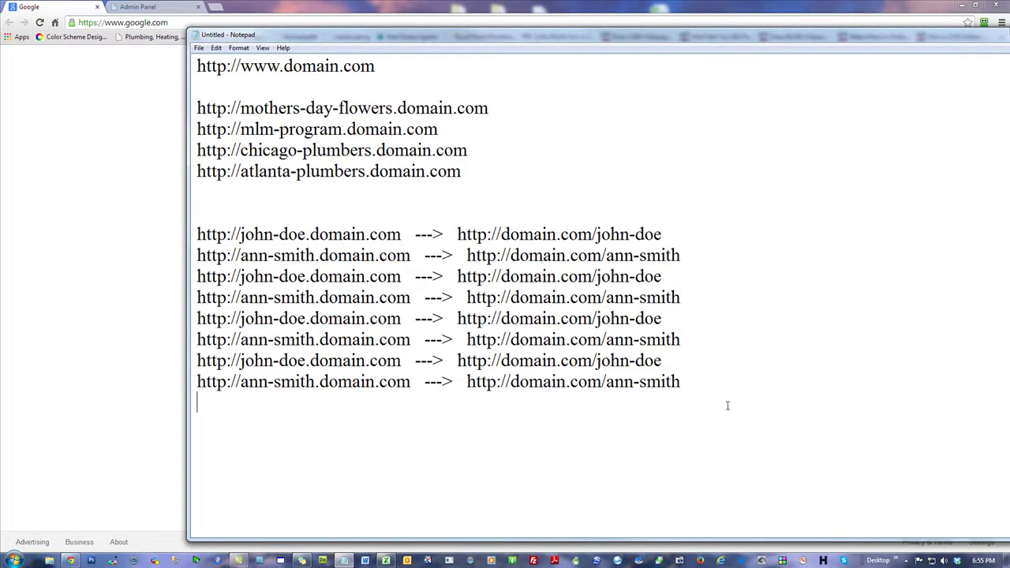
drag(584, 394, 196, 276)
key(Delete)
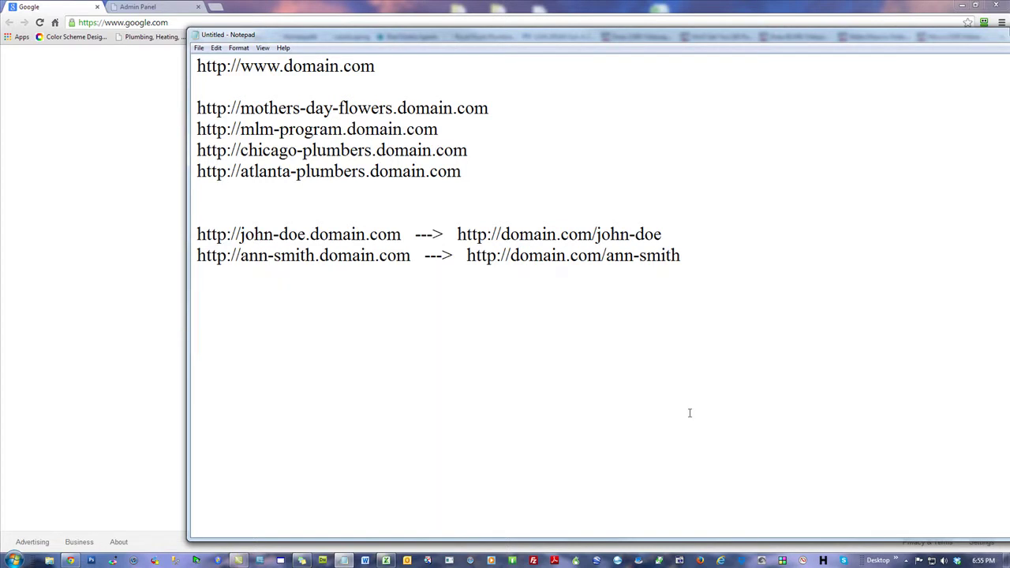
Step: Calculate 2000 divided by 60 in Calculator and close it
key(Return)
click(606, 452)
double_click(606, 469)
click(606, 469)
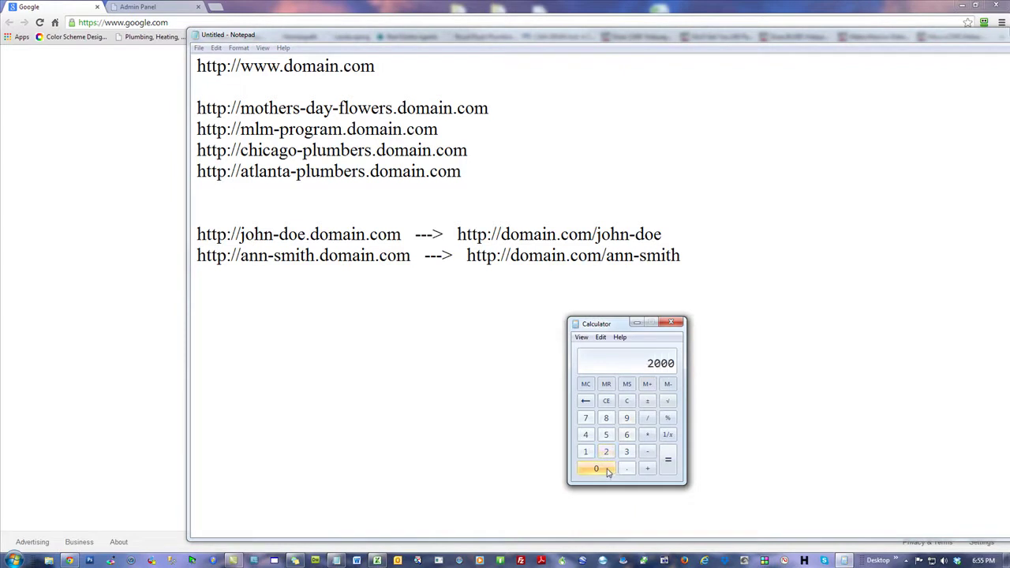
click(647, 418)
click(625, 435)
click(595, 468)
click(668, 459)
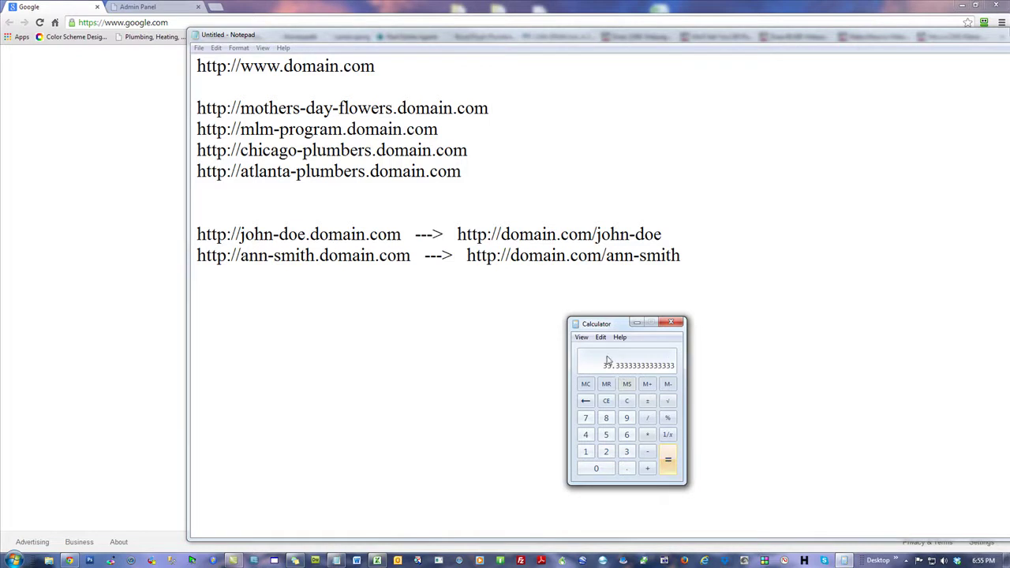
click(669, 324)
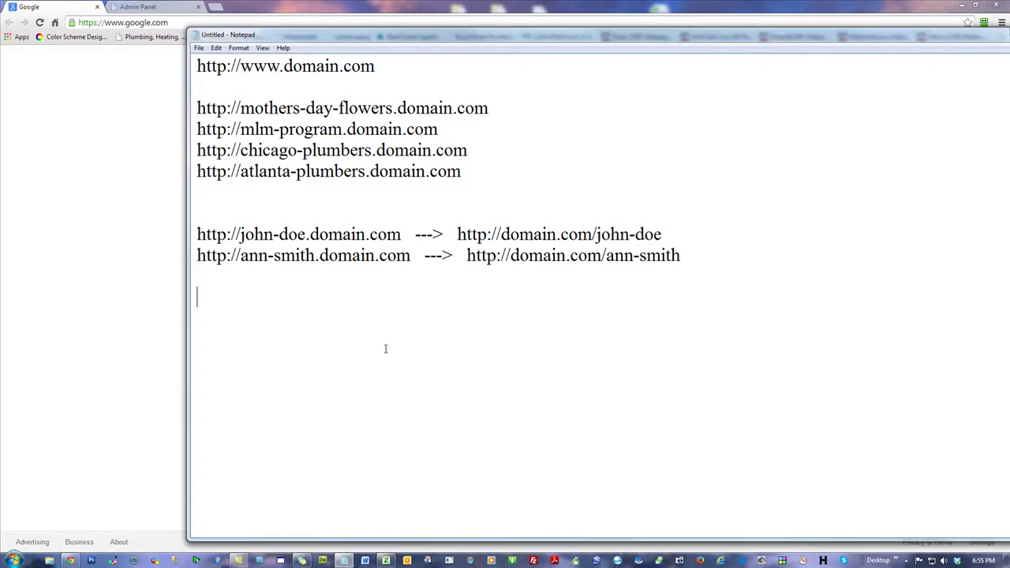
text(http://SDFJOK-234)
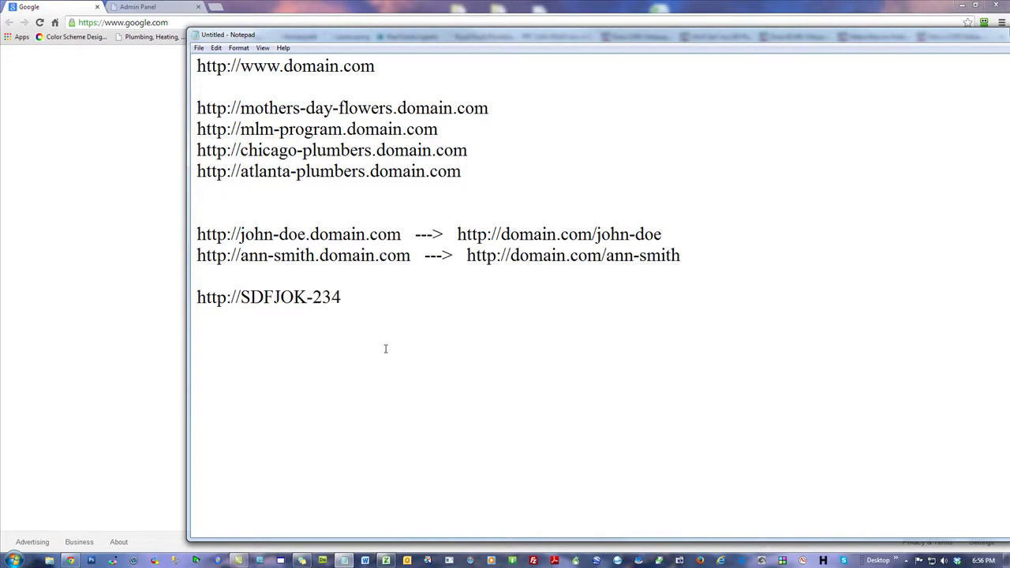
text(.domain.co)
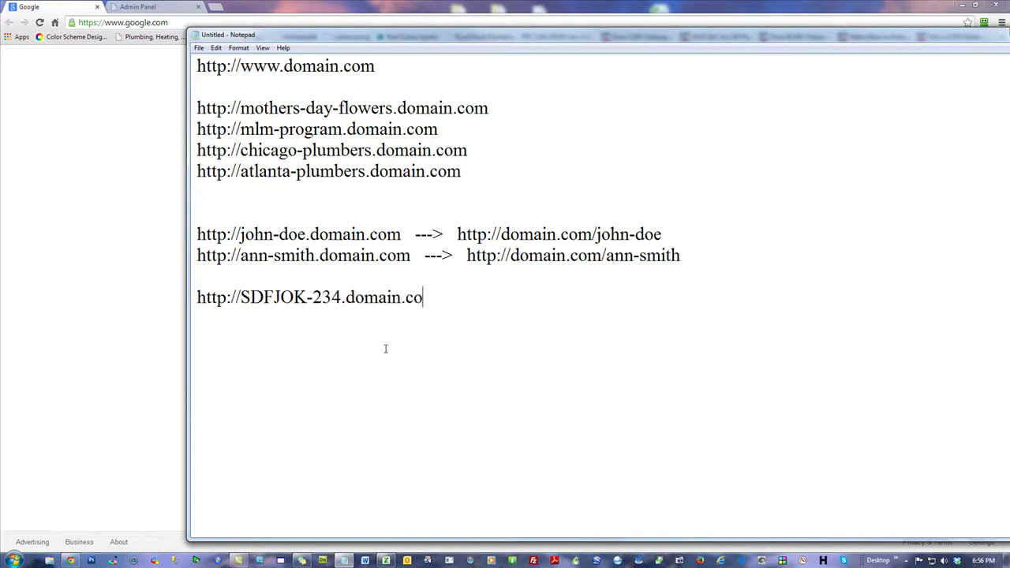
text(m  -->)
drag(437, 297, 195, 296)
key(ctrl+c)
click(474, 300)
key(ctrl+v)
drag(627, 297, 521, 297)
key(ctrl+c)
key(Delete)
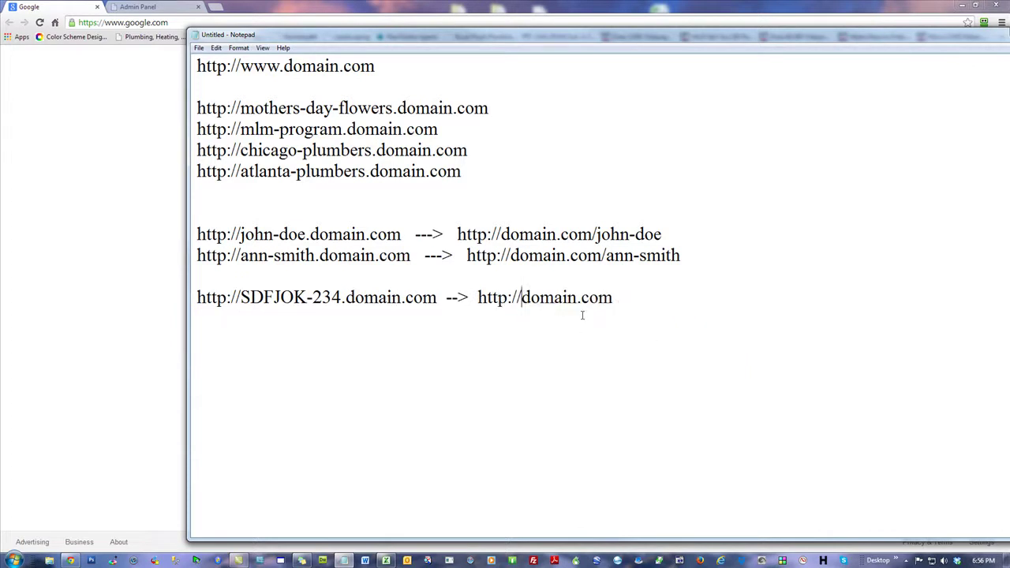
key(ctrl+v)
key(Return)
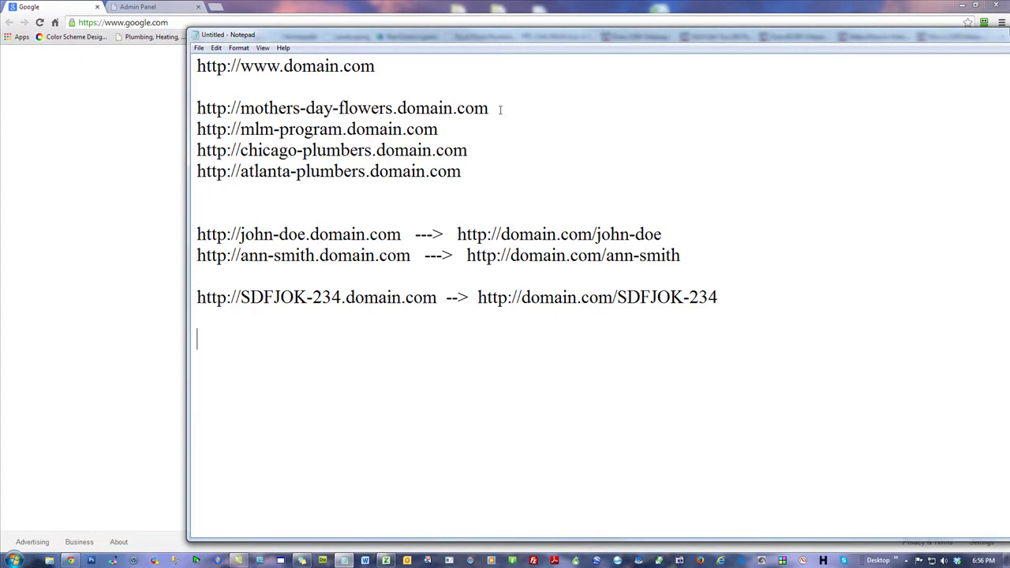
Step: Append a "--->" arrow and a copy of the same address to the mothers-day-flowers line
drag(492, 108, 196, 108)
key(ctrl+c)
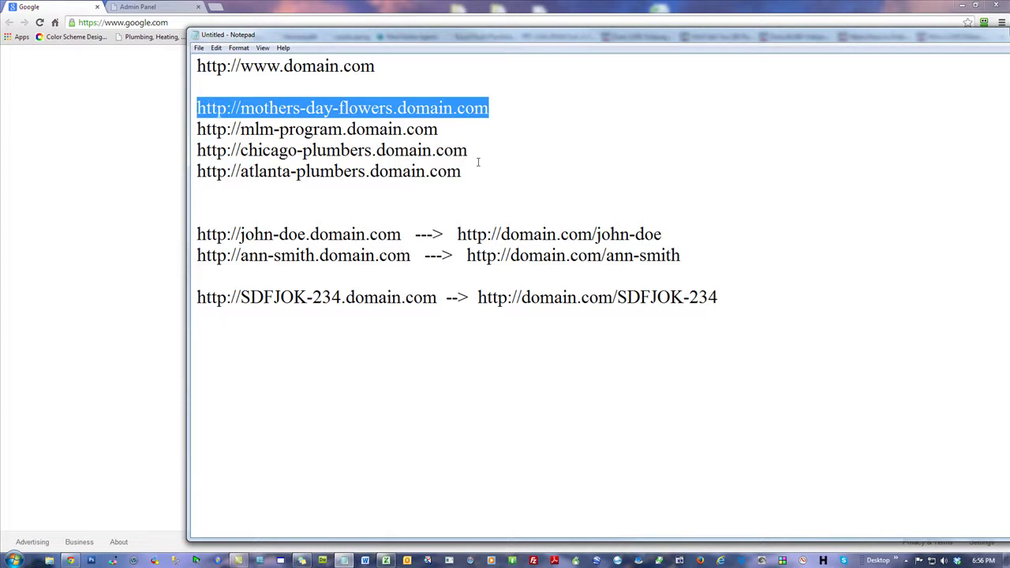
key(End)
text(-)
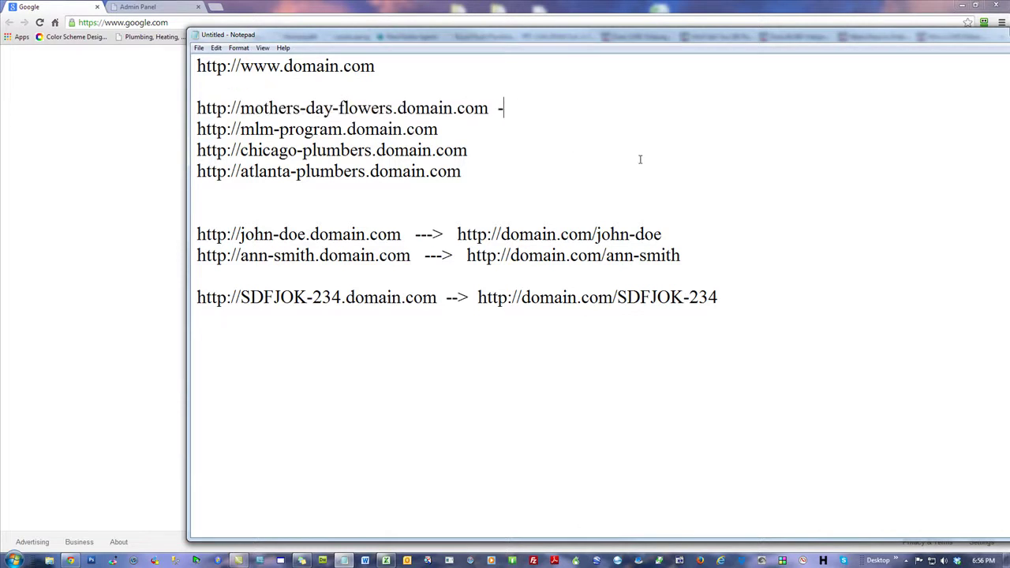
text(-->)
key(ctrl+v)
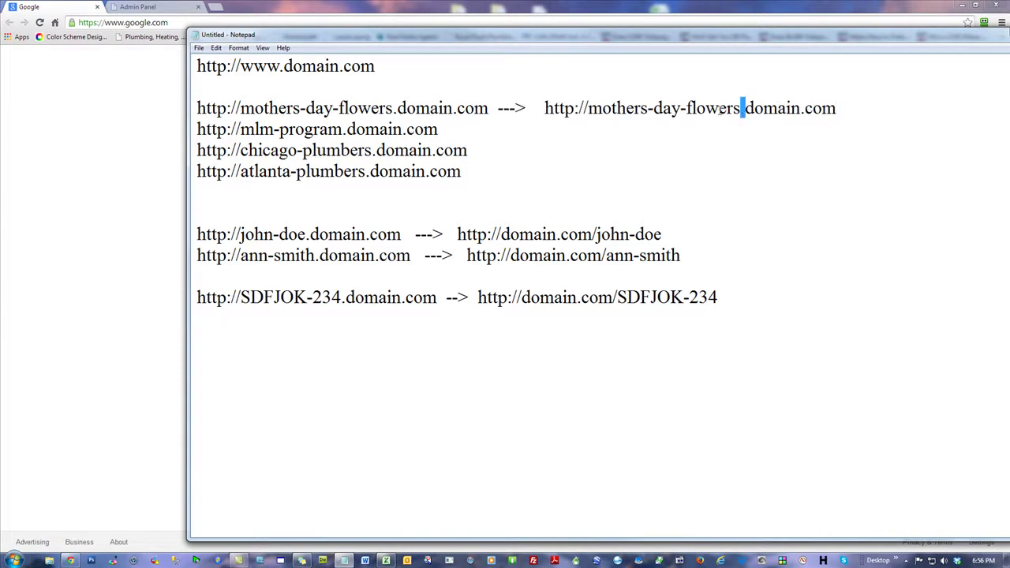
drag(744, 108, 589, 108)
key(ctrl+c)
key(Delete)
key(End)
text(/)
key(ctrl+v)
key(BackSpace)
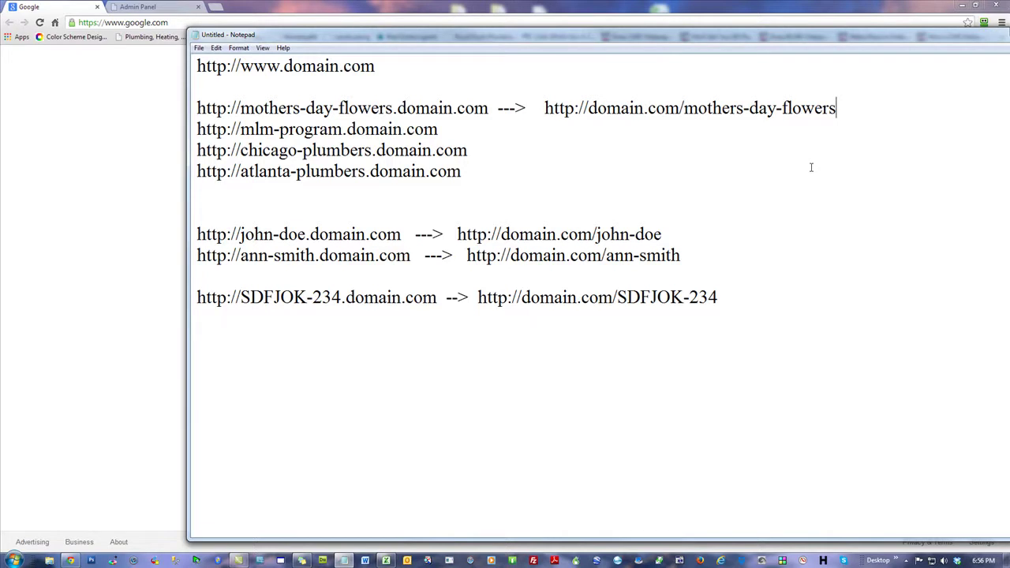
click(588, 111)
text(www.)
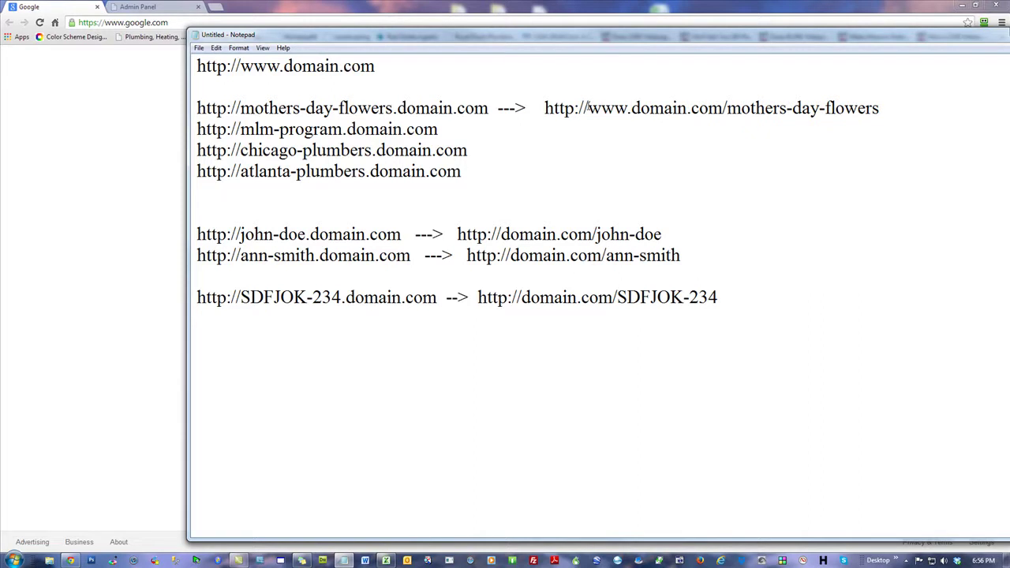
drag(588, 108, 631, 108)
key(ctrl+c)
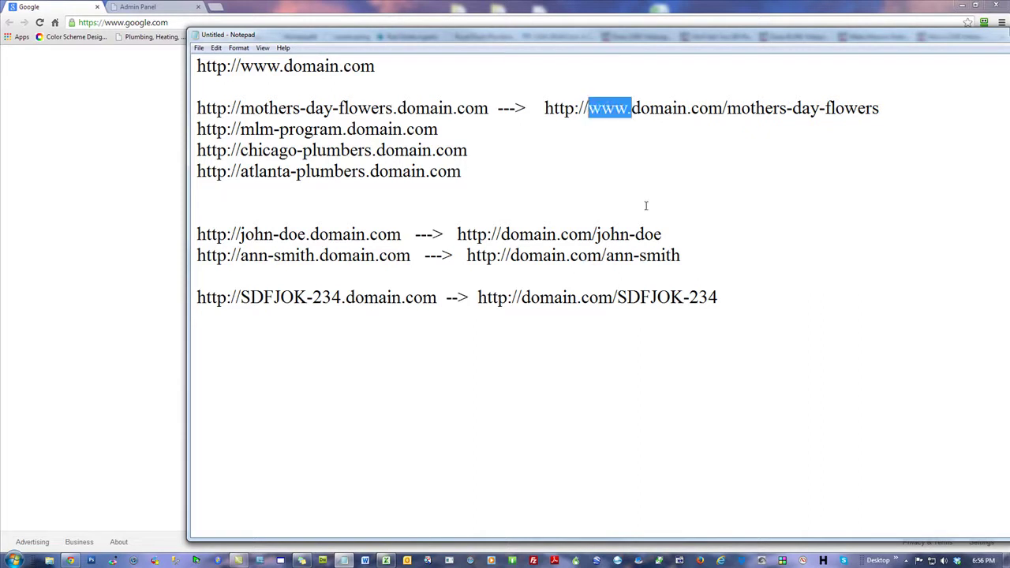
click(501, 234)
key(ctrl+v)
click(513, 258)
key(ctrl+v)
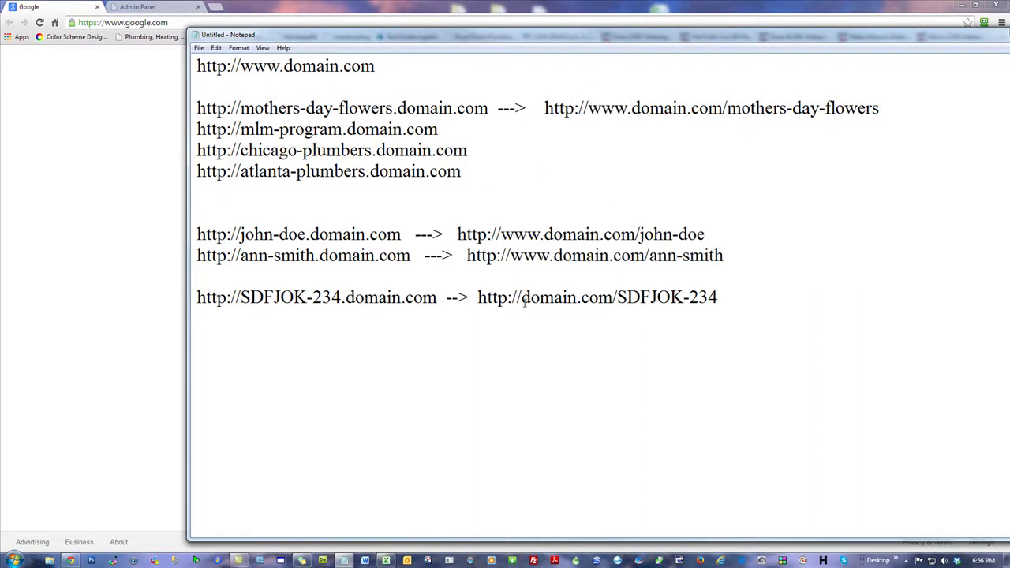
click(523, 298)
key(ctrl+v)
click(543, 416)
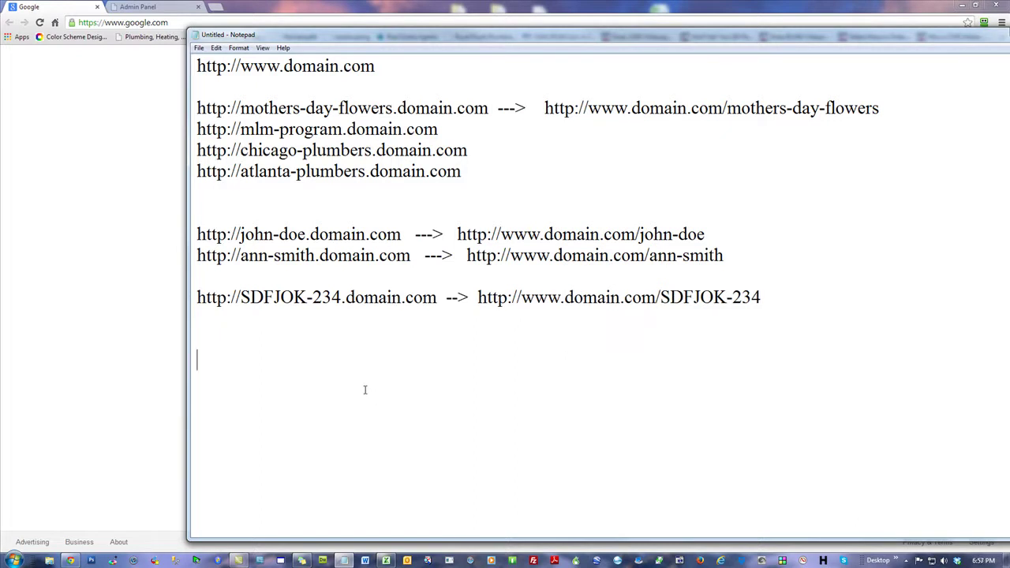
Step: Highlight the source subdomain addresses of the SDFJOK-234 line and the second personal-name line to review them
drag(436, 298, 208, 297)
click(322, 373)
click(398, 255)
drag(411, 255, 171, 259)
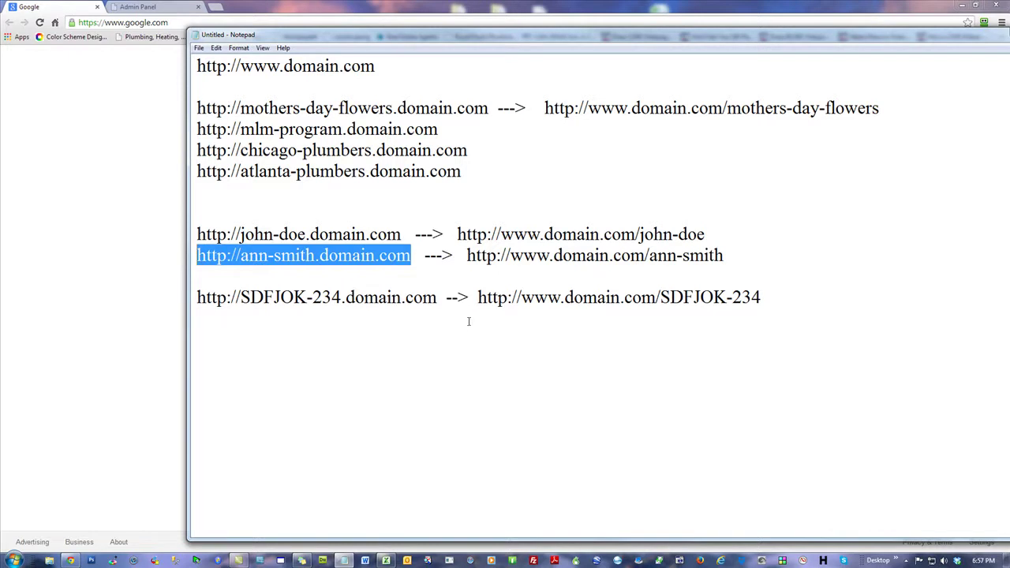
click(393, 359)
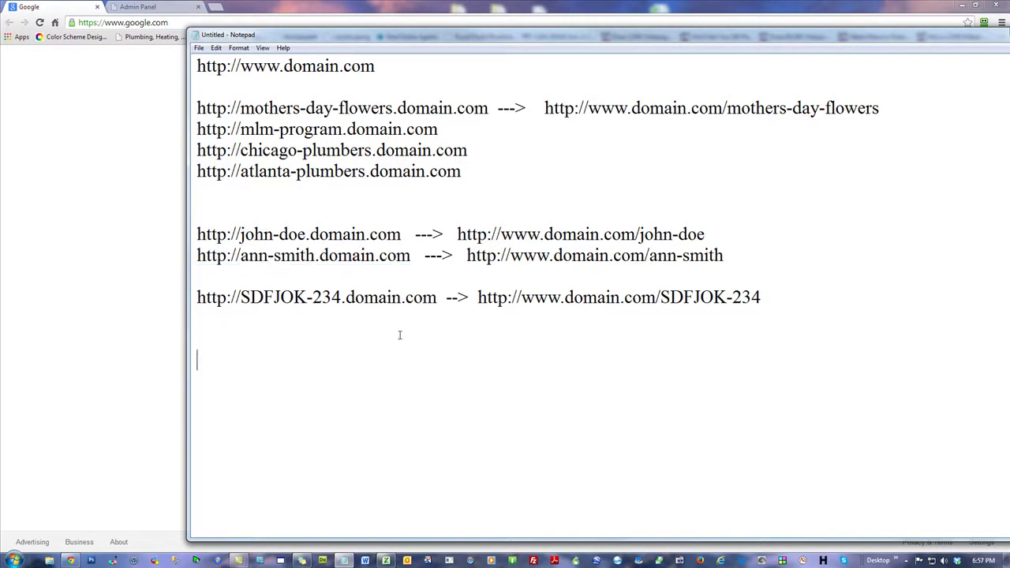
drag(411, 255, 179, 258)
click(364, 432)
Step: Move Notepad out of the way and sign in to WHM at mowg-crew.com using the saved HostMonster WHM login
drag(280, 35, 1006, 89)
click(82, 148)
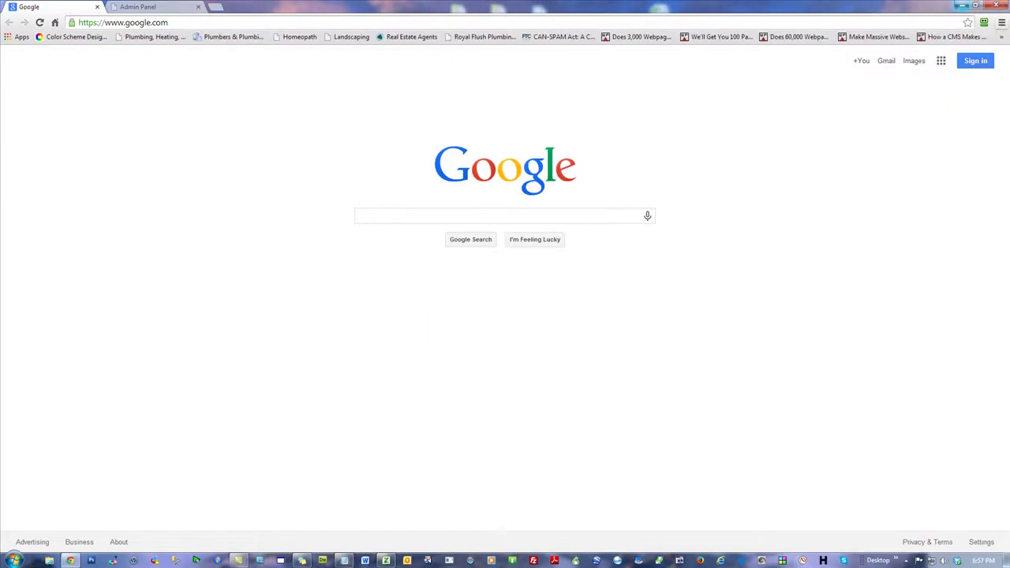
click(984, 22)
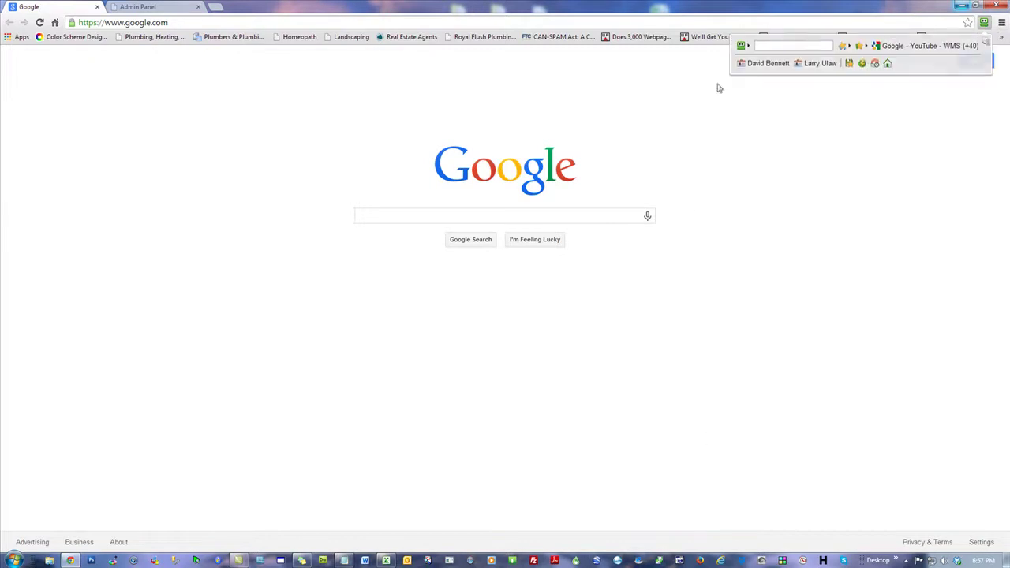
click(844, 46)
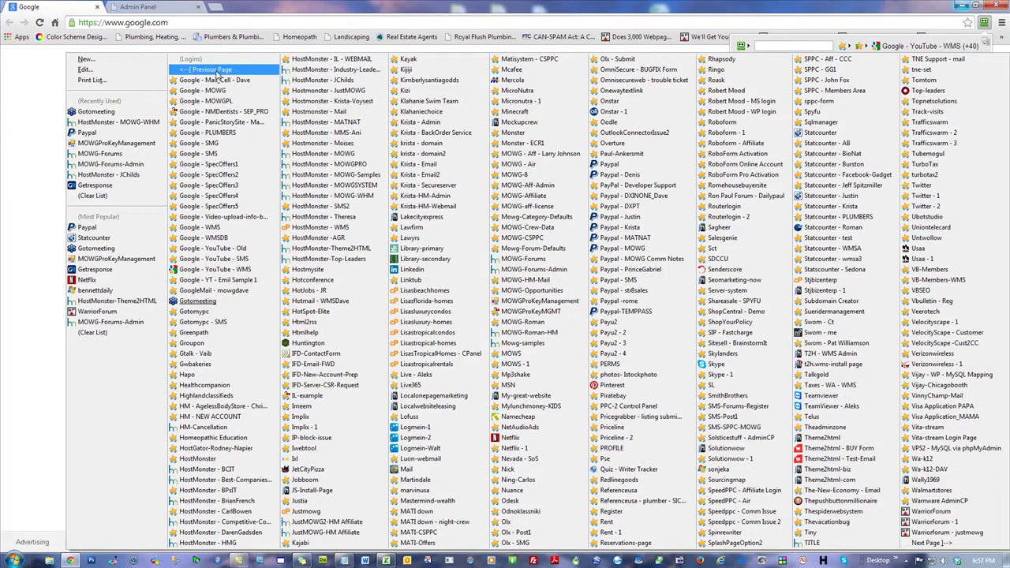
click(354, 202)
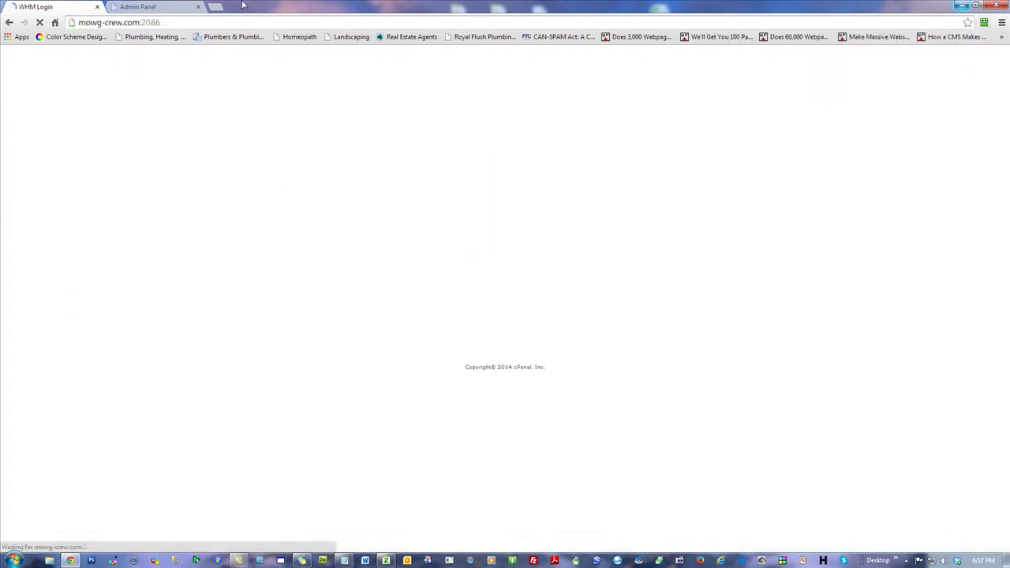
click(469, 268)
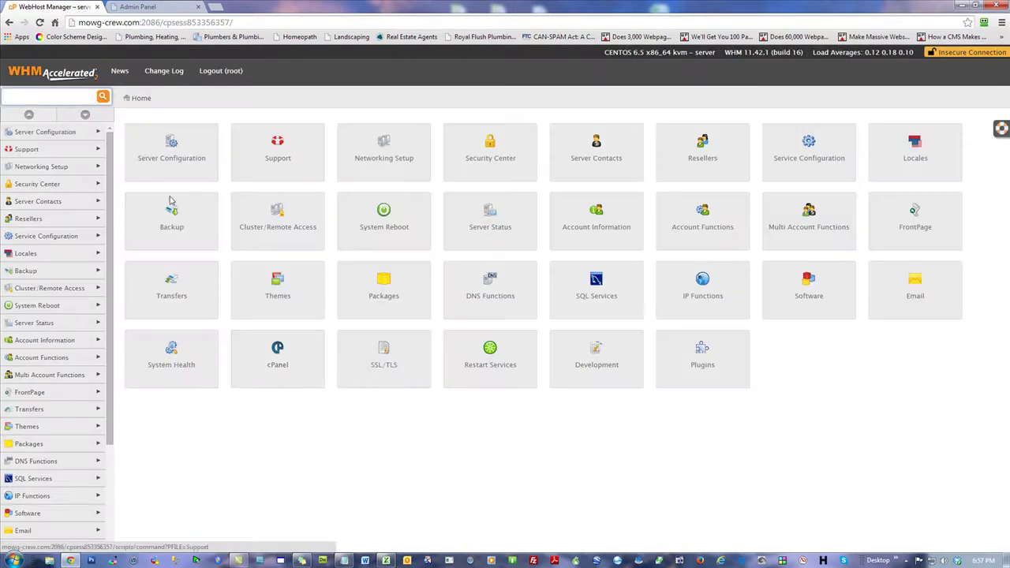
Step: From the server's account list, open the cPanel of competitive-companies.com and go to its Subdomains page
click(54, 344)
click(187, 188)
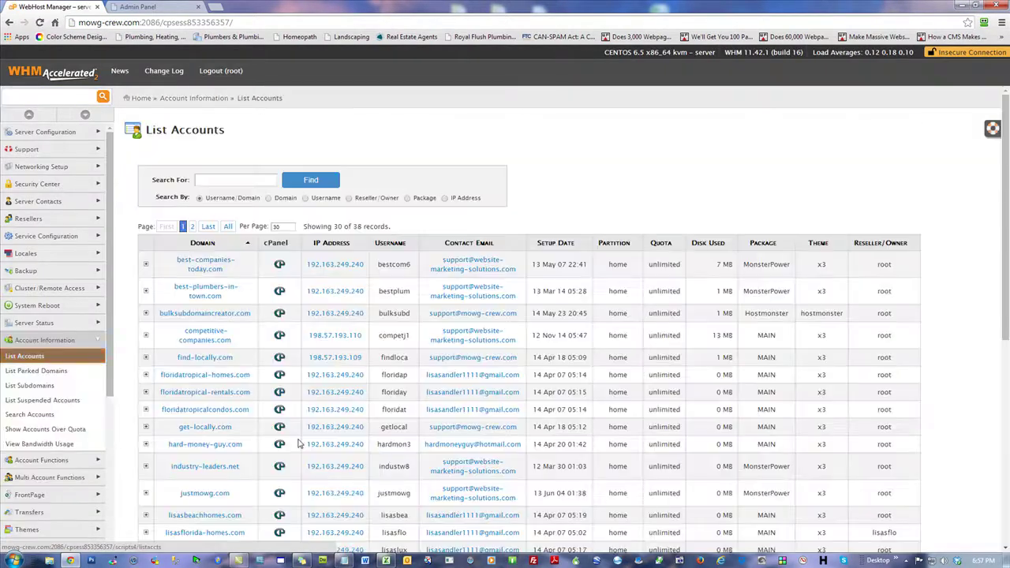
click(281, 335)
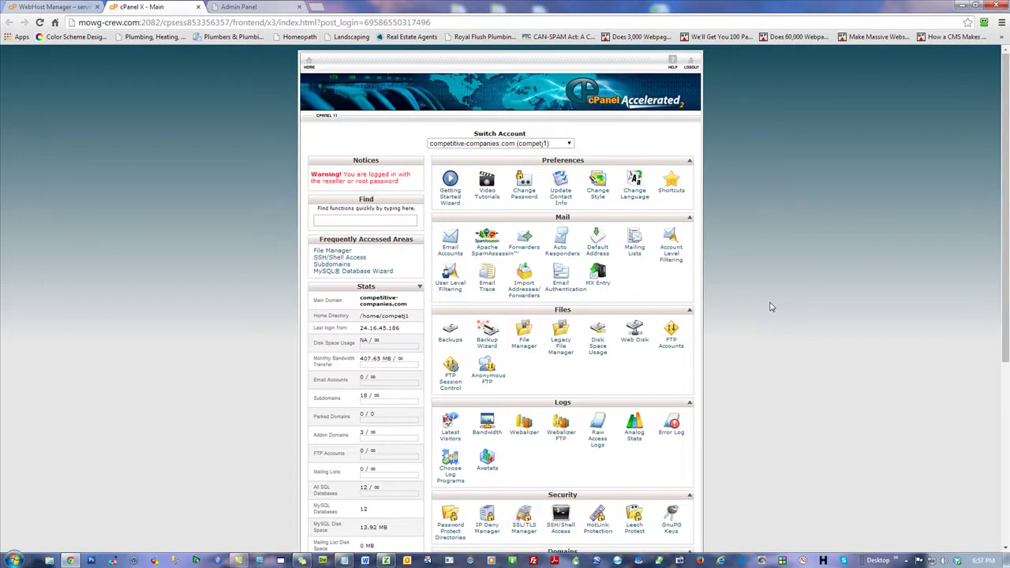
scroll(772, 307, down, 2)
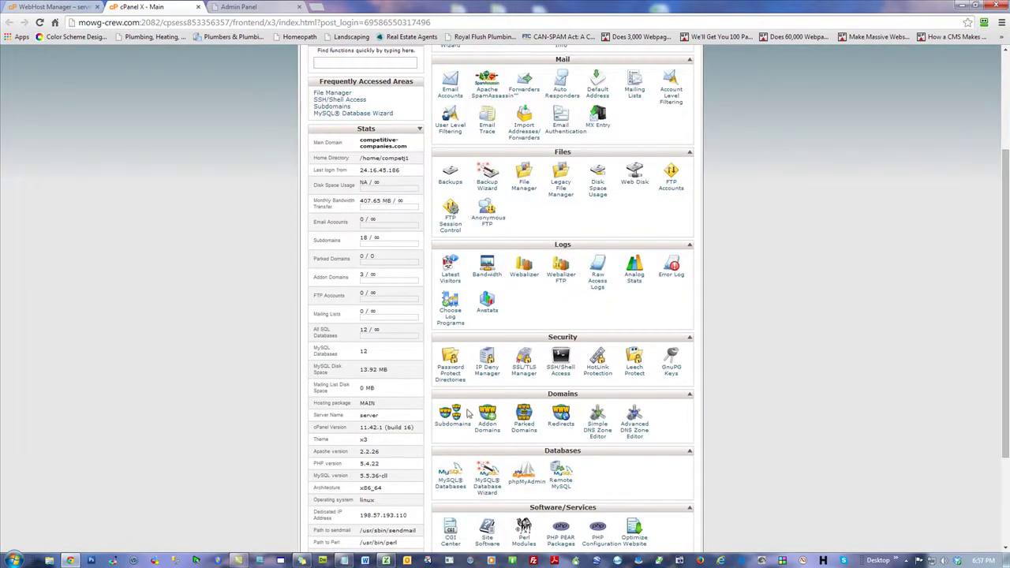
click(451, 427)
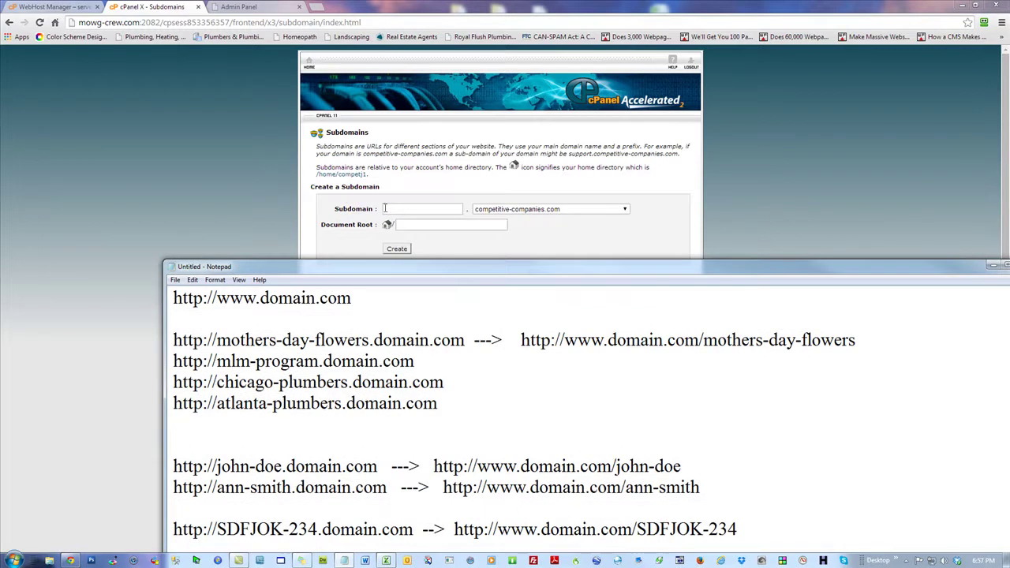
Step: Browse the available root domains and choose best-companies-in-town.com for the new subdomain
click(546, 212)
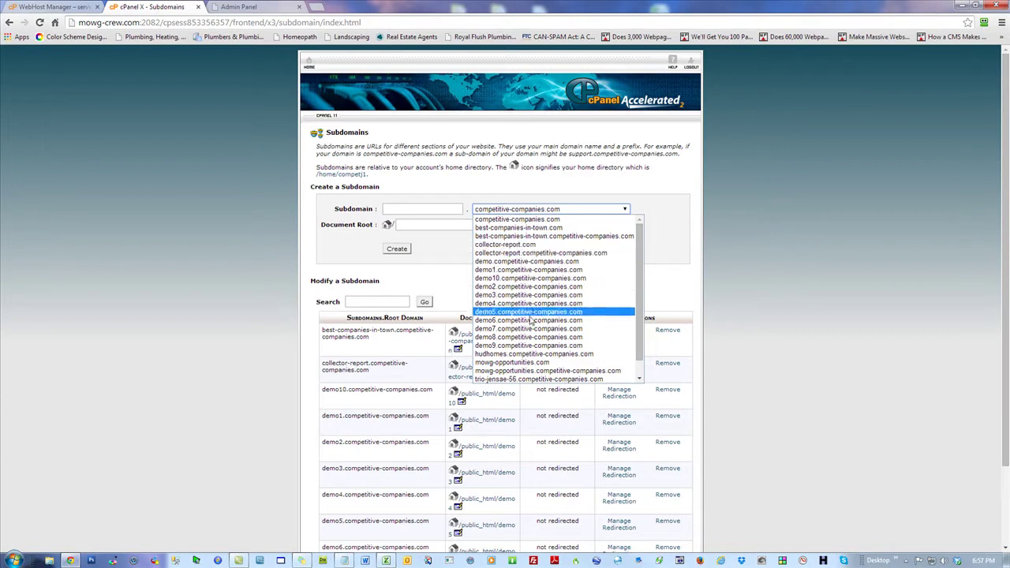
scroll(643, 355, down, 1)
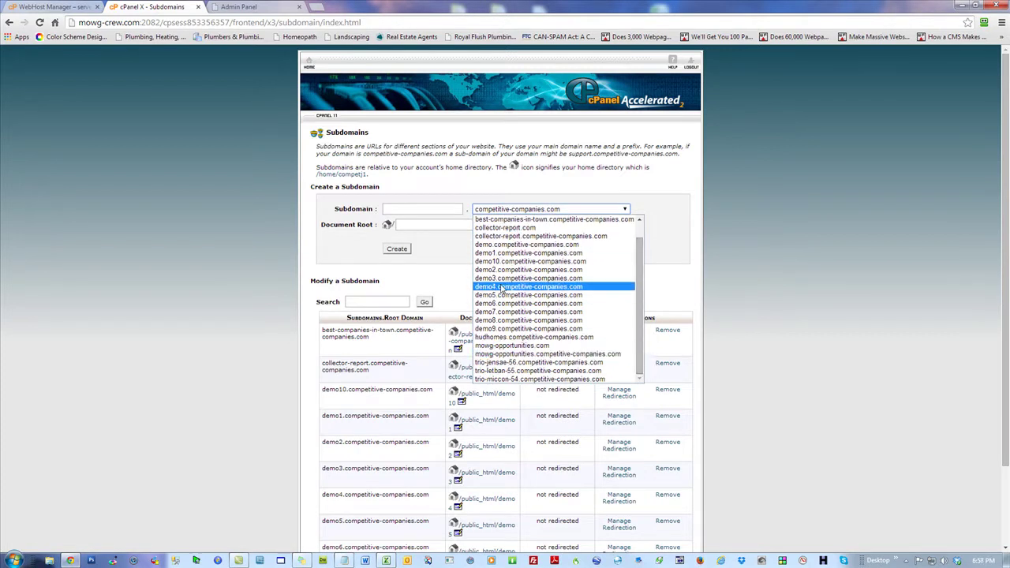
scroll(620, 236, up, 1)
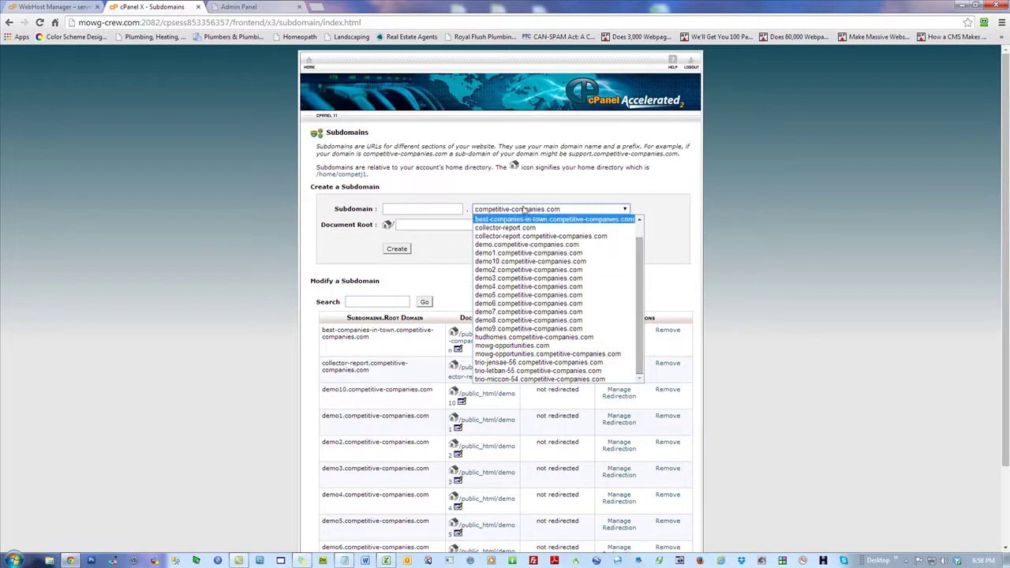
click(476, 216)
click(427, 205)
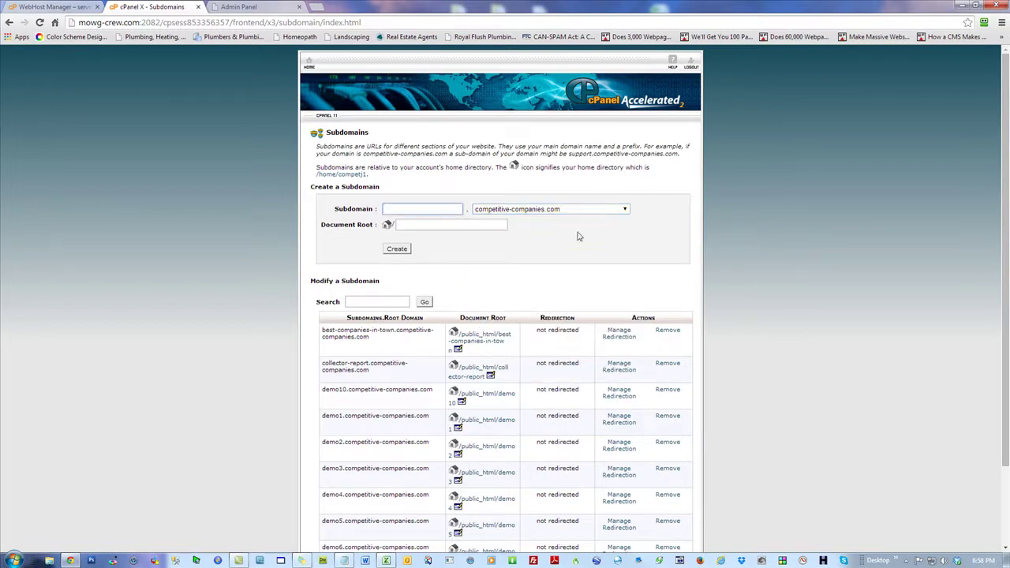
click(513, 212)
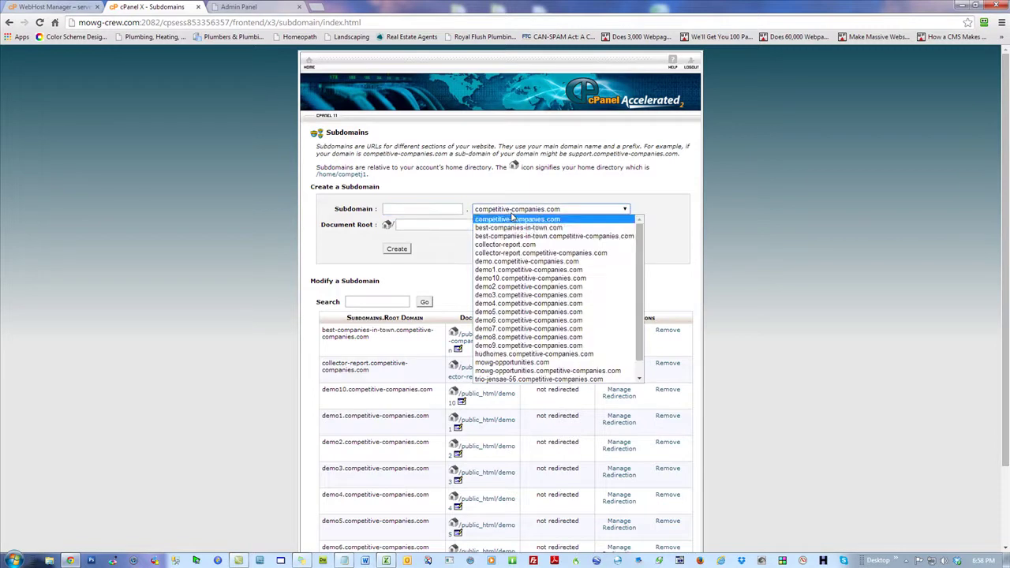
click(509, 224)
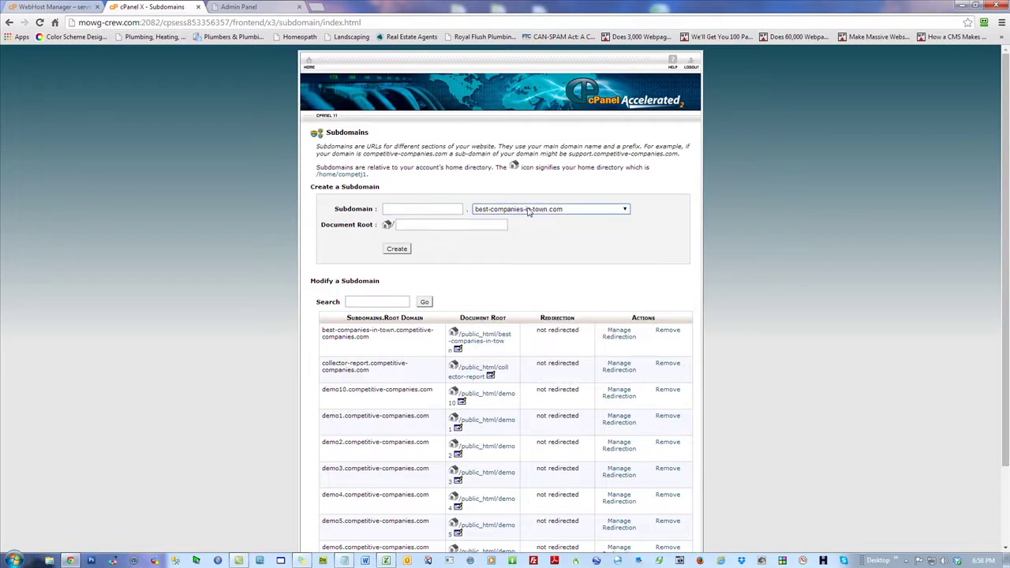
Step: Create the mothers-day-flowers subdomain under best-companies-in-town.com, copying the name from the Notepad list, and return to the creation form
click(426, 209)
key(alt+Tab)
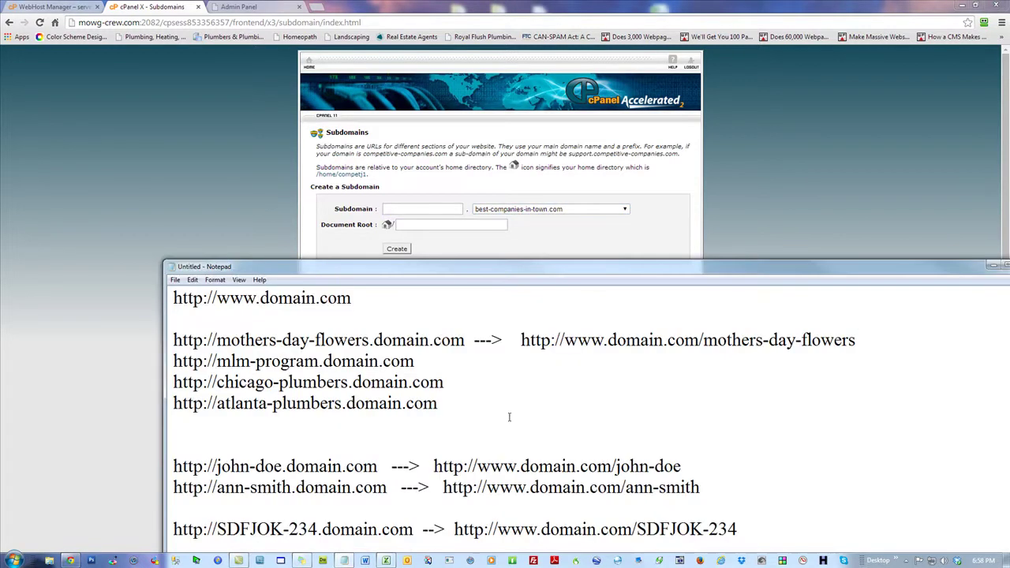
drag(370, 341, 217, 341)
key(ctrl+c)
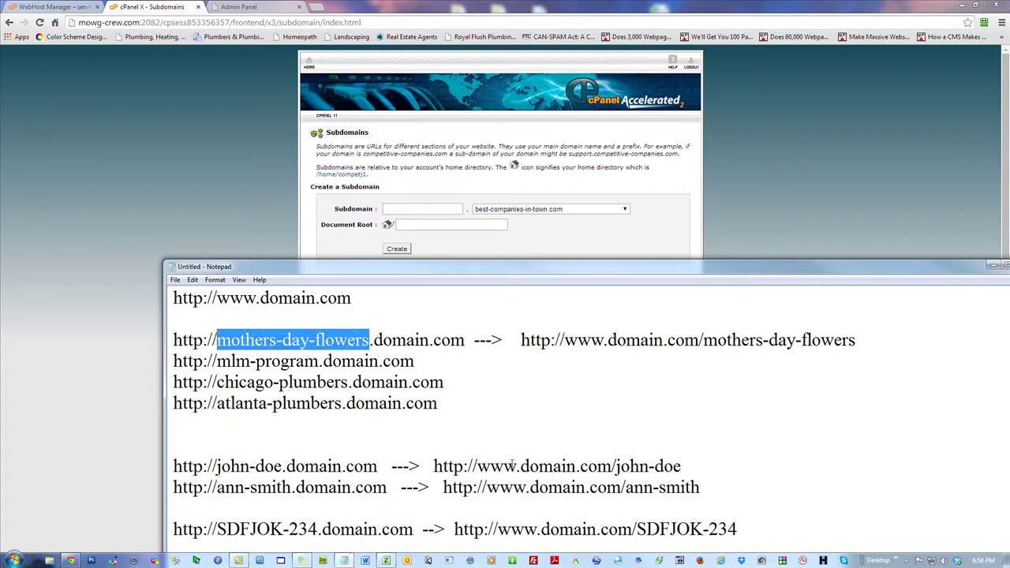
click(411, 209)
key(ctrl+v)
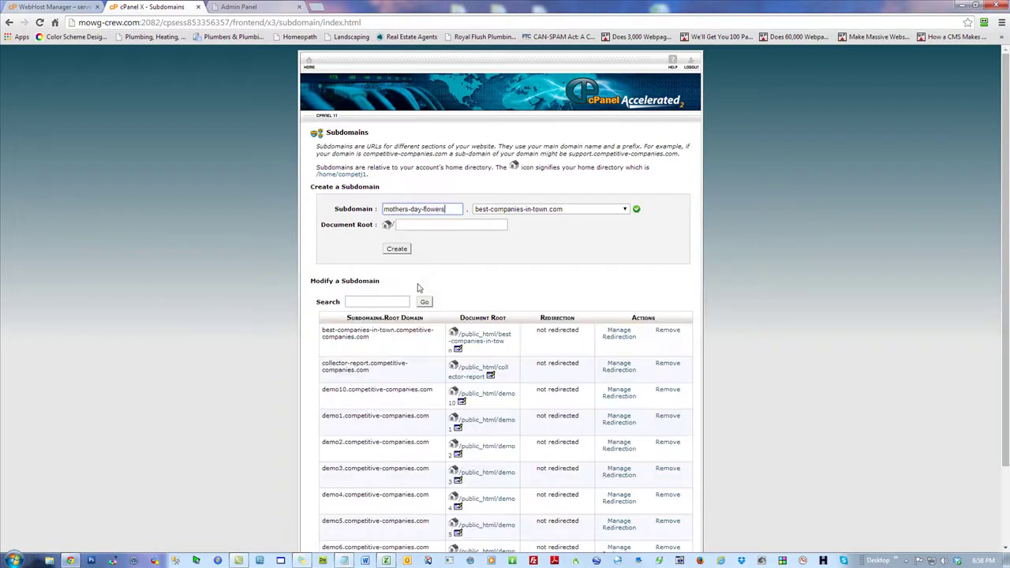
click(264, 223)
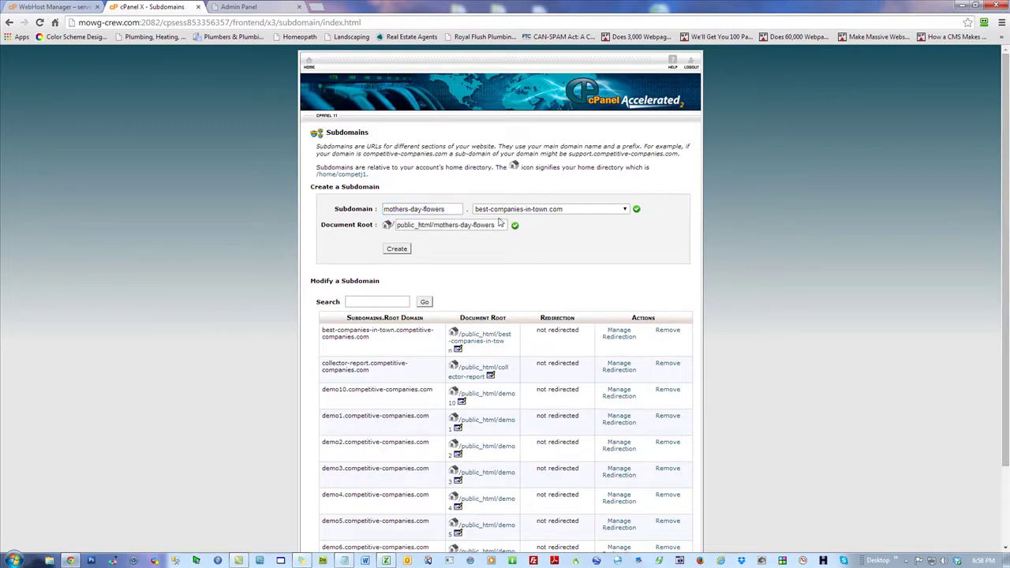
click(397, 249)
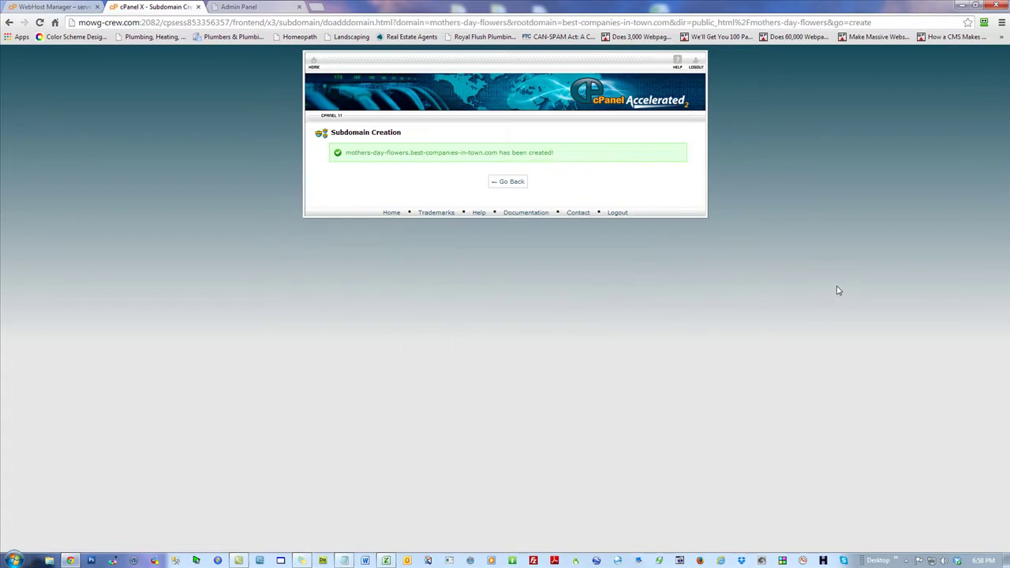
click(512, 182)
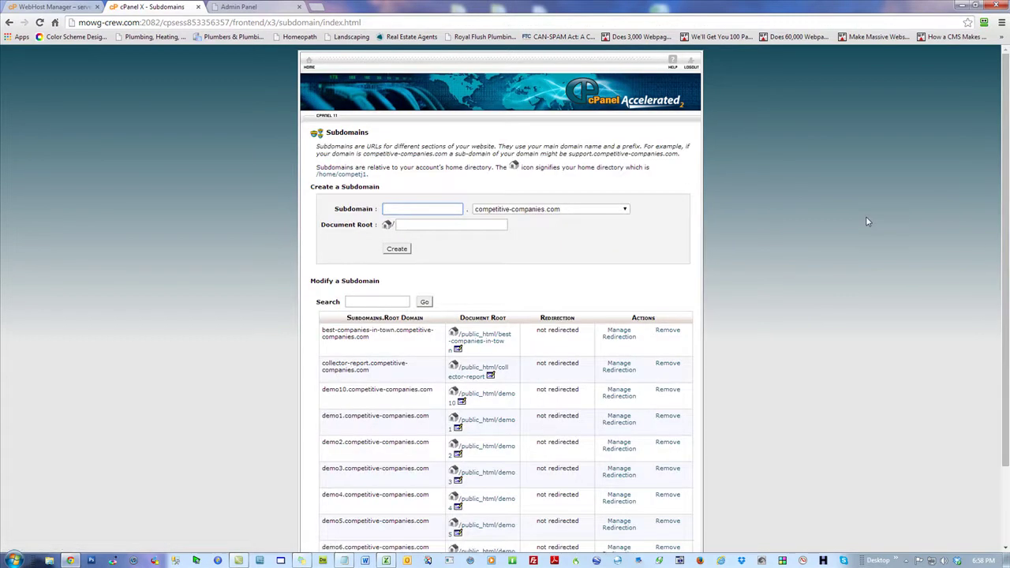
Step: Copy mlm-program from the Notepad list and create it as a subdomain of competitive-companies.com
key(alt+Tab)
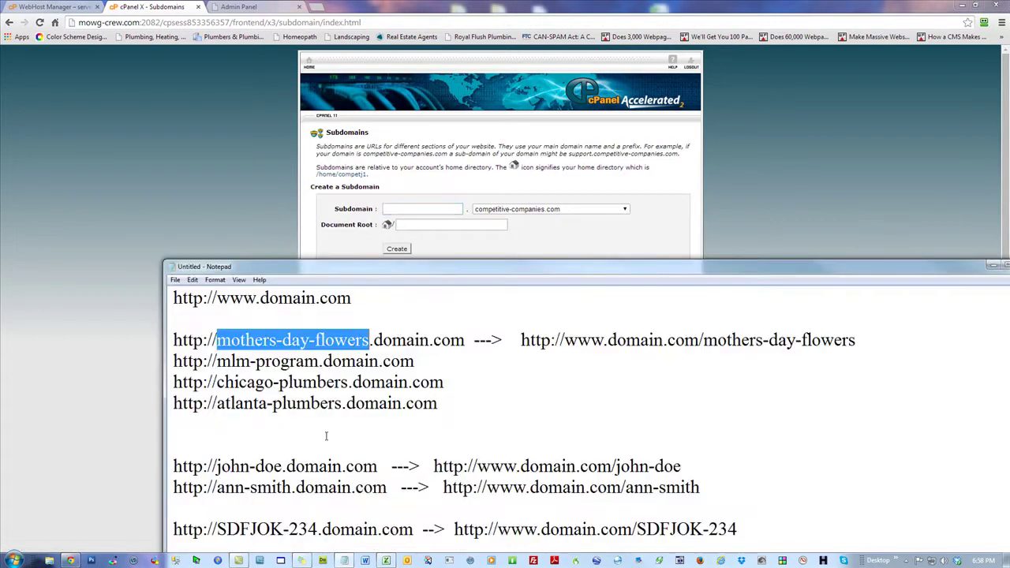
drag(319, 360, 216, 360)
key(ctrl+c)
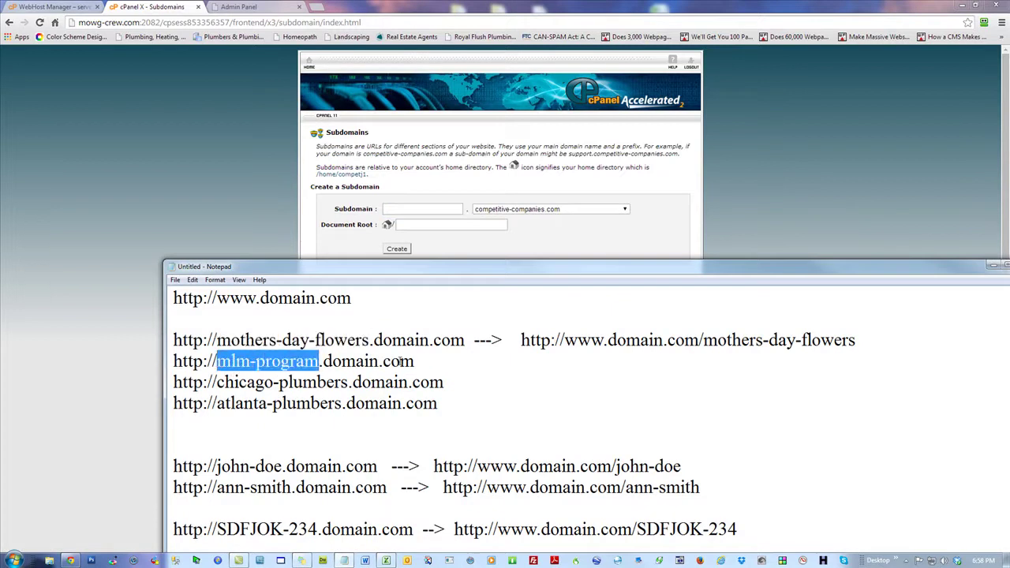
click(424, 208)
key(ctrl+v)
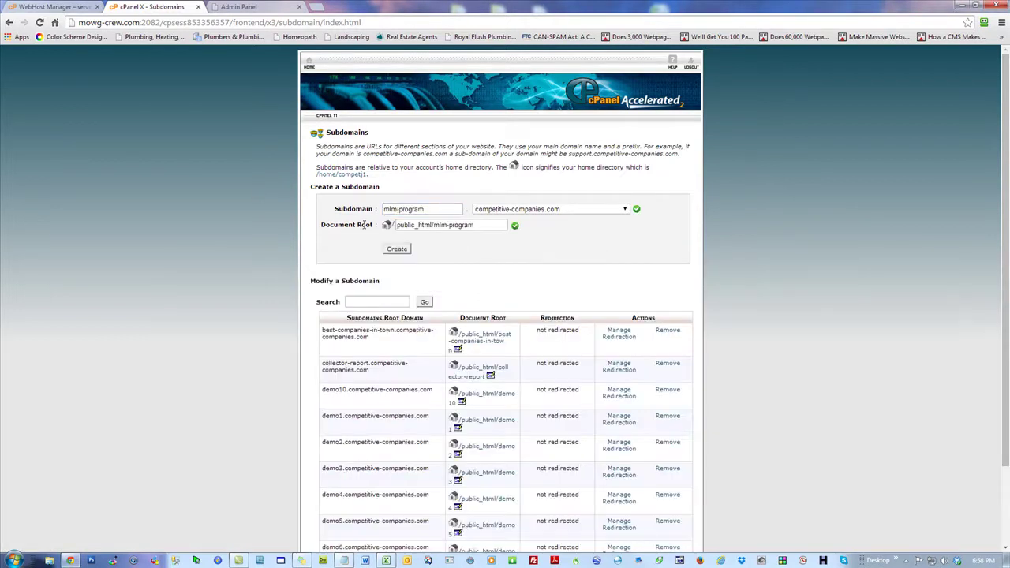
click(398, 249)
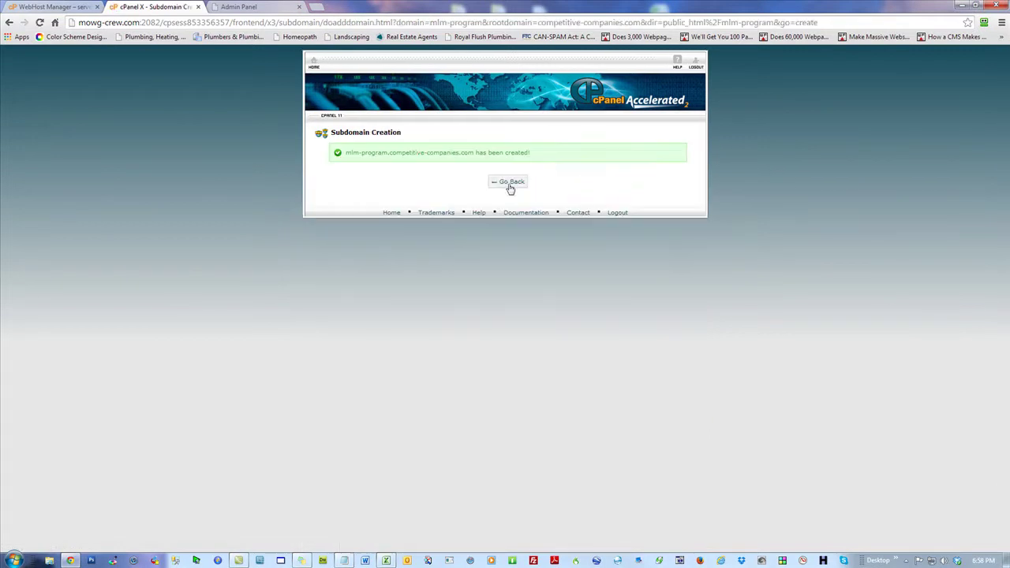
Step: Copy chicago-plumbers from the Notepad list and create it as a subdomain of competitive-companies.com
key(alt+Tab)
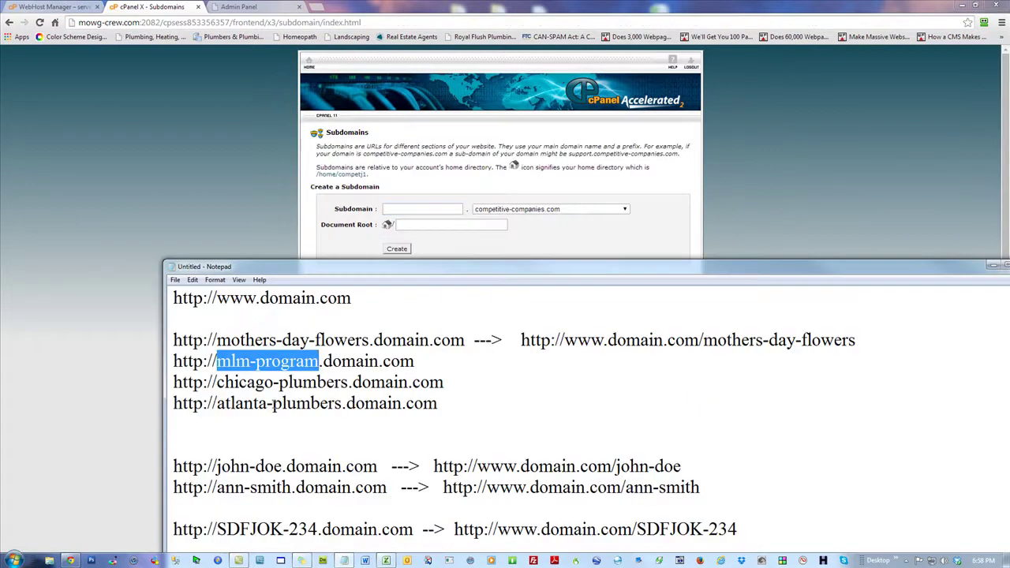
drag(347, 383, 217, 383)
key(ctrl+c)
key(alt+Tab)
key(ctrl+v)
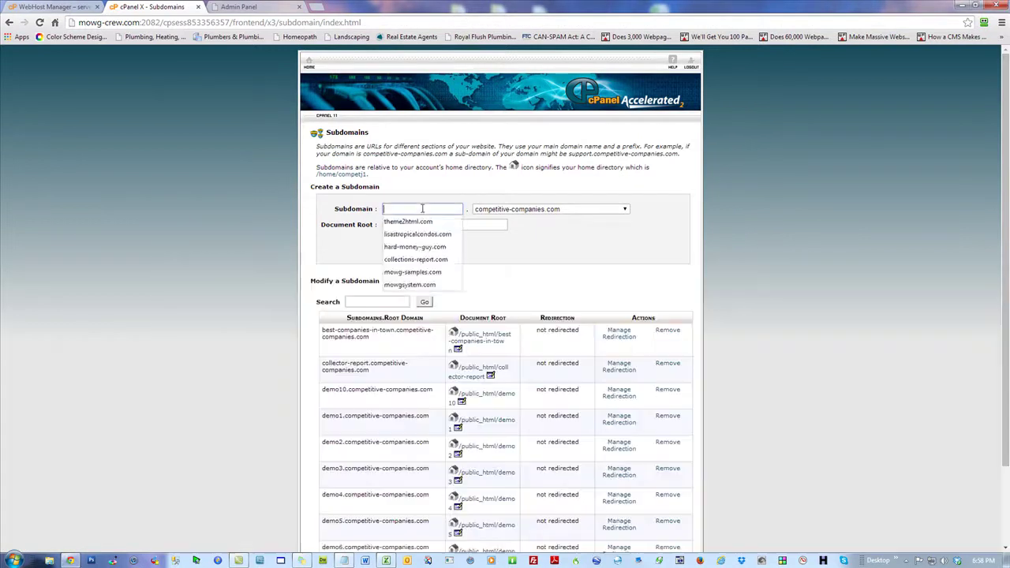
click(398, 249)
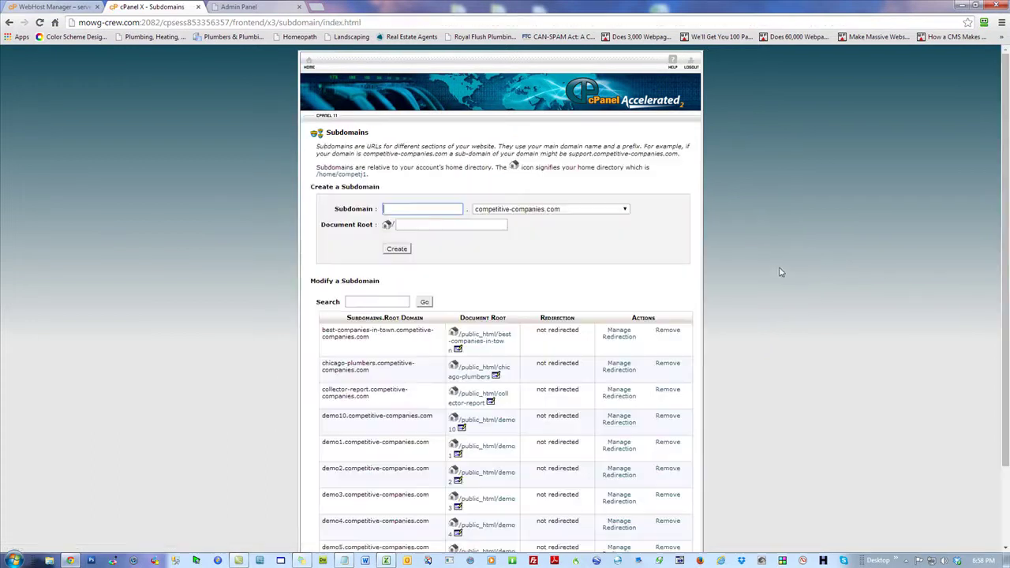
Step: Create a competitive-companies.com subdomain using the name from the first personal-name line in Notepad, and return to the creation form
click(342, 561)
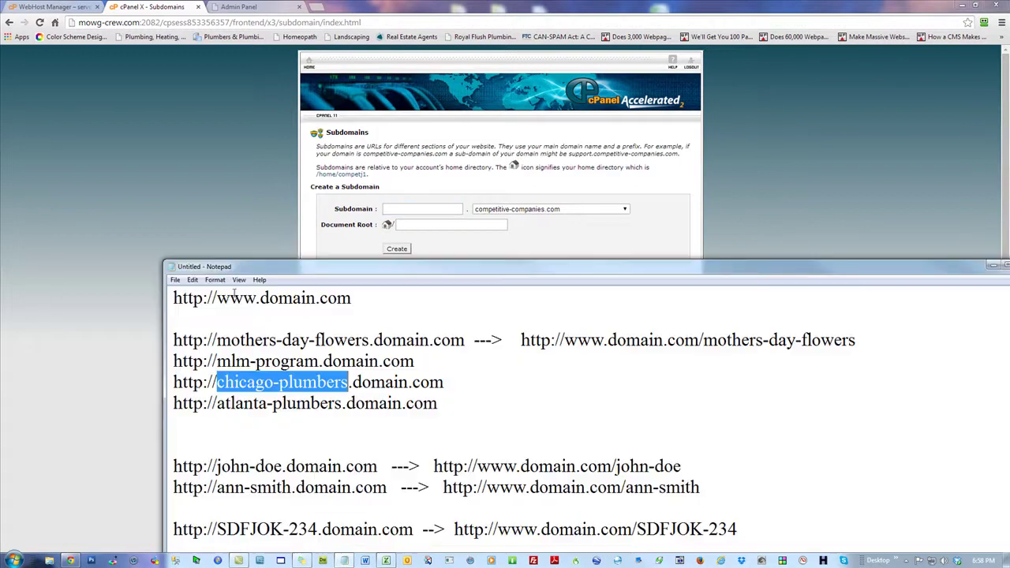
drag(342, 405, 217, 404)
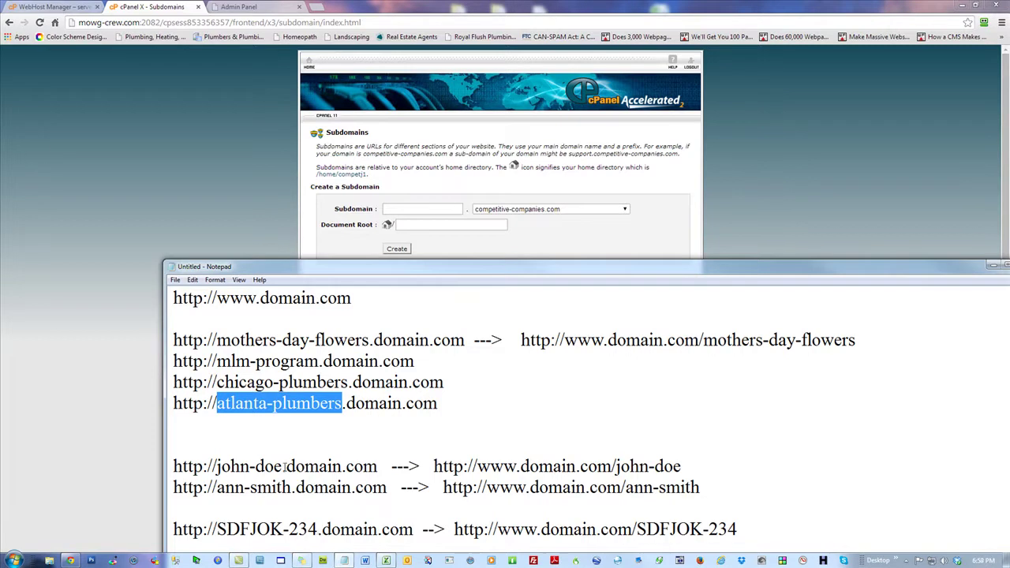
drag(283, 466, 217, 467)
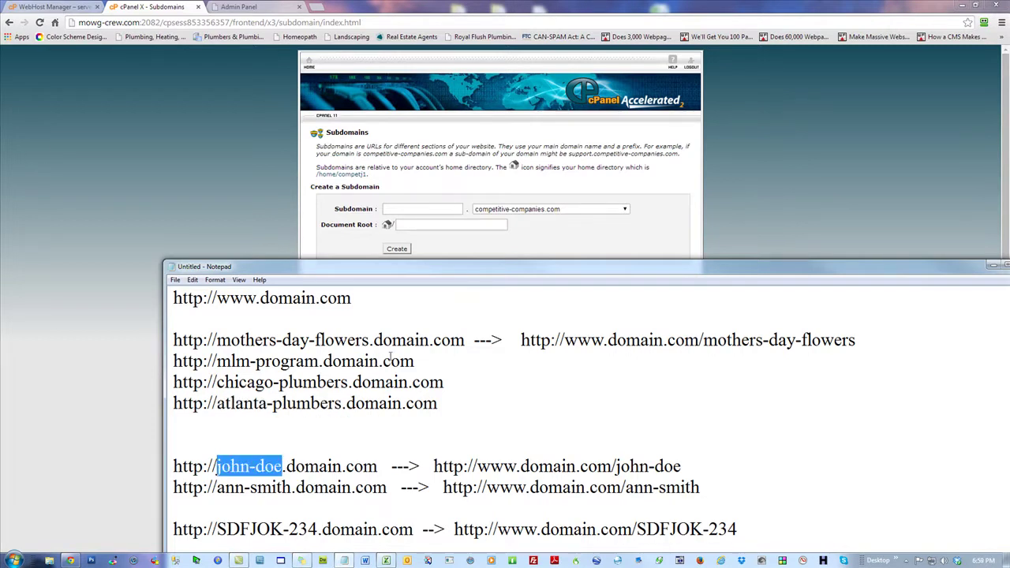
click(423, 212)
key(ctrl+v)
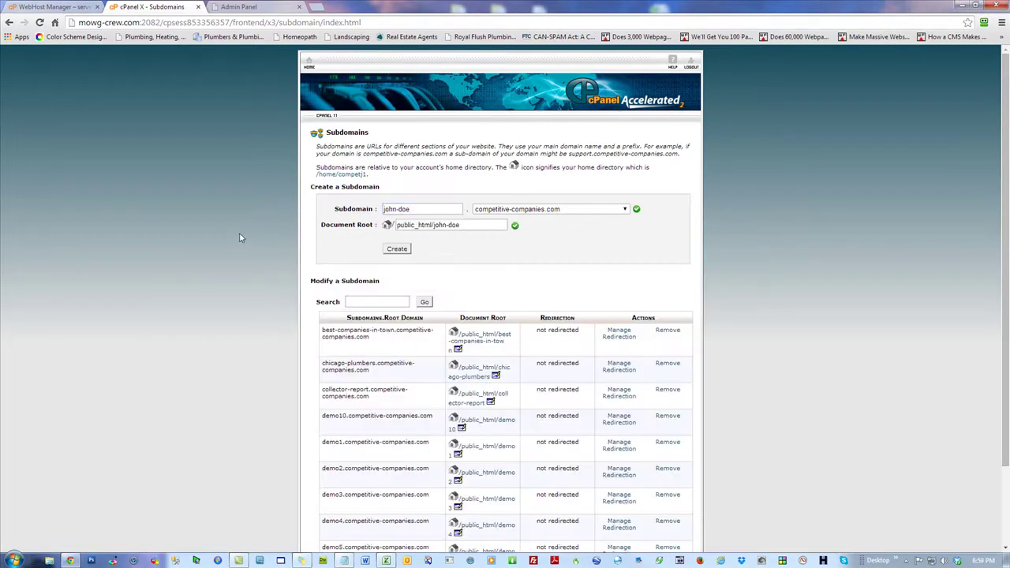
click(397, 249)
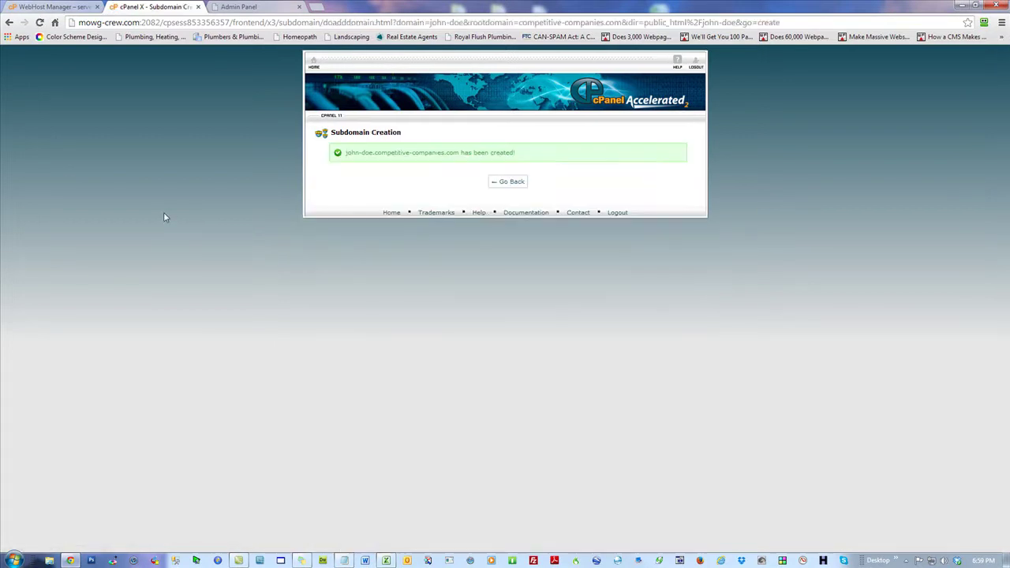
click(507, 181)
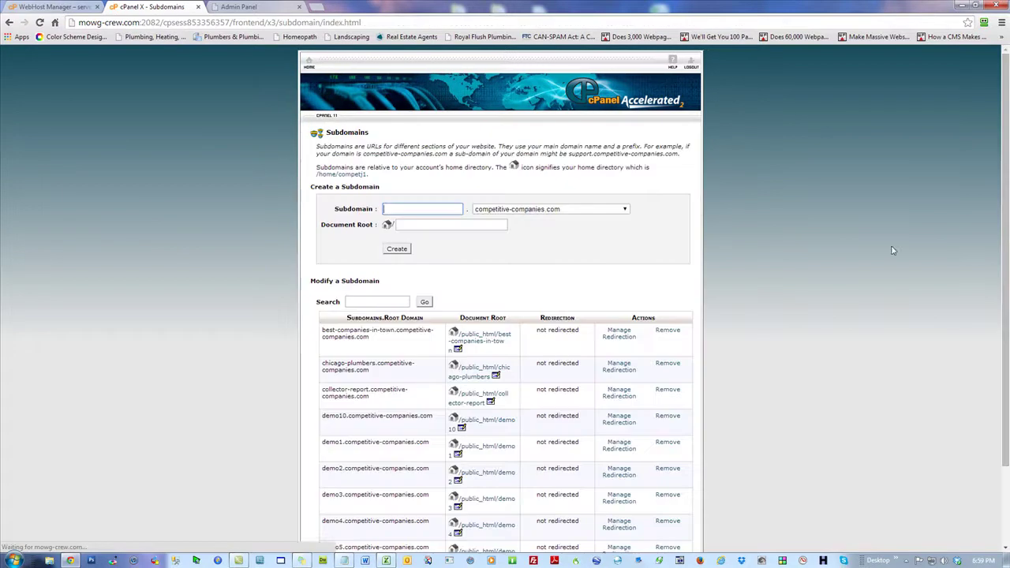
Step: Try to create the mothers-day-flowers subdomain under best-companies-in-town.com using the name from the Notepad list, and return to the creation form
click(536, 210)
click(524, 228)
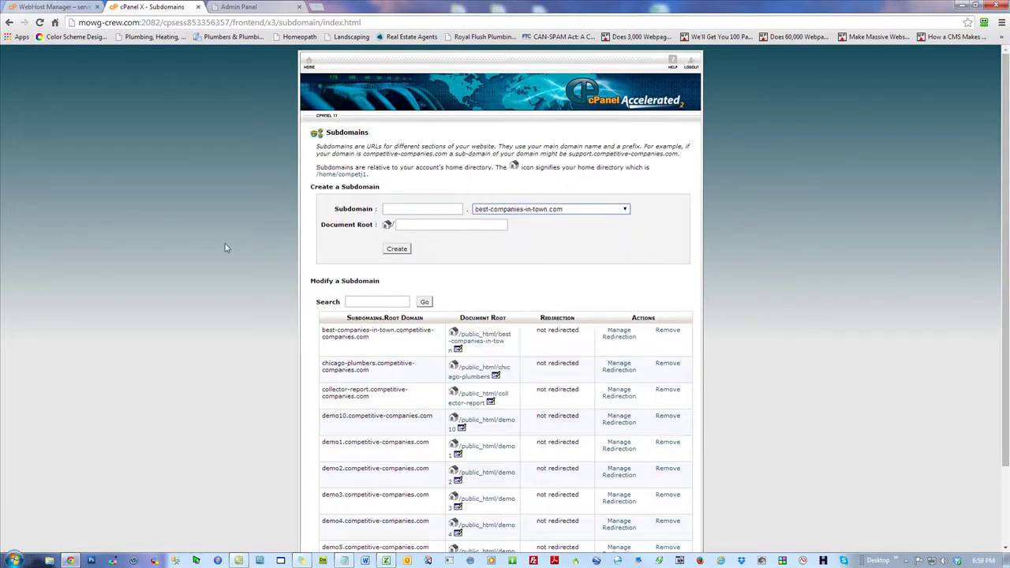
click(398, 213)
key(alt+Tab)
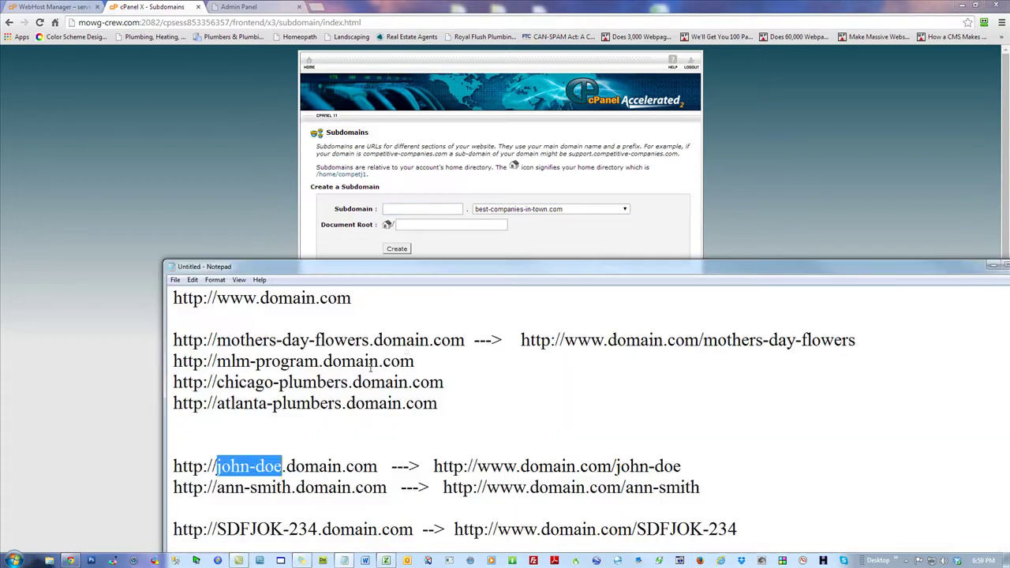
drag(370, 342, 217, 342)
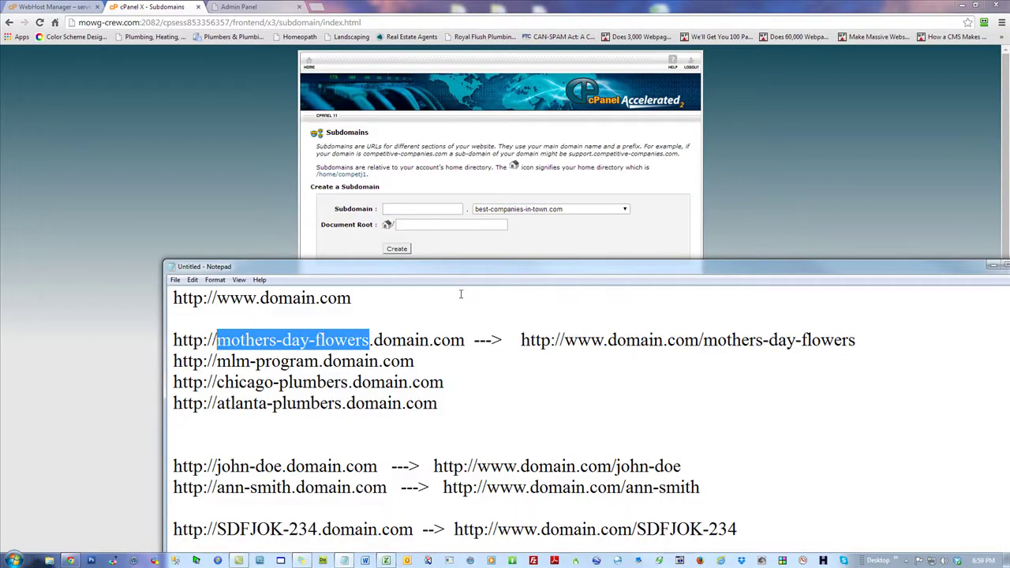
click(434, 207)
key(ctrl+v)
key(Return)
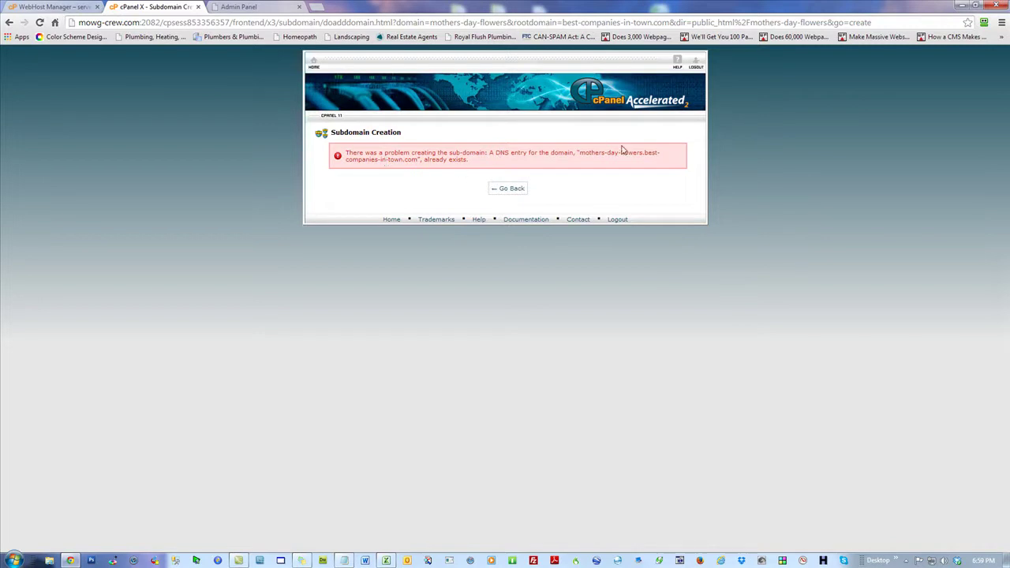
click(505, 189)
click(84, 222)
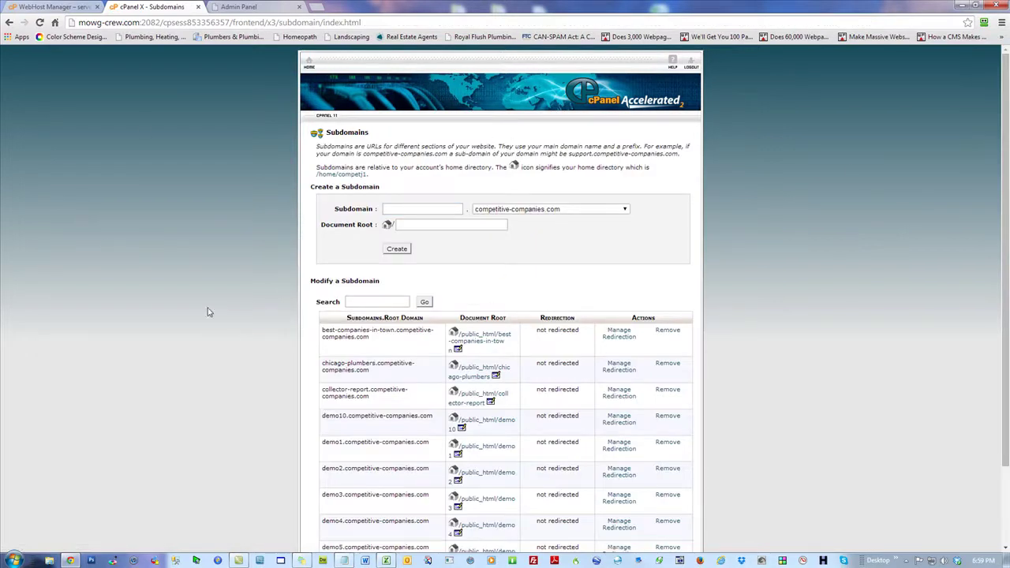
Step: Log out of the competitive-companies.com cPanel account and close its browser tab
click(240, 7)
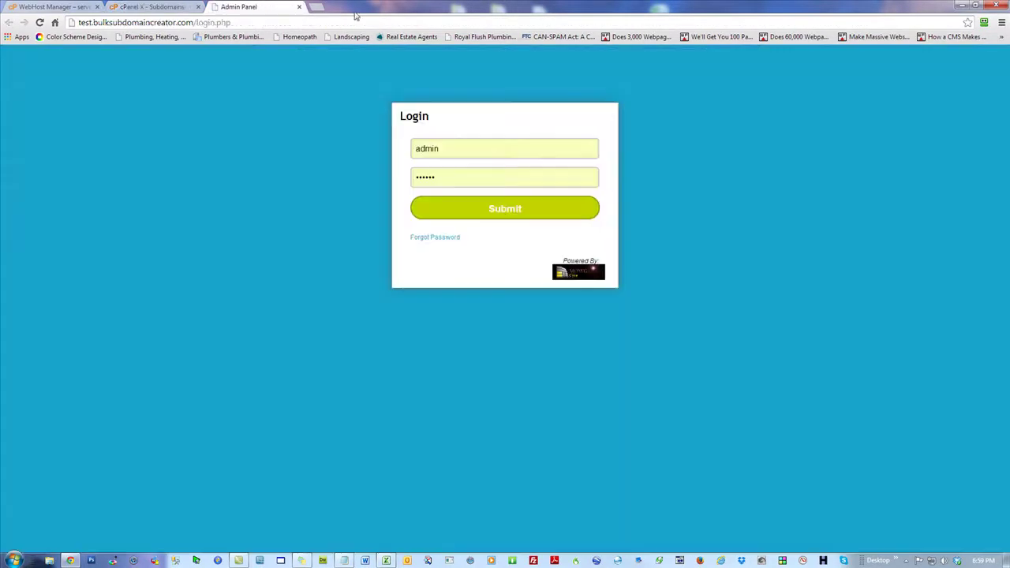
click(148, 7)
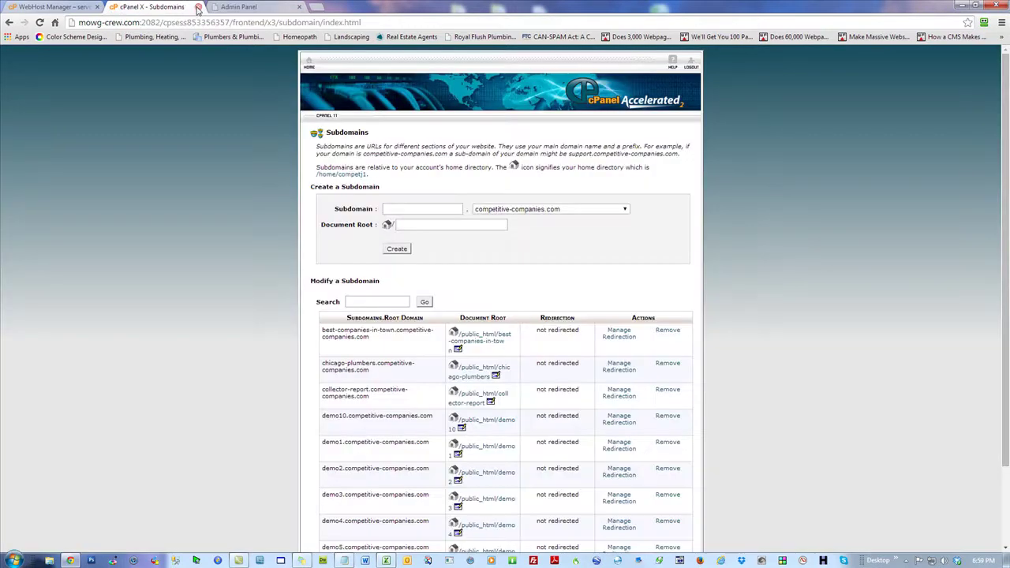
click(694, 69)
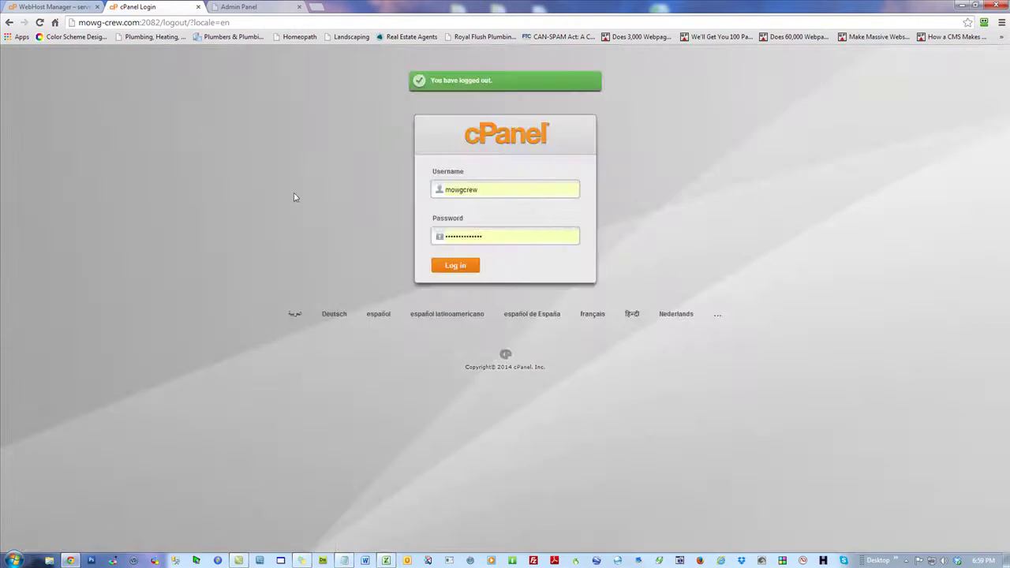
click(198, 6)
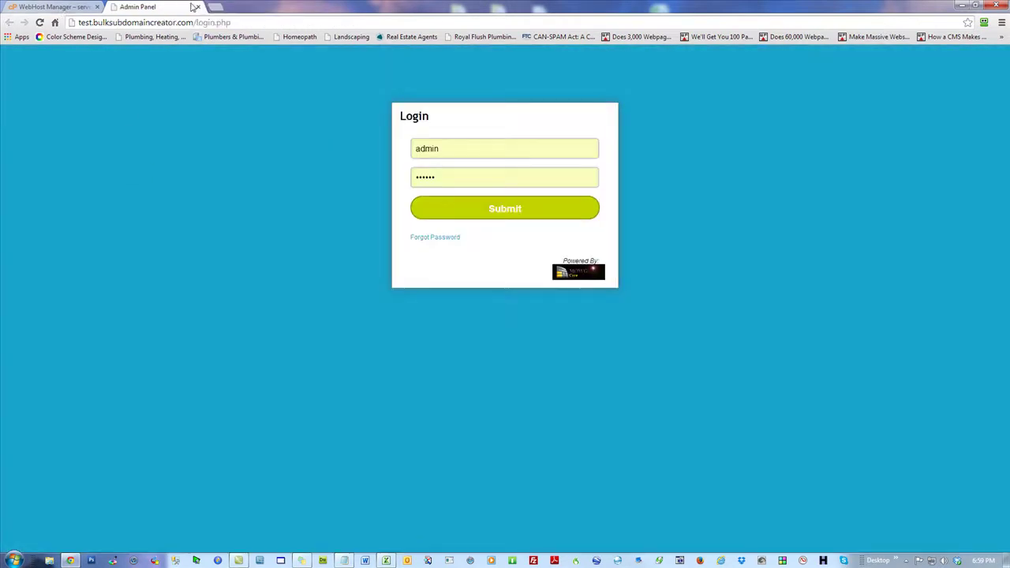
Step: Load google.com in place of the WebHost Manager page and search for "insider money system"
click(49, 6)
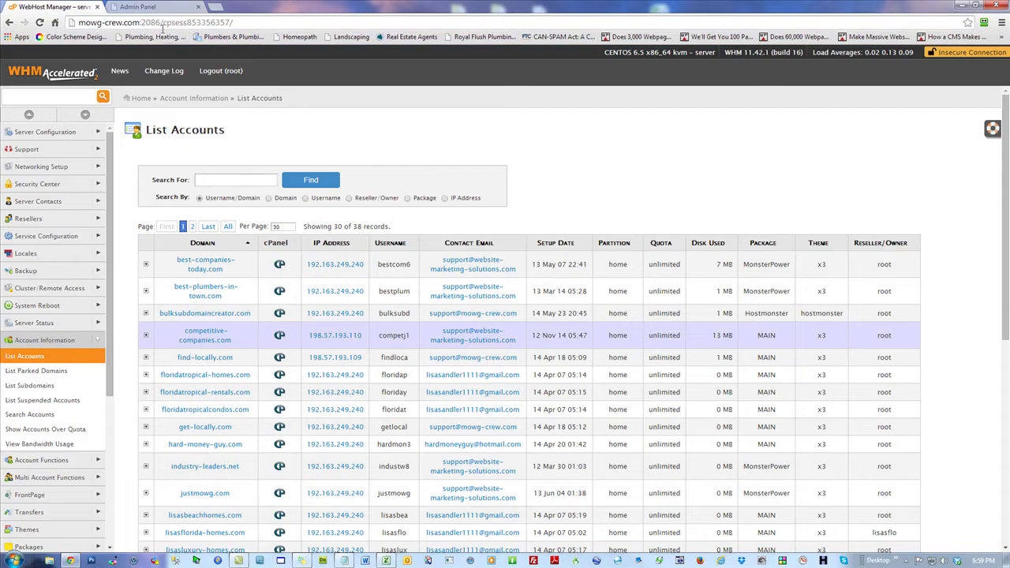
text(google.com)
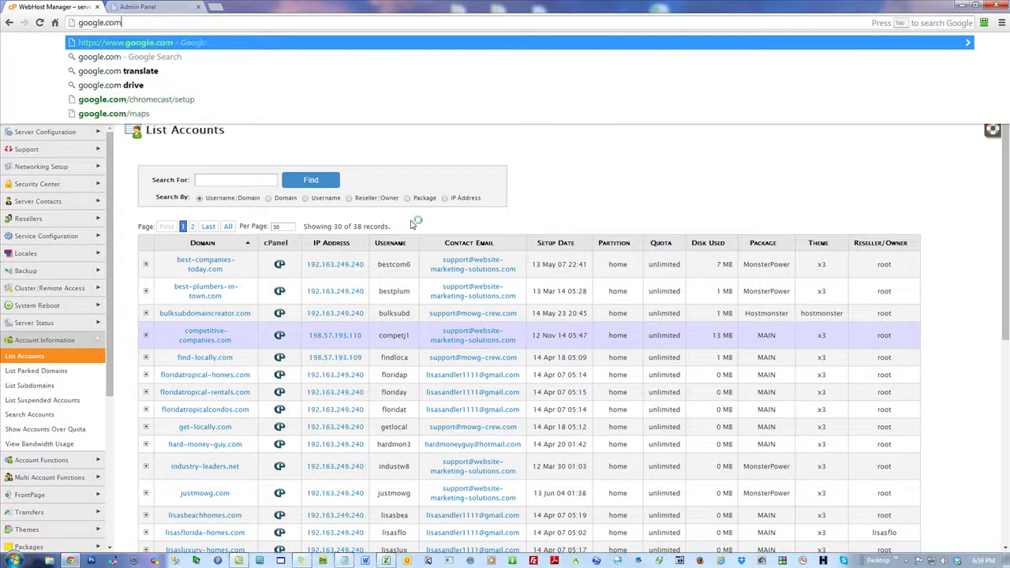
key(Return)
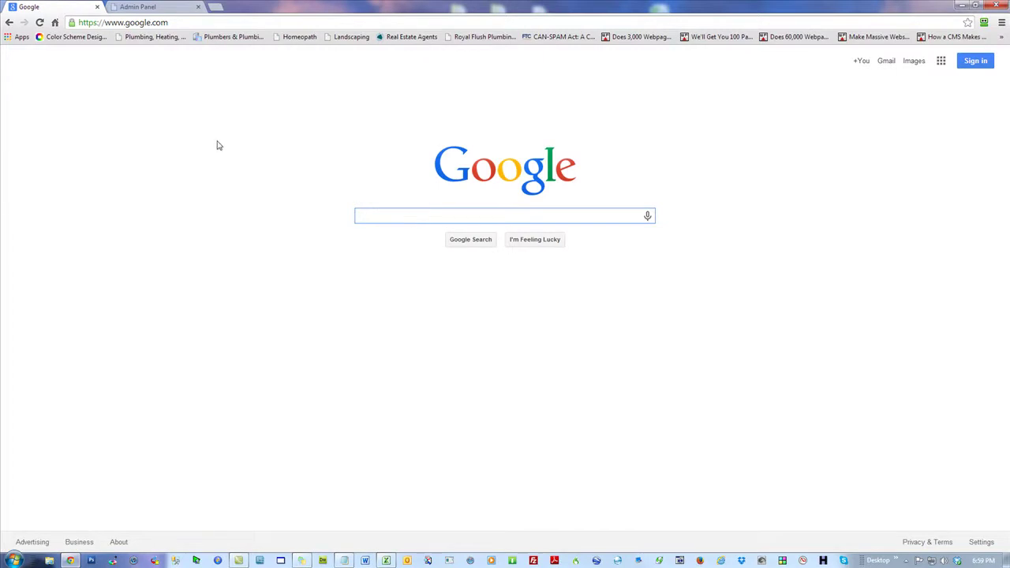
text(insider m)
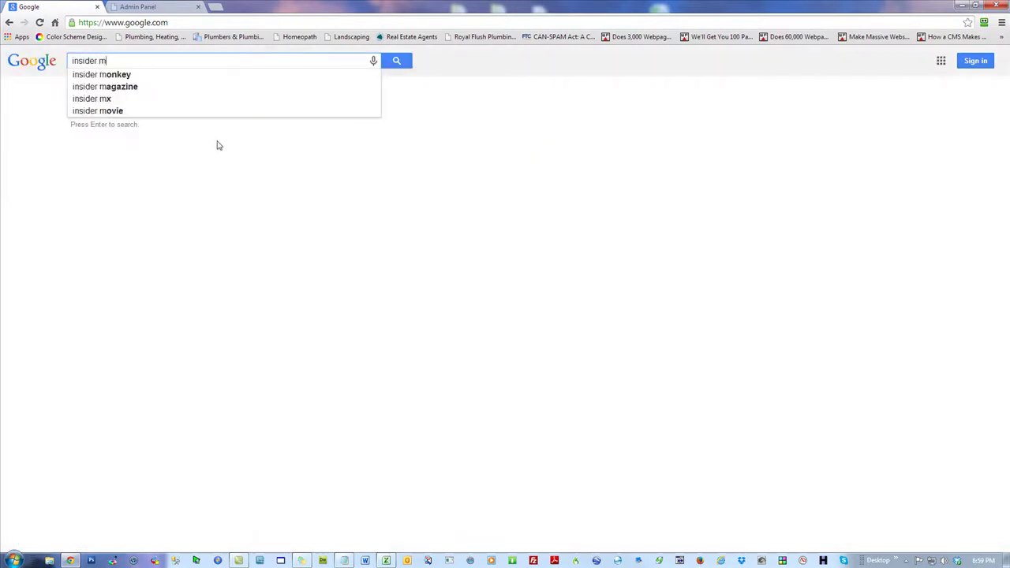
text(oney system)
key(Return)
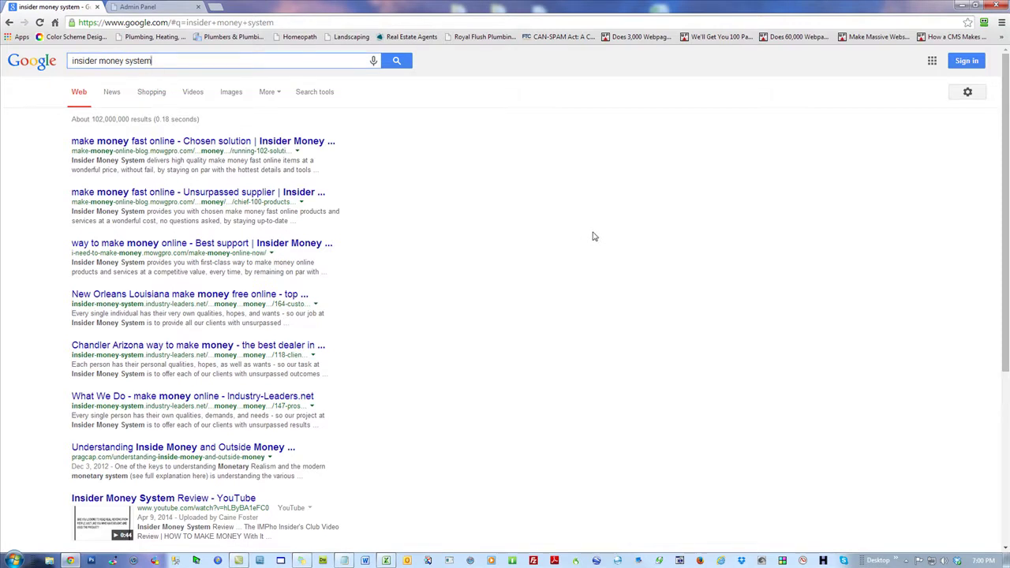
Step: Examine the total result count and the listings on the first page of the Google search
drag(69, 142, 258, 211)
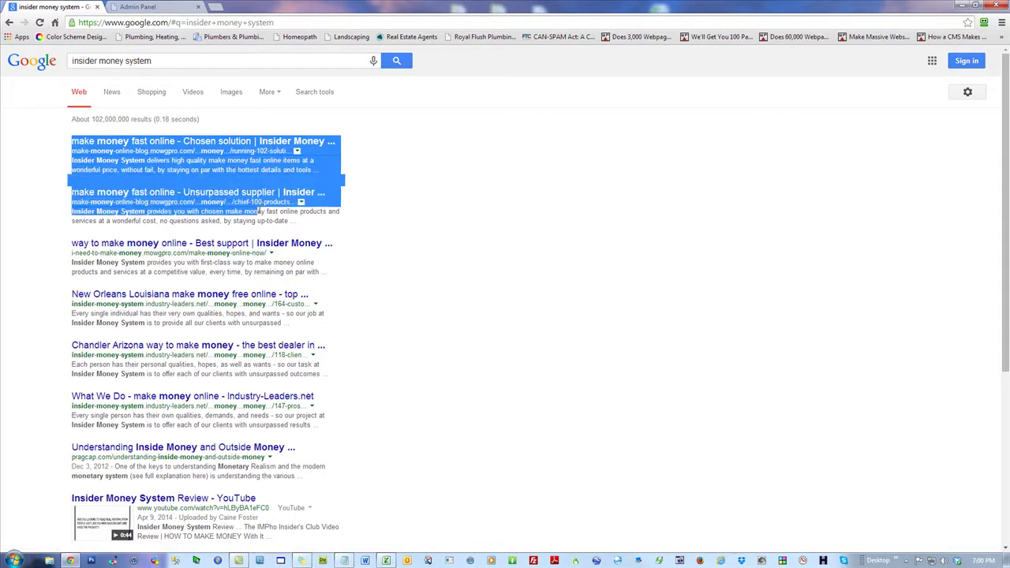
double_click(129, 118)
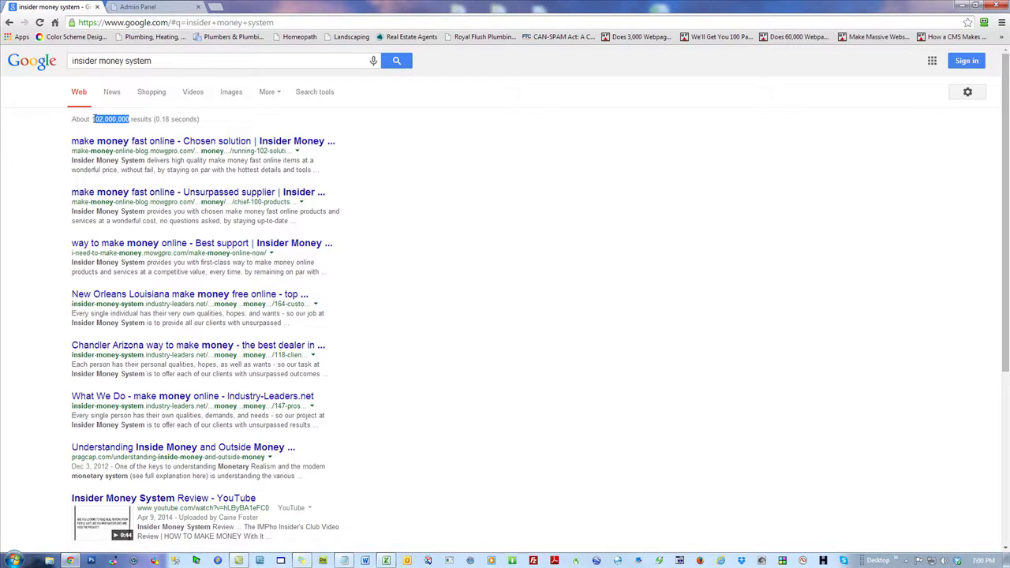
click(41, 138)
drag(49, 143, 97, 144)
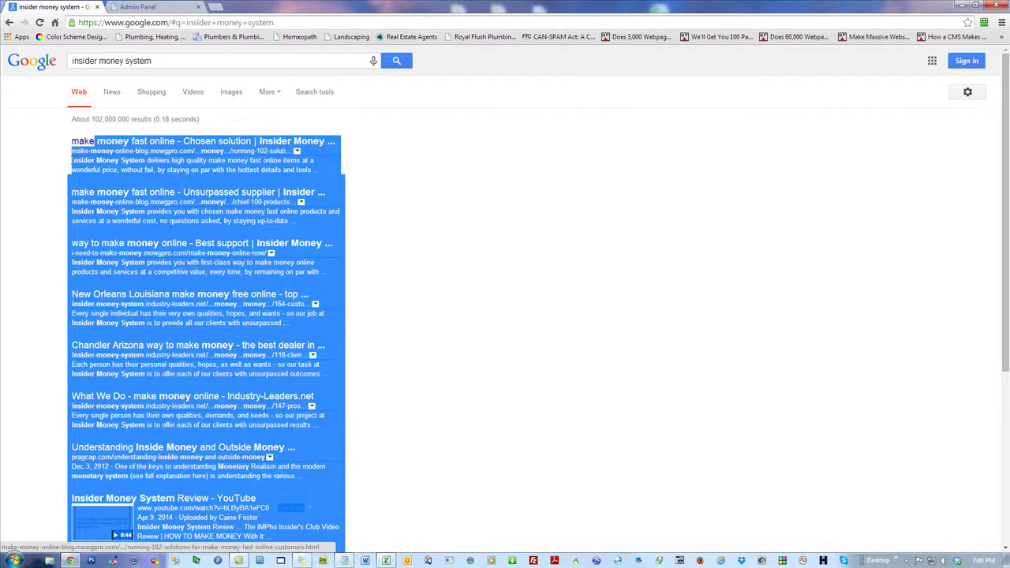
click(85, 150)
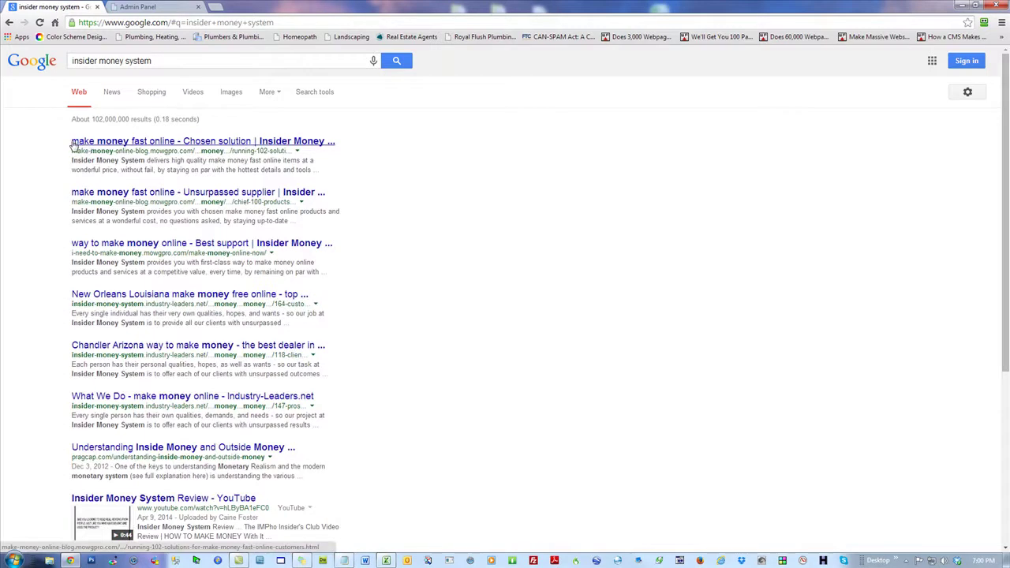
drag(89, 141, 227, 415)
scroll(577, 439, down, 3)
scroll(539, 336, up, 3)
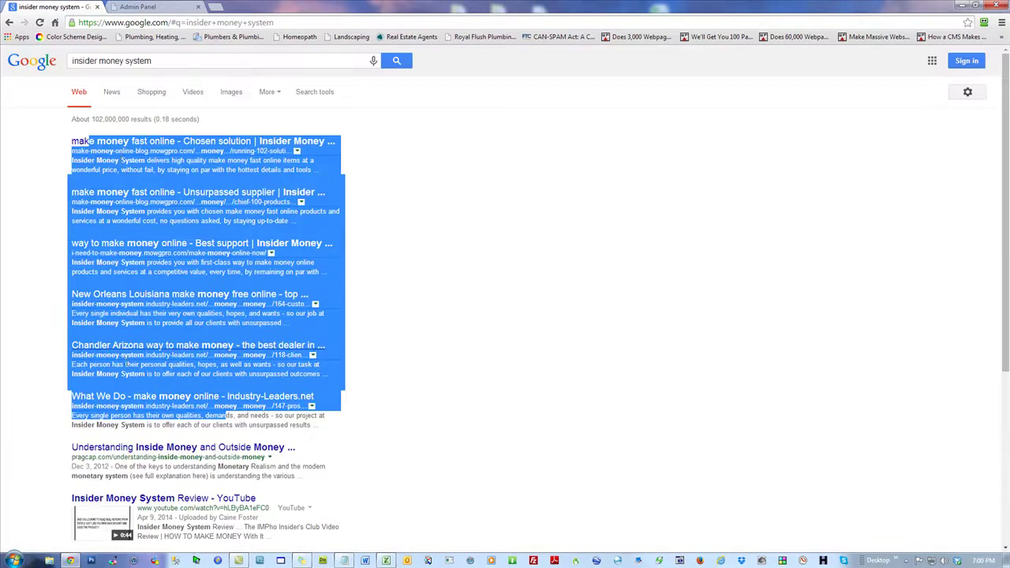
click(512, 309)
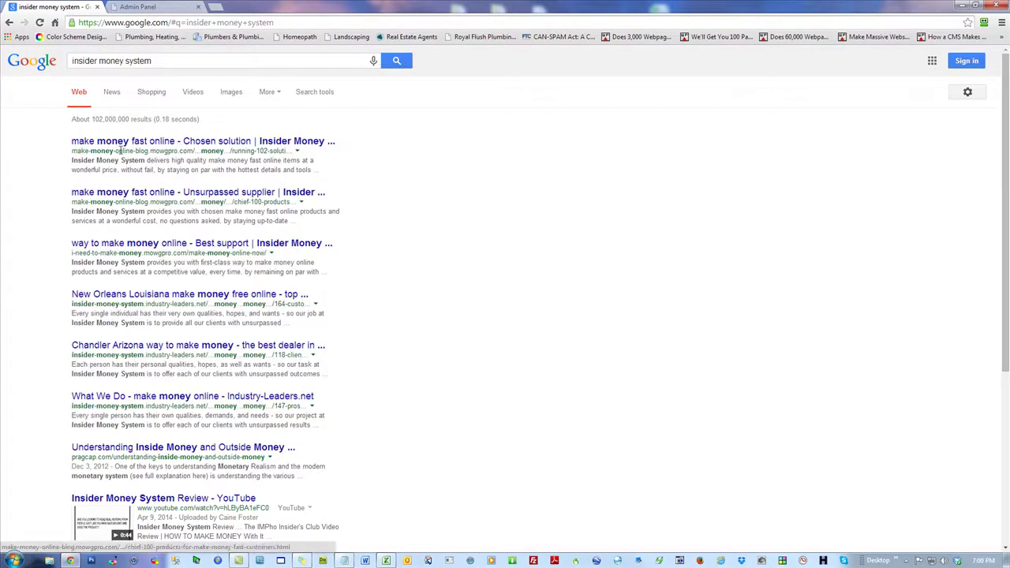
drag(130, 120, 94, 119)
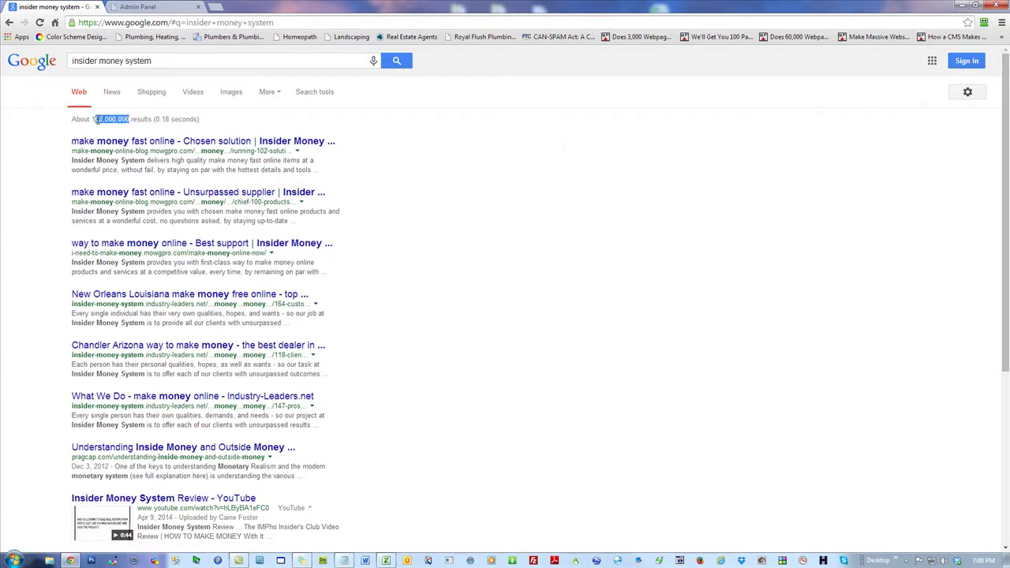
click(578, 212)
Step: Examine the first result's web address, telling its subdomain part from the mowgpro.com root domain
drag(193, 151, 71, 151)
click(152, 154)
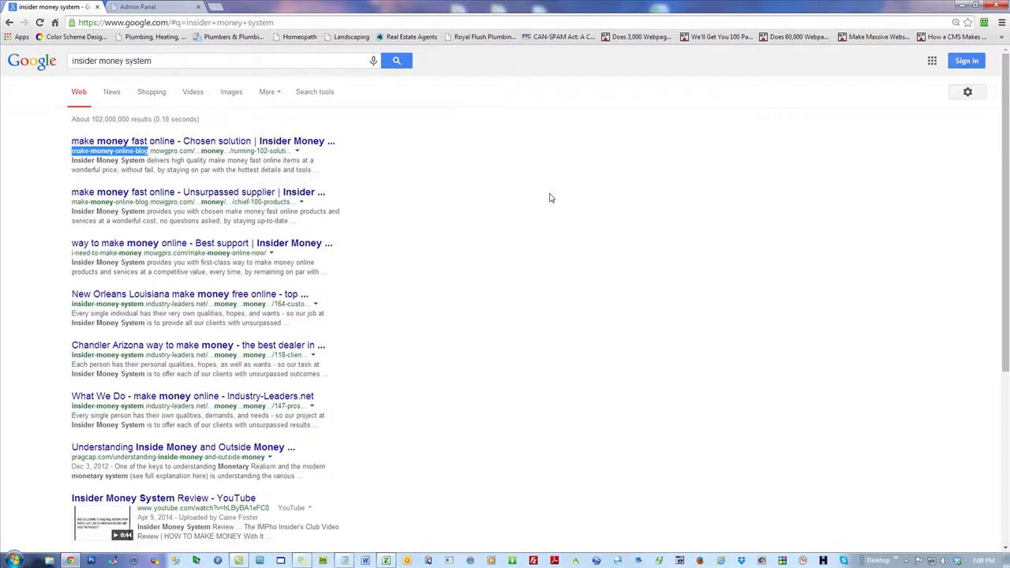
scroll(551, 199, up, 5)
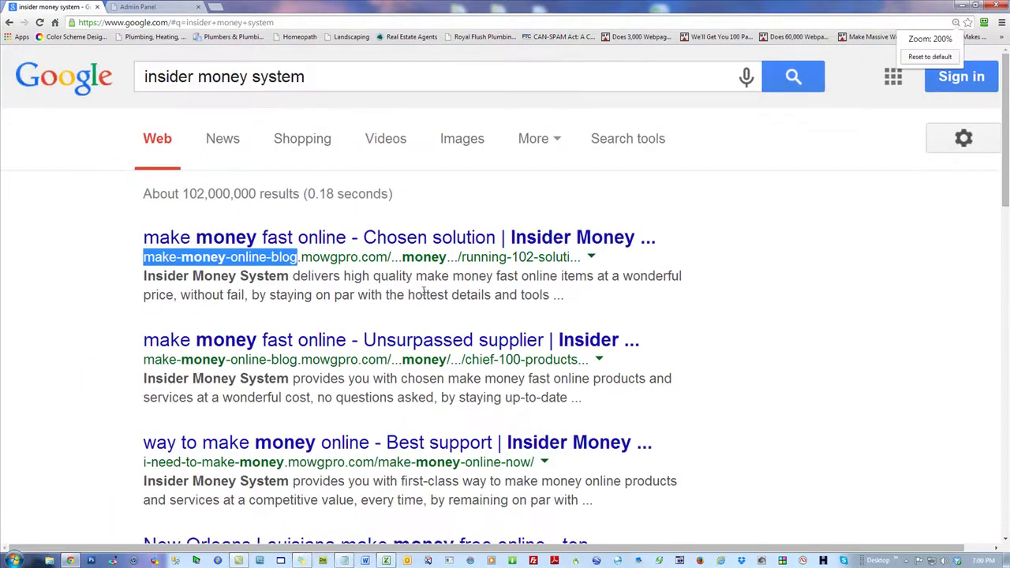
drag(388, 257, 416, 275)
click(739, 304)
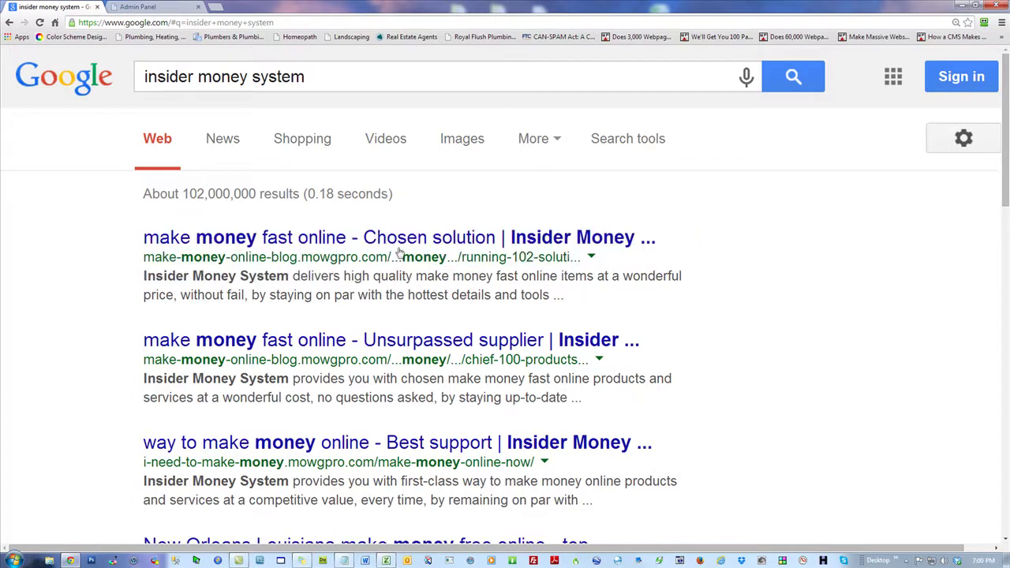
drag(303, 258, 389, 257)
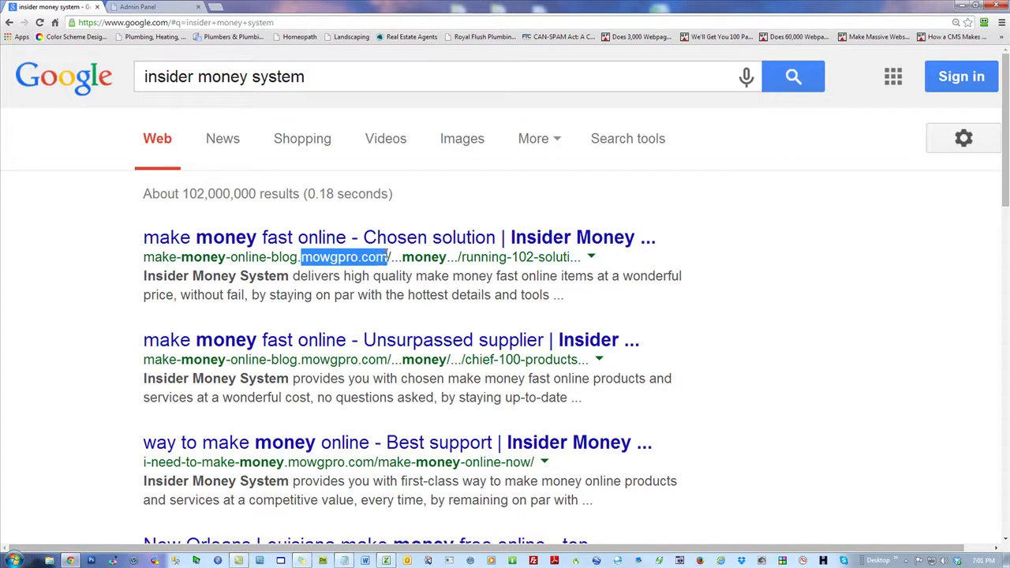
drag(143, 257, 292, 258)
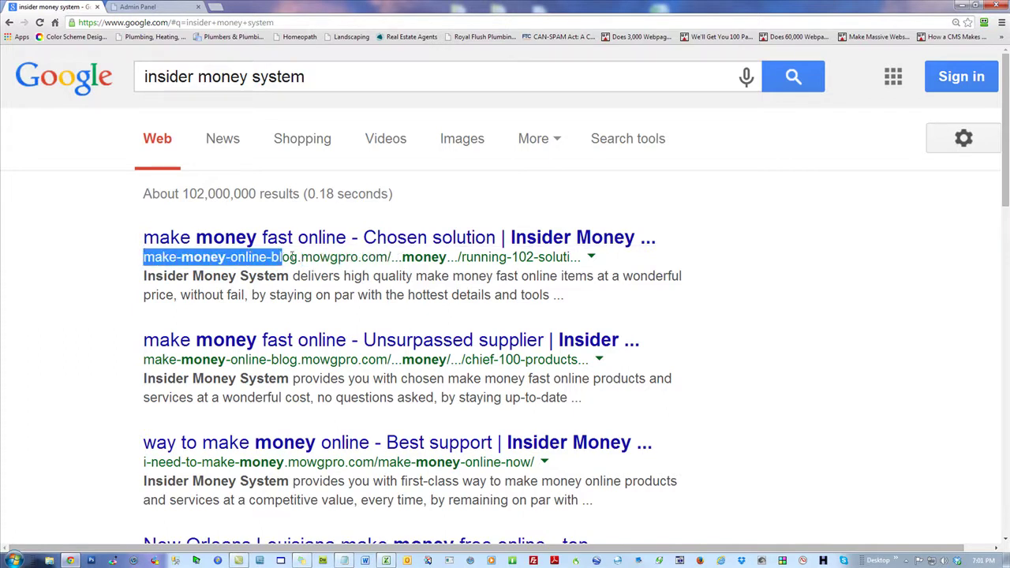
click(817, 284)
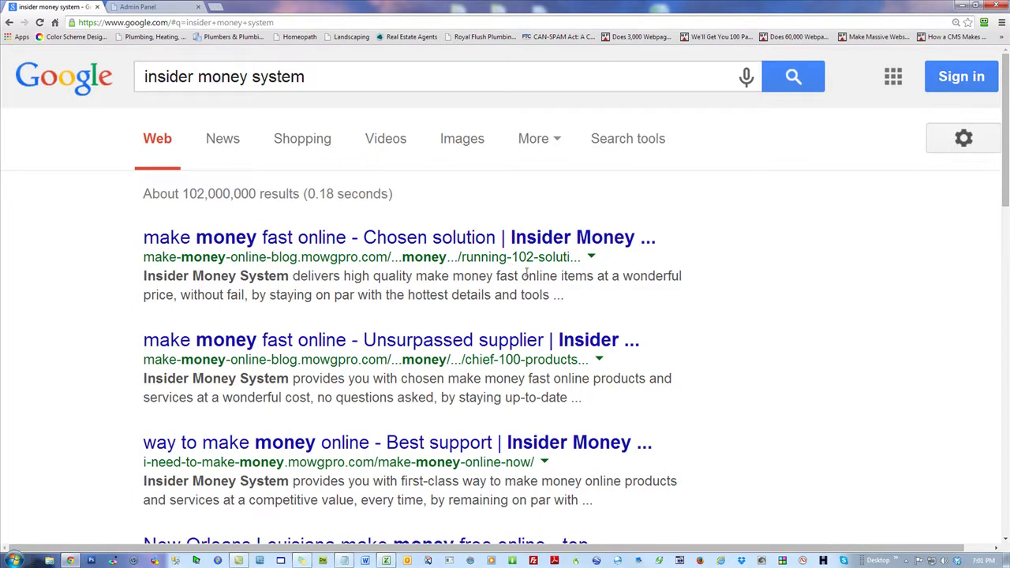
Step: Compare the subdomain addresses of the second to sixth results with the remaining listings below them
drag(357, 360, 209, 360)
drag(378, 462, 211, 463)
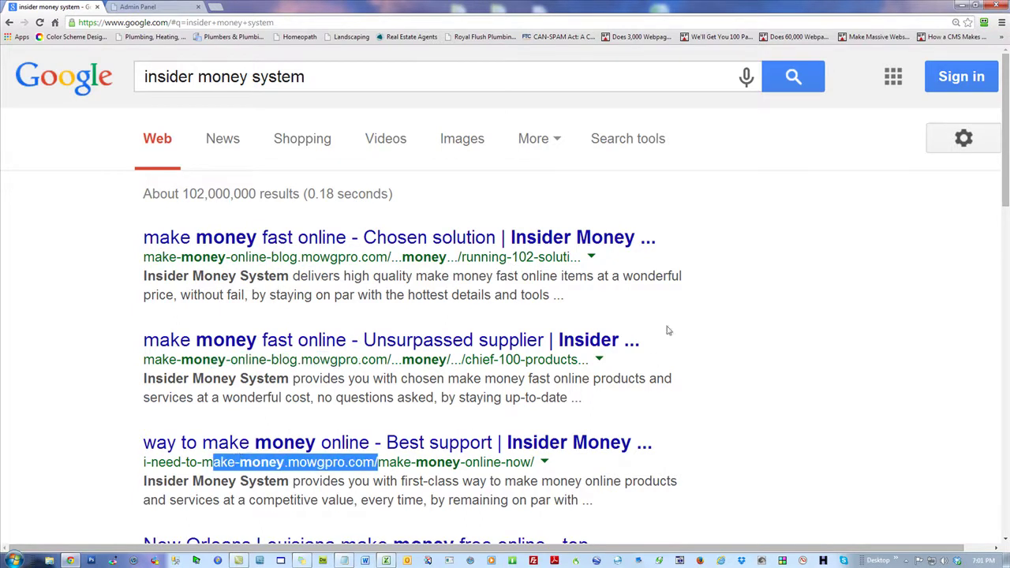
scroll(654, 355, down, 2)
drag(412, 406, 162, 419)
drag(402, 510, 193, 510)
scroll(628, 426, up, 2)
scroll(627, 438, down, 2)
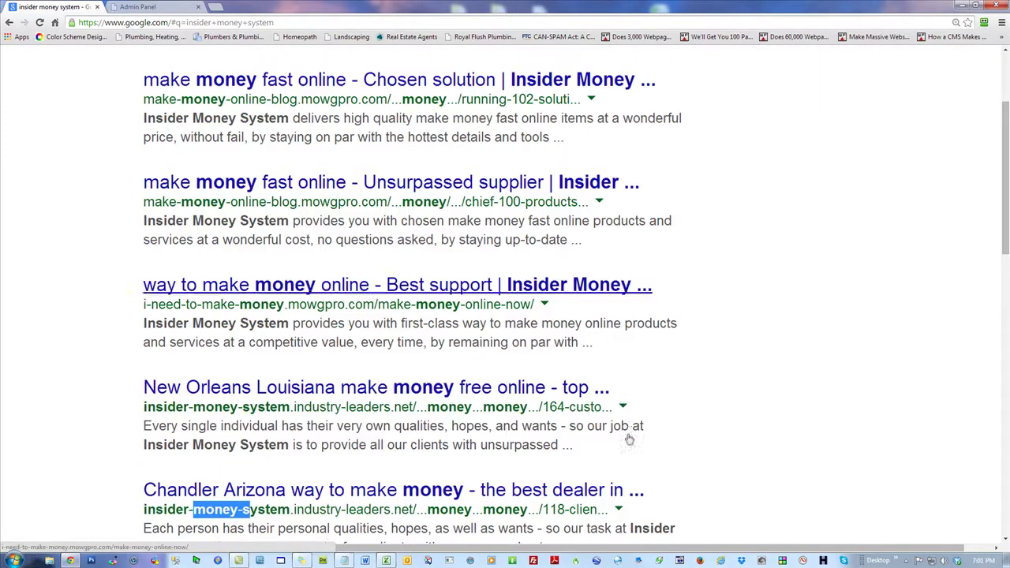
drag(1006, 183, 1006, 305)
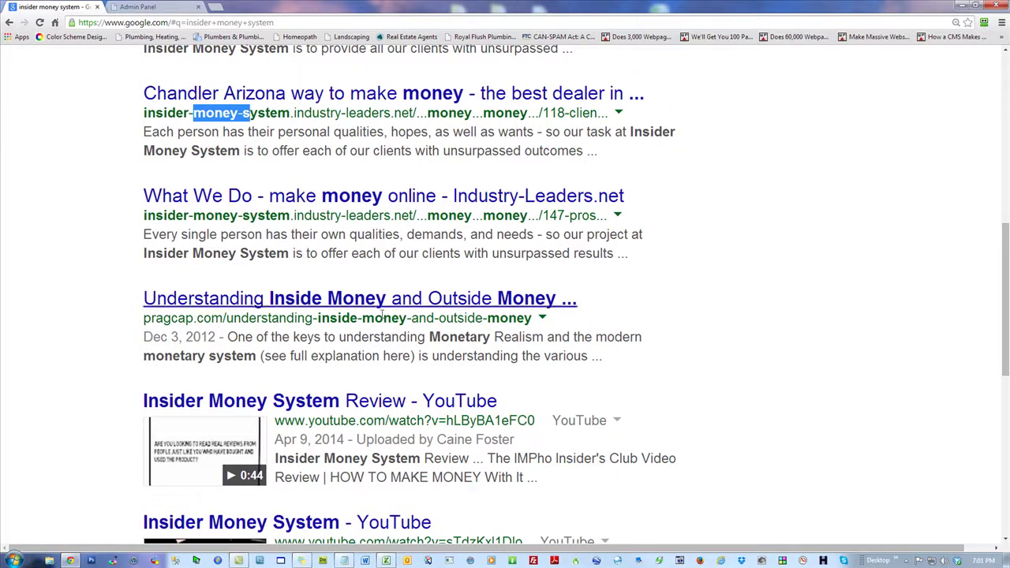
scroll(384, 217, up, 4)
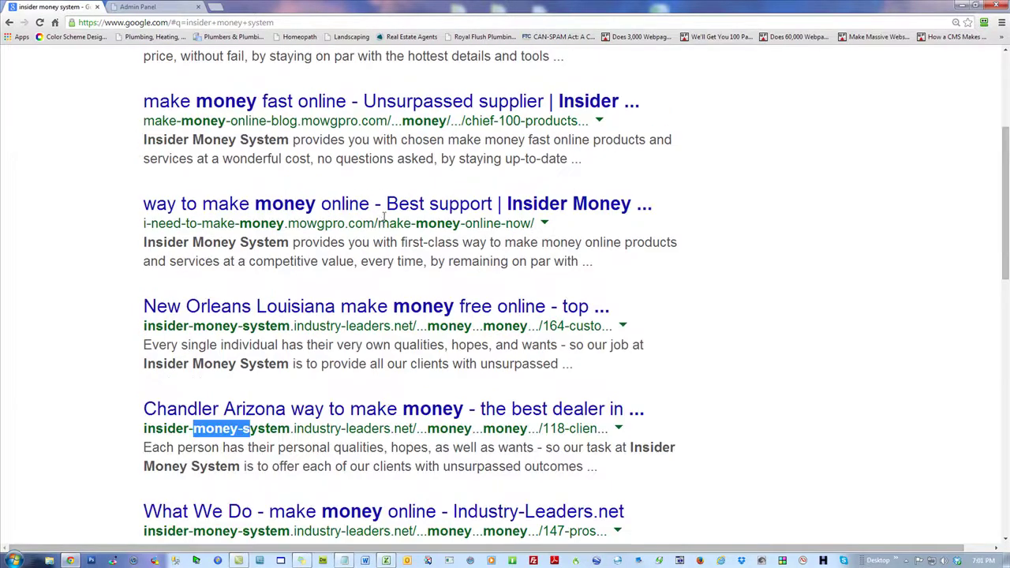
scroll(382, 223, up, 1)
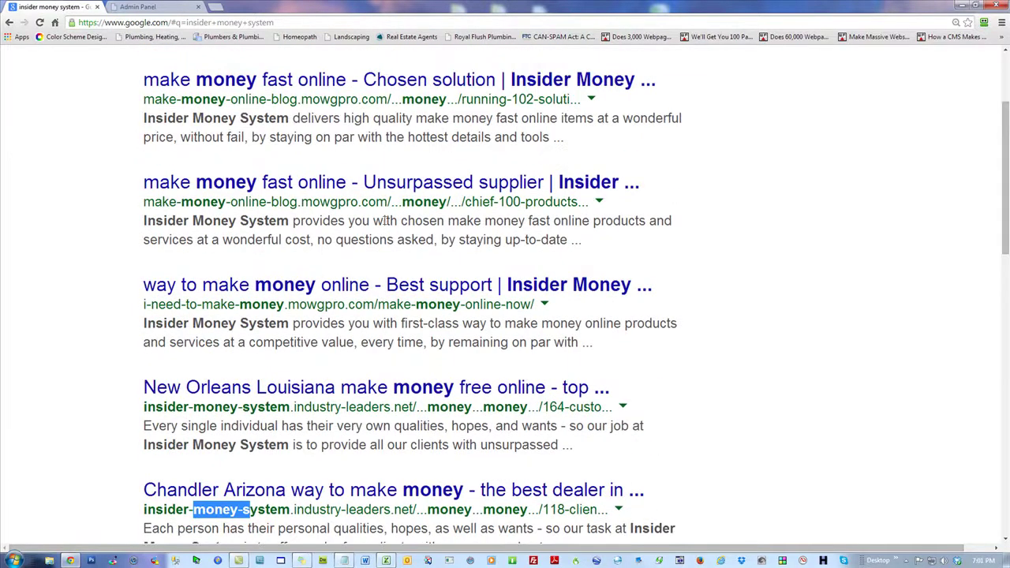
scroll(385, 225, up, 2)
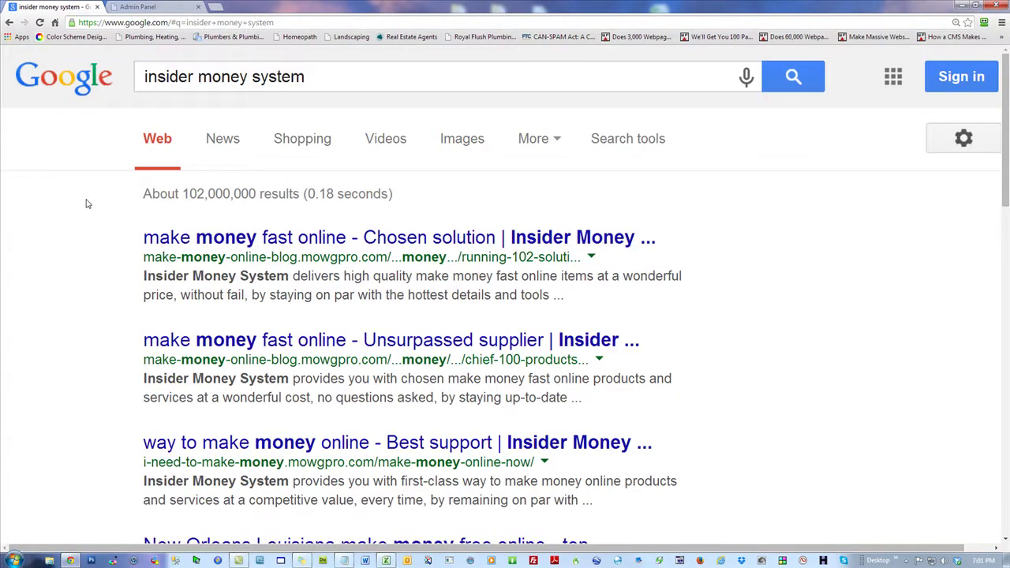
Step: Open the first search result, "make money fast online - Chosen solution", on the make-money-online-blog subdomain
key(ctrl+minus)
key(ctrl+minus)
key(ctrl+minus)
key(ctrl+minus)
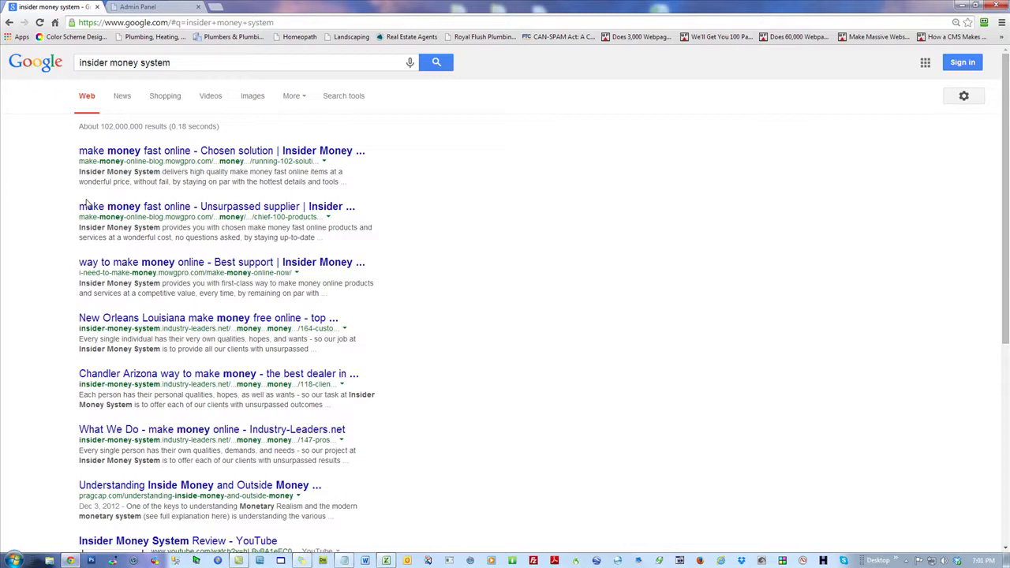
click(182, 155)
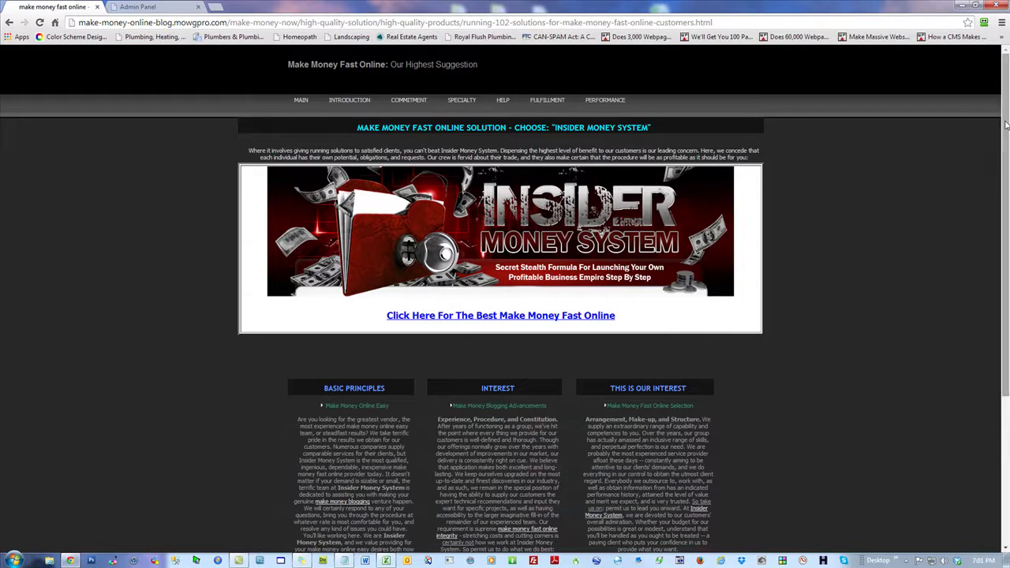
Step: Skim the make-money-online-blog page and follow its Insider Money System banner to the product's sales page
drag(1006, 124, 1006, 278)
scroll(623, 300, up, 2)
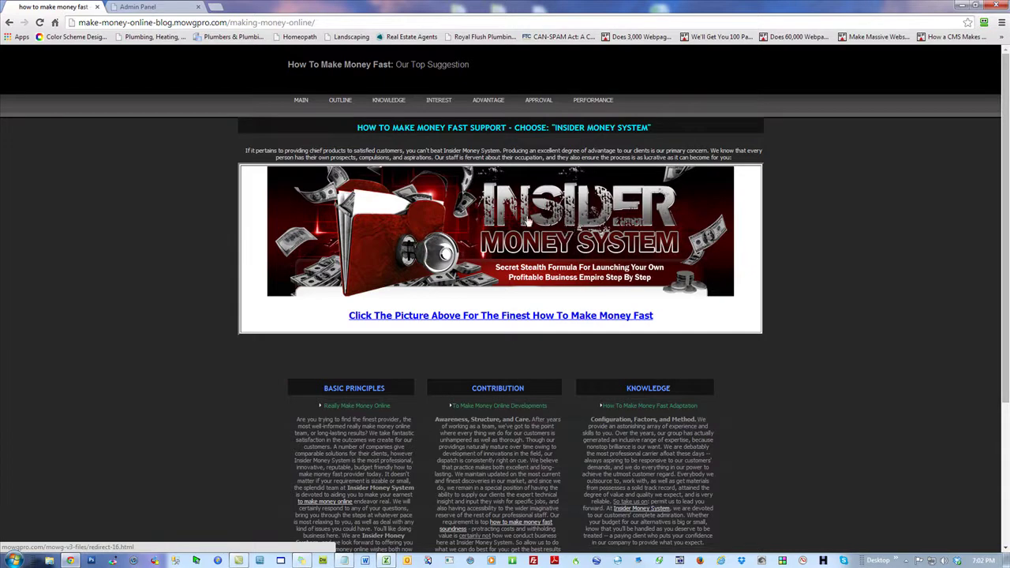
click(466, 226)
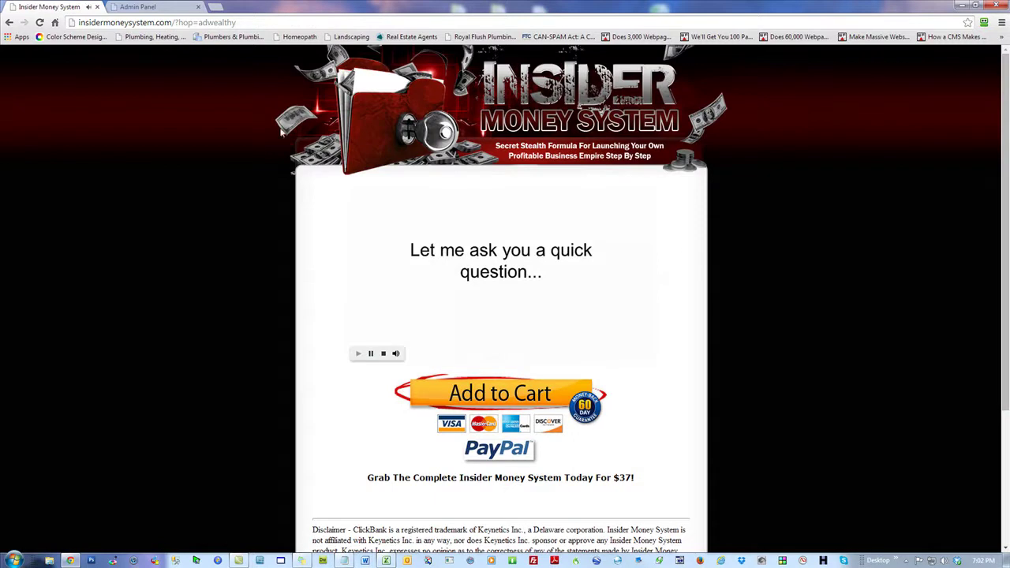
Step: Leave the Insider Money System sales page and go back to the Google results for "insider money system"
click(9, 22)
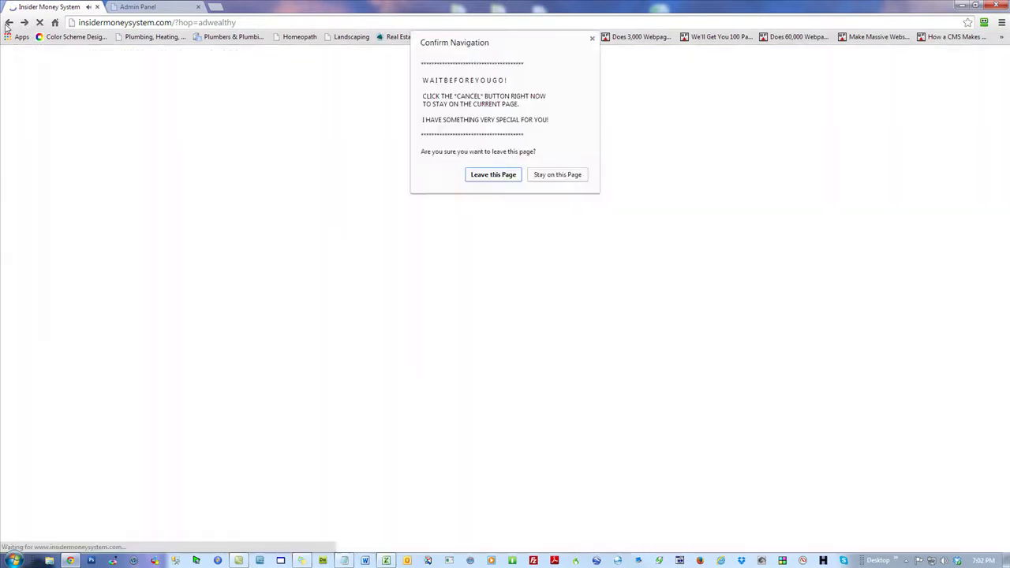
click(492, 174)
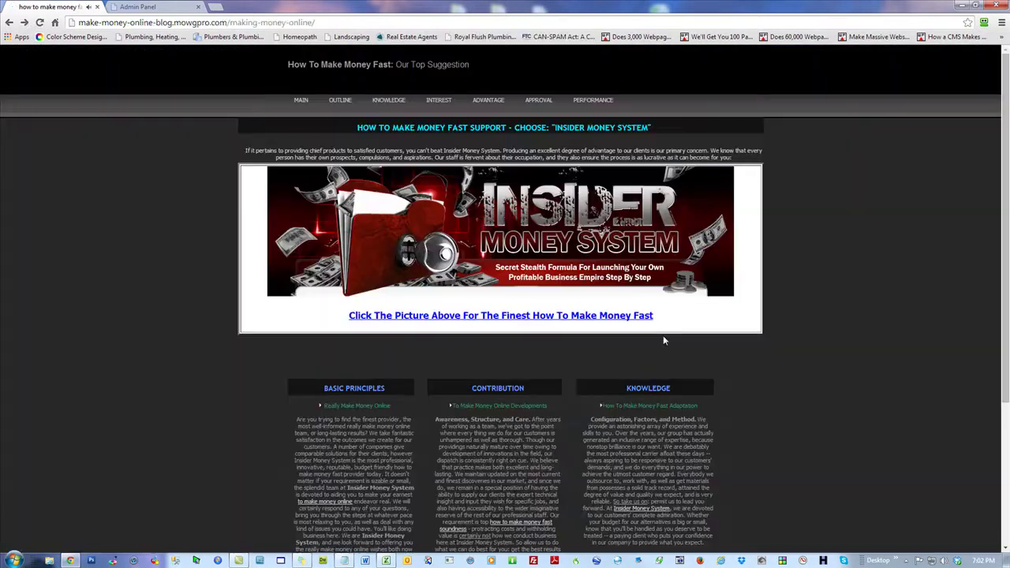
click(9, 22)
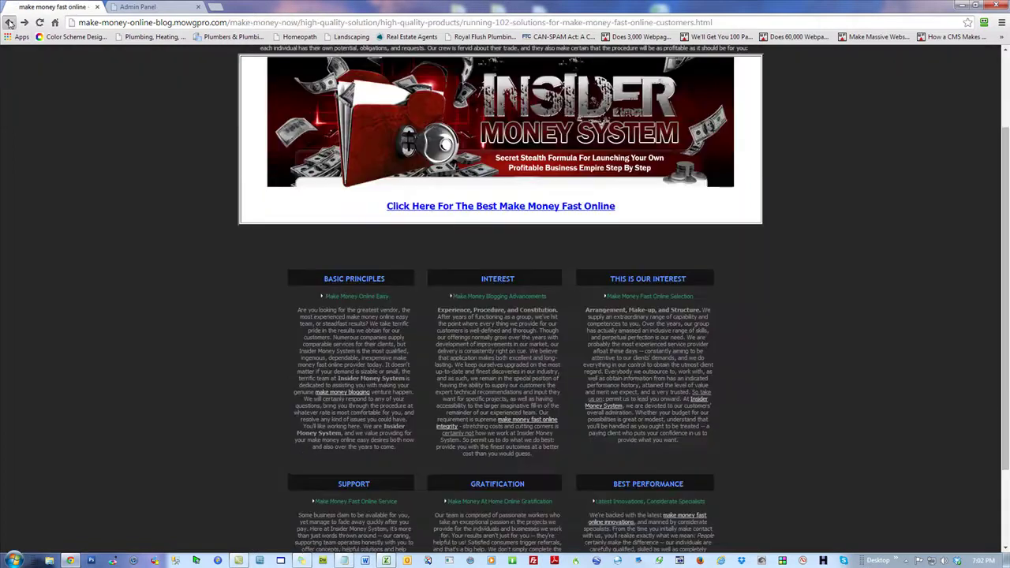
click(9, 22)
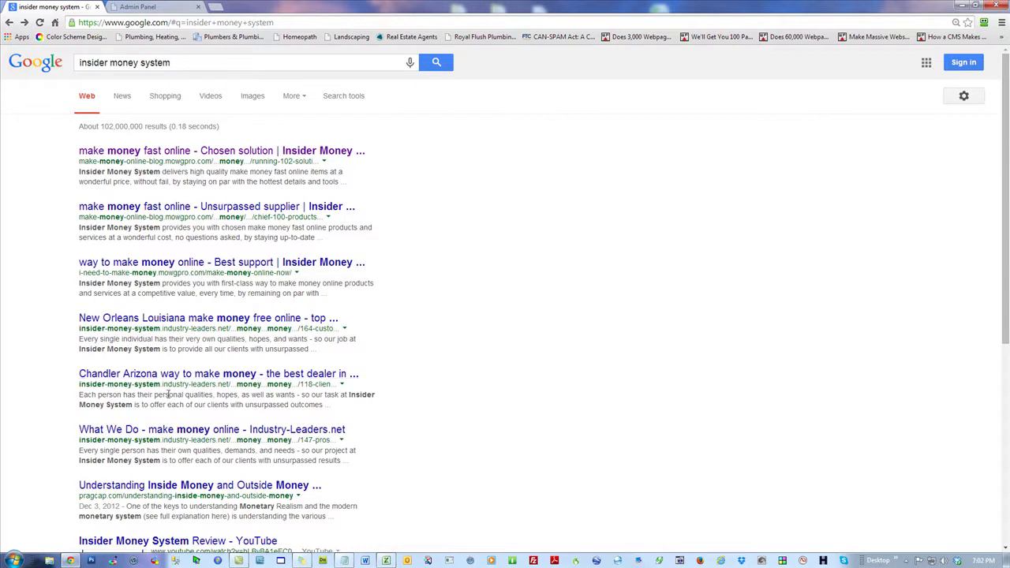
Step: Review the first six Google results as a block and compare them with the search phrase
drag(187, 460, 79, 154)
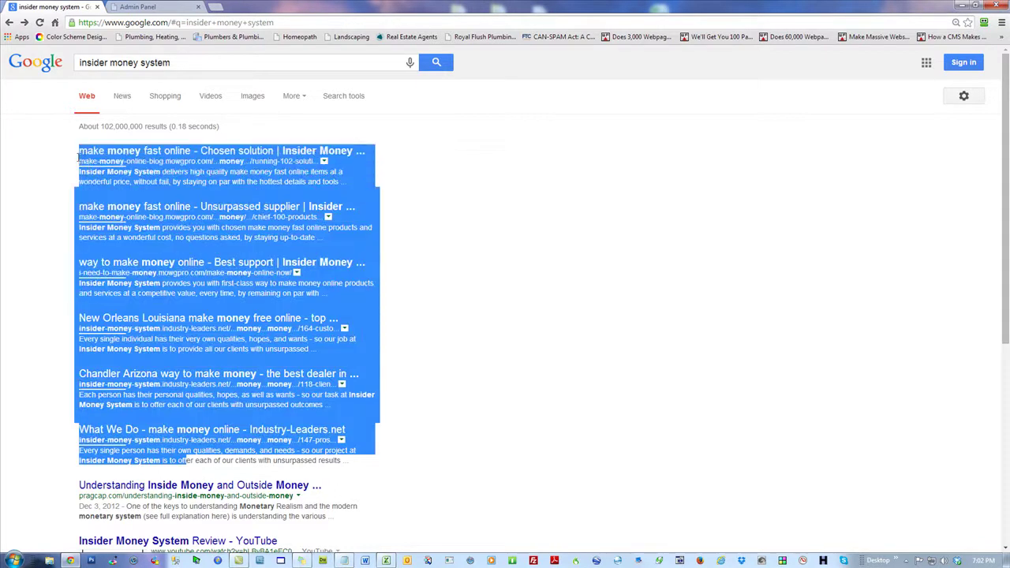
click(625, 253)
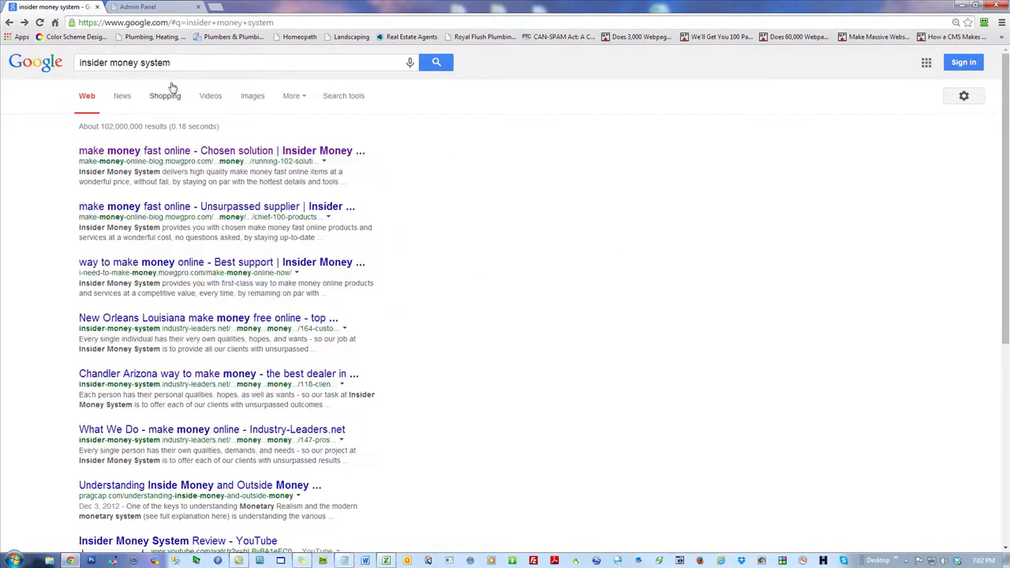
triple_click(189, 70)
click(656, 219)
Step: Search Google for "tukwila landscaping"
triple_click(196, 63)
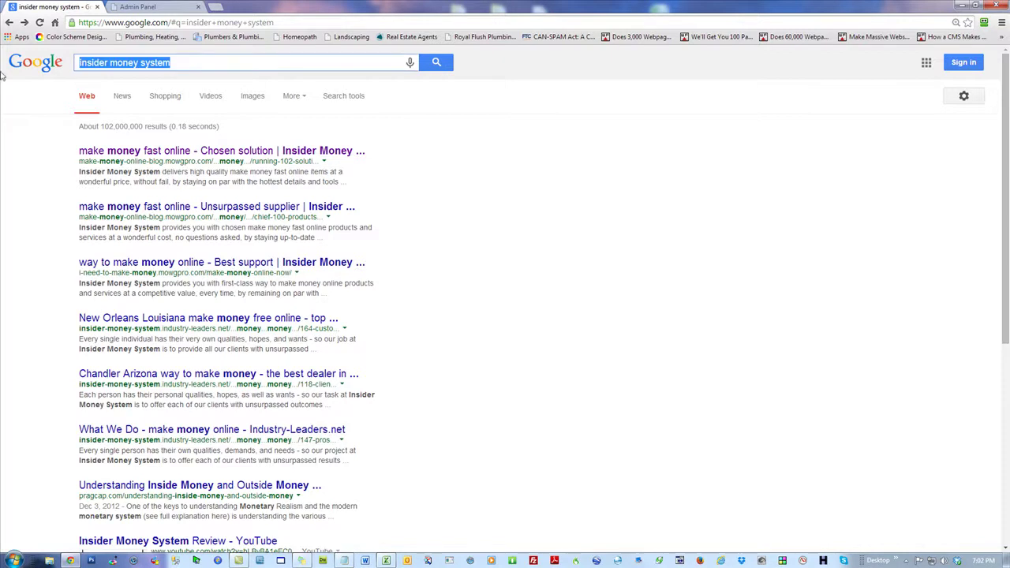
text(tul)
key(BackSpace)
text(kwila )
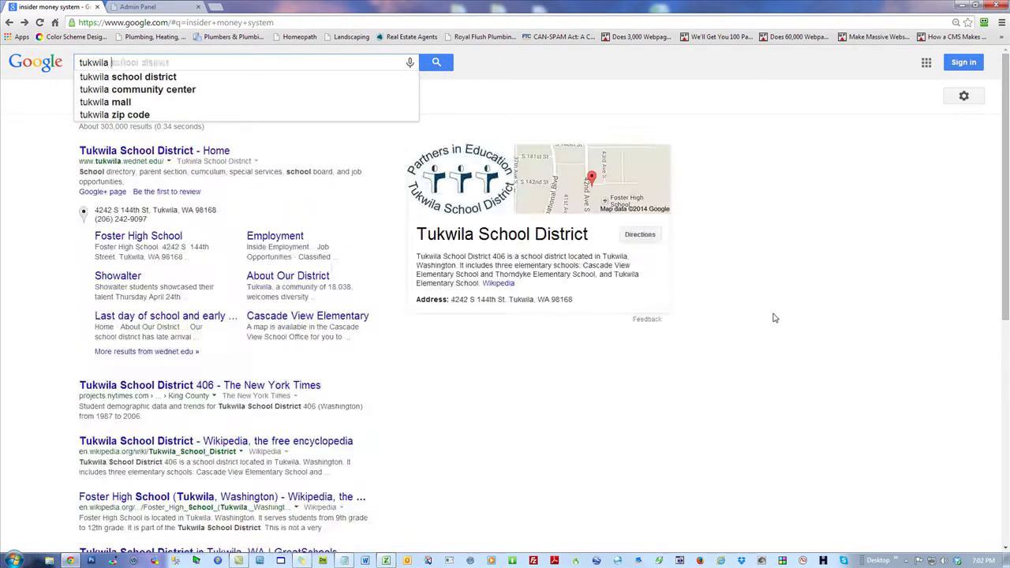
text(mands)
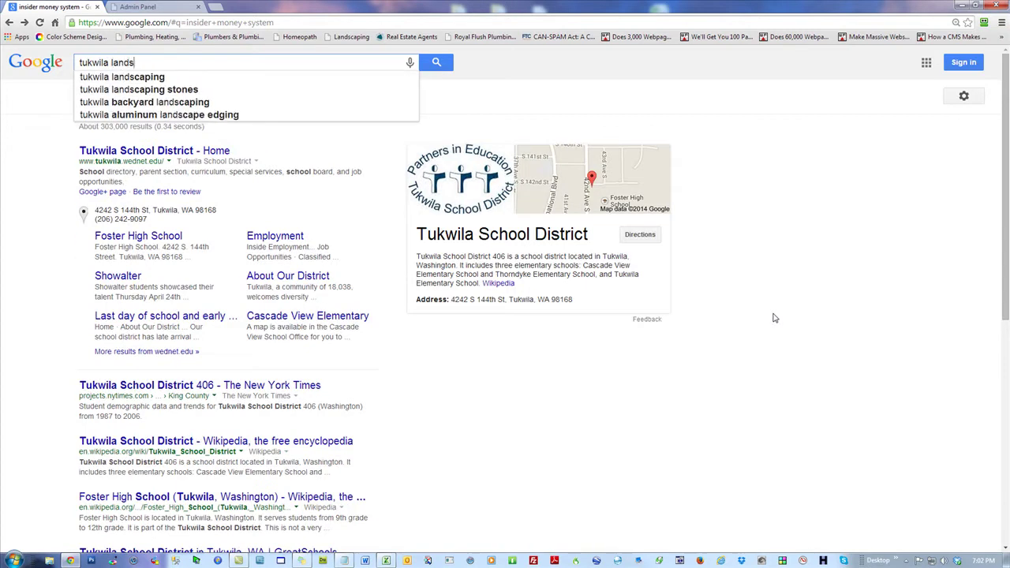
text(caping)
key(Return)
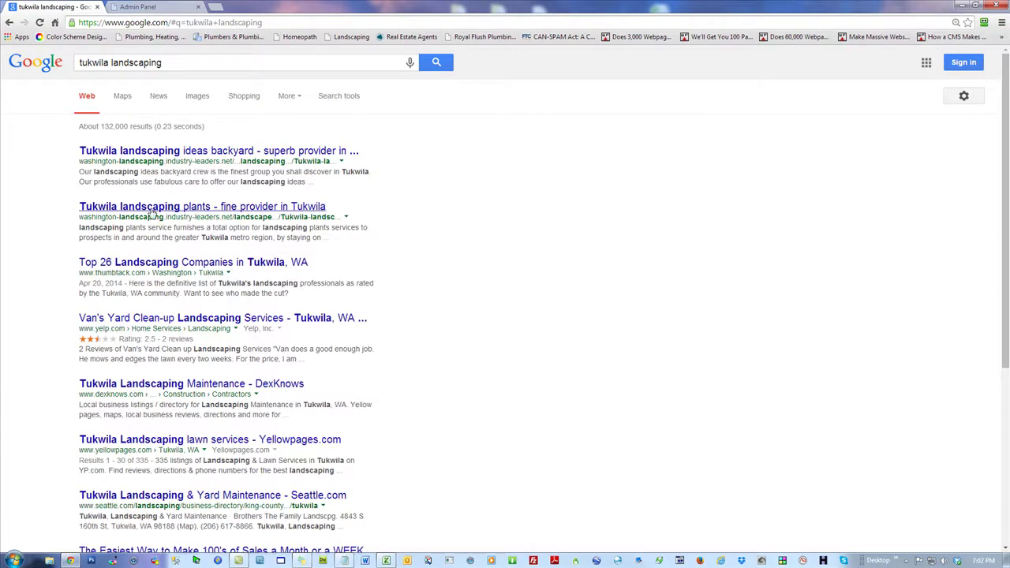
Step: Examine the total result count and compare the first two subdomain listings with the site addresses of the third to seventh results
drag(100, 126, 128, 126)
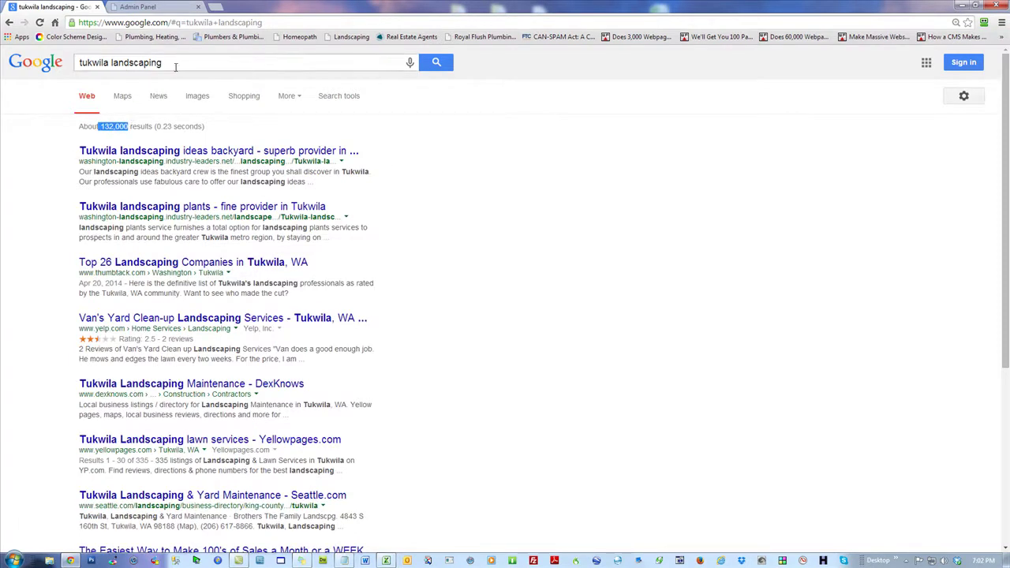
drag(74, 151, 235, 236)
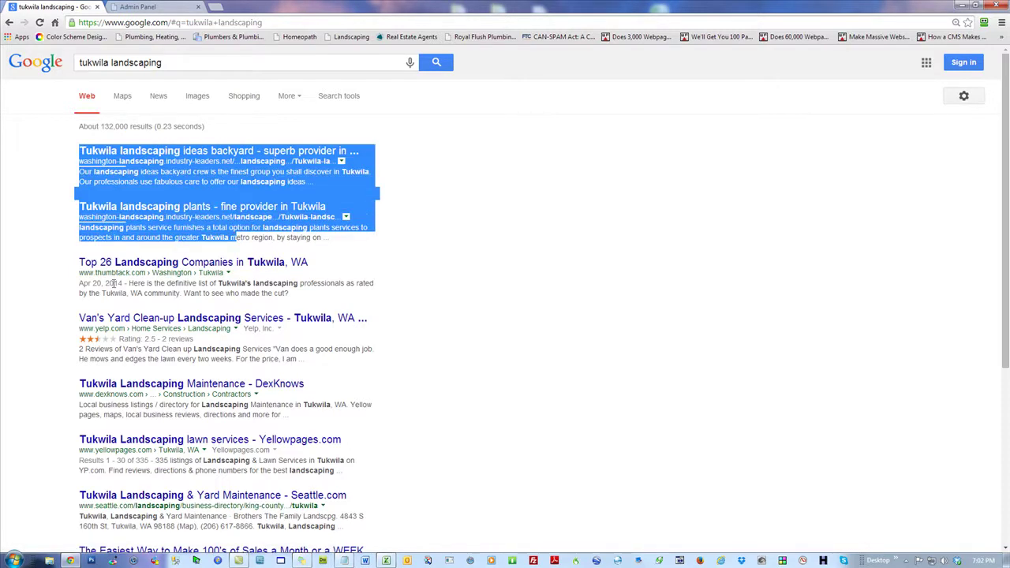
drag(144, 272, 105, 273)
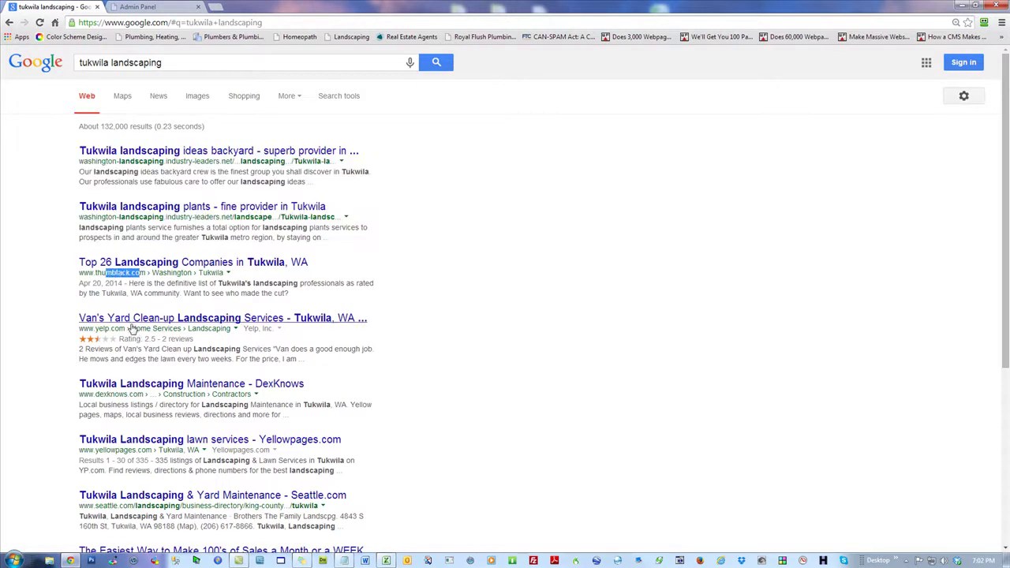
drag(128, 328, 97, 329)
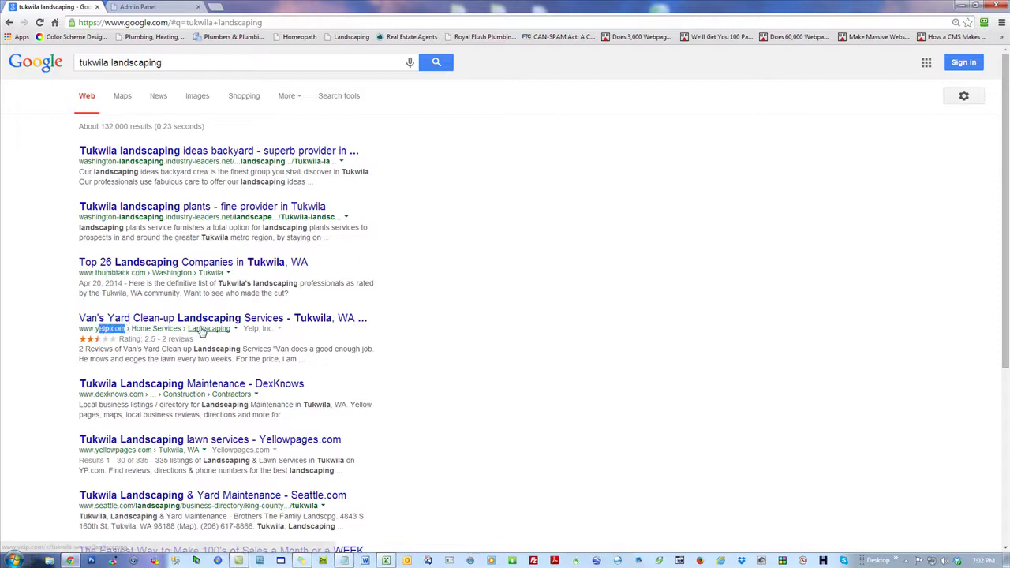
drag(136, 394, 105, 394)
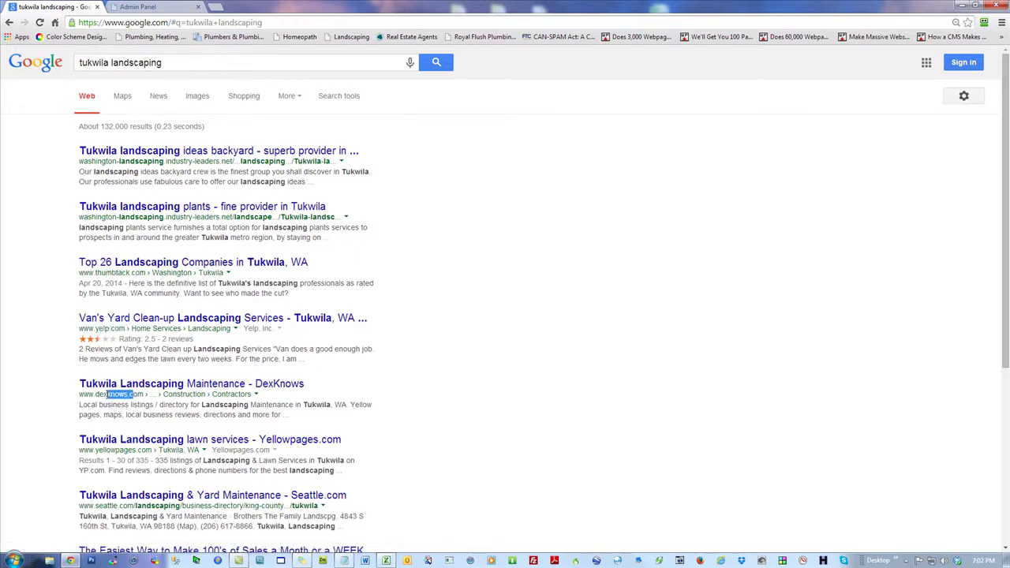
drag(146, 451, 115, 451)
drag(139, 506, 103, 506)
drag(181, 505, 96, 506)
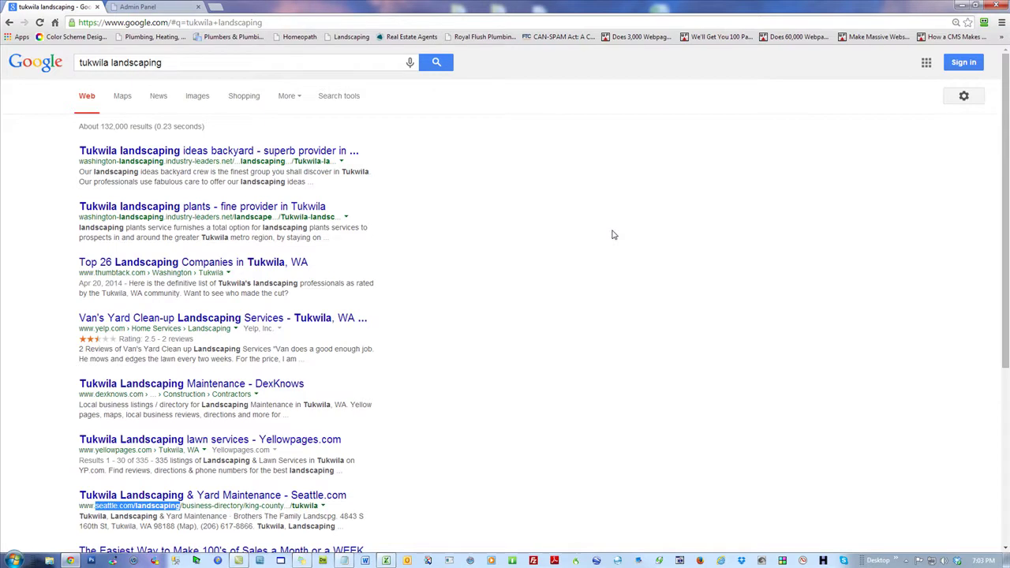
click(535, 314)
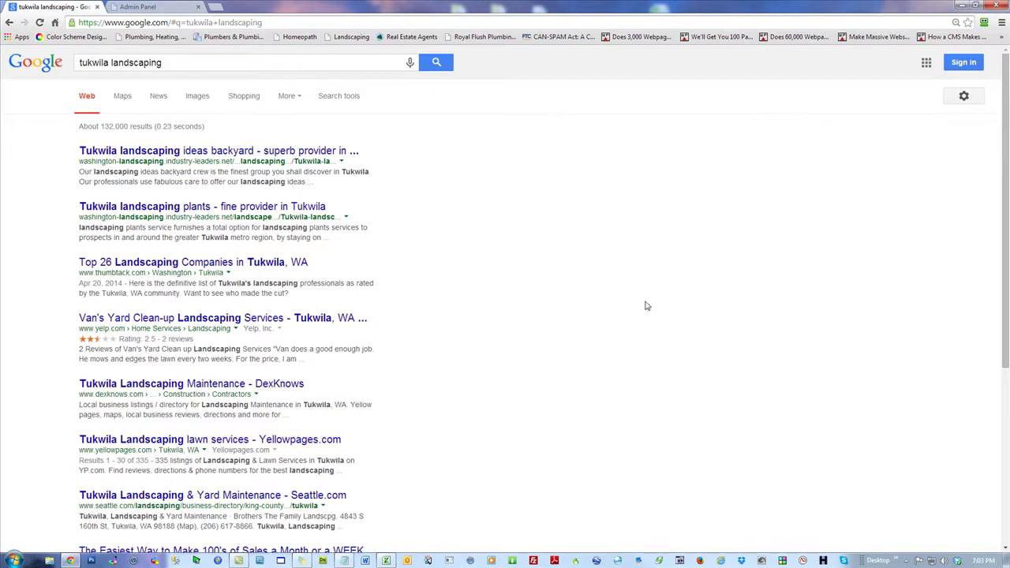
Step: Enlarge the results page to 200% and examine the subdomain part of the first result's industry-leaders.net address
key(ctrl+plus)
key(ctrl+plus)
key(ctrl+plus)
key(ctrl+plus)
key(ctrl+plus)
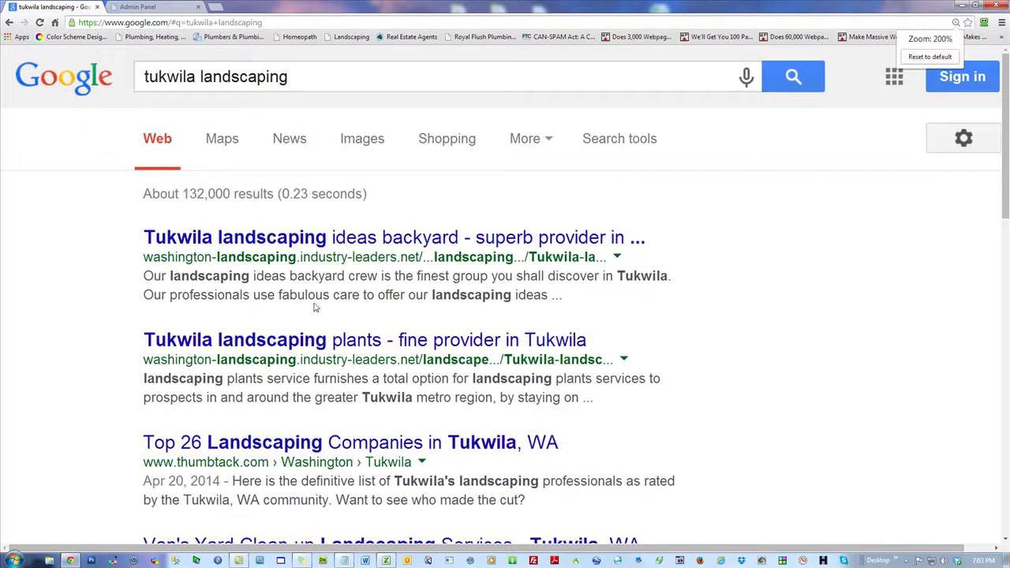
drag(419, 258, 141, 254)
drag(297, 257, 143, 257)
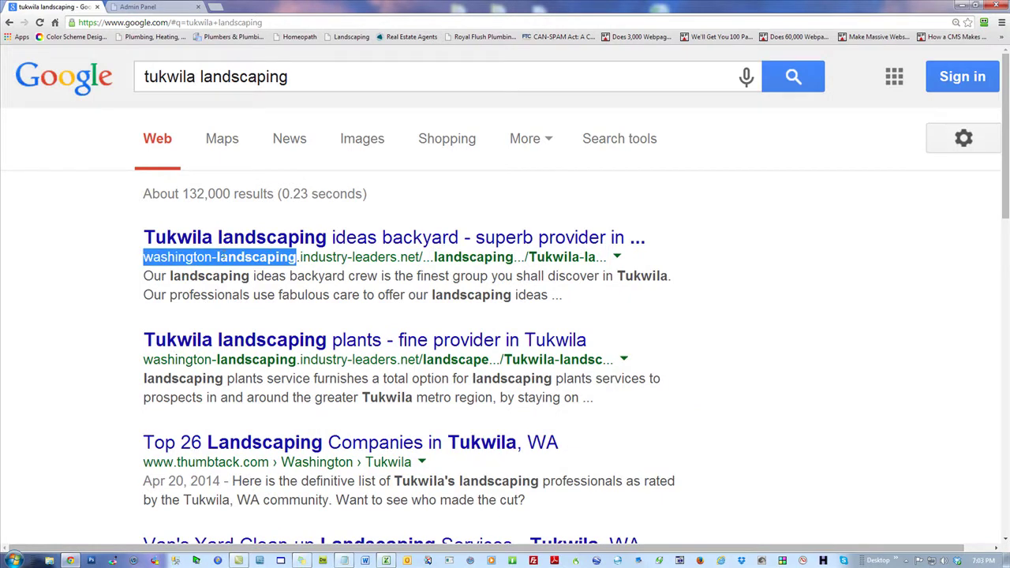
Step: Open the first result, "Tukwila landscaping ideas backyard", and examine its whole layout and the keyword in its heading
click(364, 241)
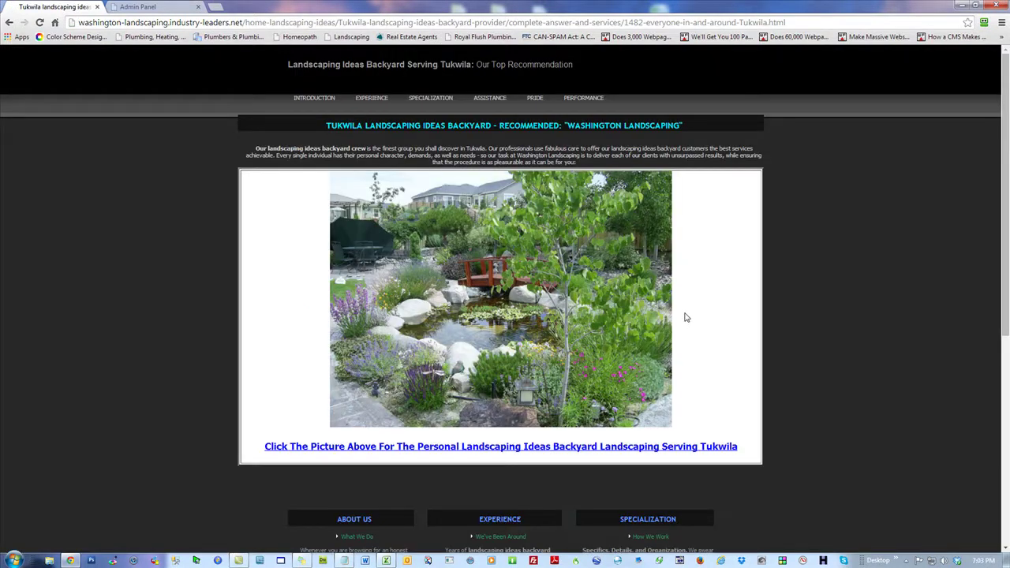
scroll(684, 317, down, 5)
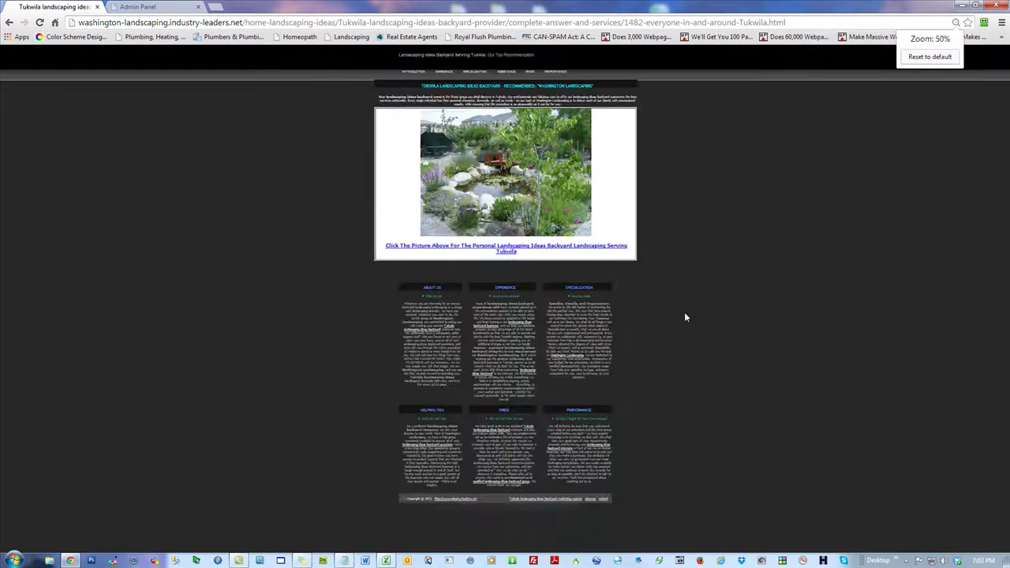
scroll(685, 317, up, 2)
scroll(684, 317, up, 1)
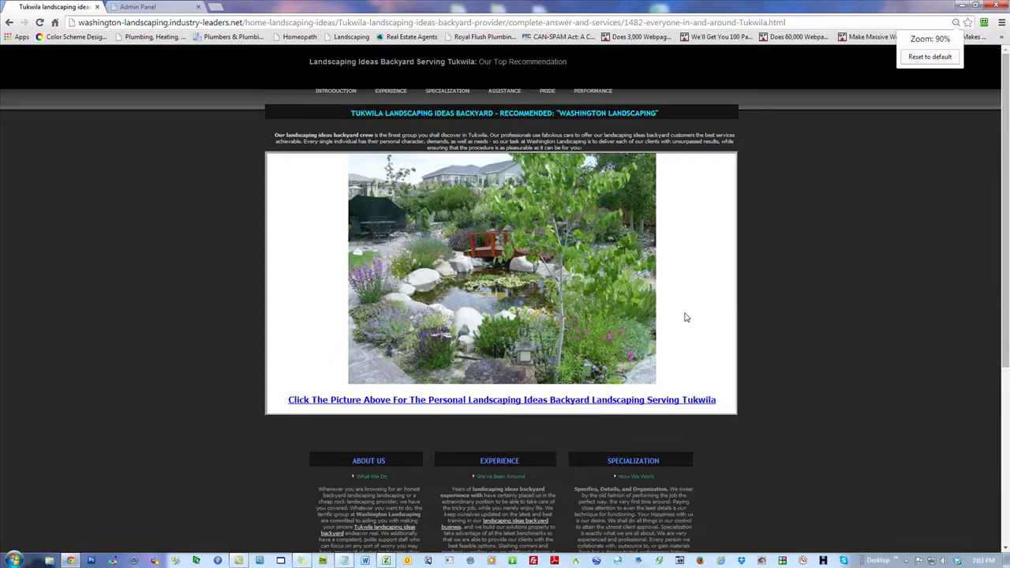
scroll(685, 317, up, 1)
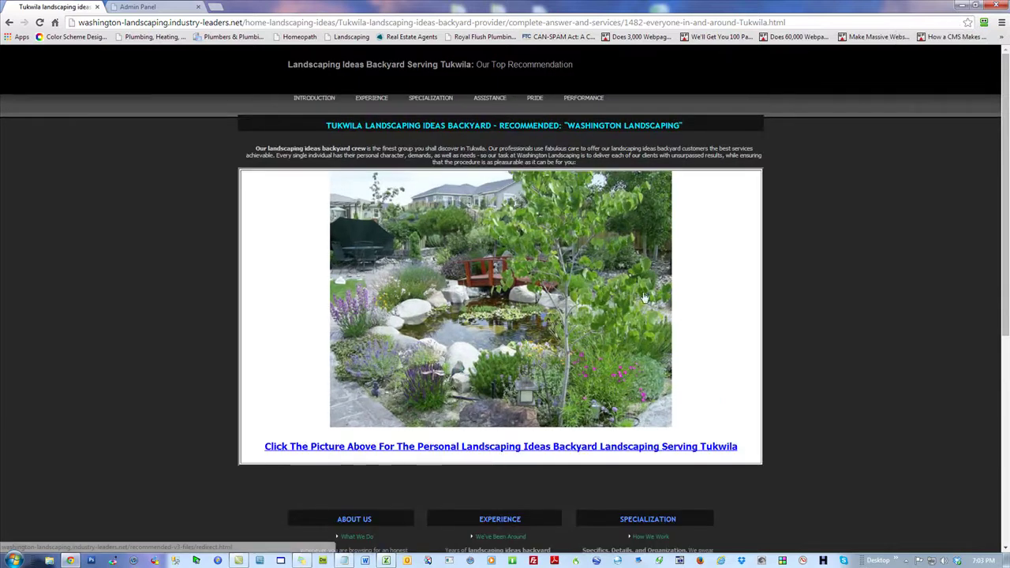
drag(495, 125, 316, 125)
click(150, 143)
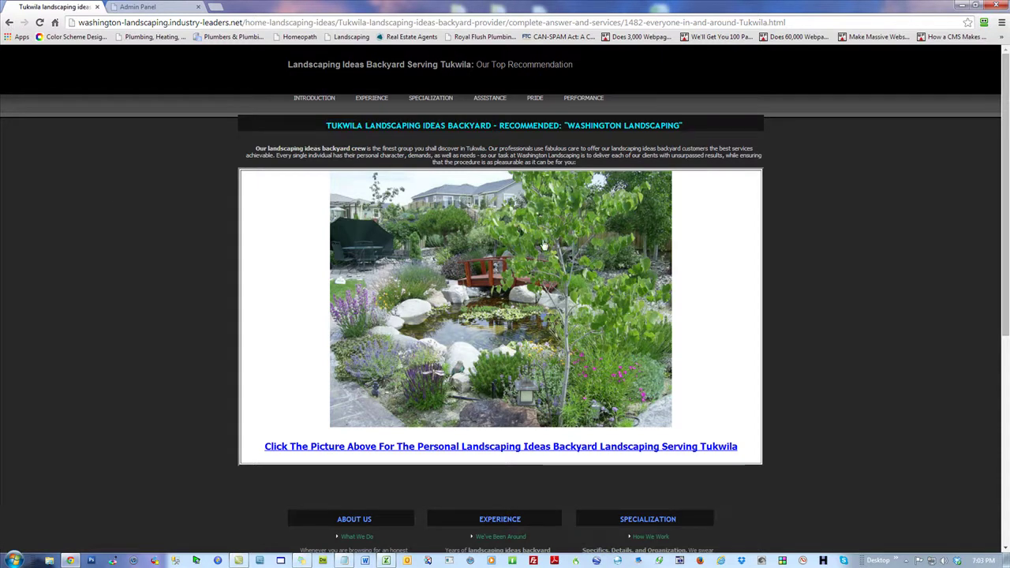
Step: Follow the garden picture to the industry-leaders.net destination page and examine its before and after Google ranking examples
click(9, 25)
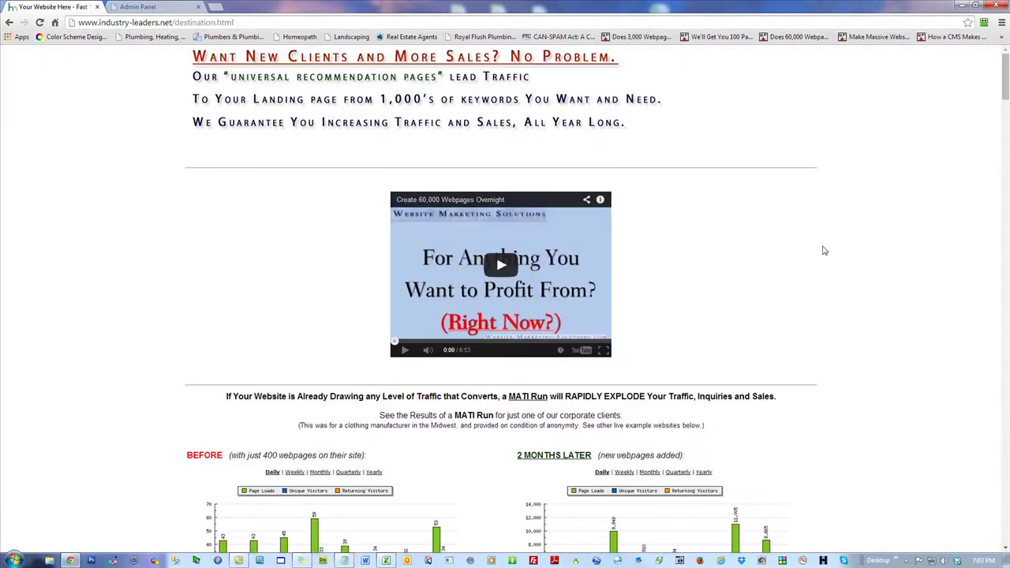
scroll(848, 217, down, 4)
scroll(848, 219, down, 6)
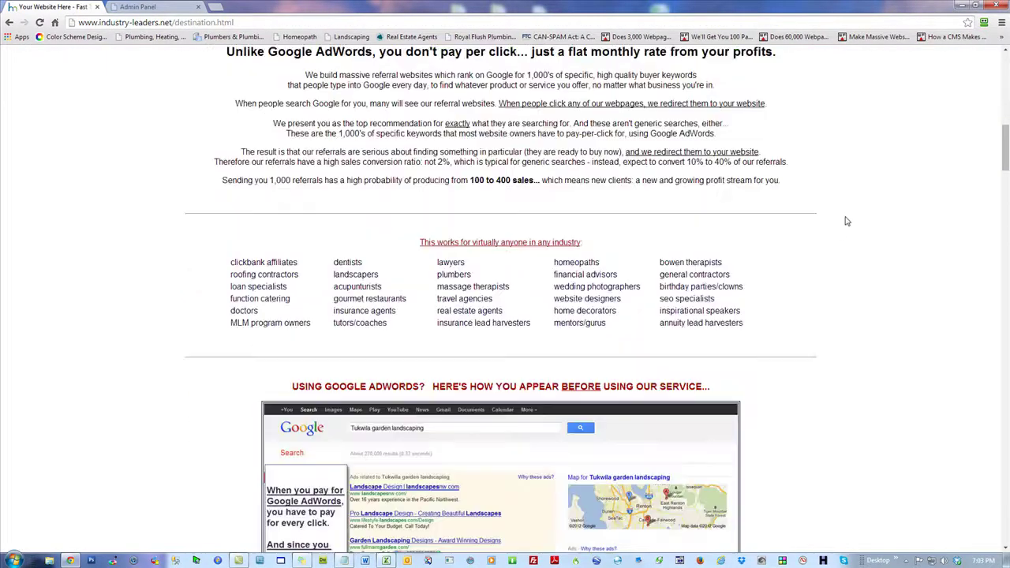
scroll(843, 218, down, 4)
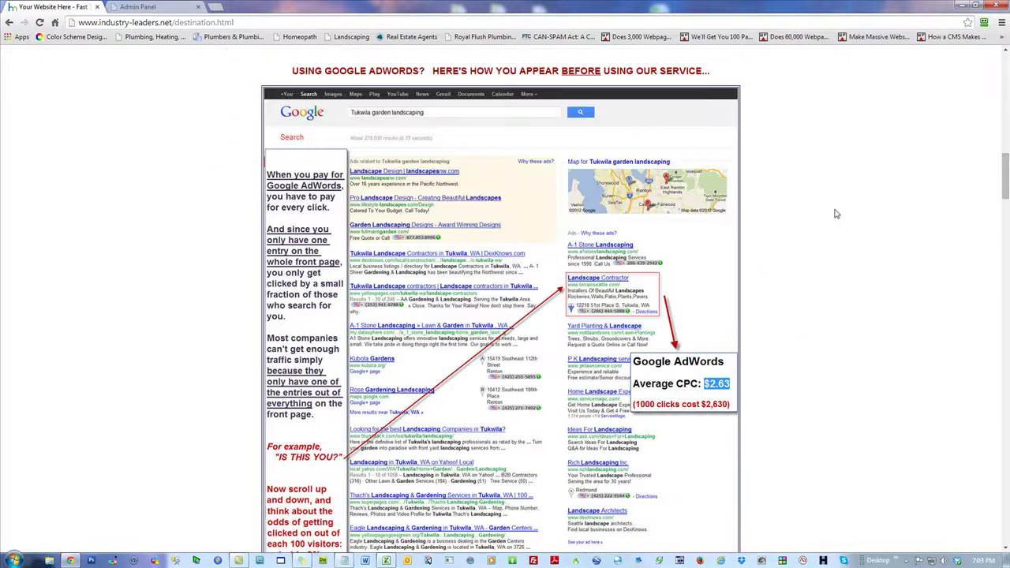
scroll(121, 239, down, 6)
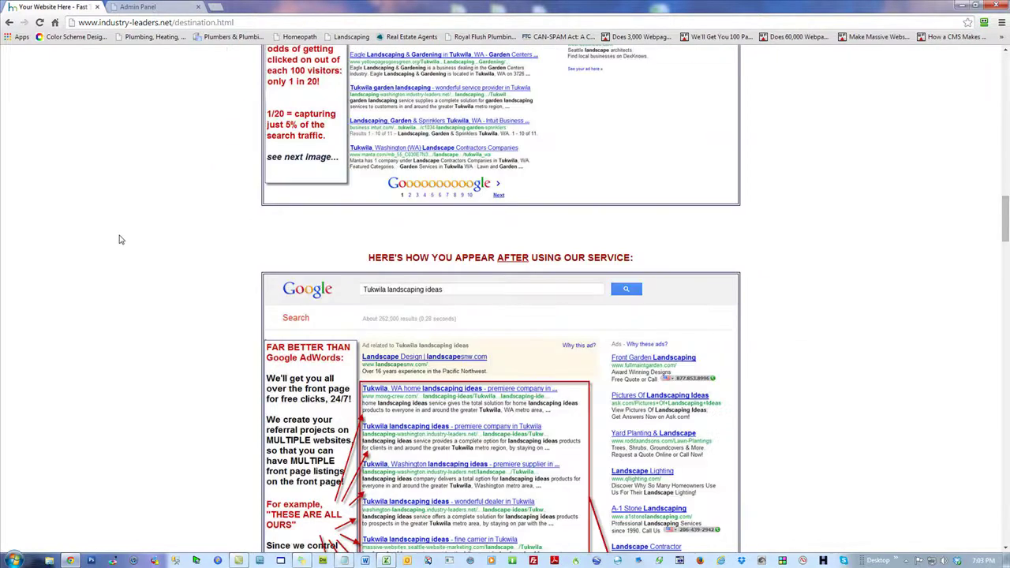
scroll(121, 239, down, 4)
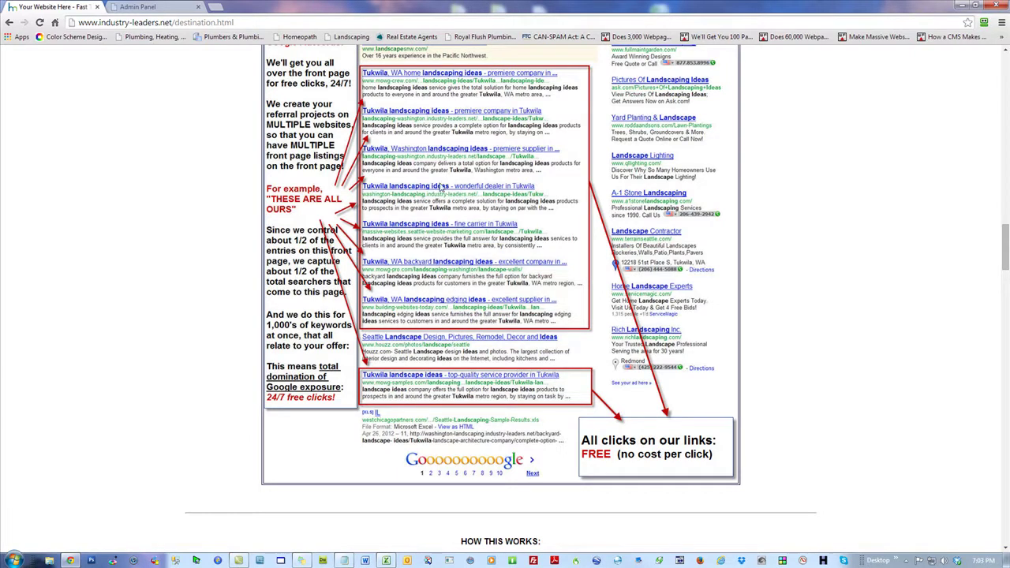
scroll(448, 189, up, 2)
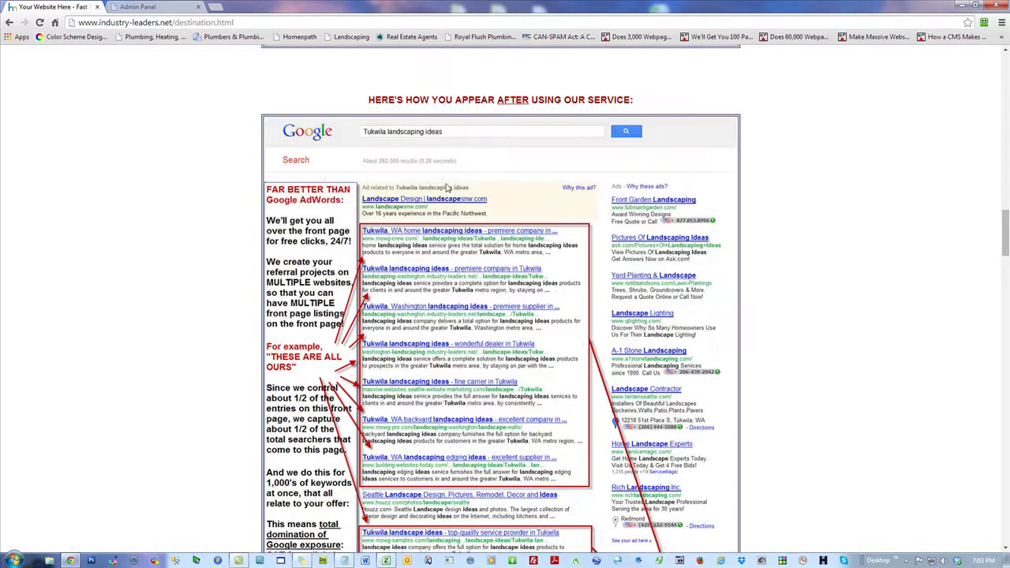
Step: Go back to the "tukwila landscaping" Google results and reduce the page zoom to 110%
click(8, 23)
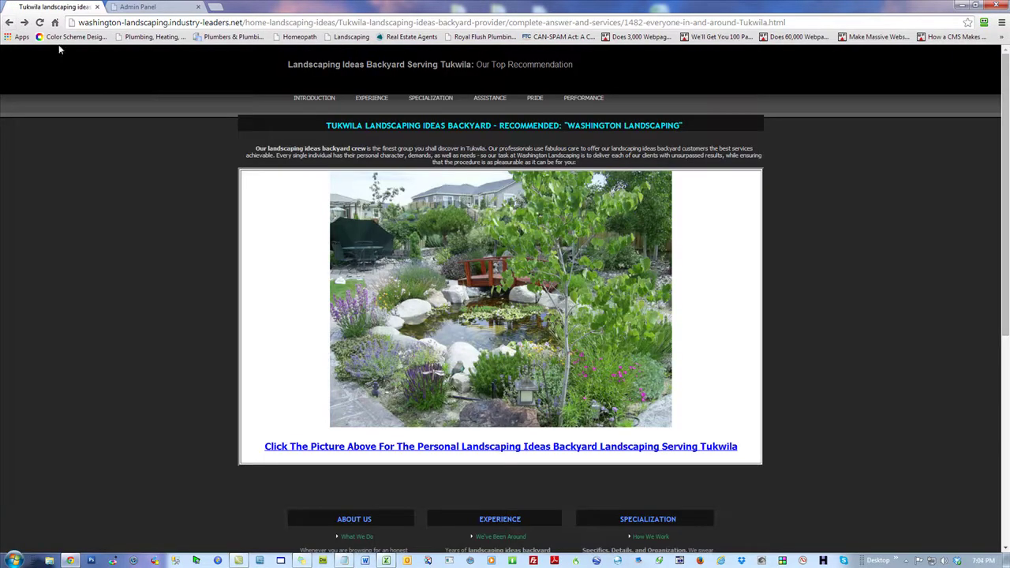
click(8, 23)
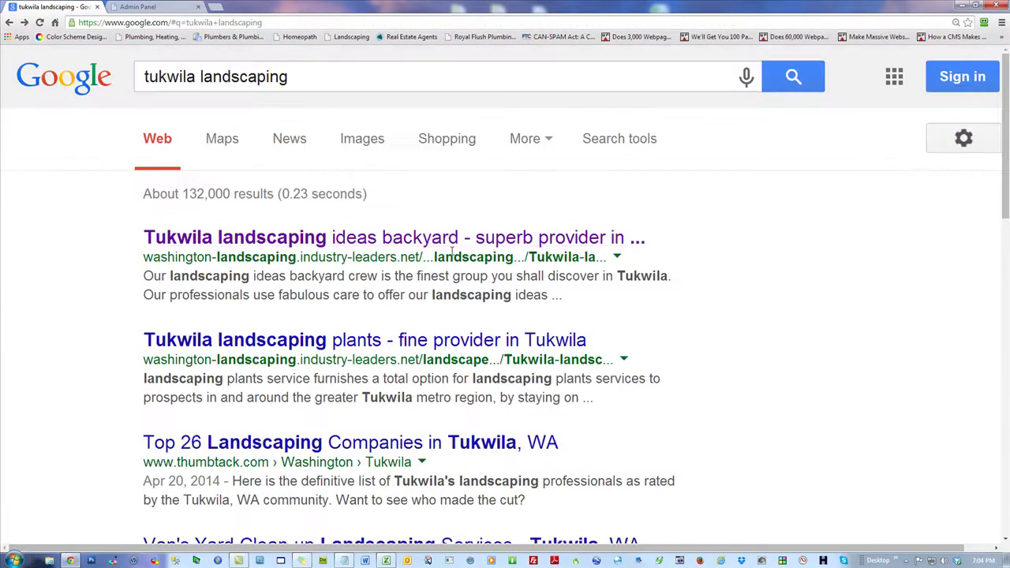
key(ctrl+minus)
key(ctrl+minus)
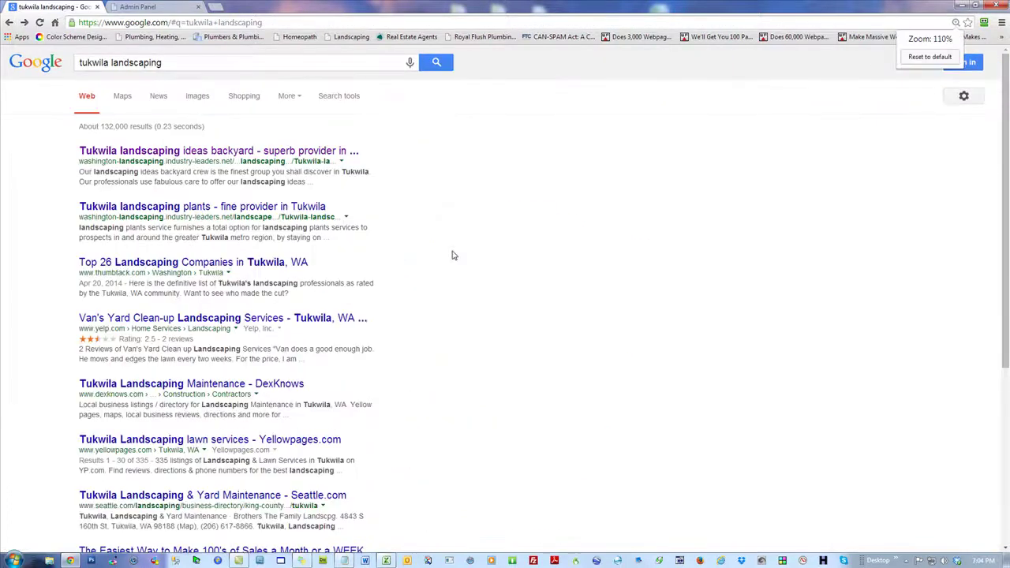
Step: Restore the results page to 100% zoom and examine the web addresses of the competing Thumbtack, Yelp, DexKnows, Yellowpages and Seattle.com results
key(ctrl+minus)
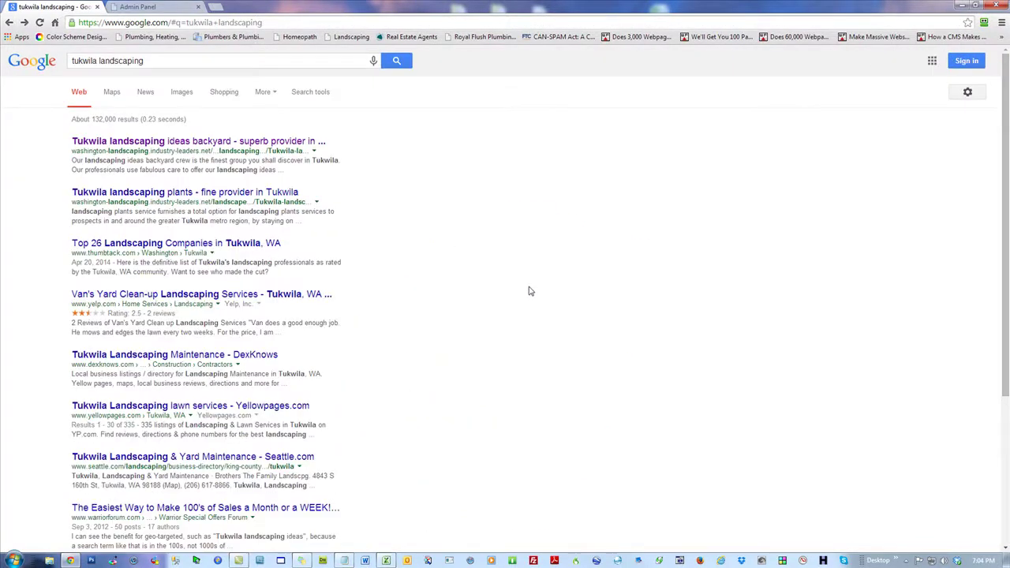
drag(73, 253, 103, 254)
drag(105, 305, 71, 304)
drag(106, 367, 76, 365)
drag(117, 416, 74, 416)
click(584, 314)
drag(102, 466, 295, 466)
click(512, 348)
Step: Switch to the Bulk Sub-Domains Creator admin panel and log in with the pre-filled credentials
click(156, 9)
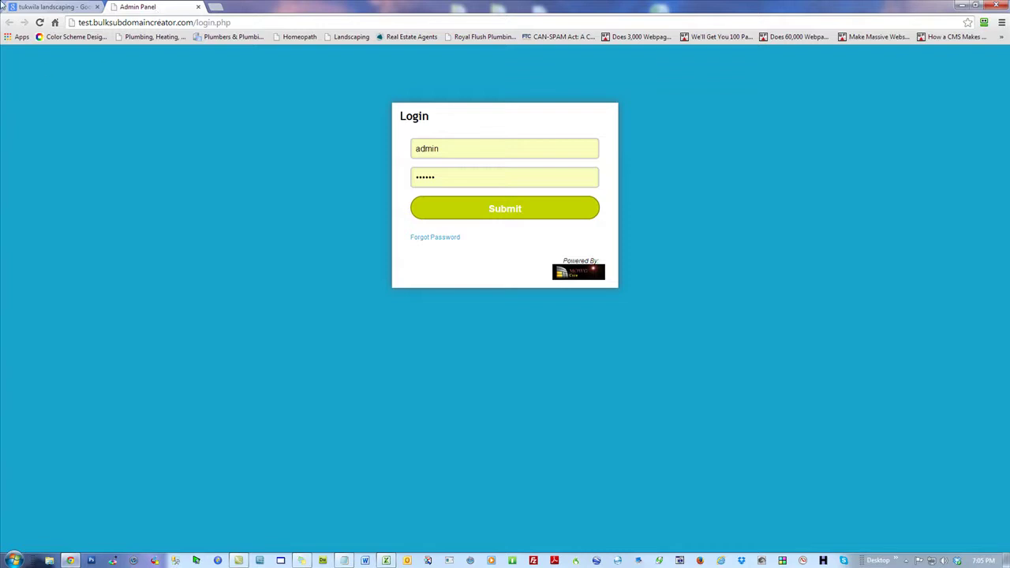
click(41, 7)
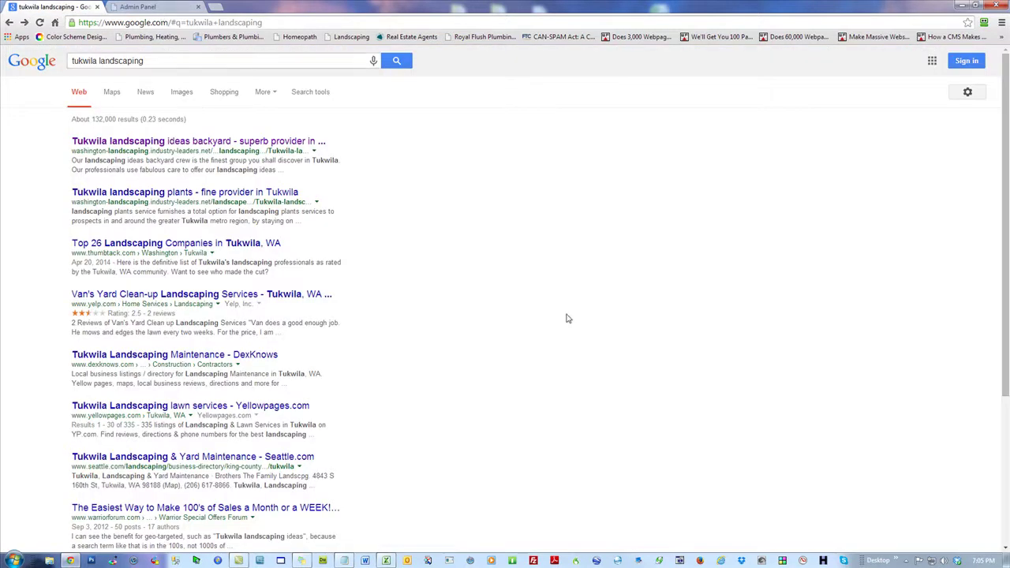
click(172, 6)
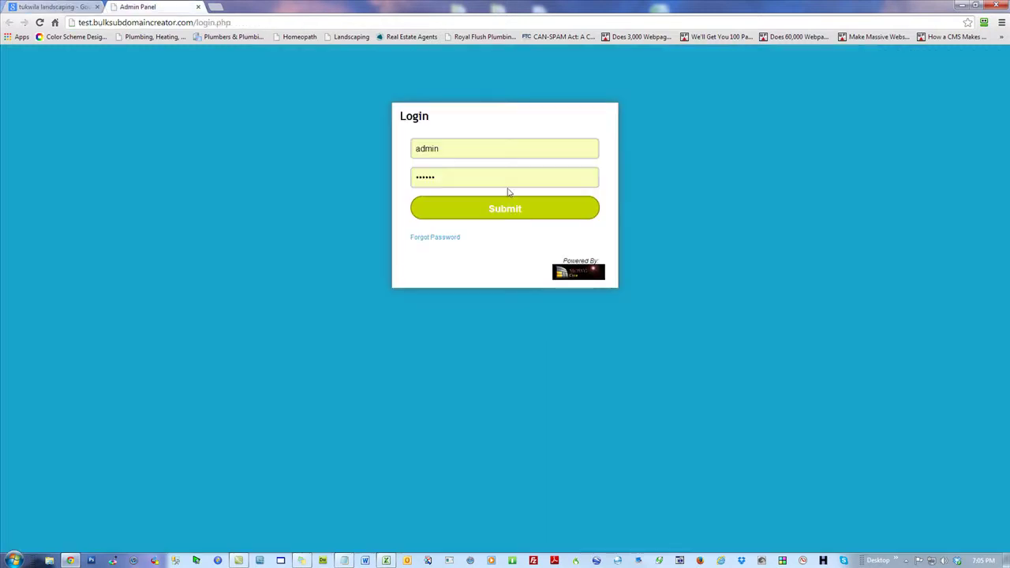
click(498, 211)
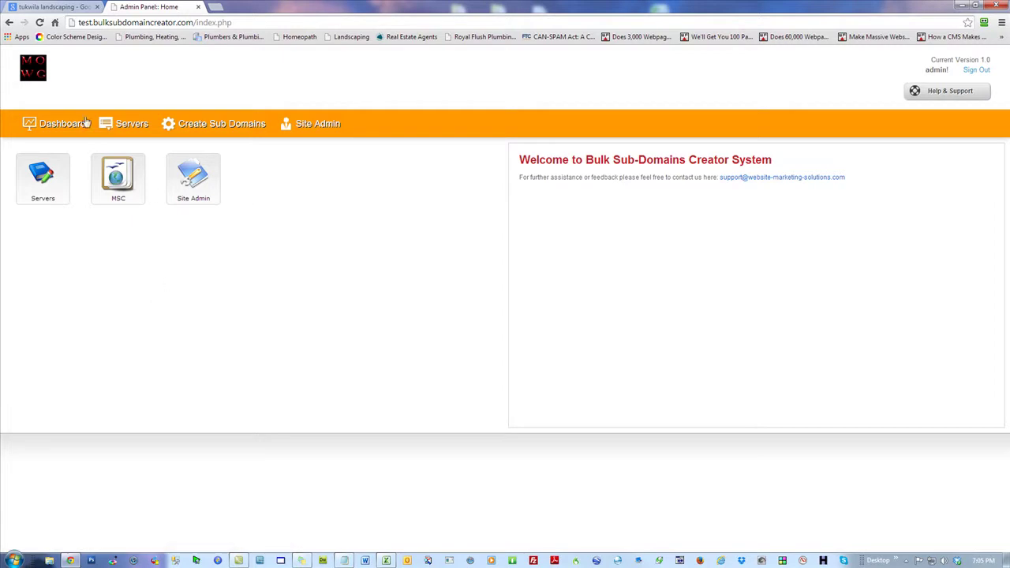
Step: Examine the support contact information on the dashboard and the Help & Support page, and return to the dashboard
click(61, 126)
drag(871, 180, 518, 175)
click(834, 205)
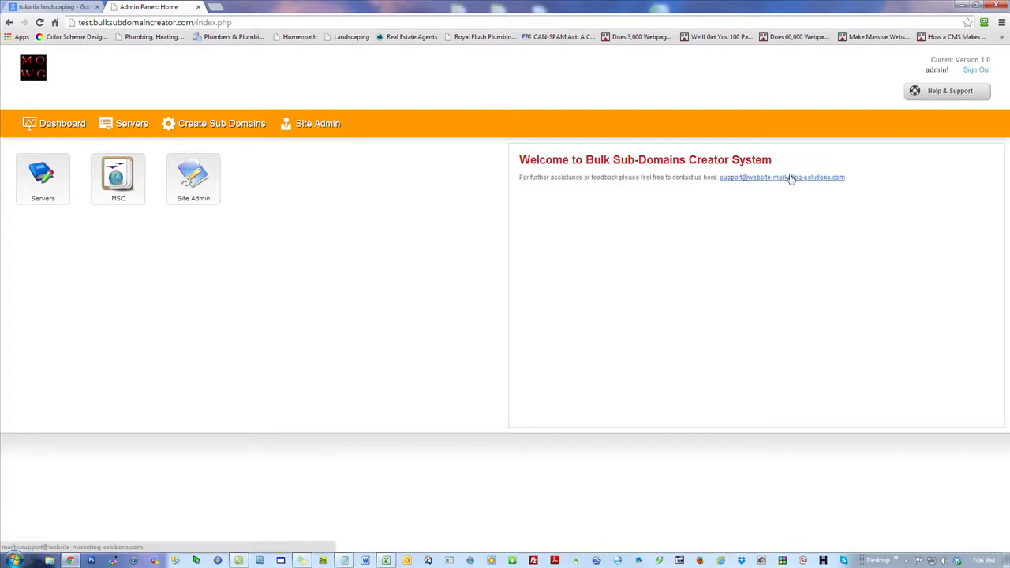
click(925, 94)
drag(381, 187, 220, 185)
click(260, 283)
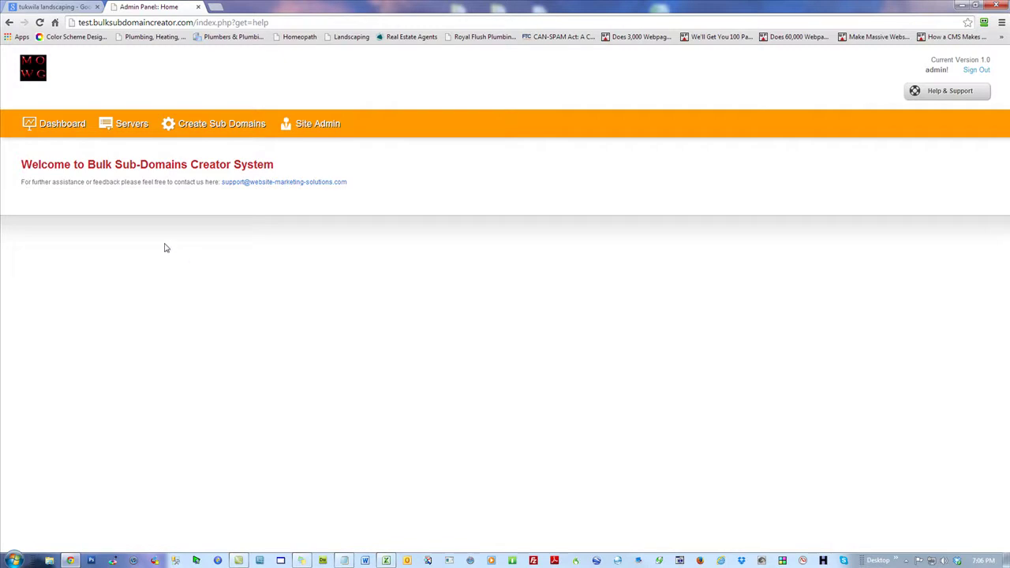
click(62, 127)
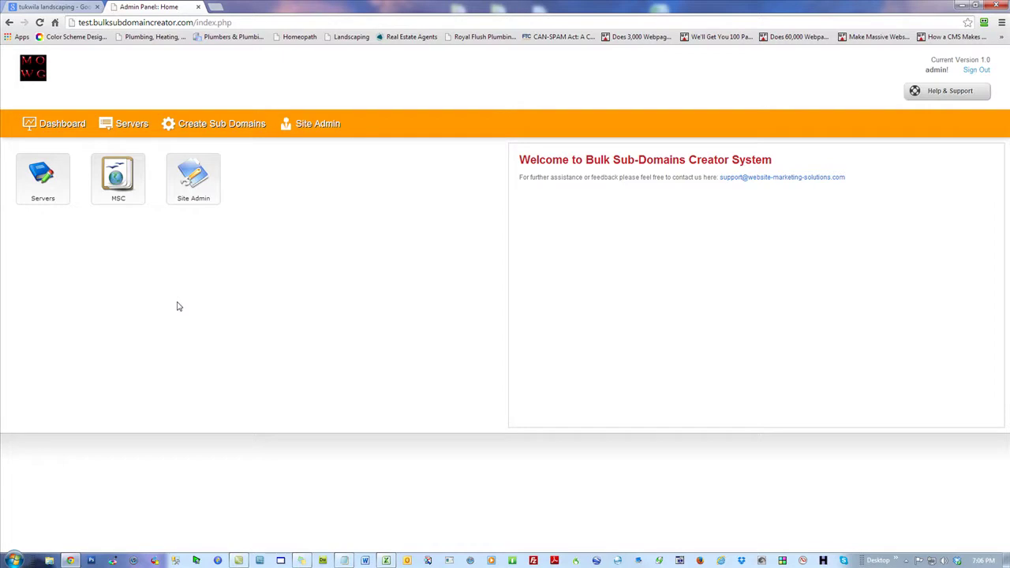
Step: Search Google in a new tab for "i need to create mass subdomains"
click(218, 8)
click(602, 197)
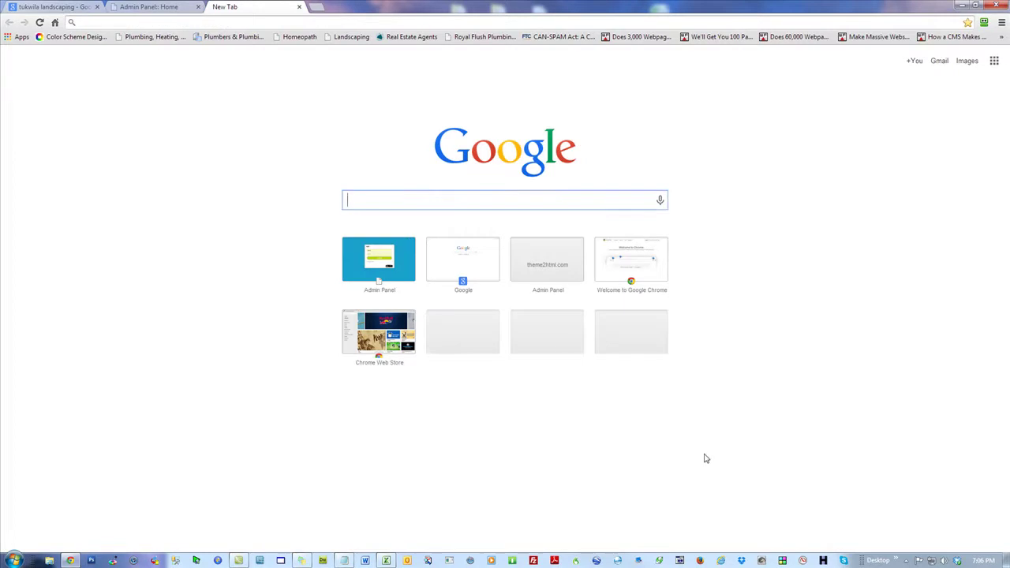
text(i need aut)
text(omate)
key(BackSpace)
key(BackSpace)
key(BackSpace)
key(BackSpace)
key(BackSpace)
key(BackSpace)
key(BackSpace)
key(BackSpace)
text(to create )
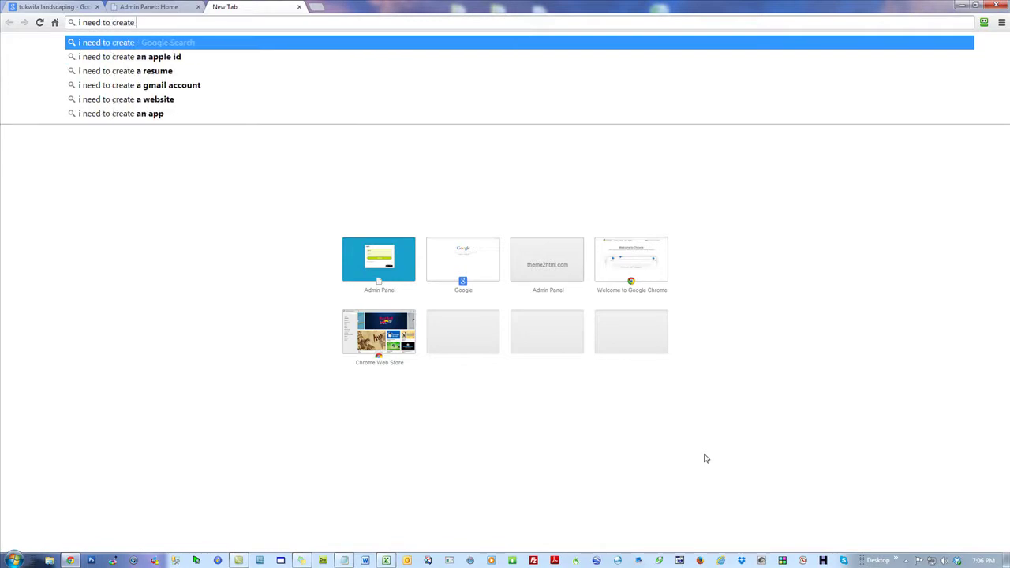
text(lots)
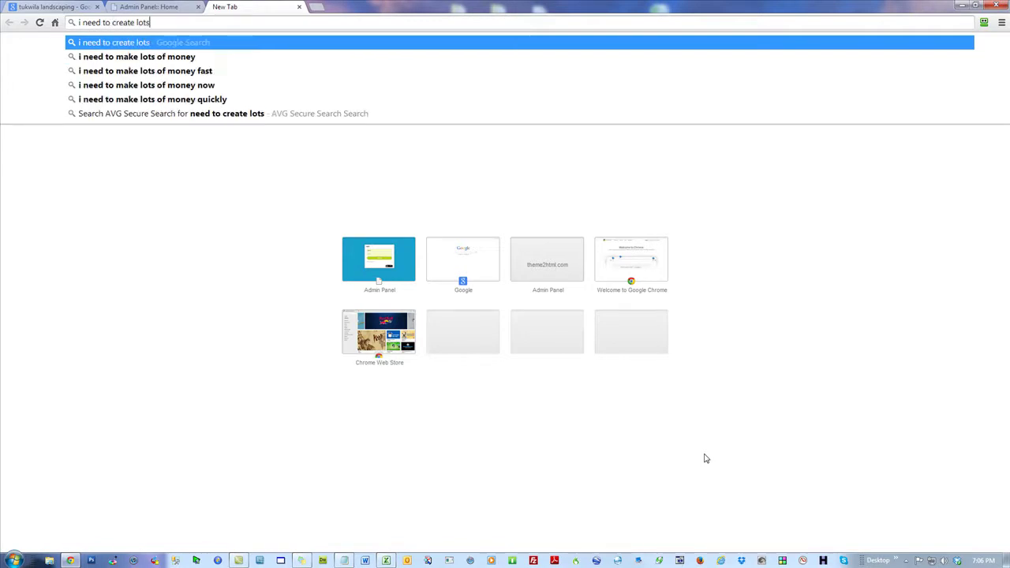
key(BackSpace)
key(BackSpace)
key(BackSpace)
key(BackSpace)
text(mass subdomains)
key(Return)
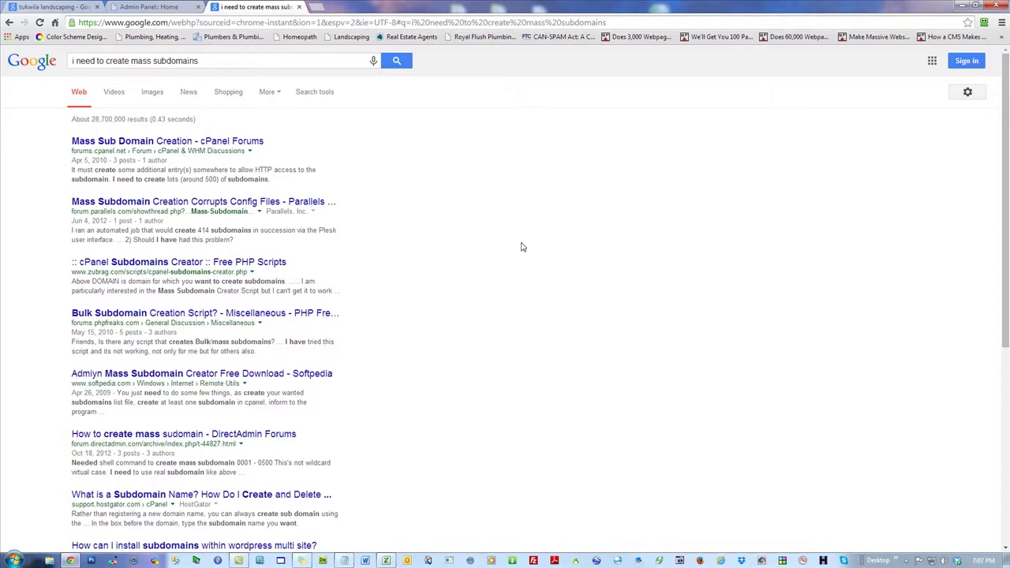
Step: Review the first page of search results, close its tab and return to the admin panel dashboard
triple_click(215, 63)
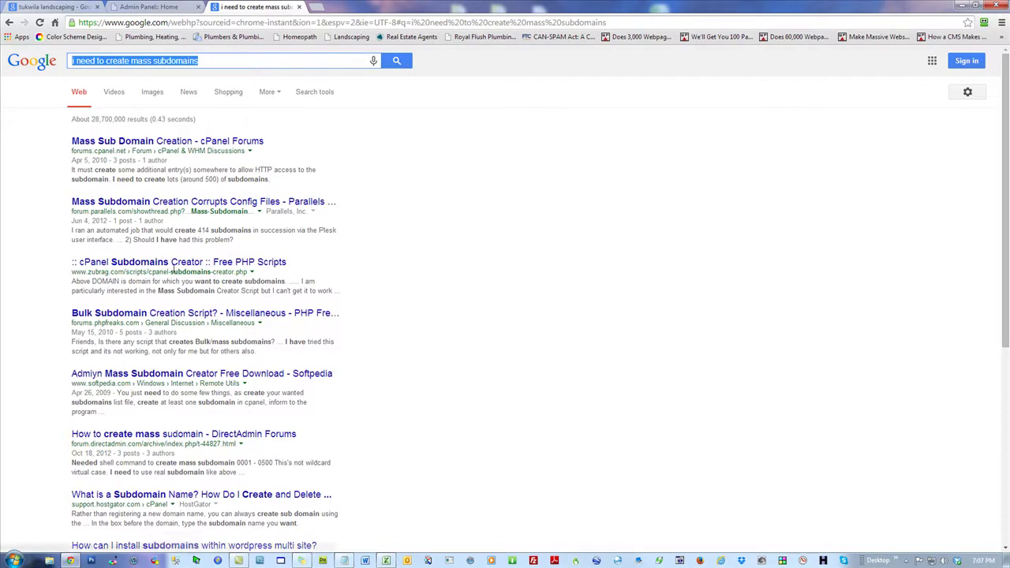
scroll(157, 268, down, 4)
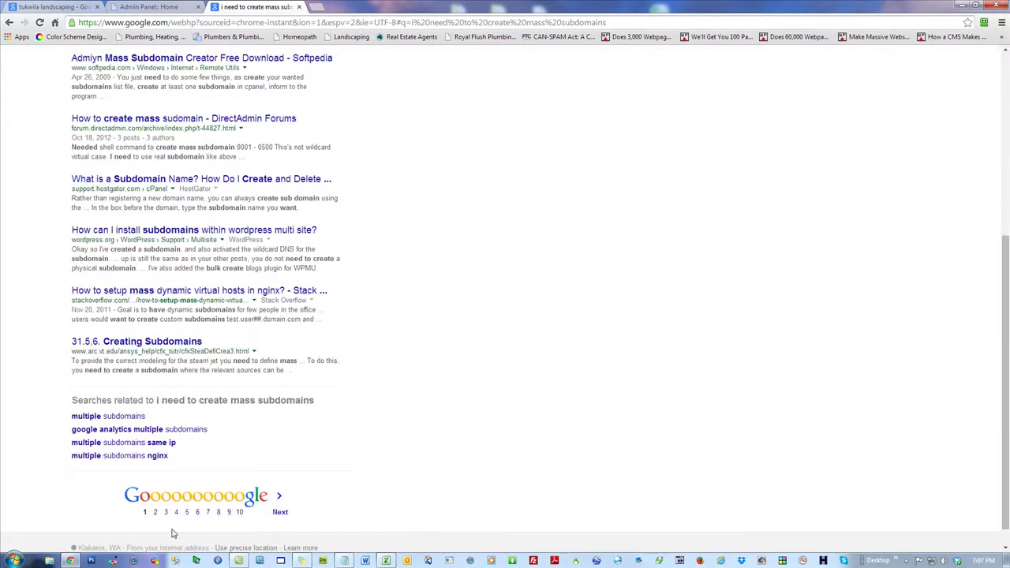
scroll(429, 399, up, 4)
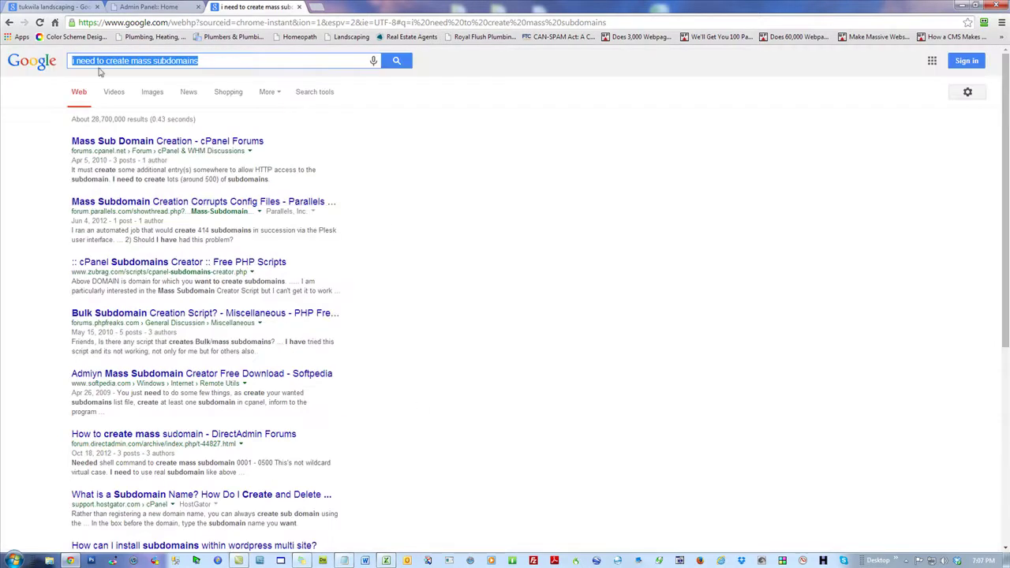
click(555, 185)
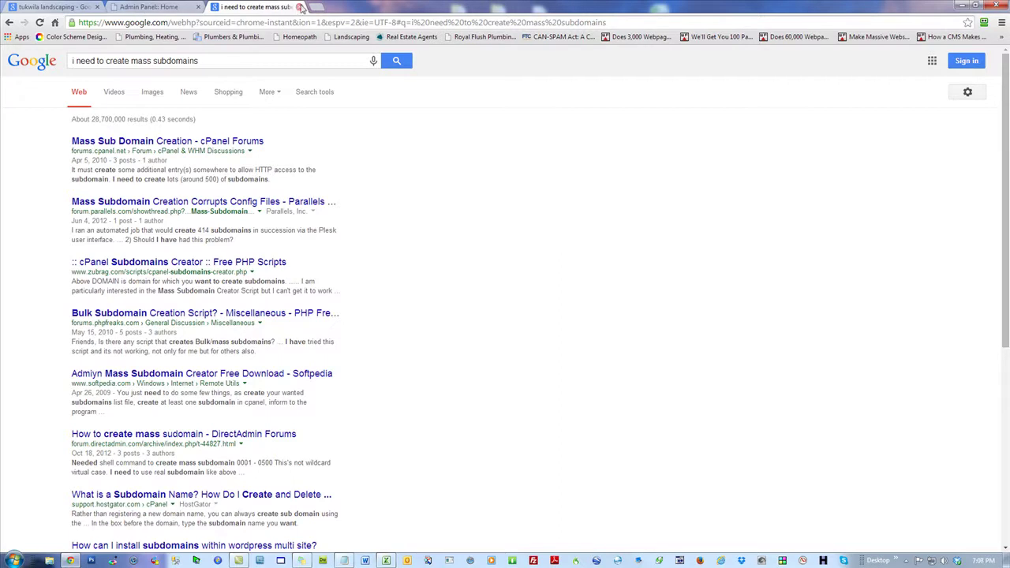
click(144, 8)
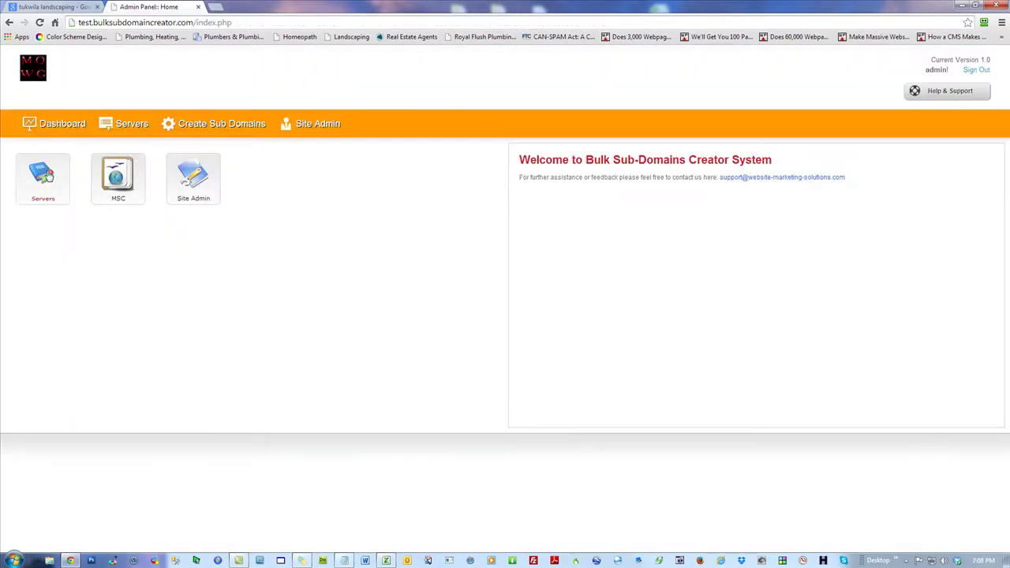
Step: Open the server management list and demonstrate selecting all servers, clearing the selection again
click(49, 176)
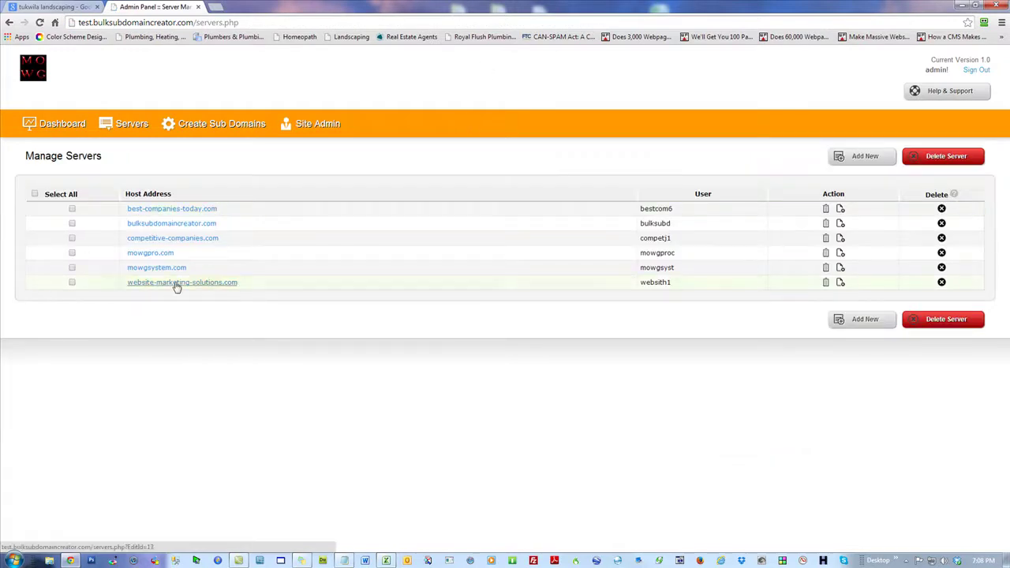
click(34, 194)
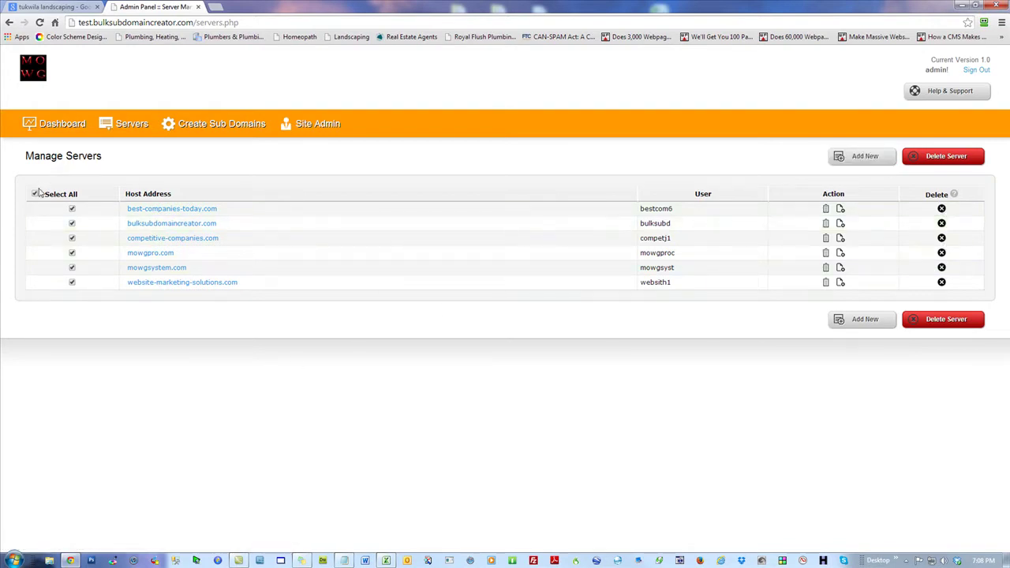
click(34, 194)
Step: Open the best-companies-today.com server record, enlarge the page, examine its address, user name and password fields, and return to the server list
click(192, 209)
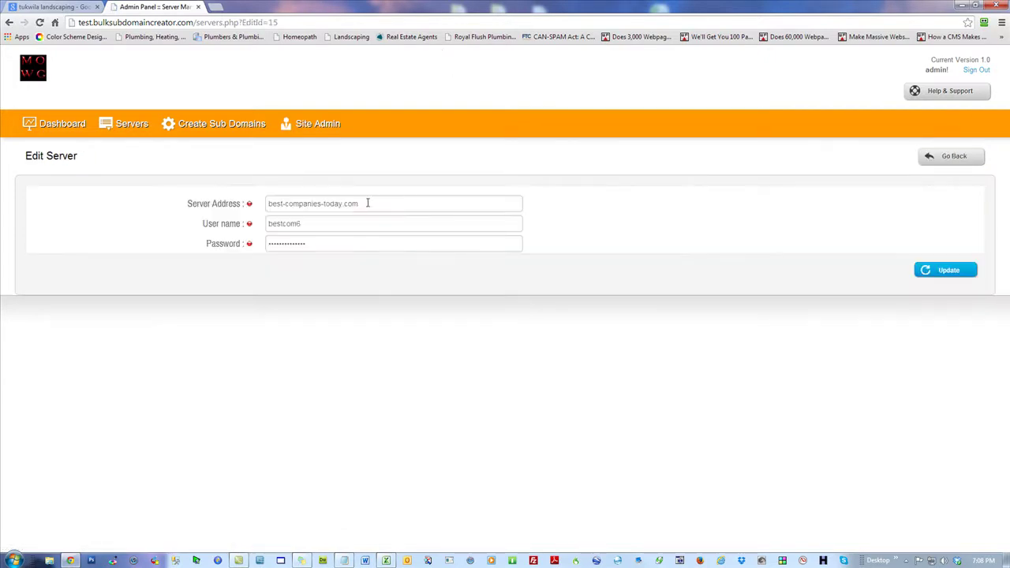
drag(366, 202, 151, 223)
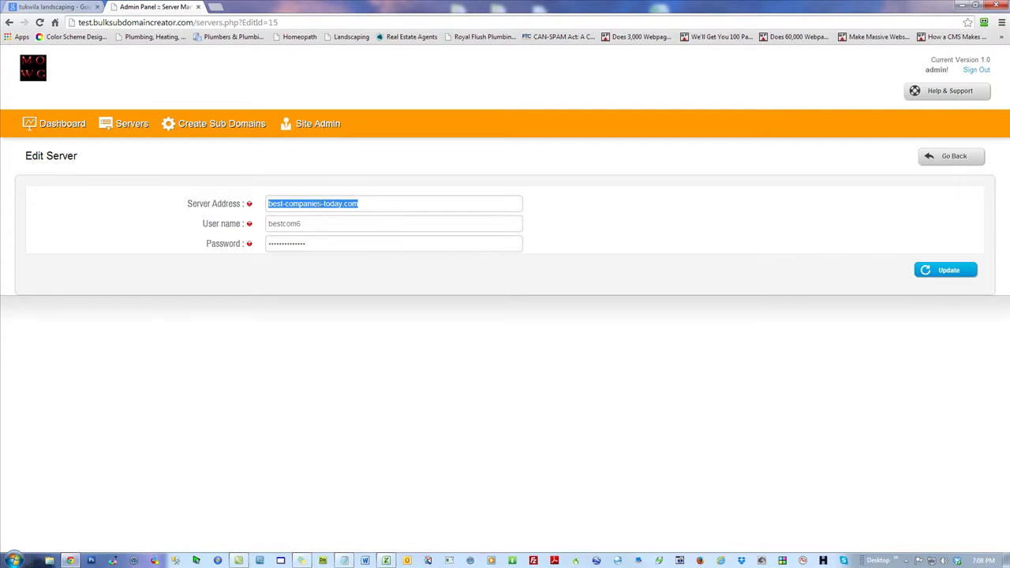
ctrl+scroll(638, 412, up, 5)
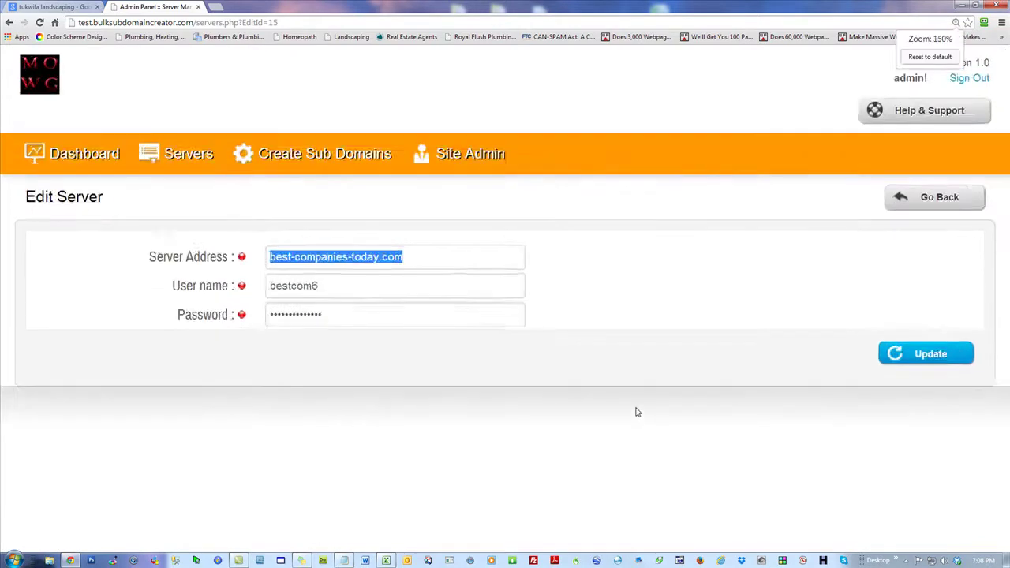
click(471, 321)
click(404, 322)
drag(347, 343, 168, 356)
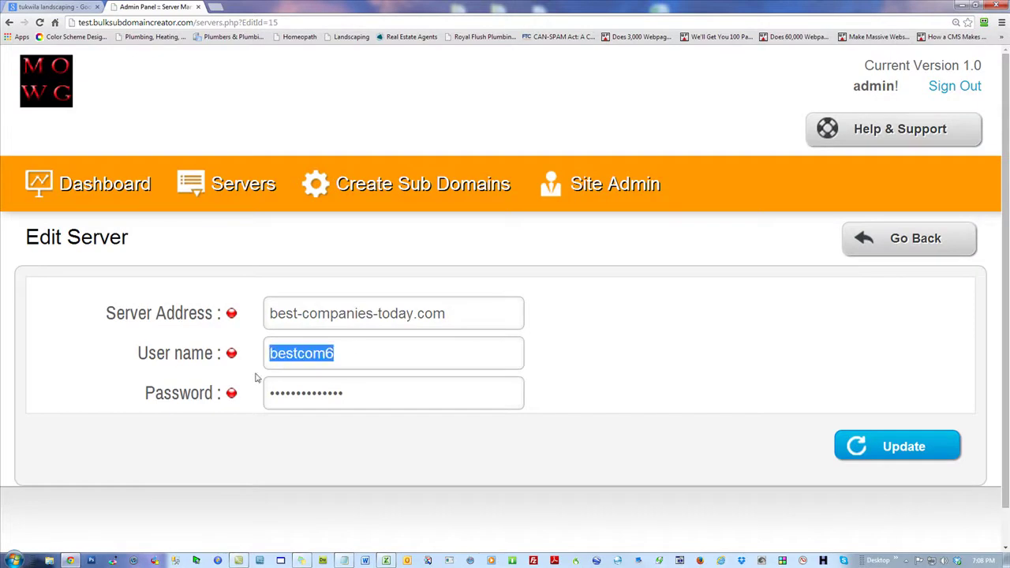
click(385, 402)
click(241, 204)
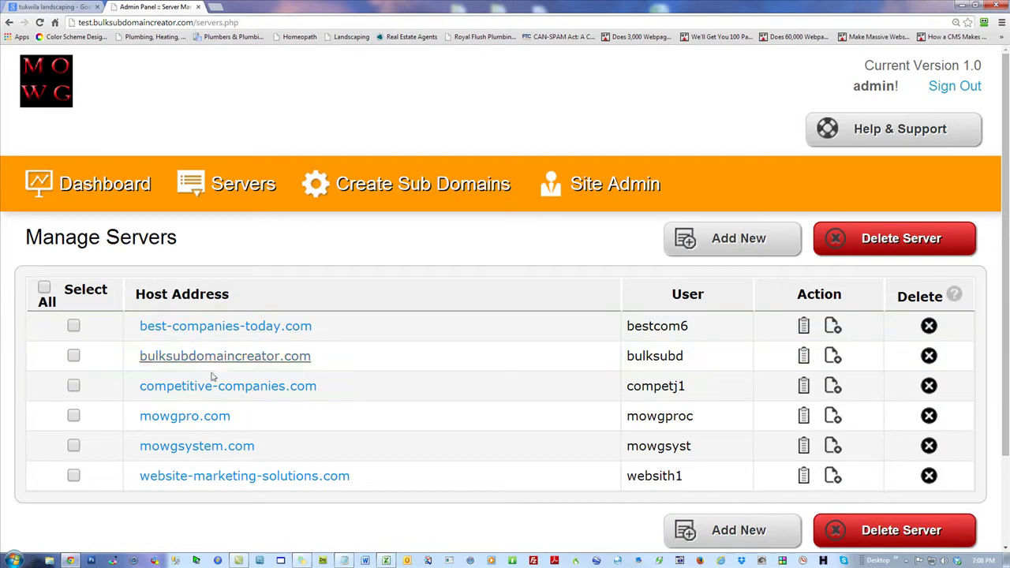
Step: Open the mowgpro.com server record, examine its address, user name and password fields, and return to the server list
click(184, 420)
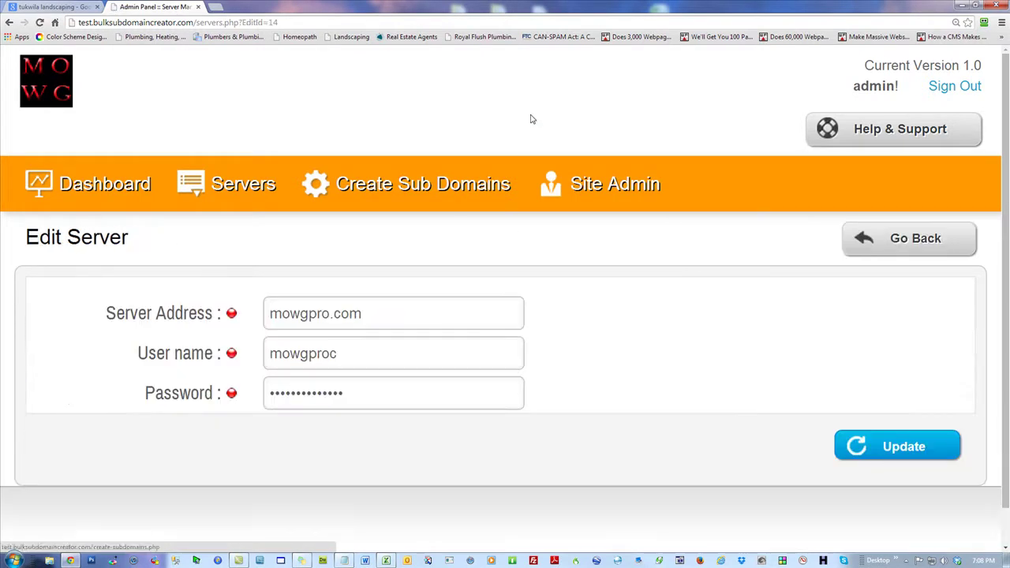
drag(385, 318, 127, 318)
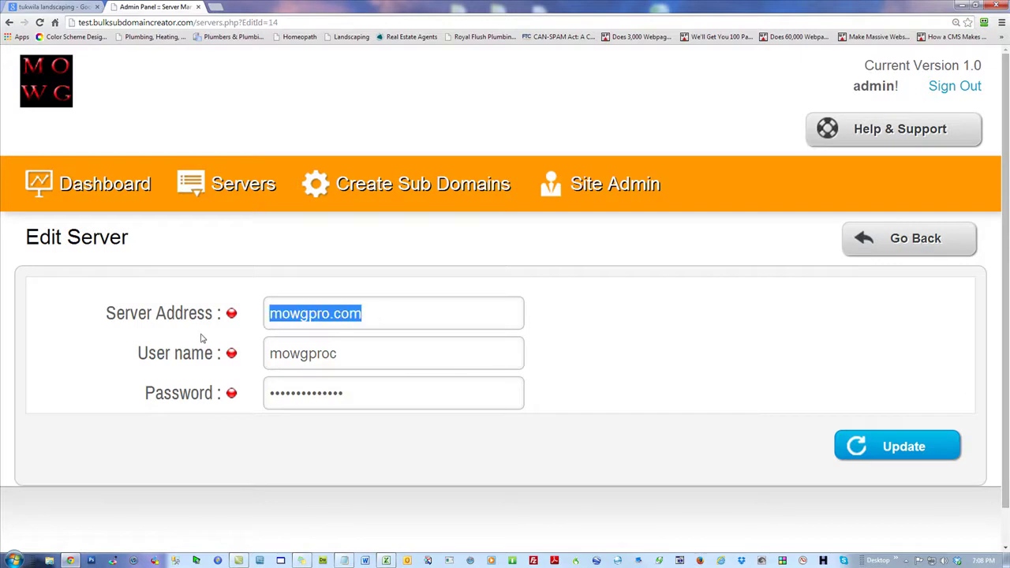
drag(366, 355, 155, 367)
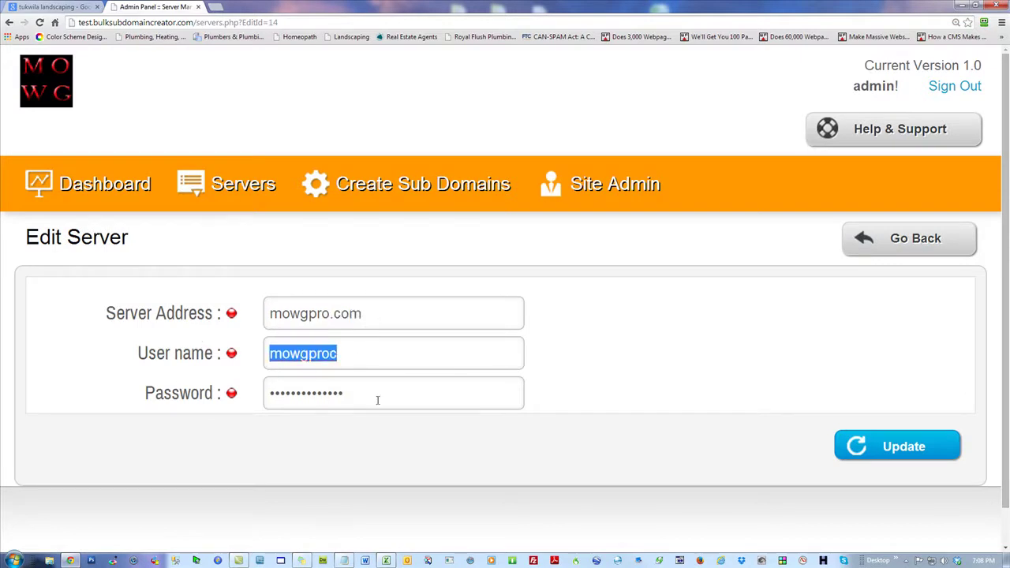
drag(377, 400, 320, 437)
click(730, 389)
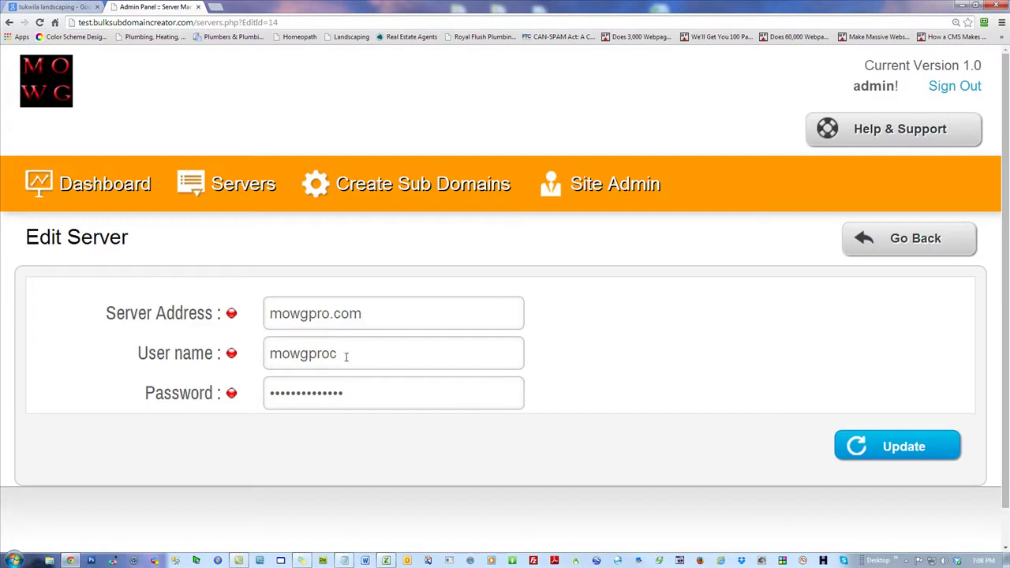
click(232, 186)
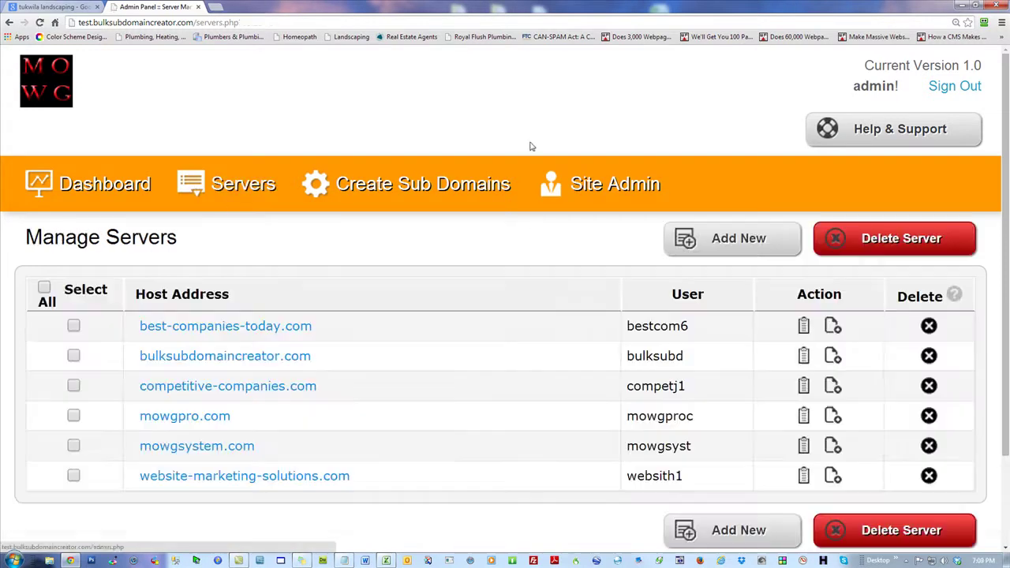
click(750, 249)
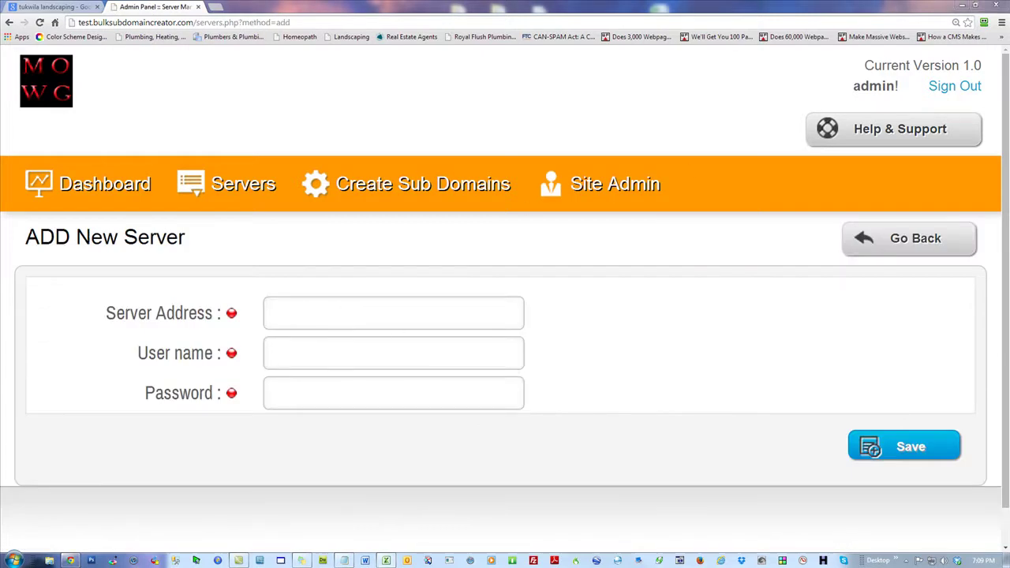
click(395, 316)
click(399, 336)
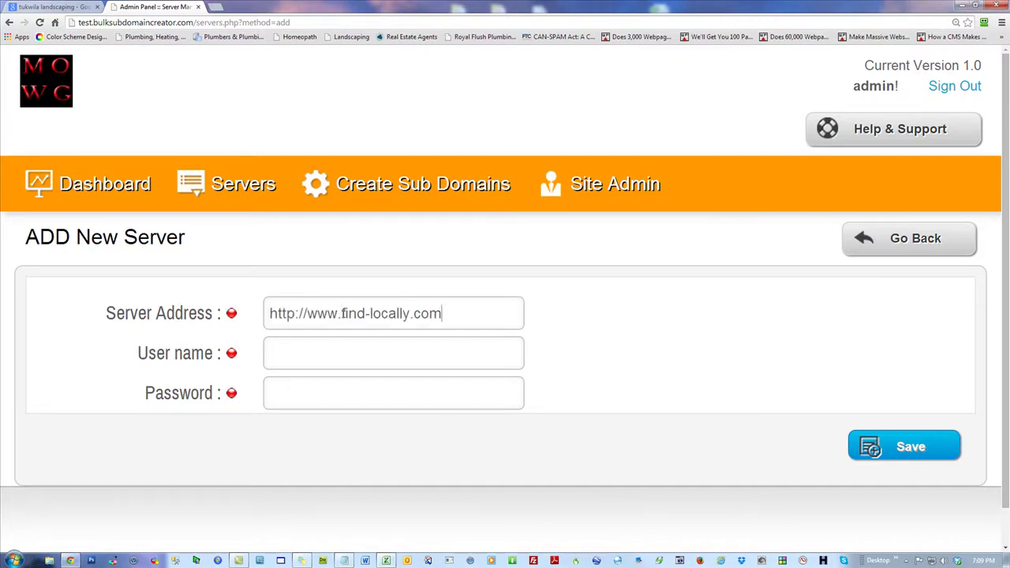
drag(342, 313, 75, 333)
key(BackSpace)
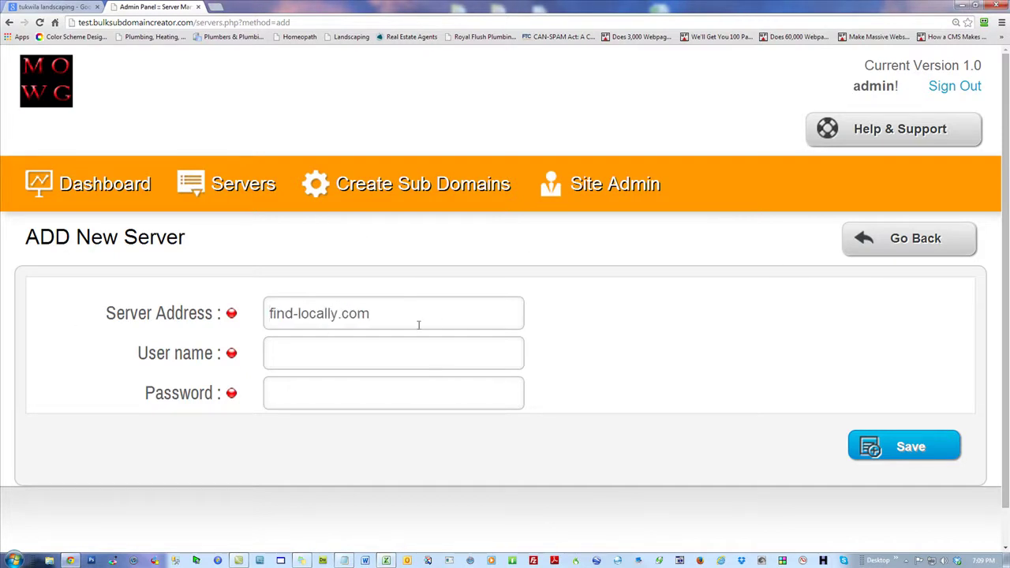
click(322, 349)
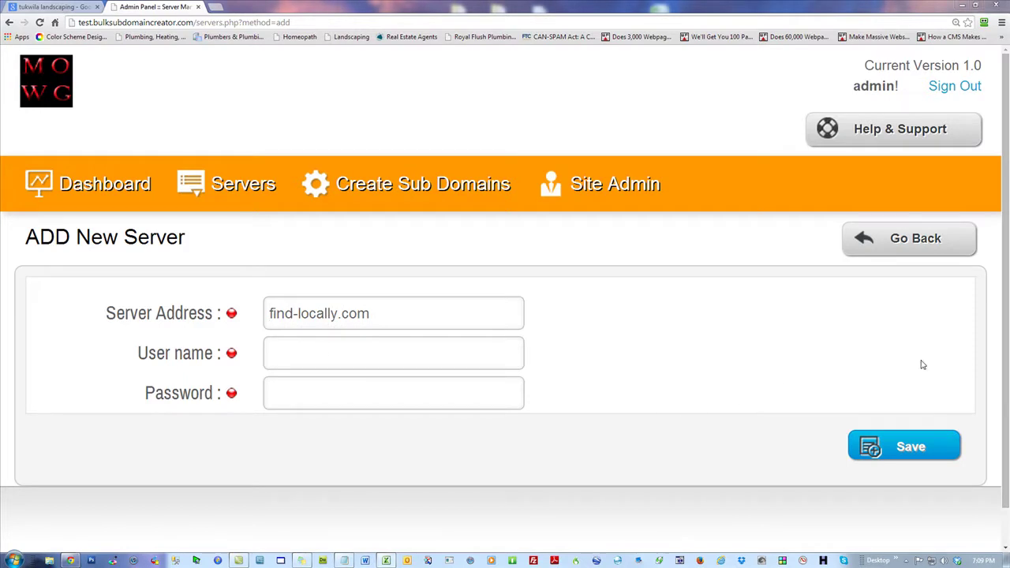
click(335, 360)
click(451, 400)
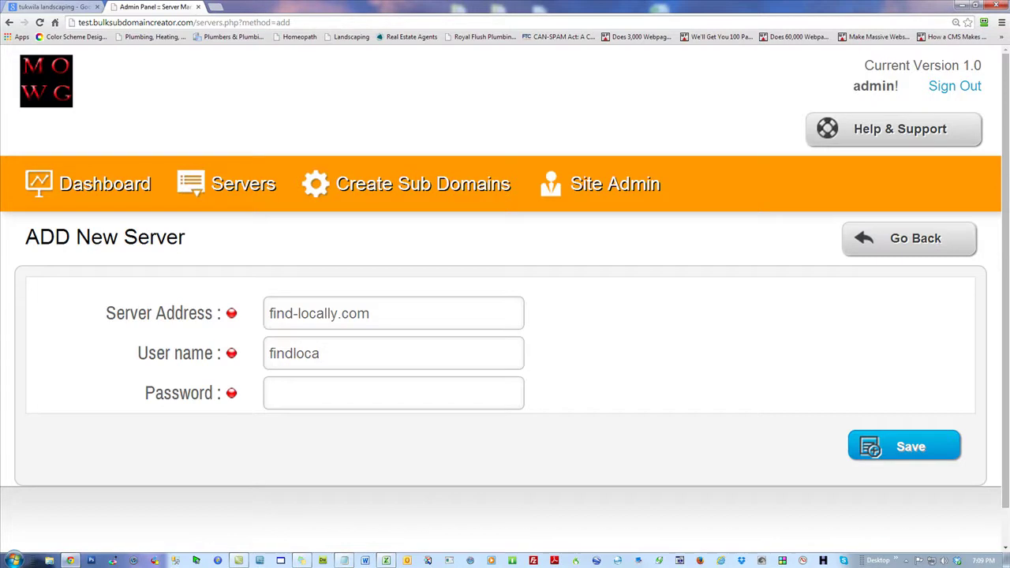
click(316, 386)
key(ctrl+v)
click(903, 458)
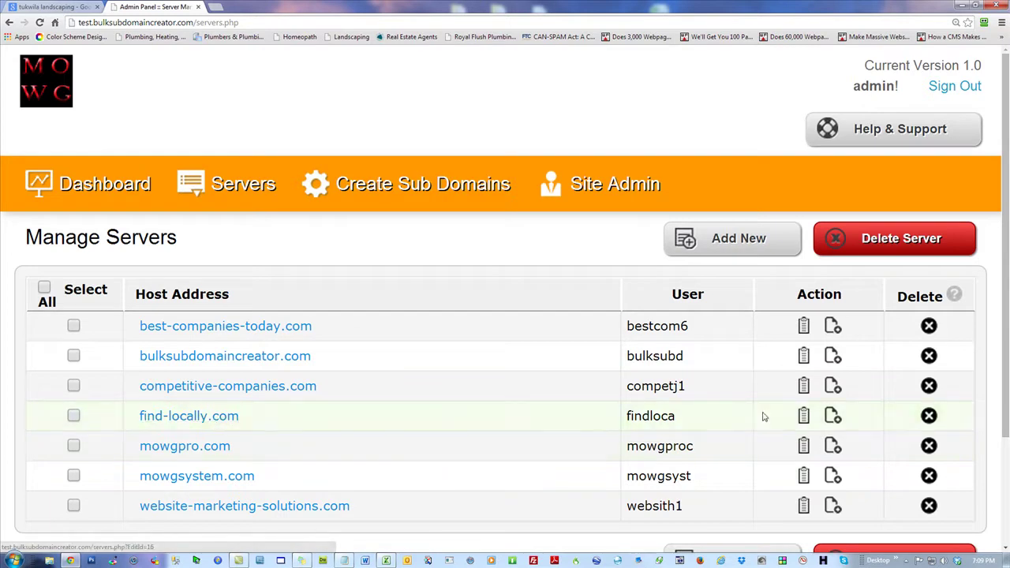
Step: Display all subdomains of the find-locally.com server and open test-2.find-locally.com
click(803, 417)
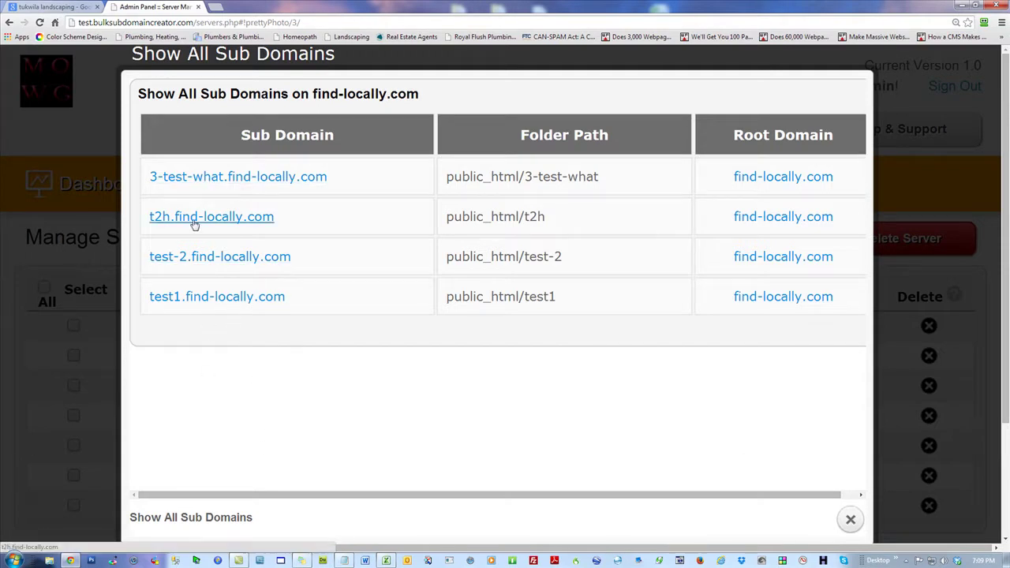
click(197, 256)
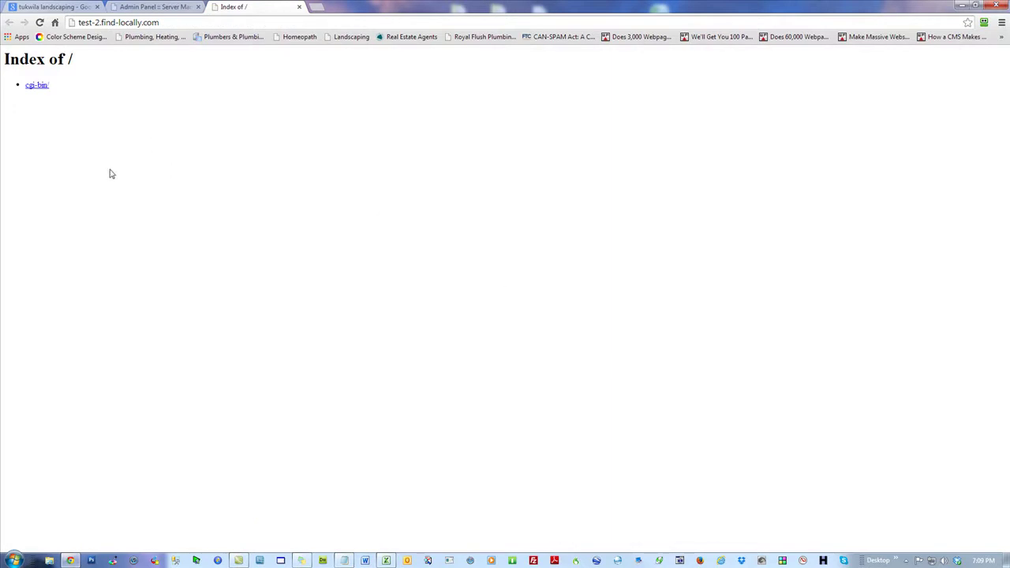
Step: Open the cgi-bin folder on the test-2.find-locally.com index page and return to the index
key(ctrl+a)
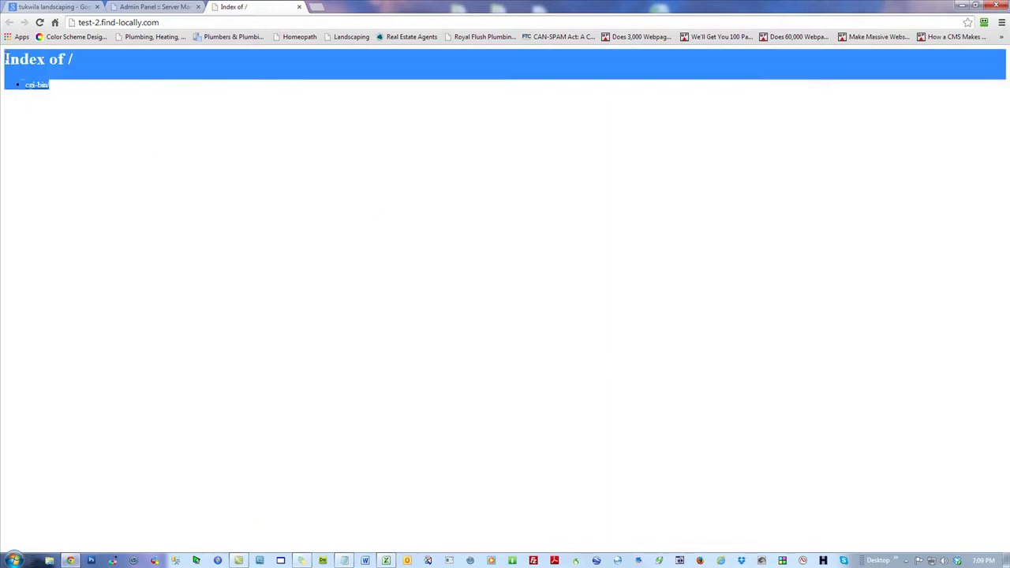
click(93, 118)
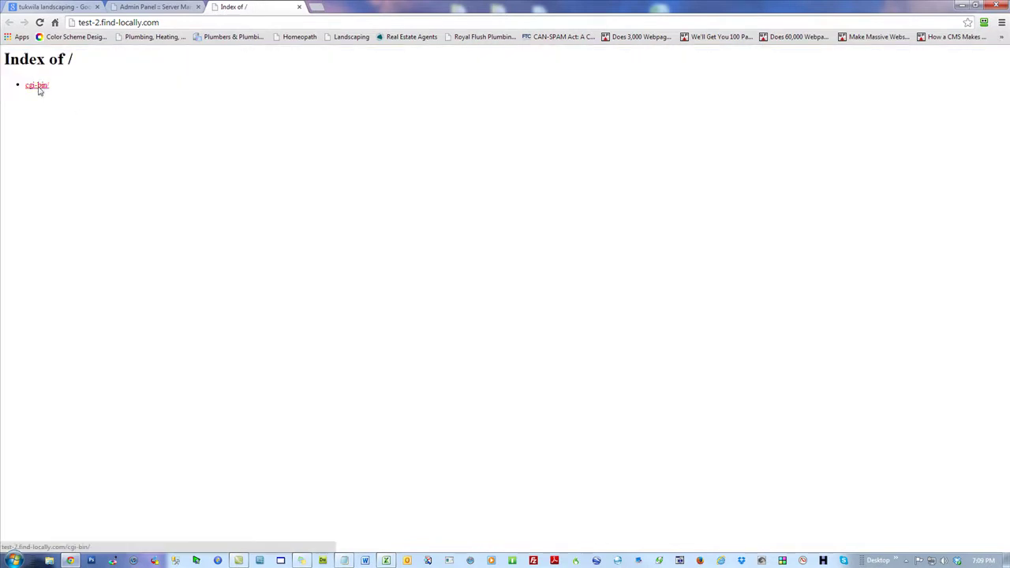
click(37, 86)
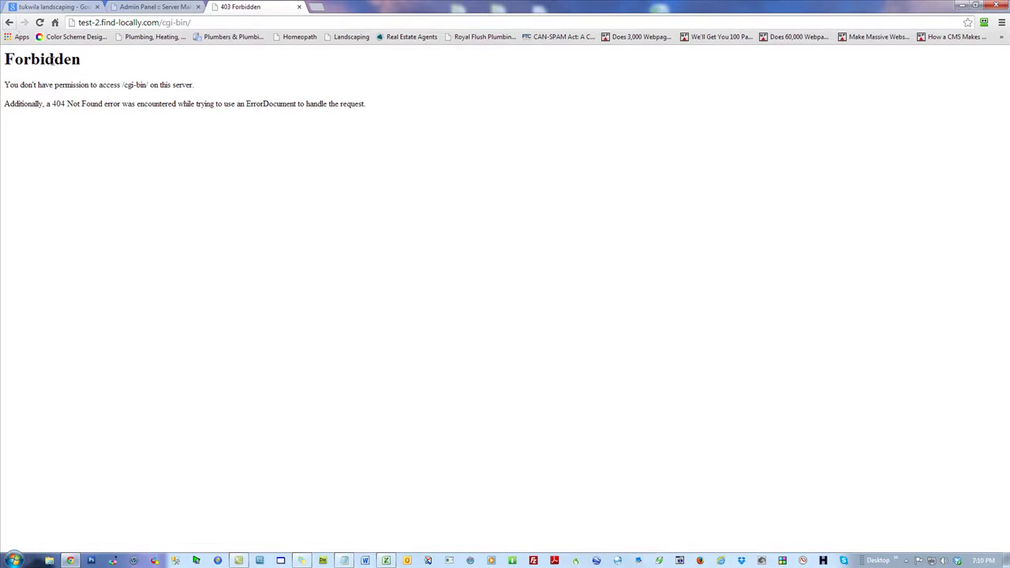
click(9, 22)
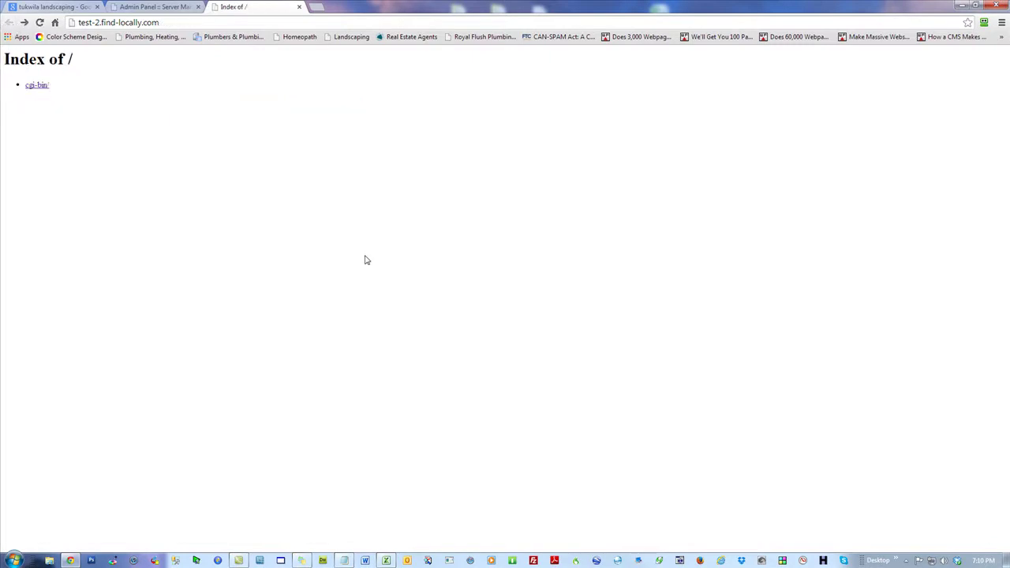
Step: Try loading test-2342.find-locally.com, go back to the test-2 index page and close its browser tab
click(116, 22)
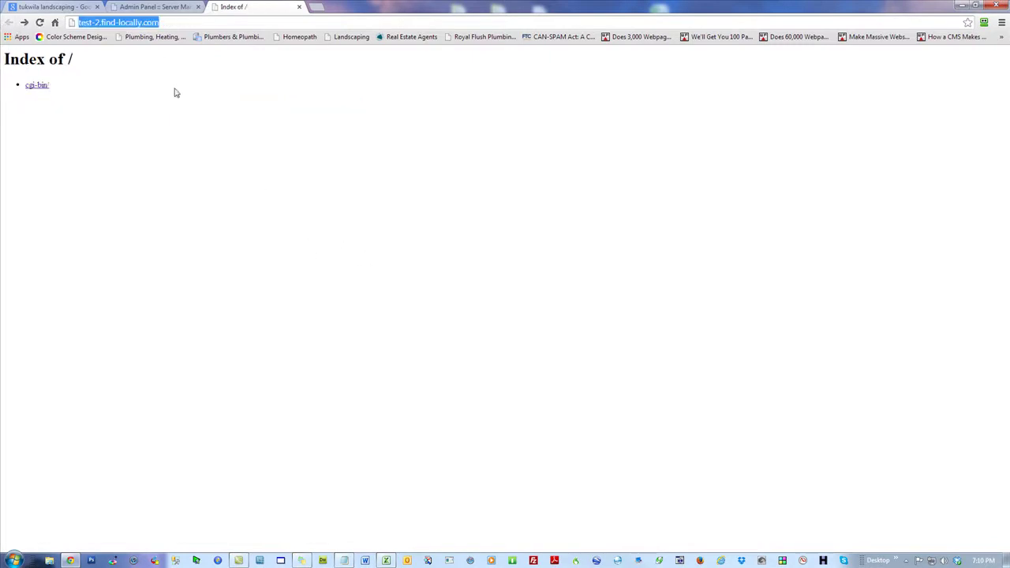
click(96, 22)
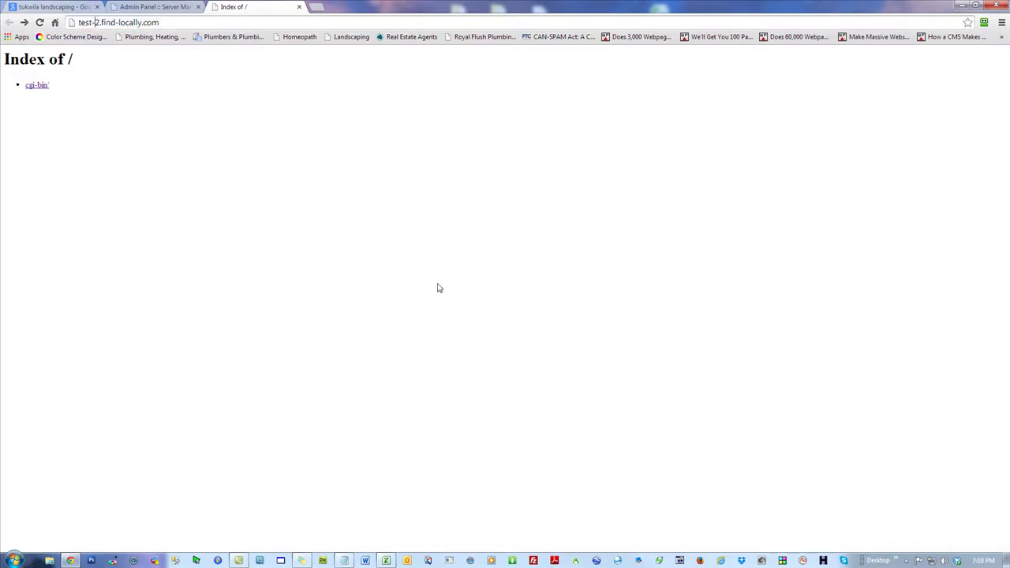
text(234)
key(Return)
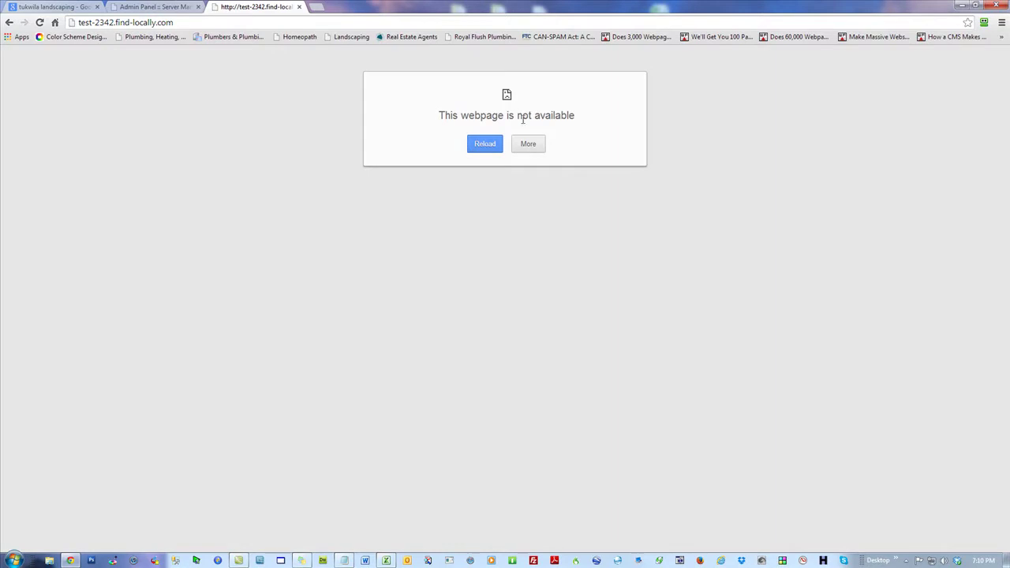
click(484, 148)
click(10, 22)
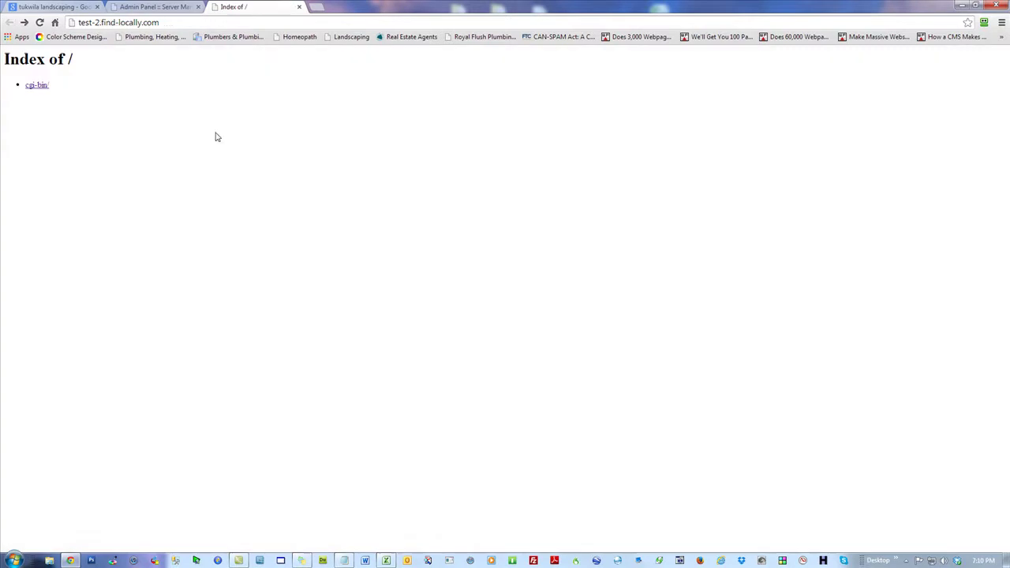
click(299, 7)
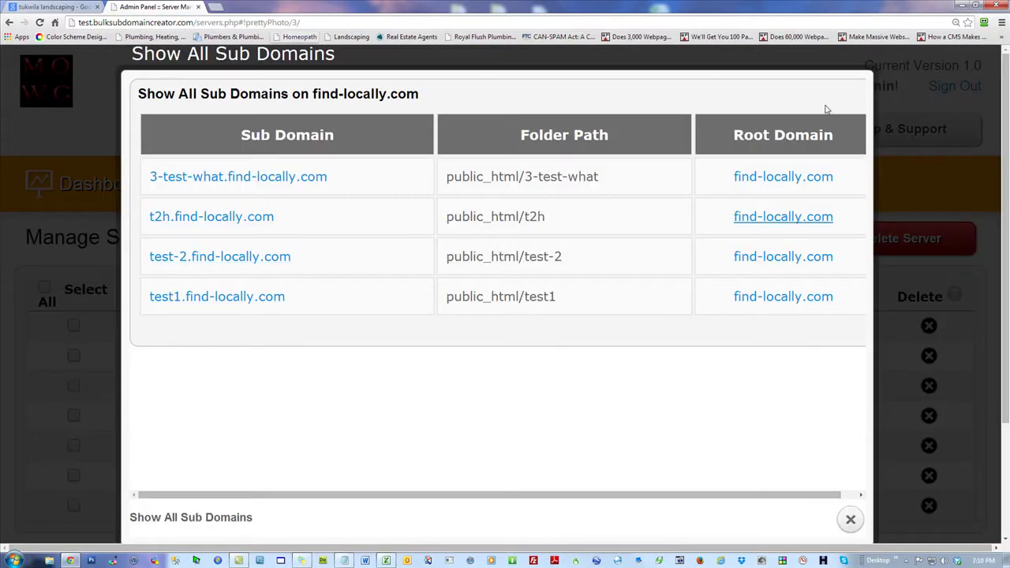
Step: View the t2h.find-locally.com website from the subdomain list, then close the site and the list
click(192, 218)
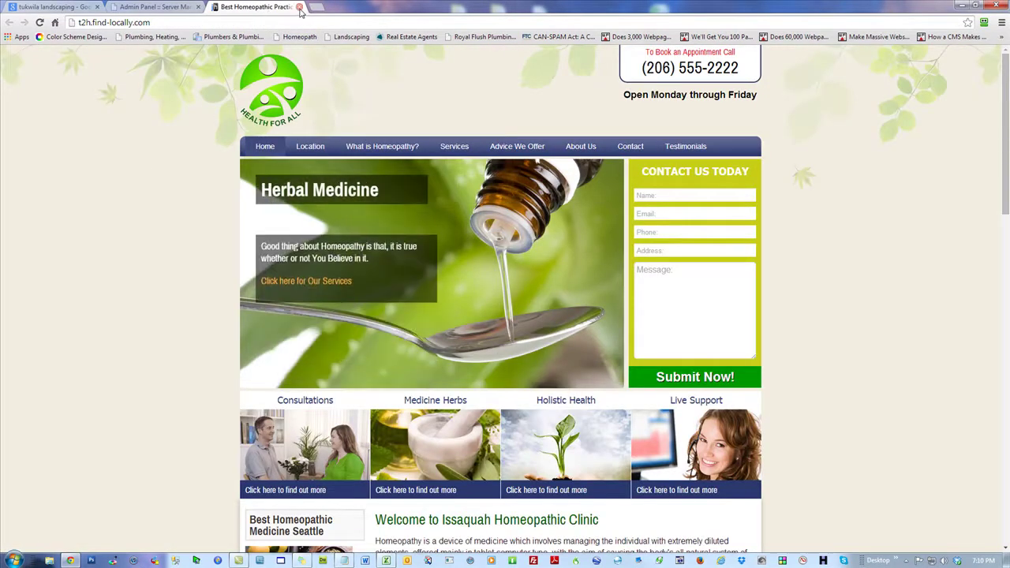
click(300, 7)
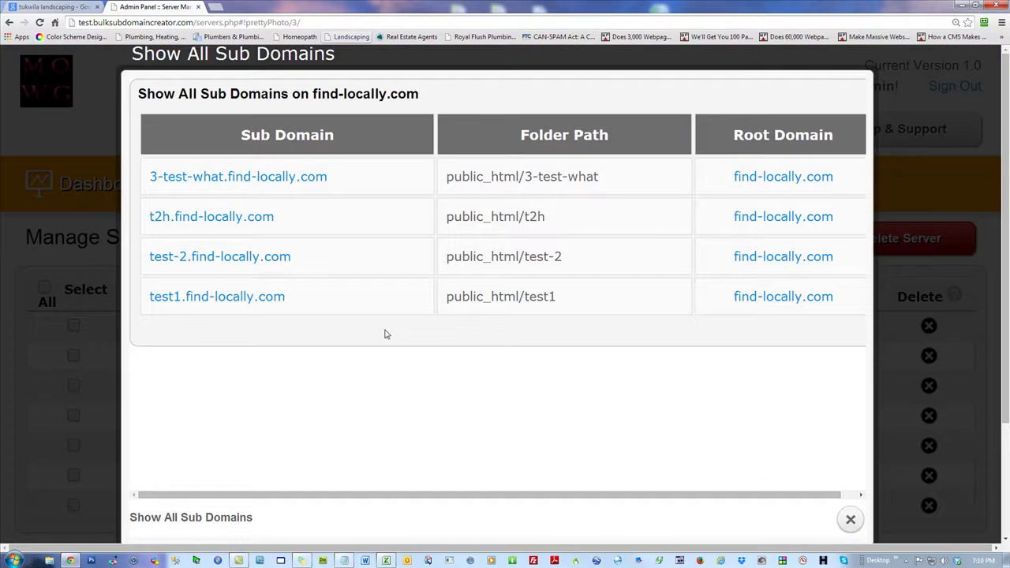
click(851, 519)
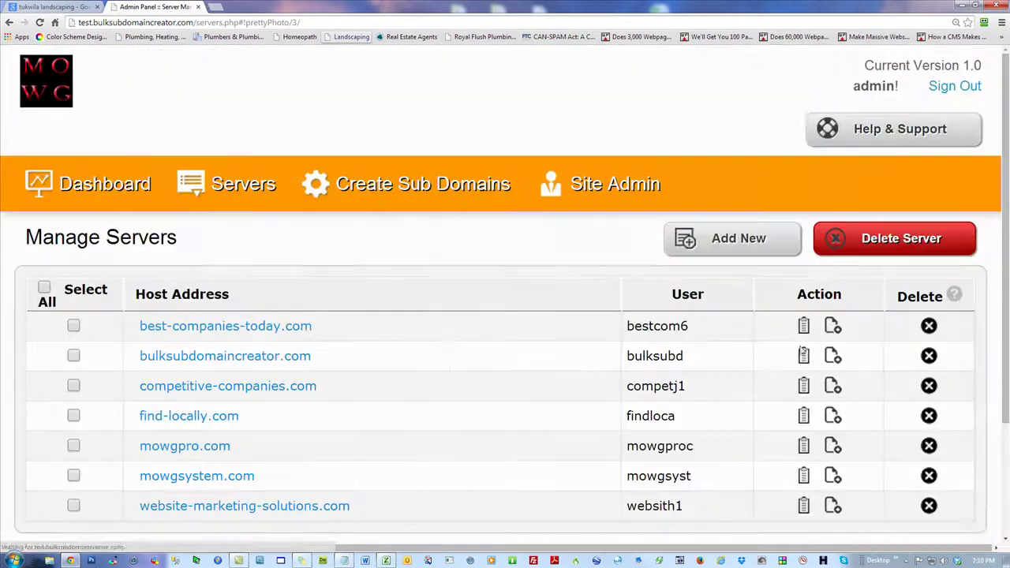
Step: View the best-companies-today.com server record, then review that server's full subdomain list and close it
click(240, 330)
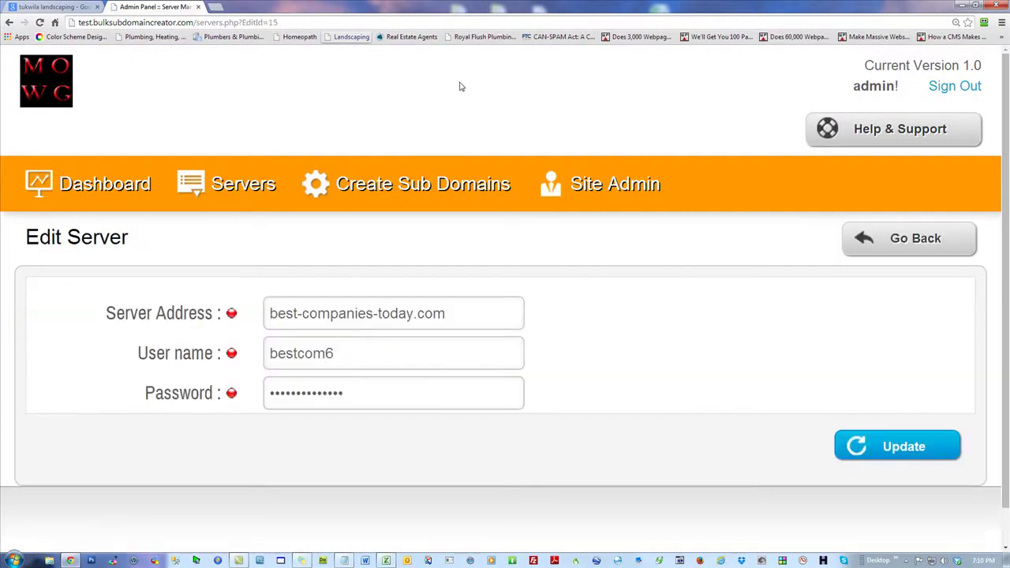
click(243, 183)
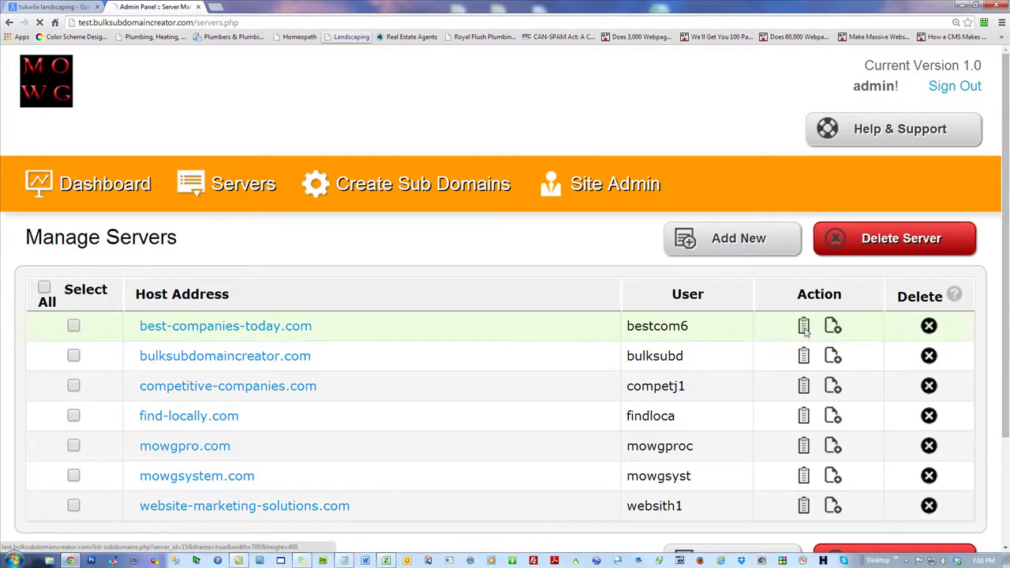
click(805, 332)
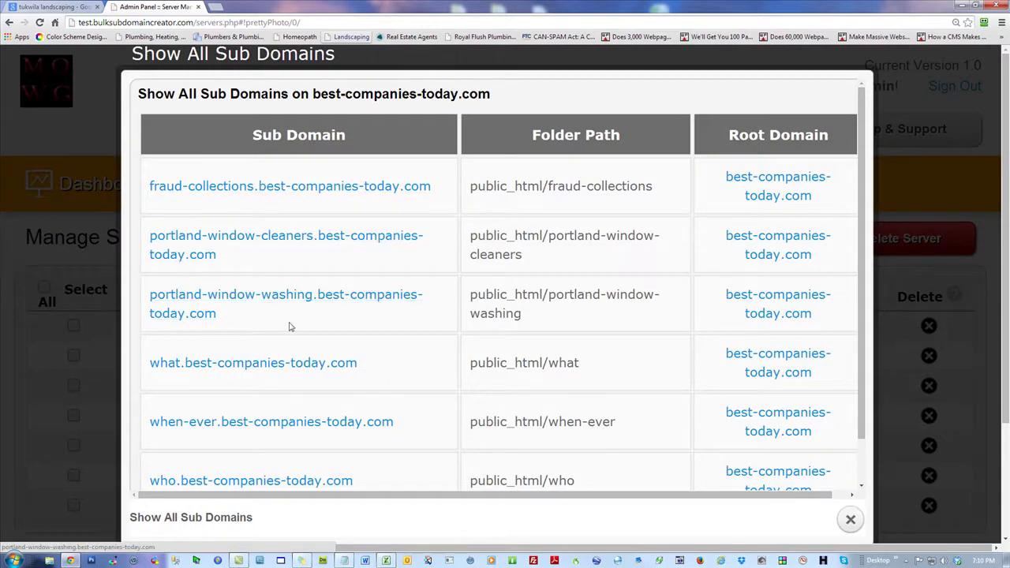
drag(861, 192, 769, 288)
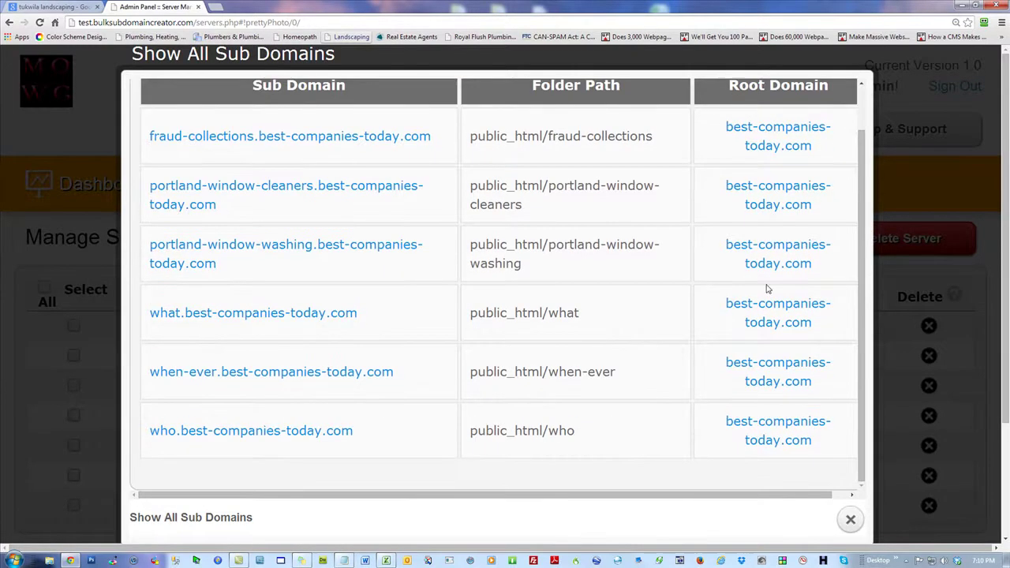
click(850, 519)
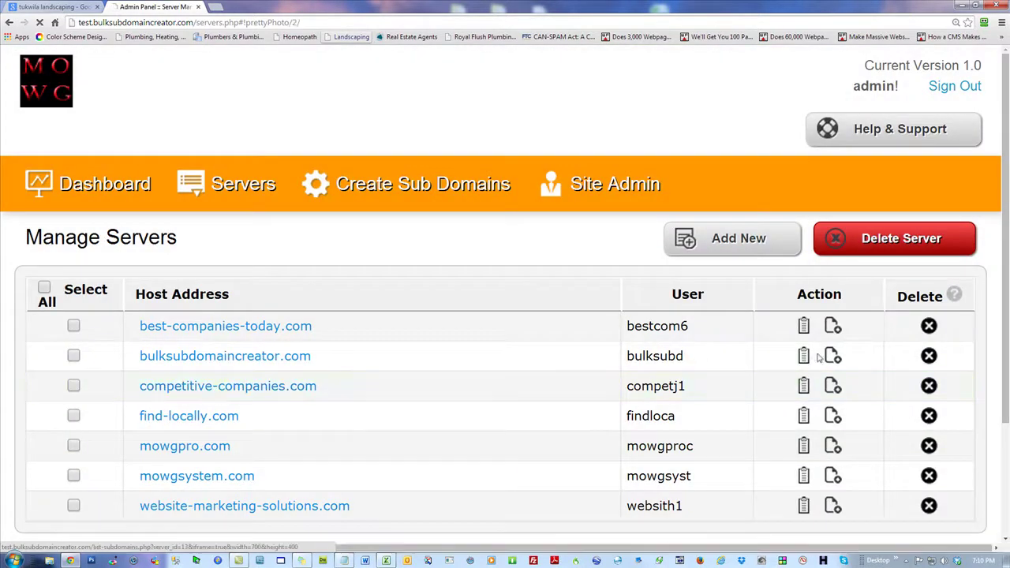
Step: Review the competitive-companies.com subdomain list, viewing the mothers-day-flowers.best-companies-in-town.com site before closing the list
click(804, 385)
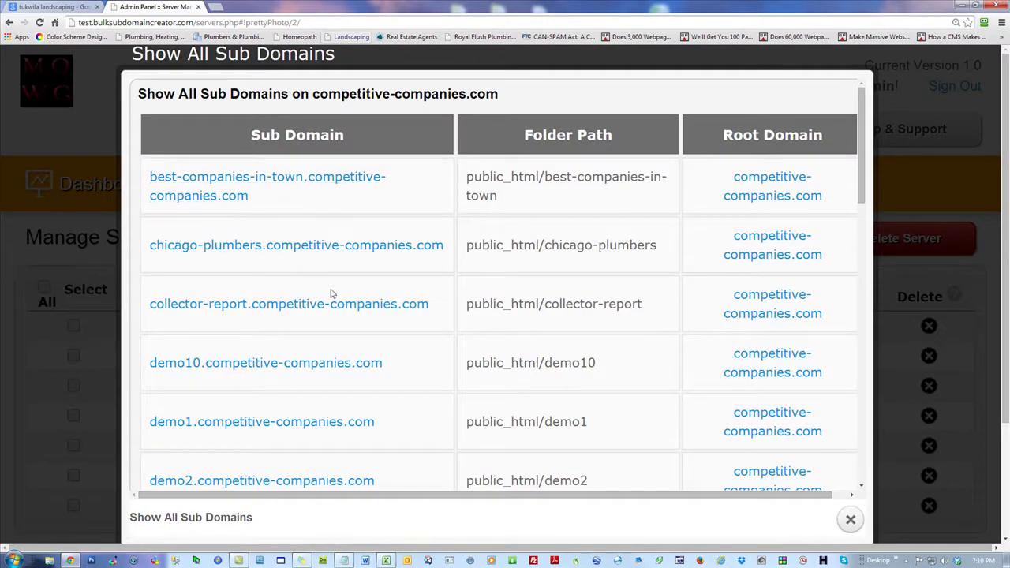
drag(861, 160, 878, 406)
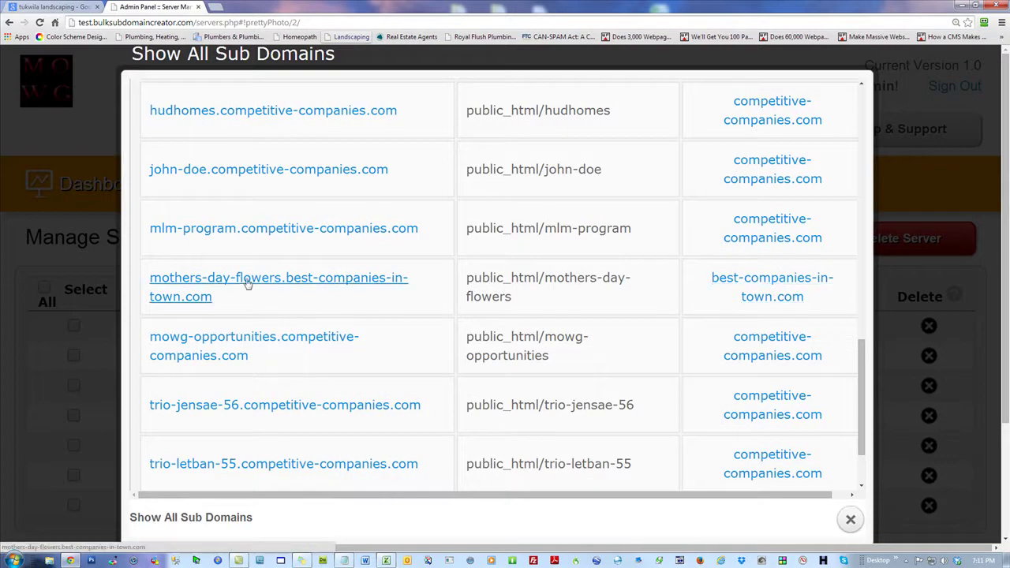
click(293, 283)
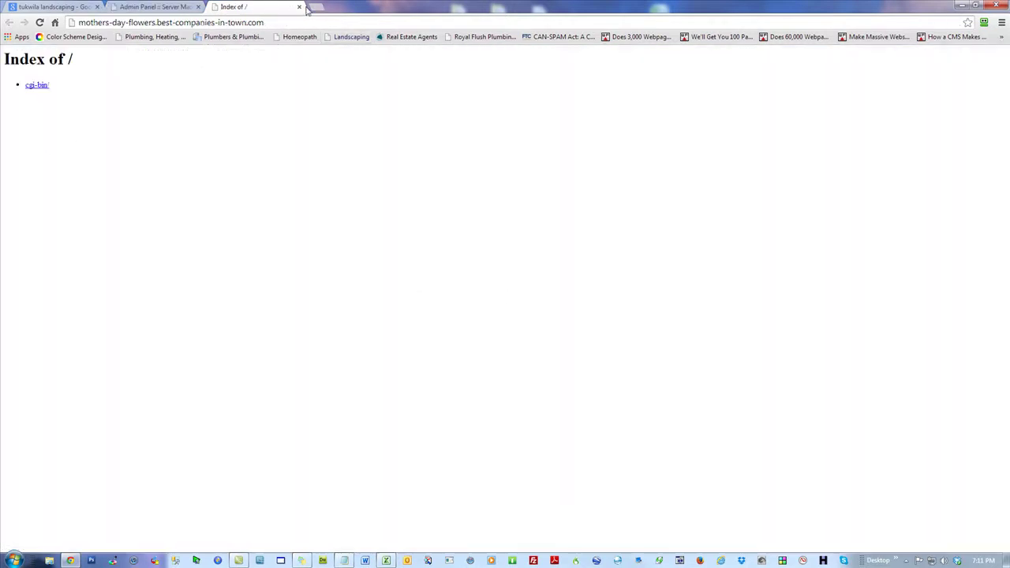
key(ctrl+w)
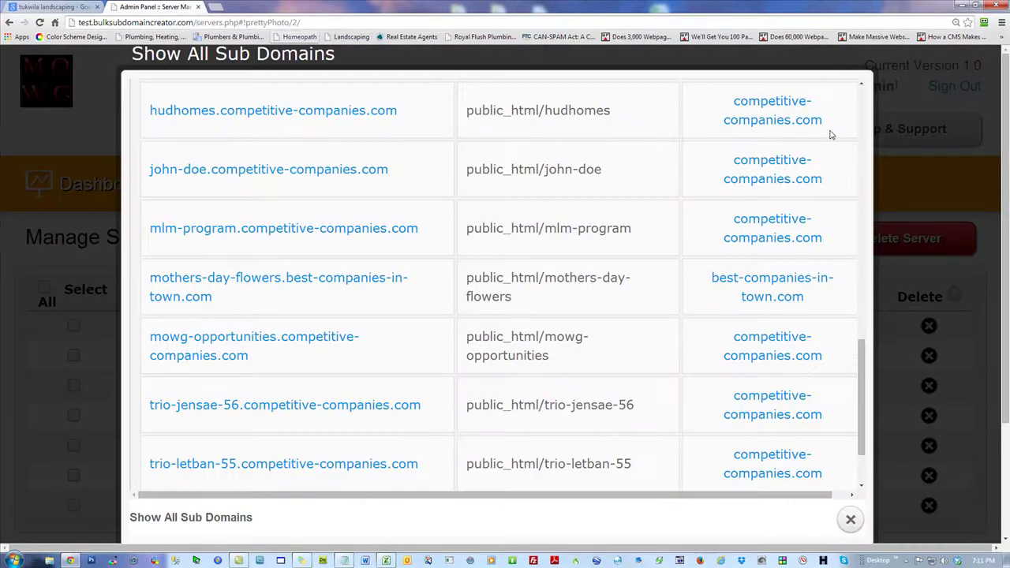
click(851, 520)
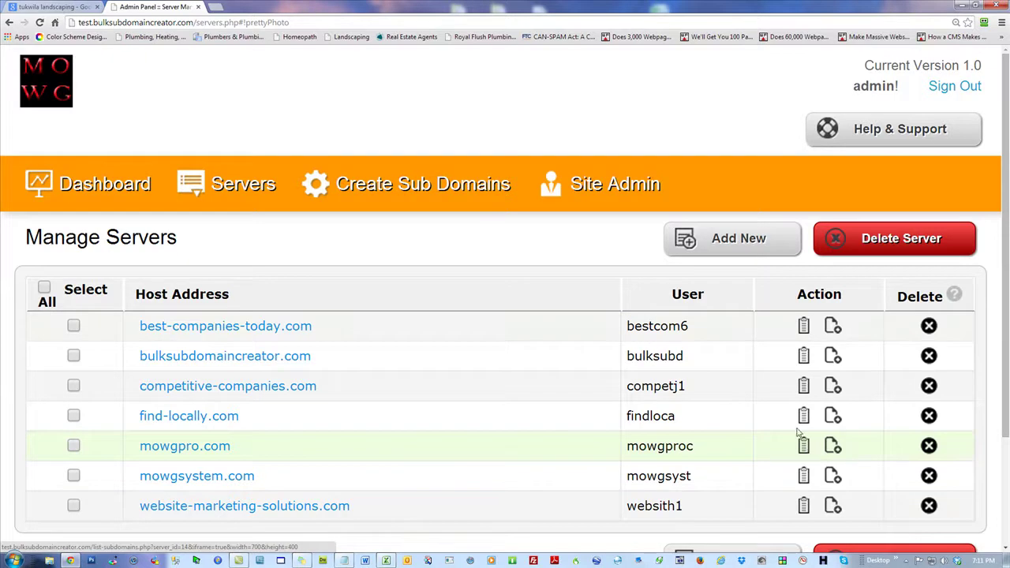
Step: Check the address, user name and password fields of the best-companies-today.com server record and submit the update
click(242, 330)
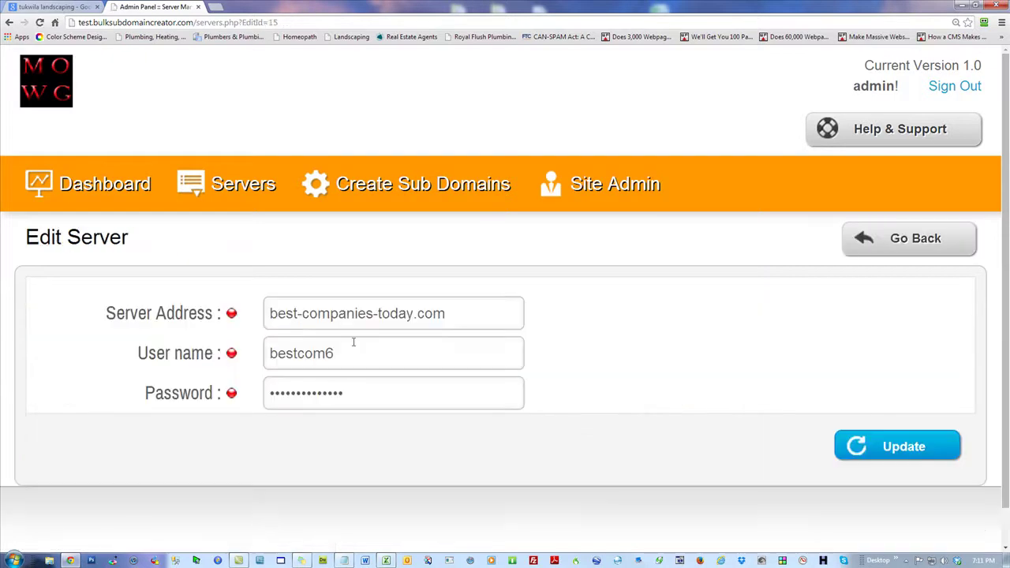
drag(355, 338, 104, 346)
drag(380, 404, 54, 385)
click(663, 354)
drag(453, 324, 13, 318)
click(658, 315)
click(900, 447)
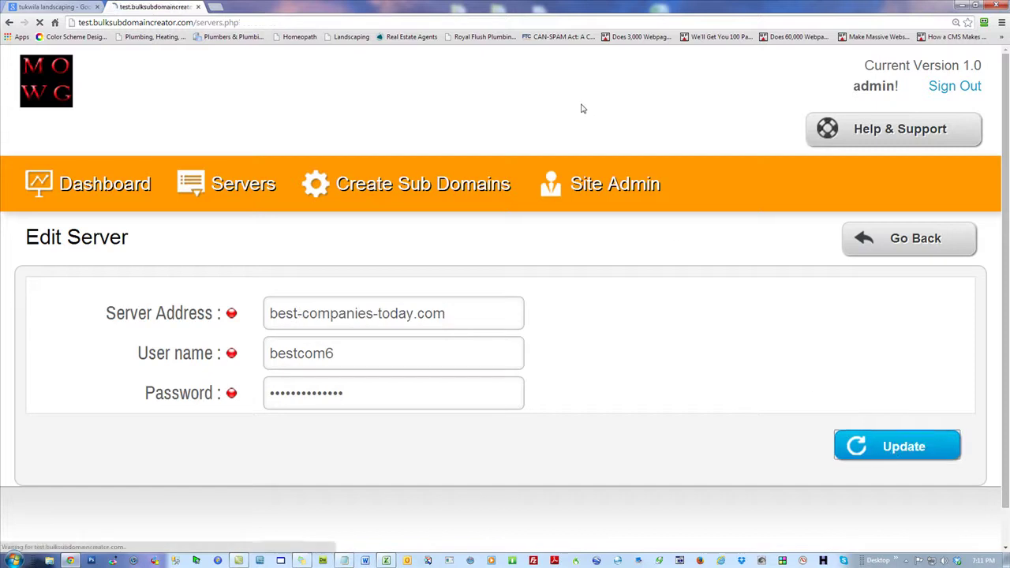
Step: Show all subdomains on best-companies-today.com, check their folder paths and close the list
click(802, 326)
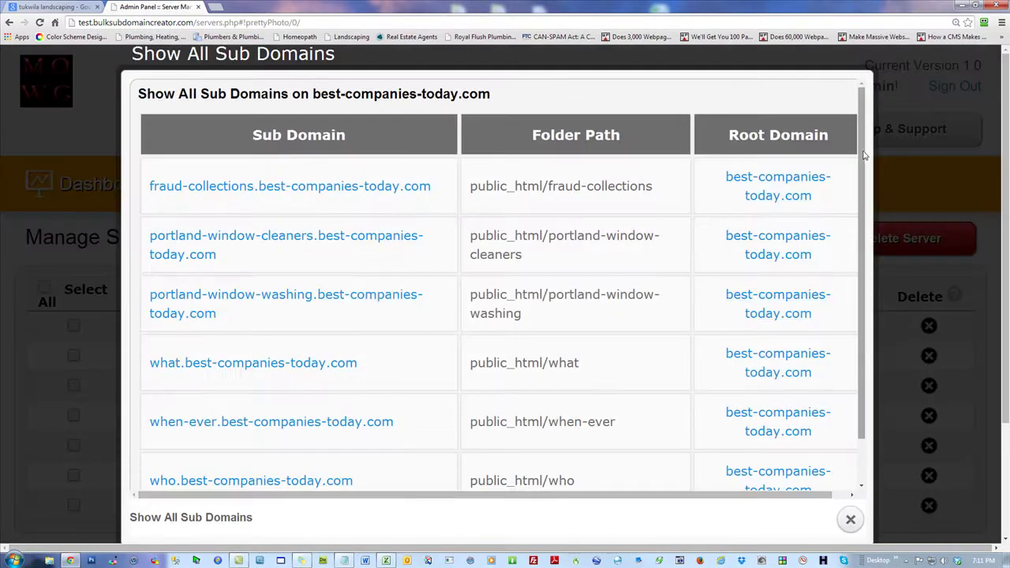
scroll(866, 150, down, 1)
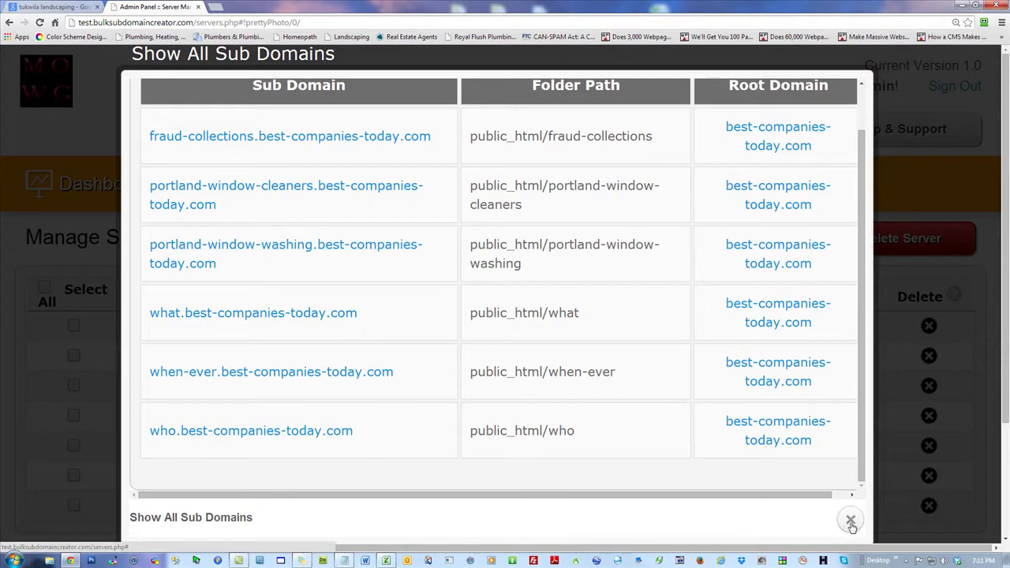
drag(584, 313, 476, 313)
click(591, 421)
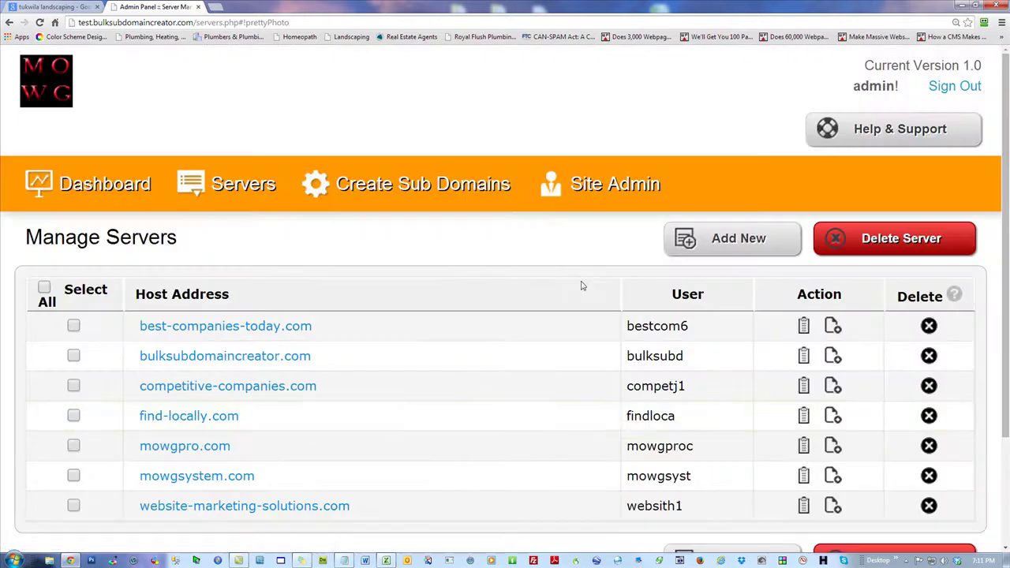
Step: View the competitive-companies.com server record and return to the server list
scroll(1006, 110, down, 2)
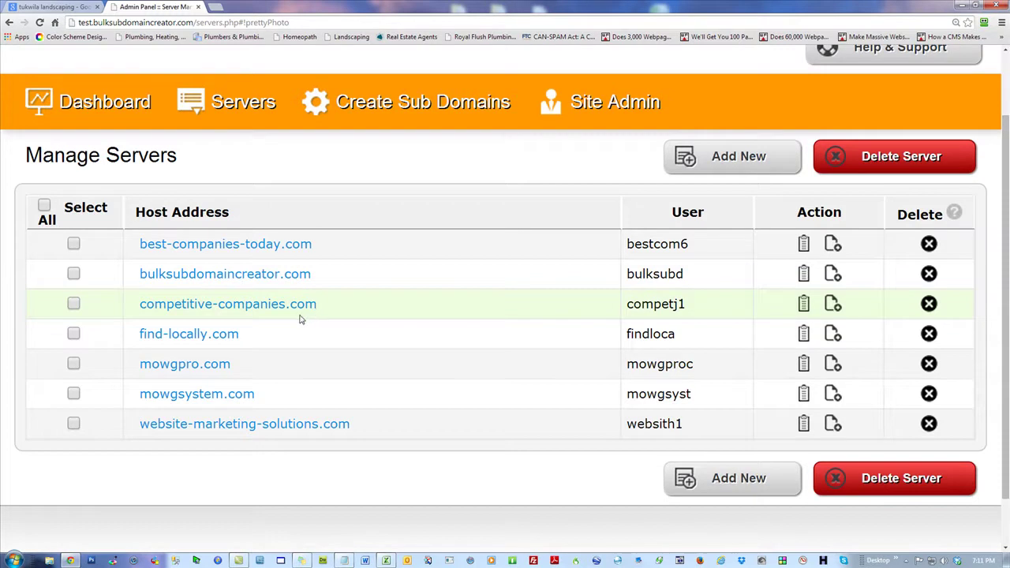
click(227, 308)
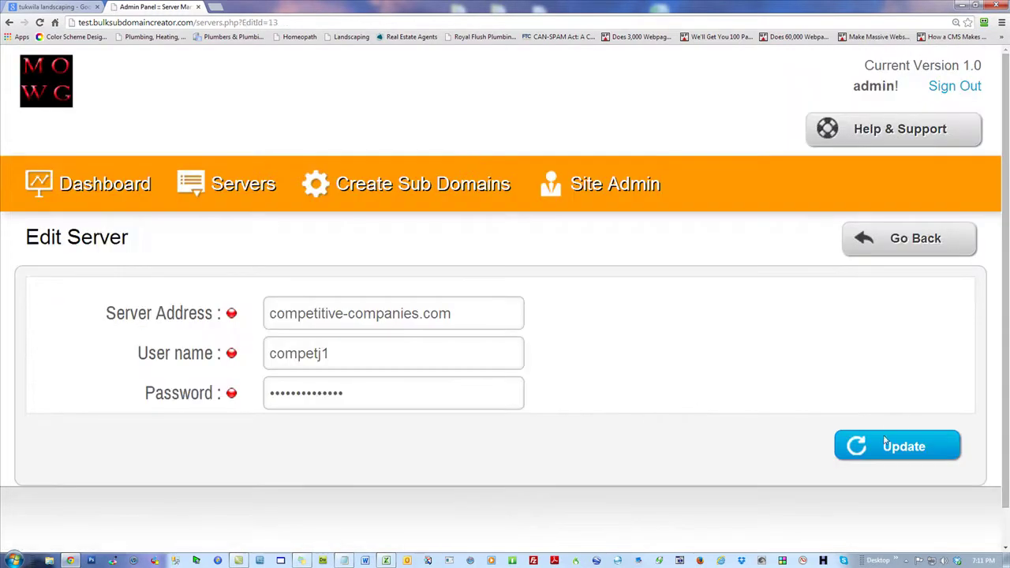
click(896, 252)
click(9, 22)
click(9, 22)
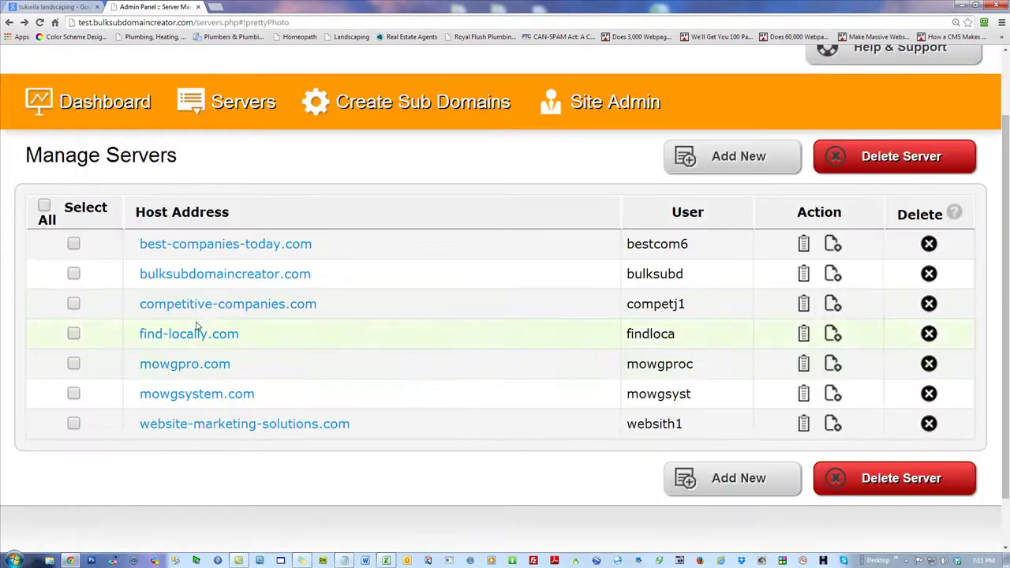
Step: Show the subdomains on competitive-companies.com and compare the folder path and root domain of the mothers-day-flowers entry with its neighbours
click(803, 304)
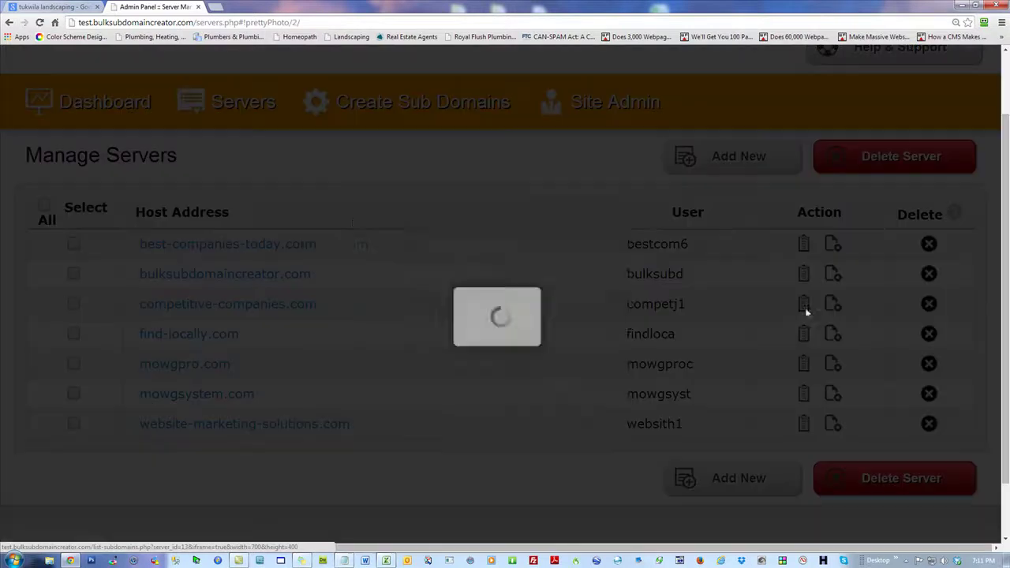
drag(861, 172, 863, 414)
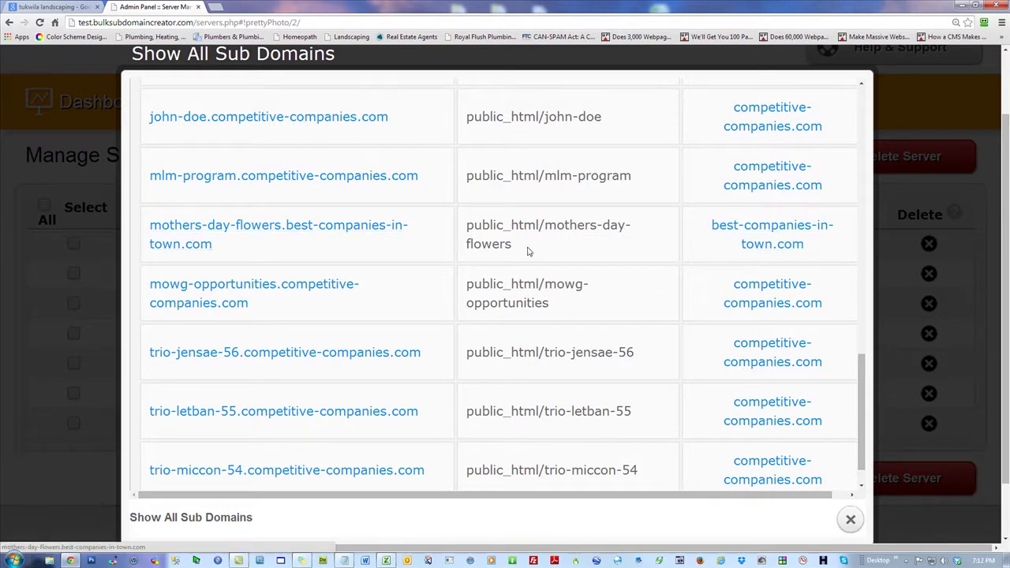
drag(533, 247, 462, 229)
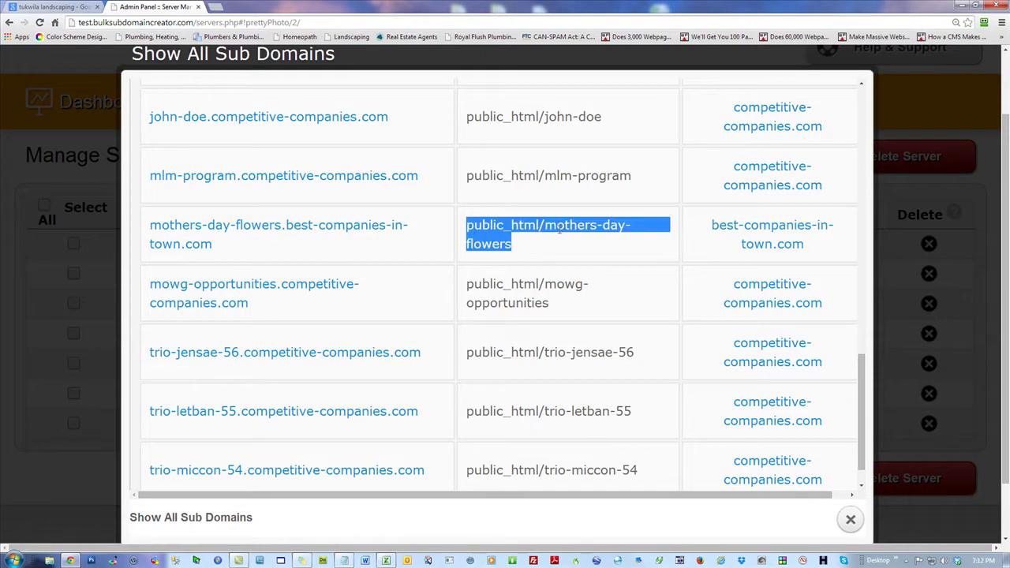
drag(820, 188, 724, 162)
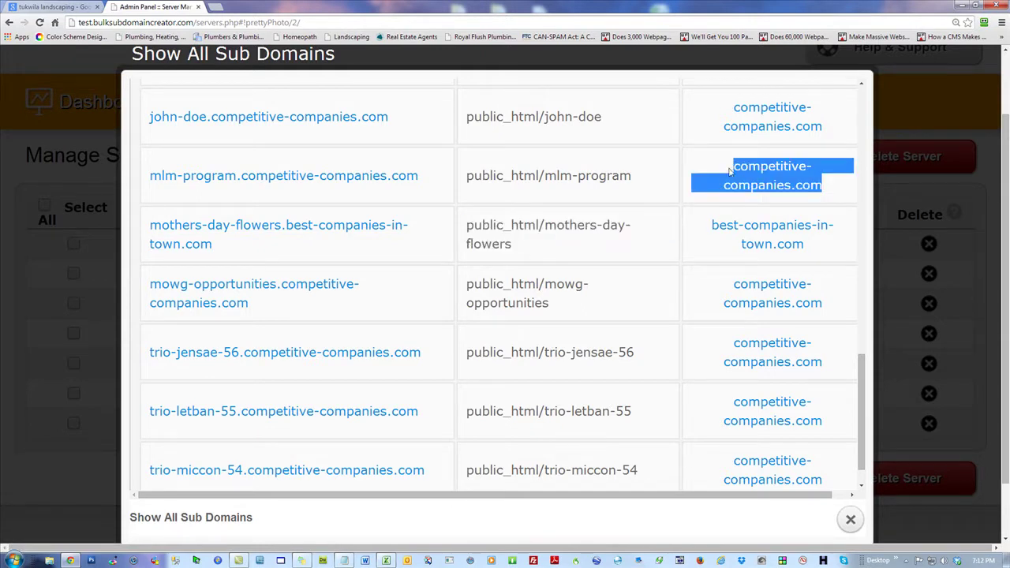
click(569, 248)
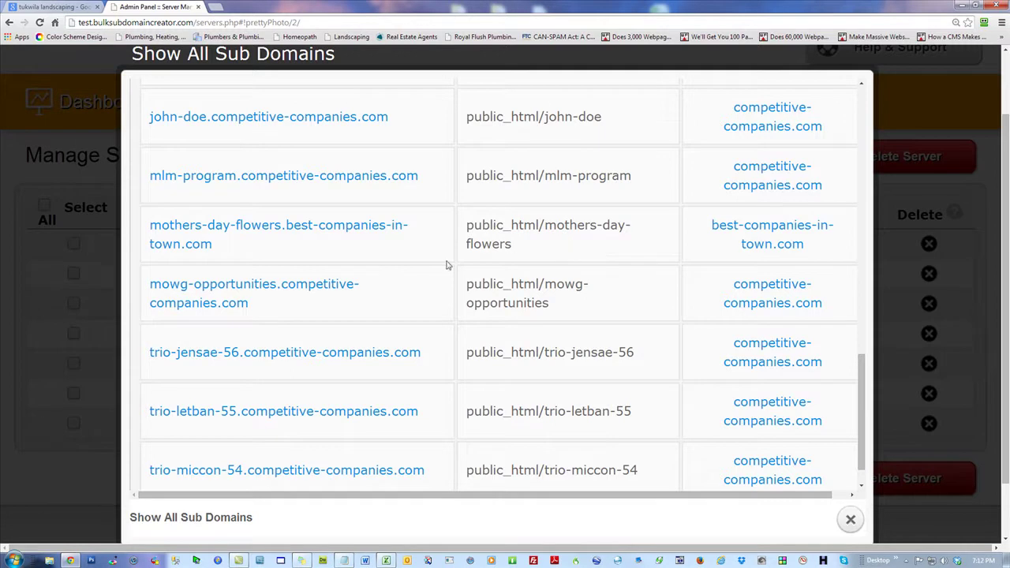
Step: Examine the subdomain address and the folder name in the path of the mothers-day-flowers entry
triple_click(255, 248)
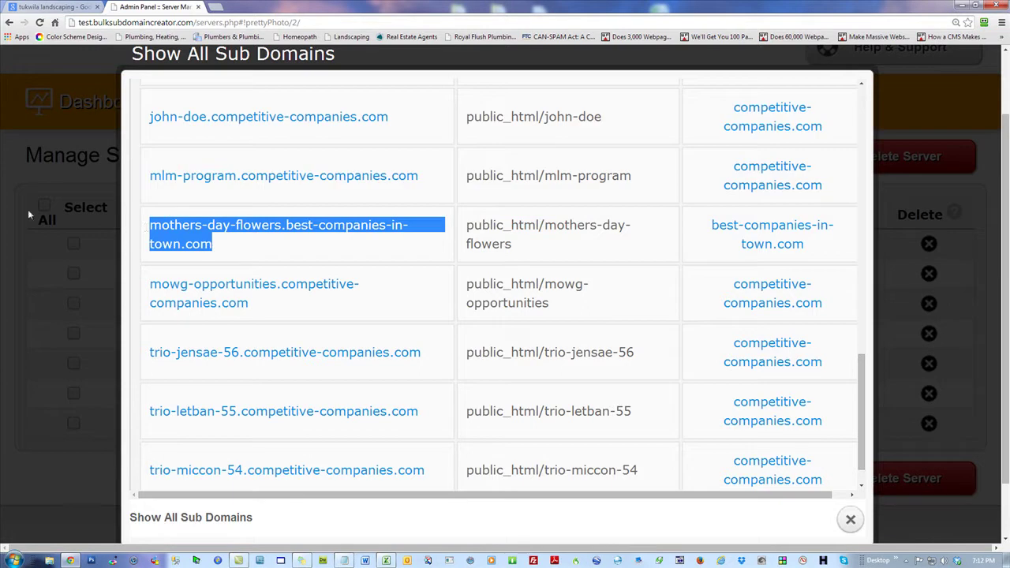
click(258, 250)
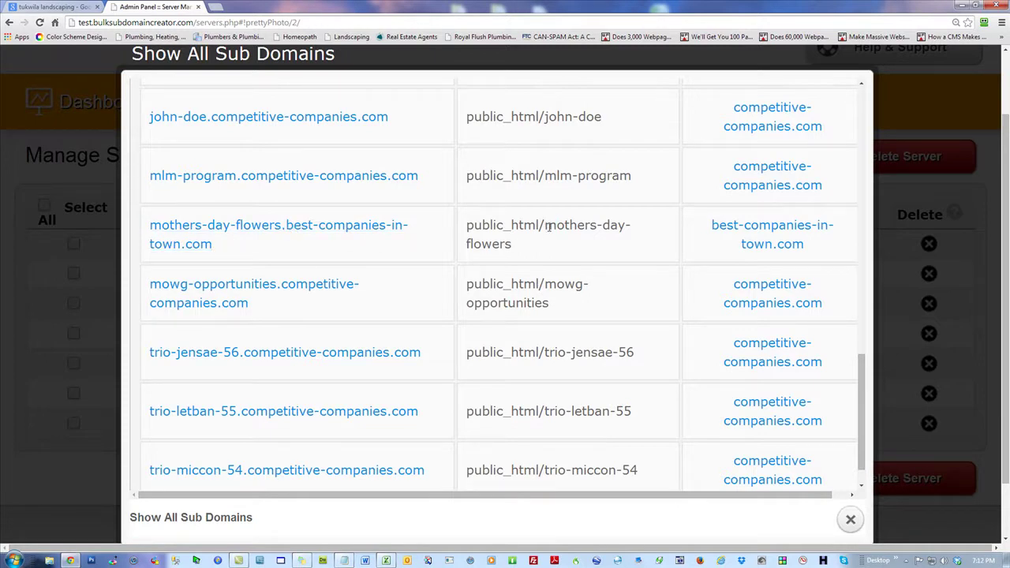
drag(513, 245, 545, 226)
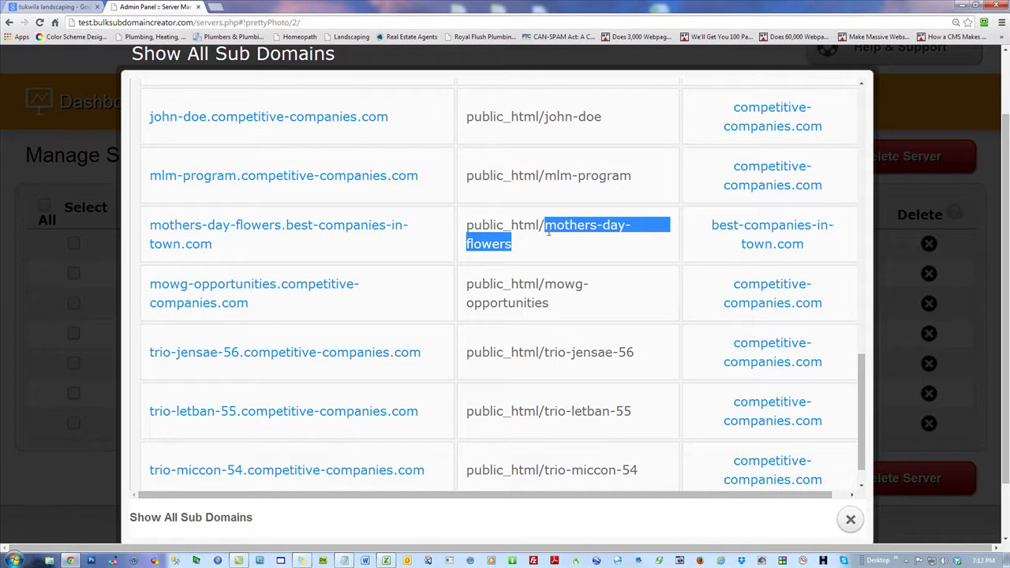
click(560, 248)
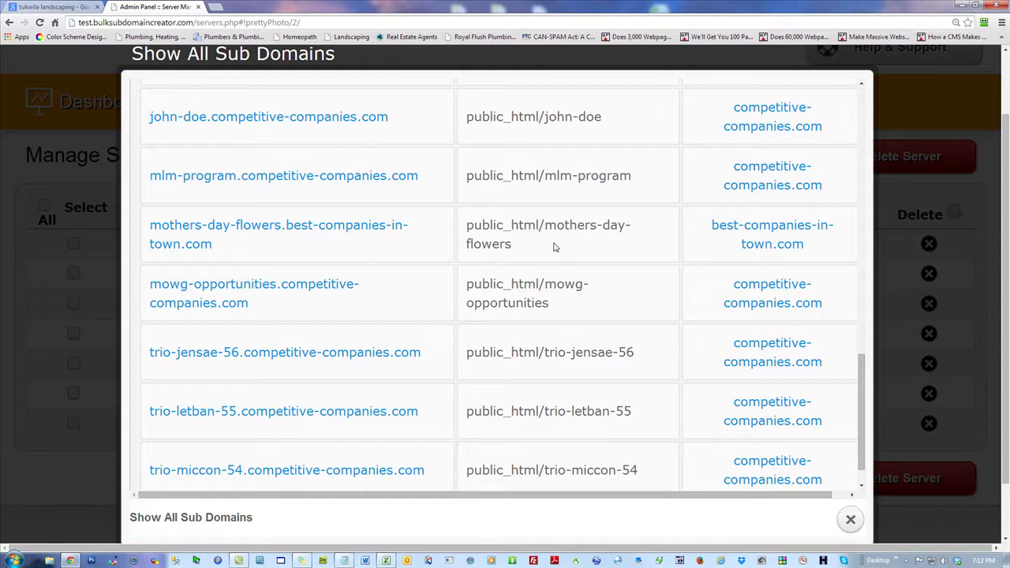
drag(544, 225, 512, 244)
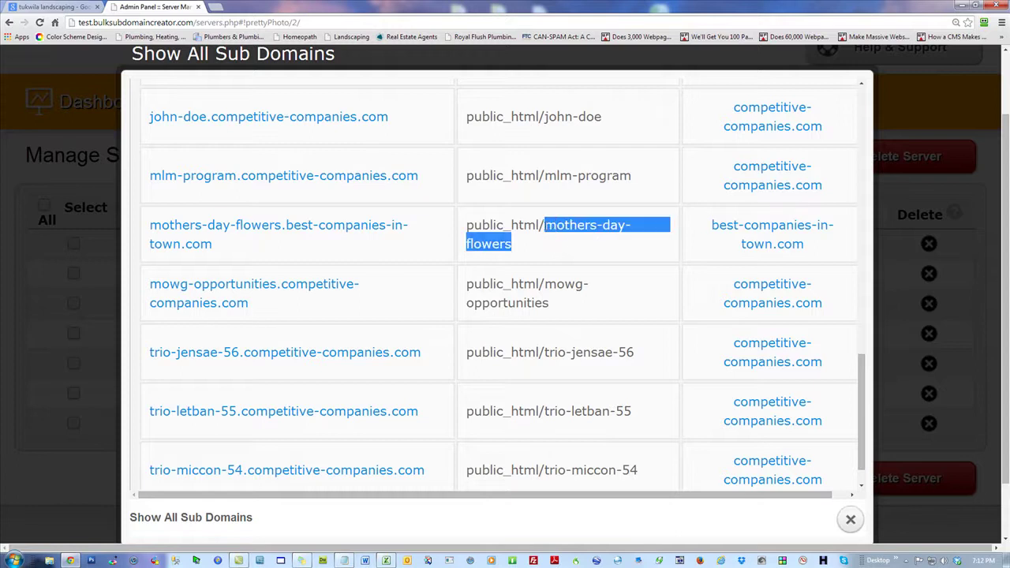
click(550, 228)
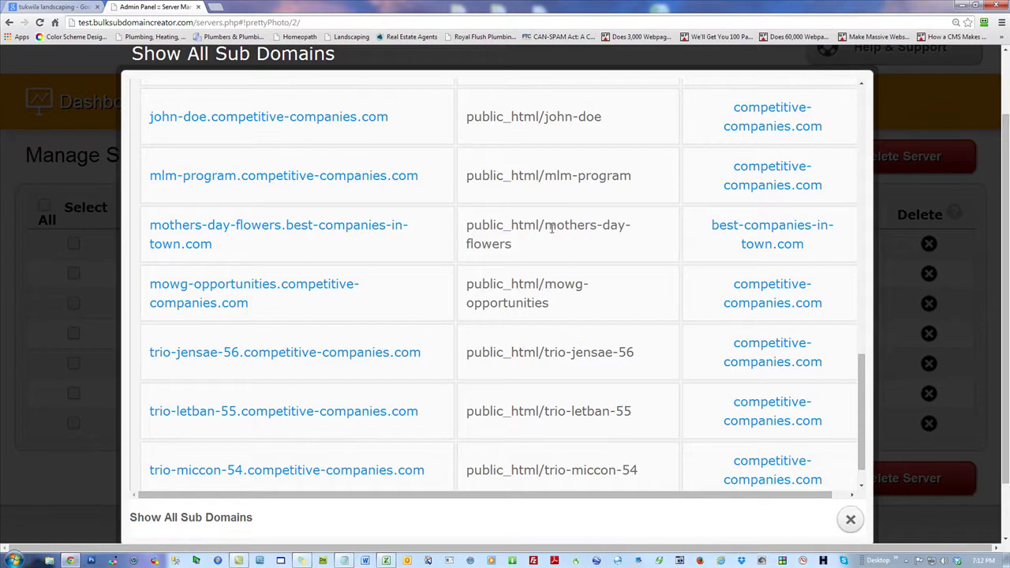
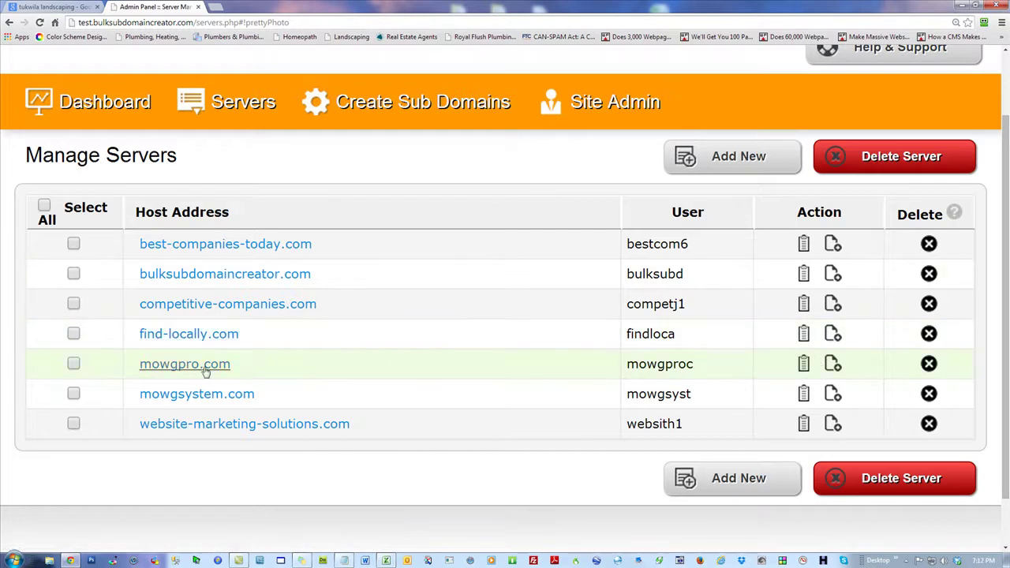
Step: View the subdomain creation form for find-locally.com and return to the server list by way of the dashboard
click(834, 335)
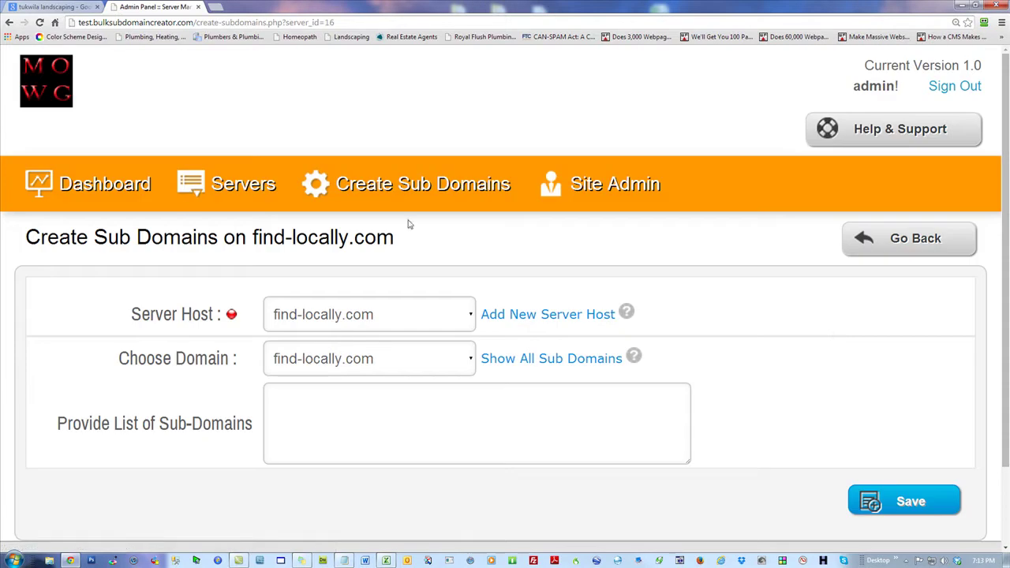
click(107, 187)
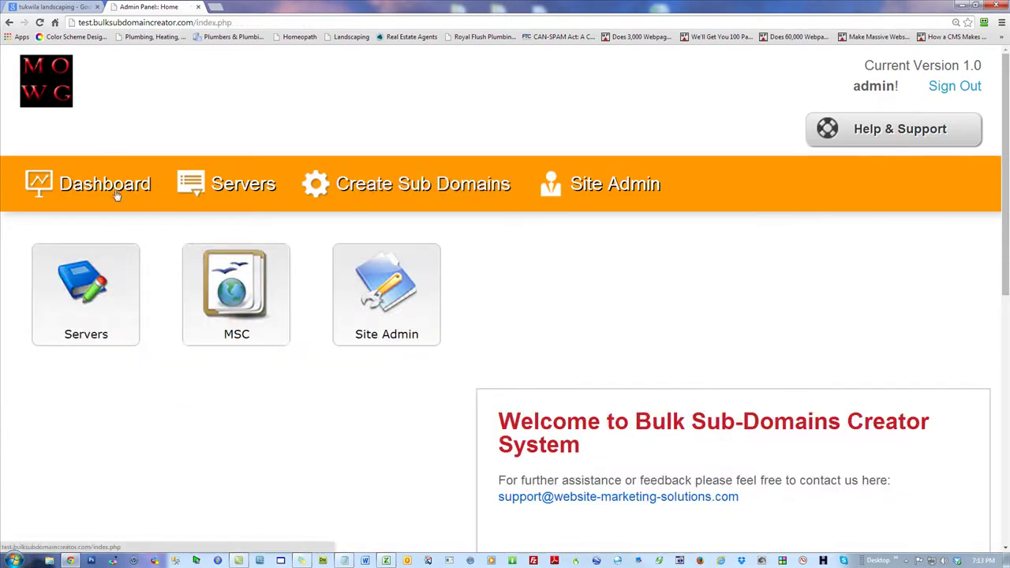
click(264, 185)
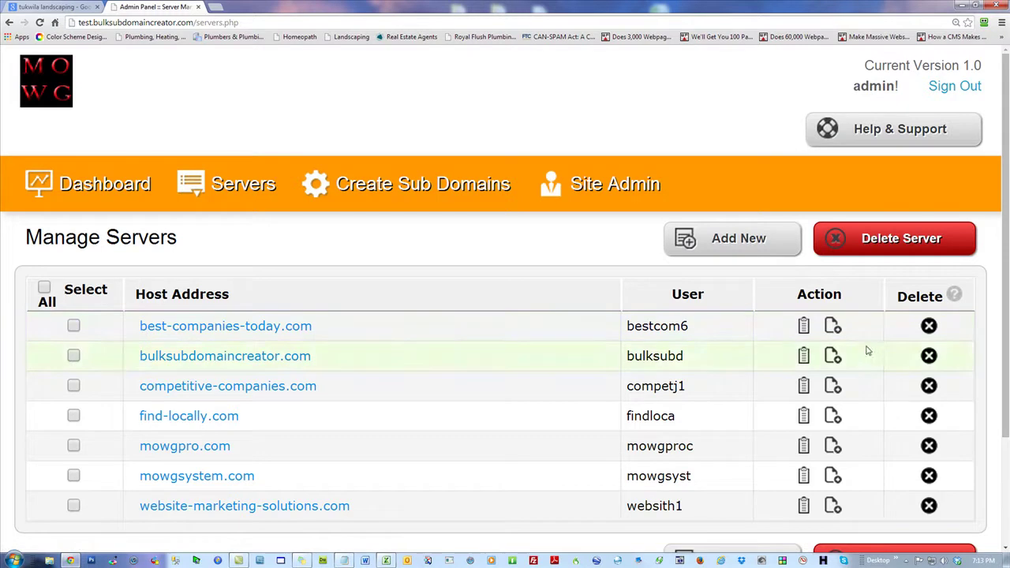
Step: Open a blank subdomain creation form and choose mowgpro.com as the server host
click(403, 189)
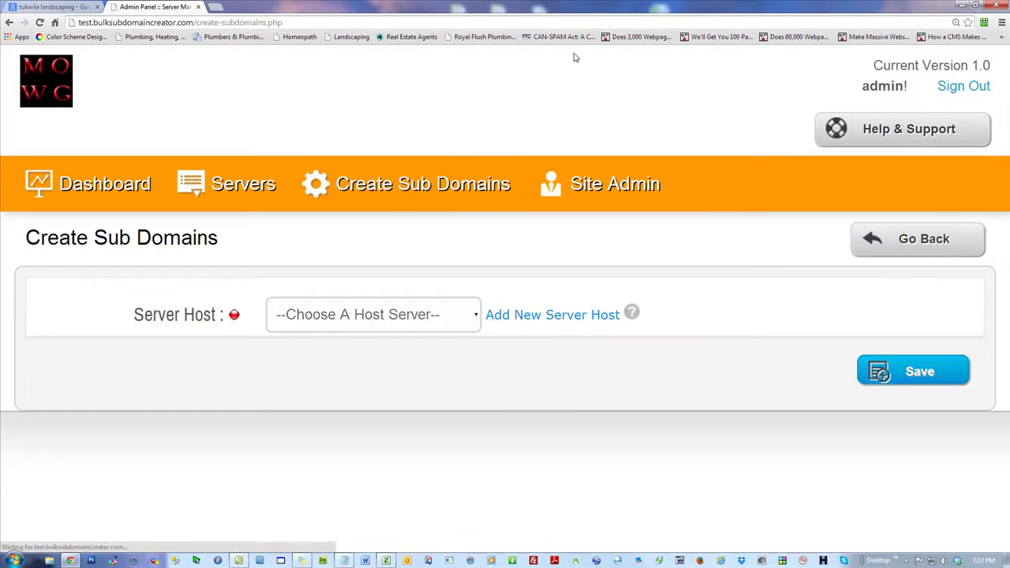
click(351, 317)
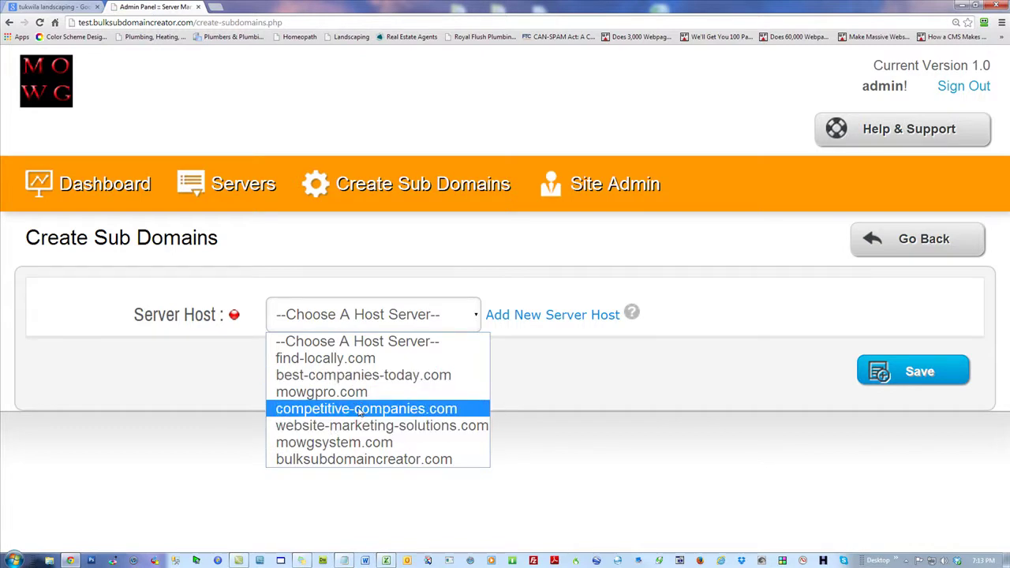
click(399, 394)
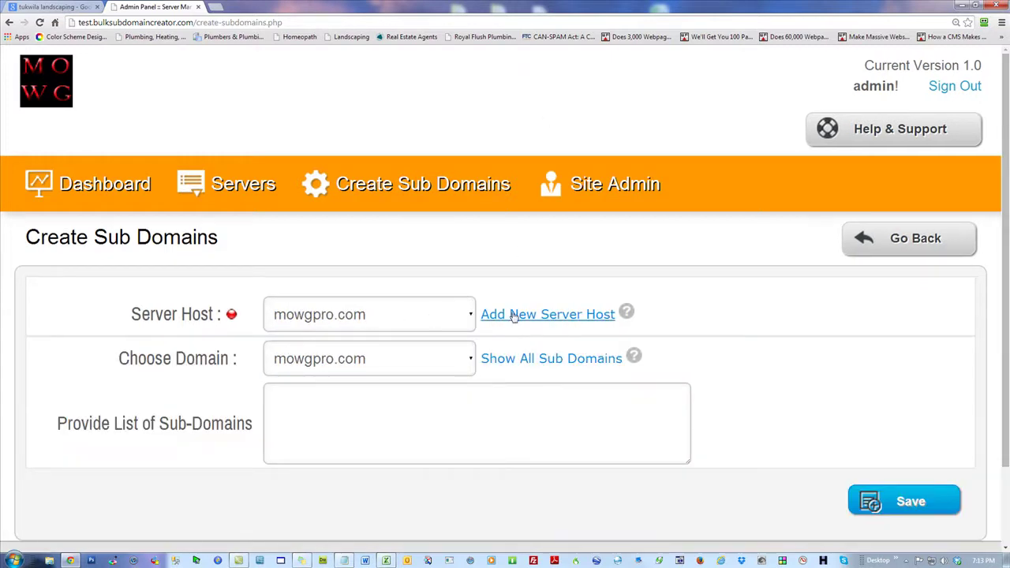
Step: Check the available server hosts and view the form for adding a new server host, closing it without entries
click(379, 322)
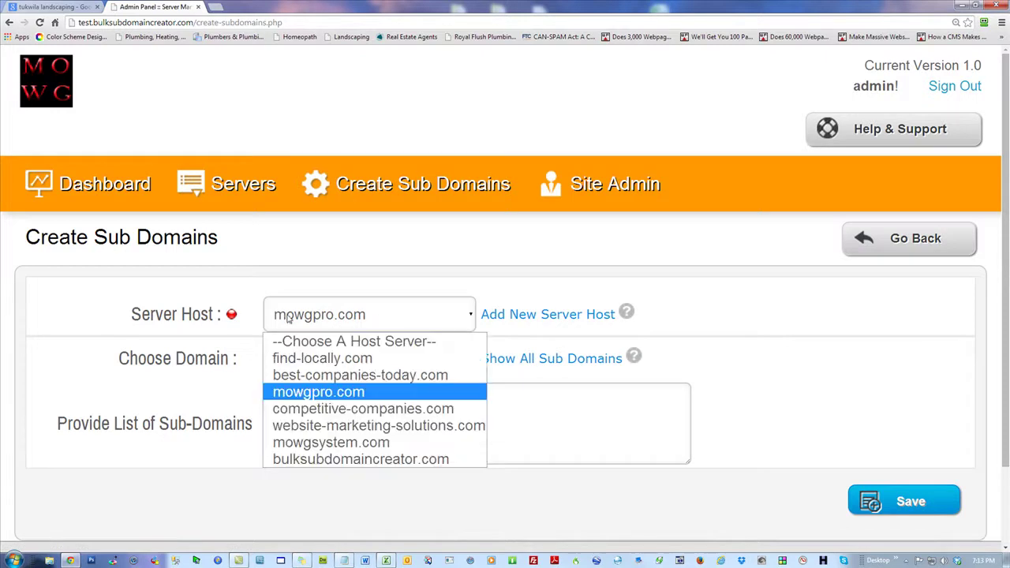
click(339, 315)
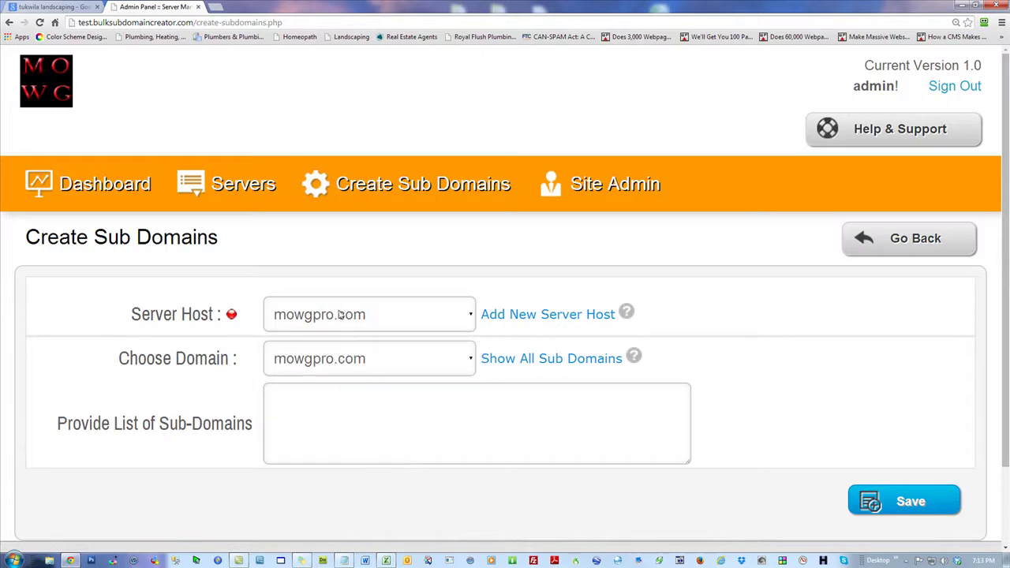
click(539, 315)
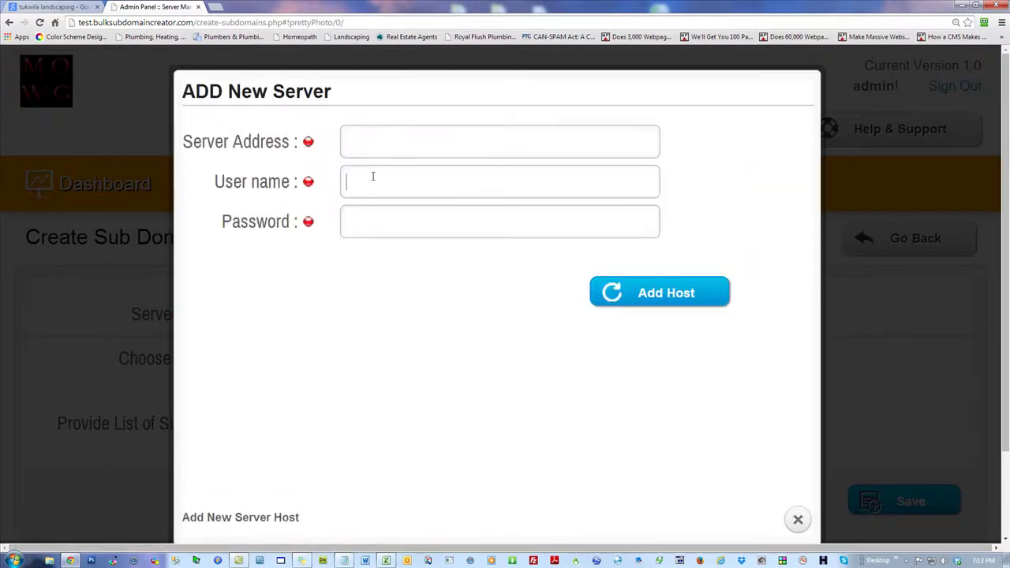
click(797, 519)
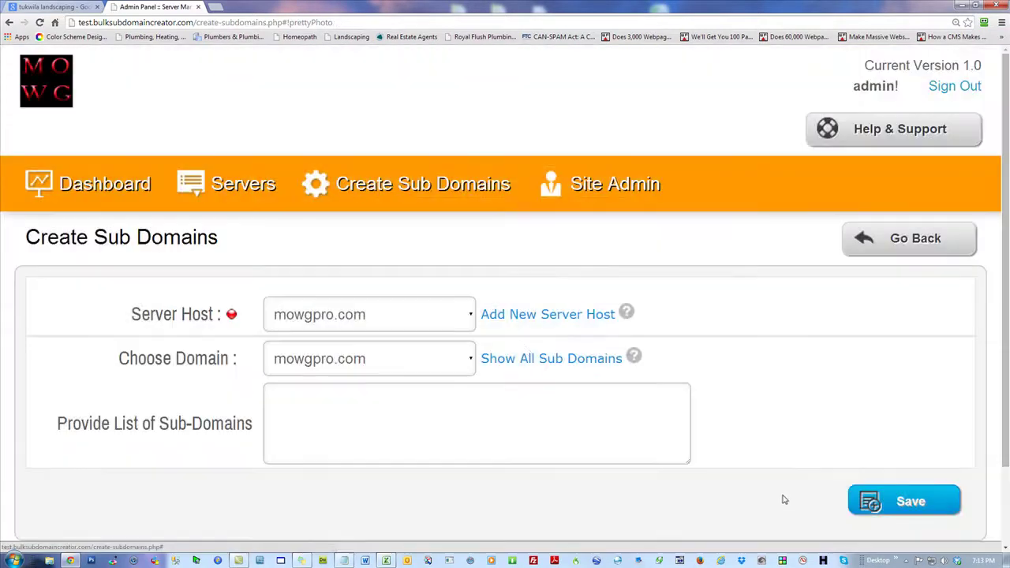
Step: Show all subdomains on mowgpro.com, compare the folder paths of the get-date-tonight and exotic-mexican entries, and close the list
click(576, 363)
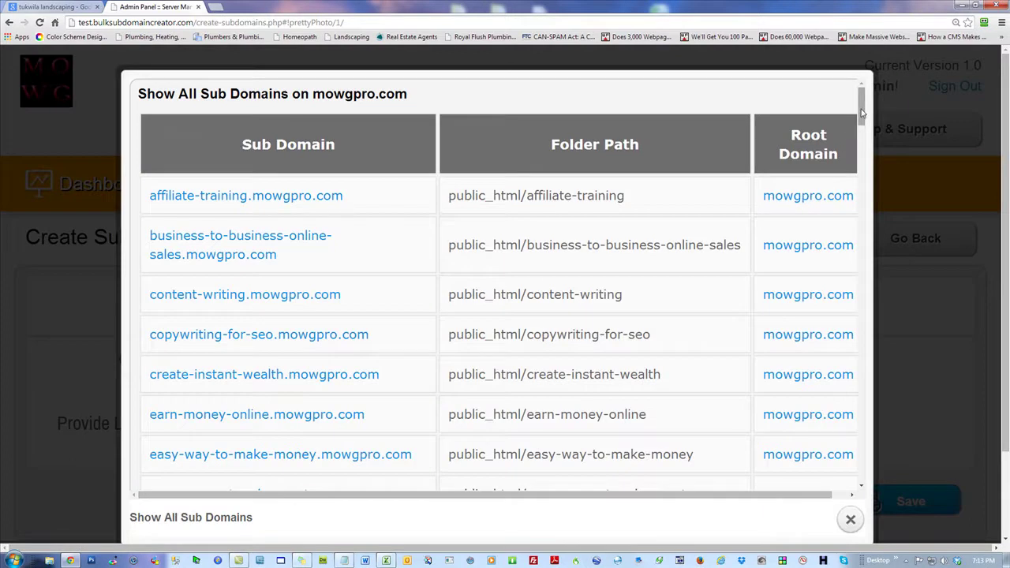
drag(862, 116, 863, 161)
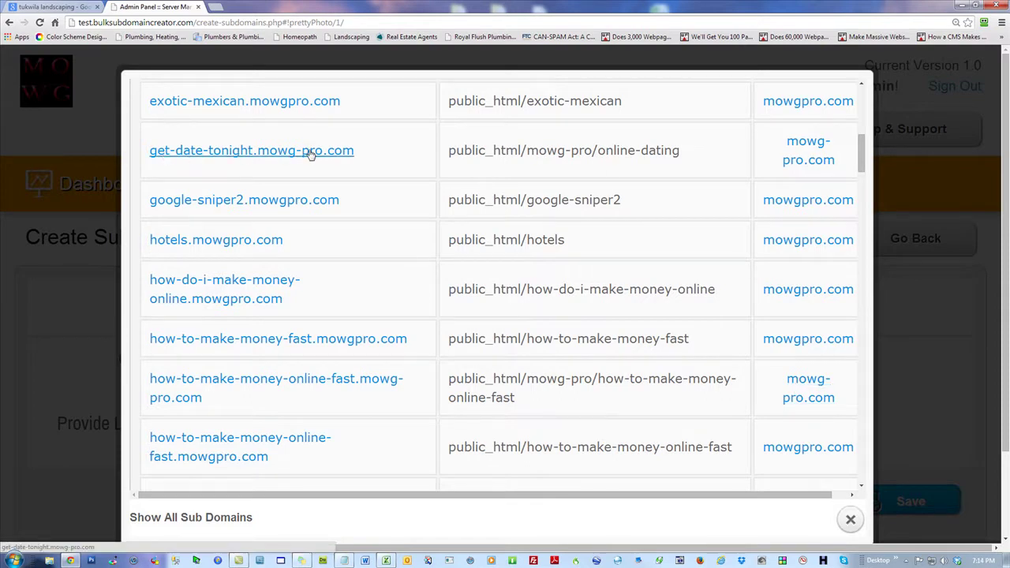
drag(448, 152, 593, 150)
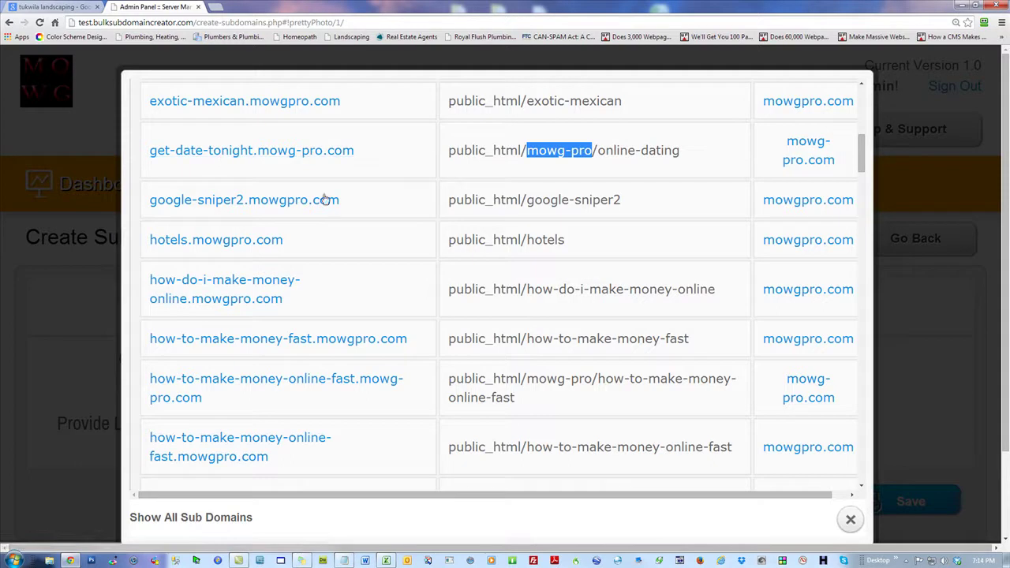
drag(597, 150, 715, 145)
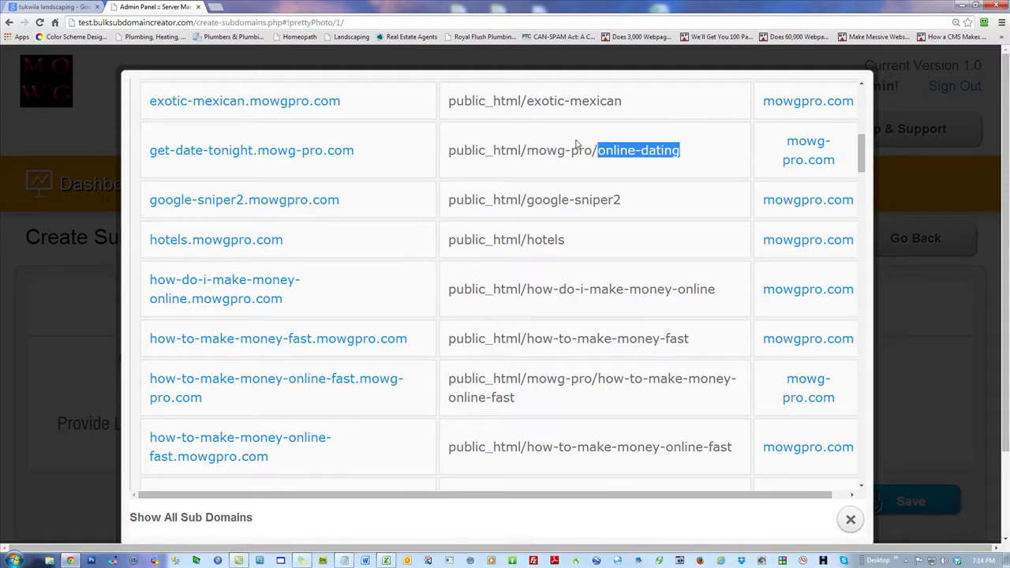
click(699, 150)
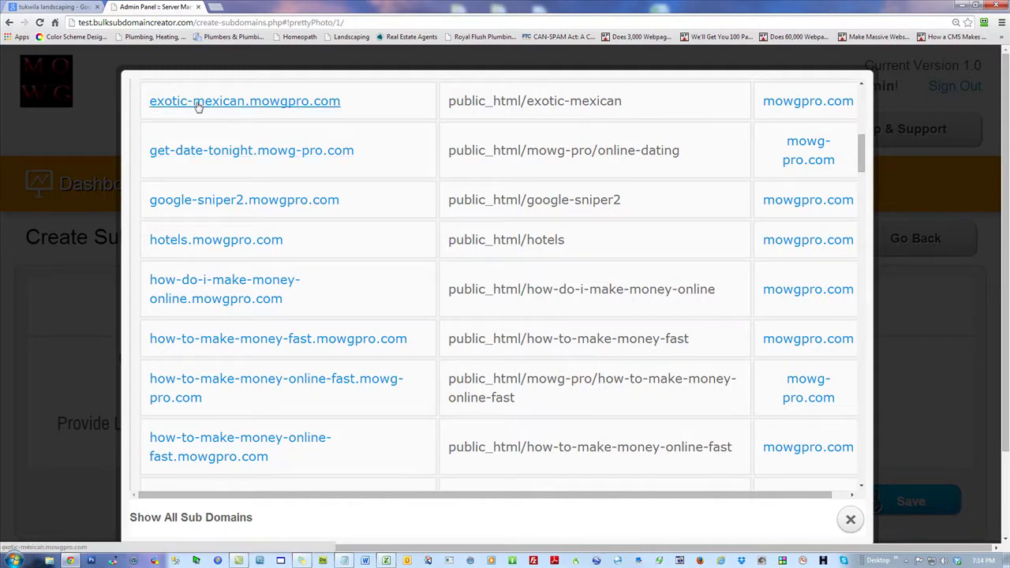
drag(625, 101, 534, 101)
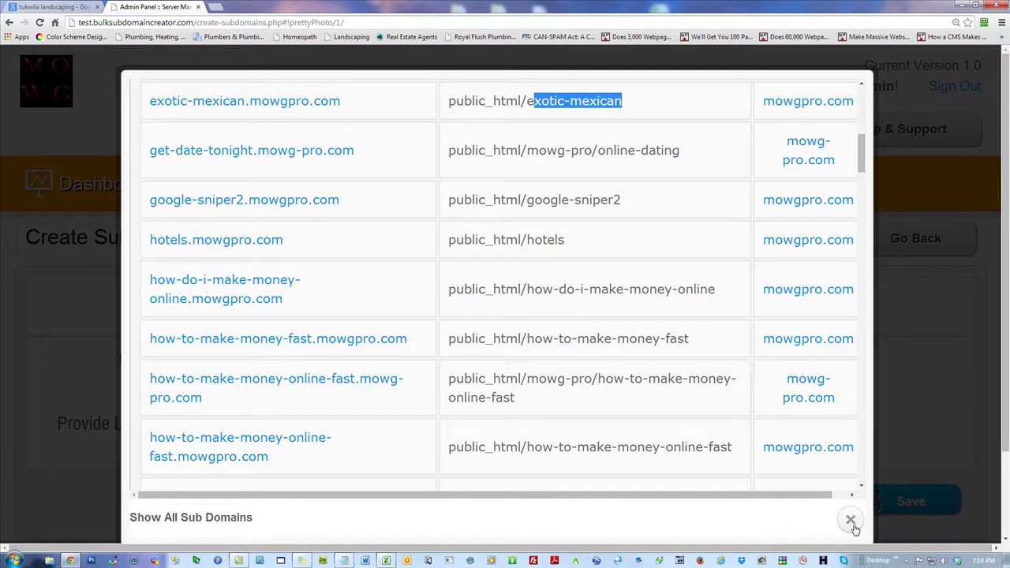
click(850, 521)
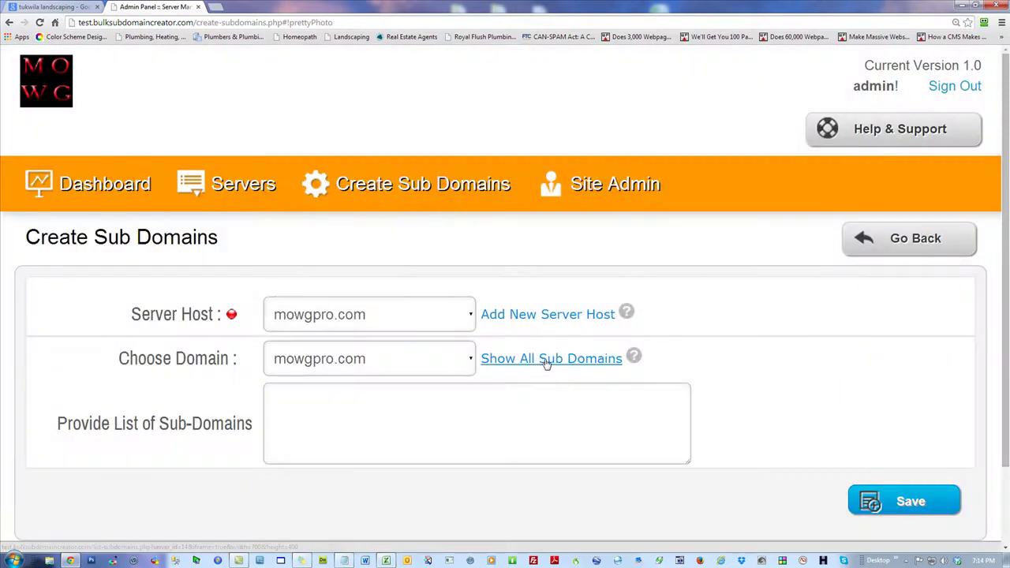
Step: Choose mowg-pro.com as the domain and briefly view the server's full subdomain list
click(381, 363)
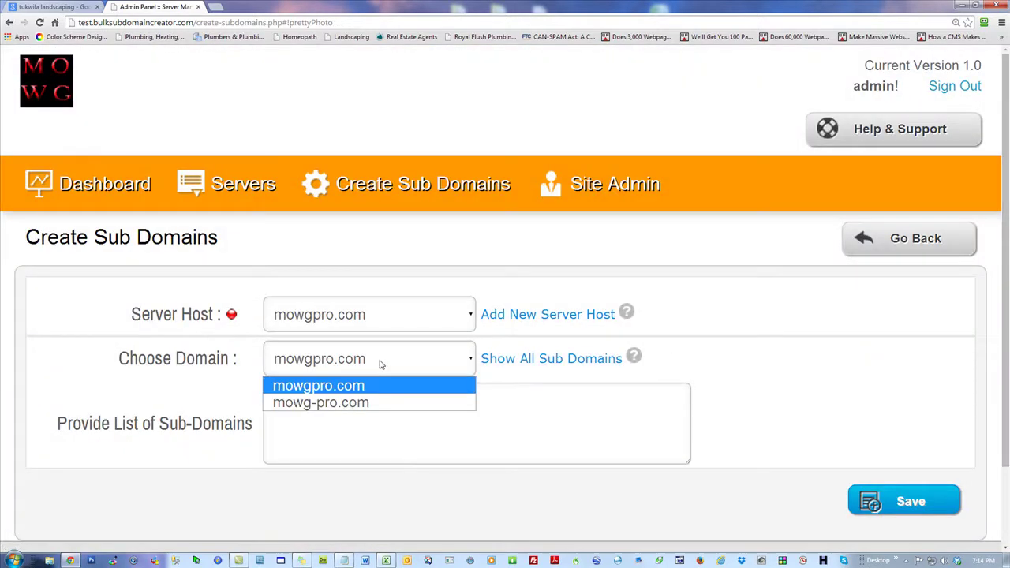
click(340, 403)
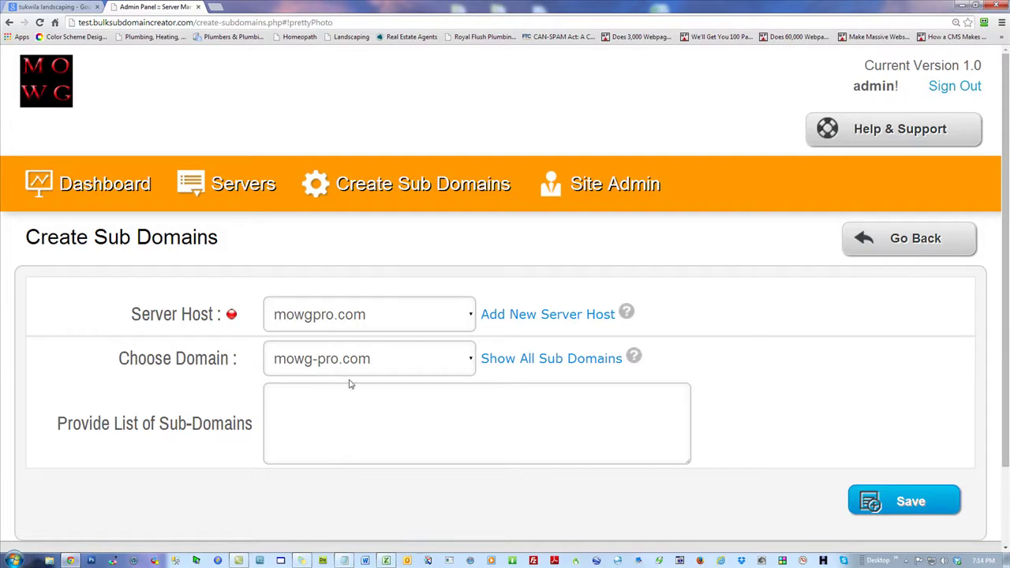
click(553, 361)
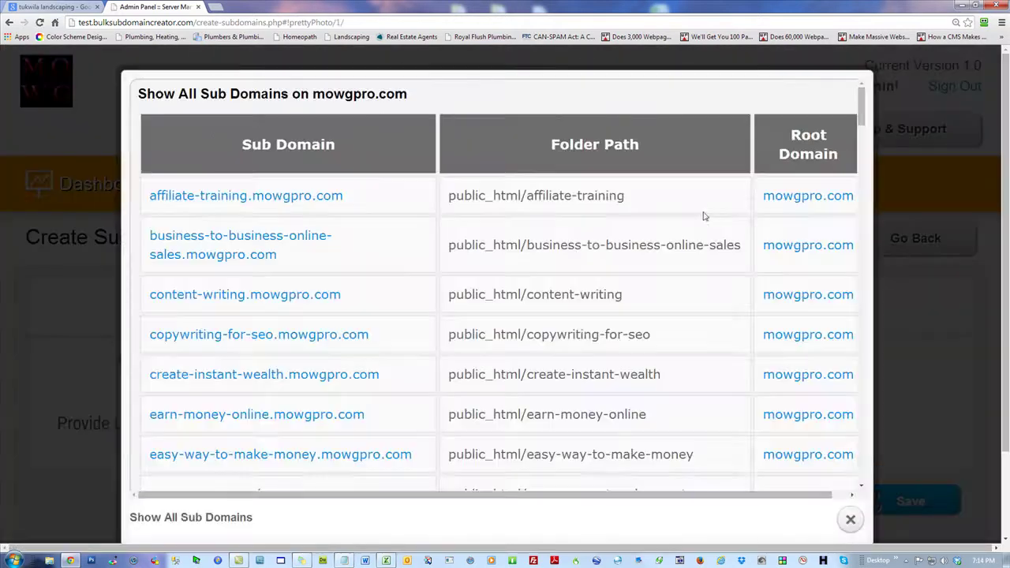
mouse_move(860, 107)
mouse_down()
mouse_move(874, 204)
mouse_move(875, 106)
mouse_up()
click(850, 520)
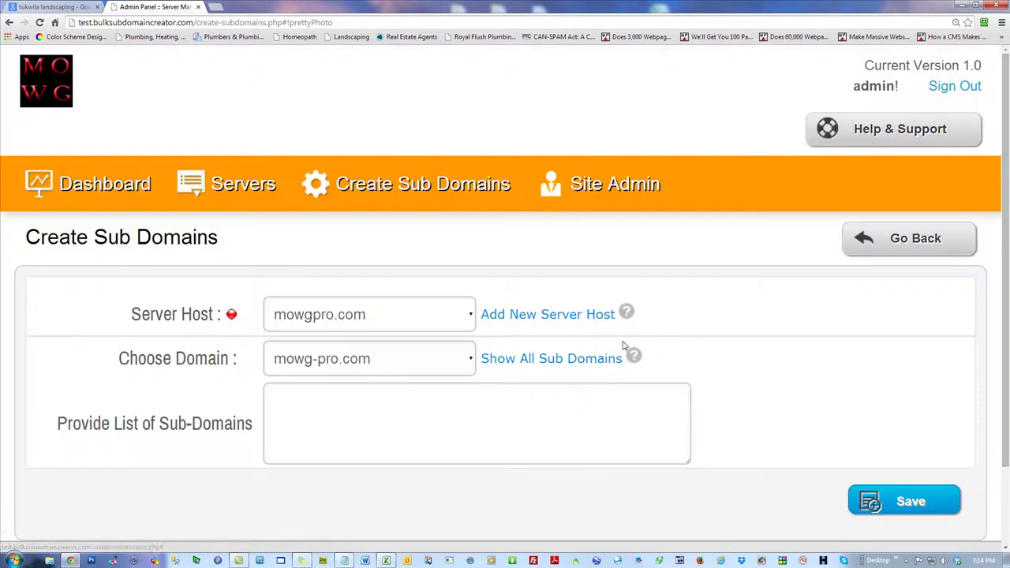
click(321, 361)
click(321, 361)
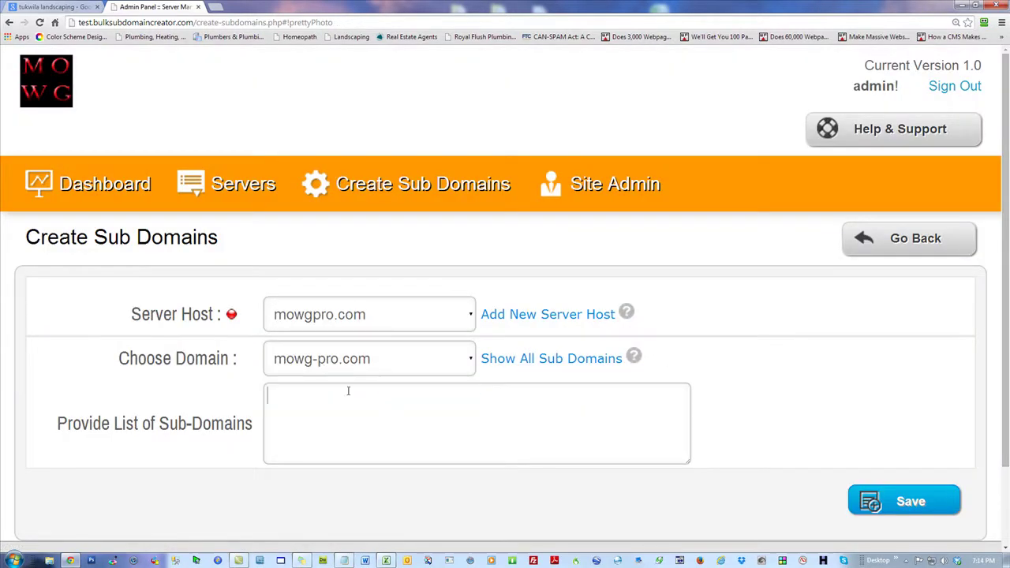
Step: Keep mowgpro.com as the server host and set the domain to mowgpro.com
click(324, 318)
click(324, 318)
click(354, 362)
click(330, 384)
Step: Move the browser window aside to uncover the desktop and close the untitled Notepad notes without saving
drag(369, 4, 716, 17)
drag(324, 274, 204, 81)
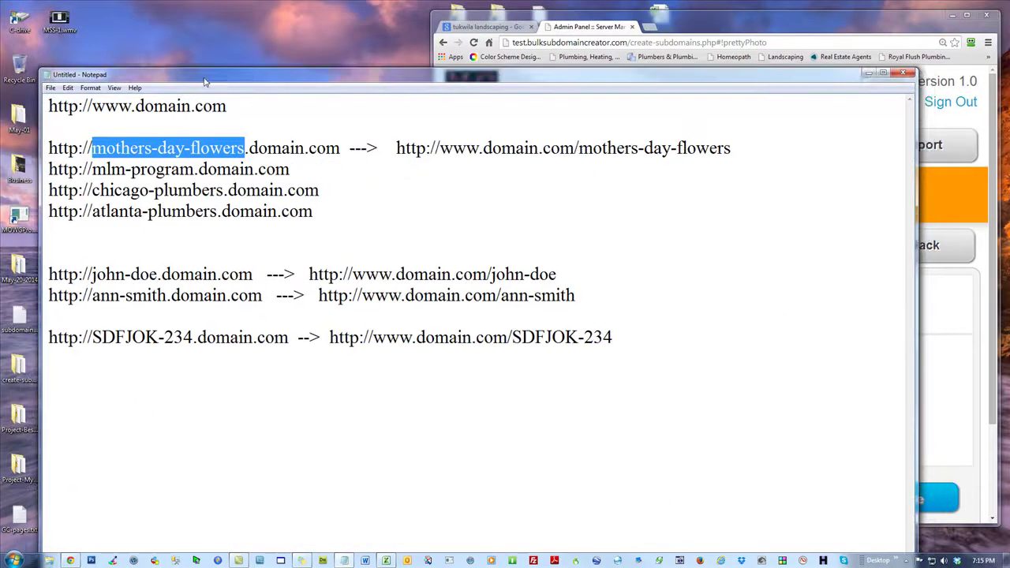
click(907, 74)
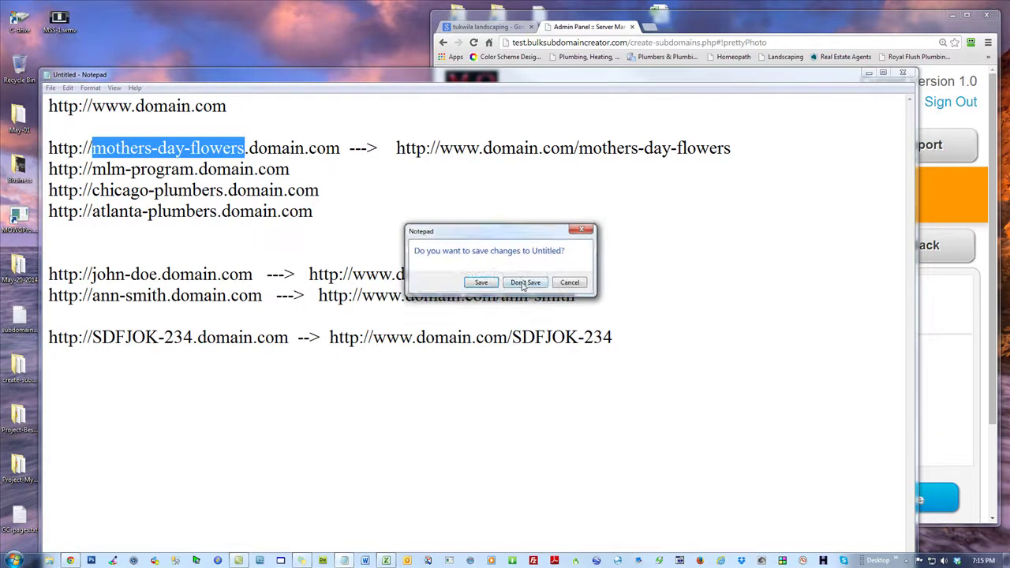
click(524, 283)
Step: Open subdomains.txt from the desktop and go through its list of subdomain names line by line
double_click(264, 165)
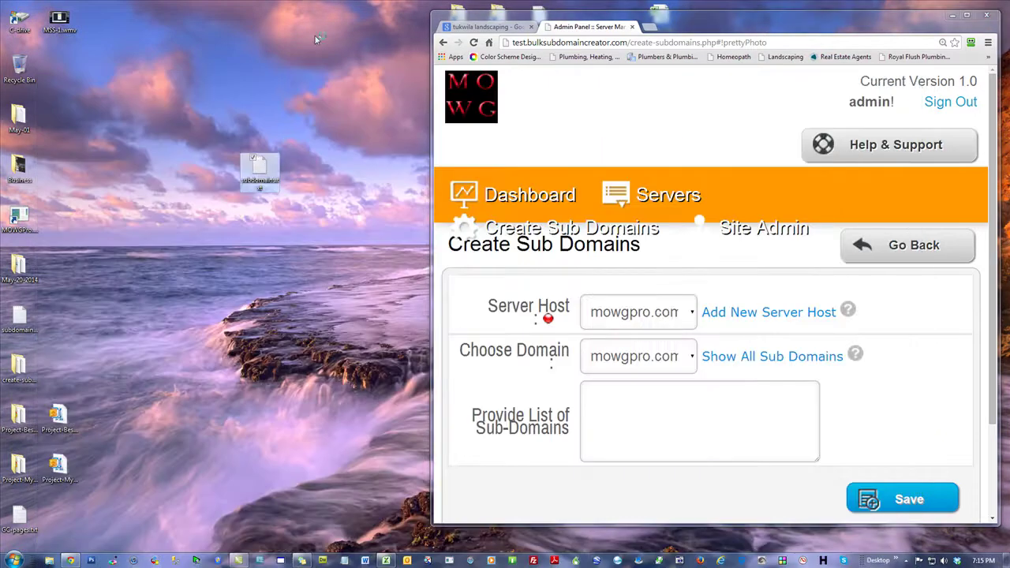
drag(188, 223, 191, 108)
click(318, 267)
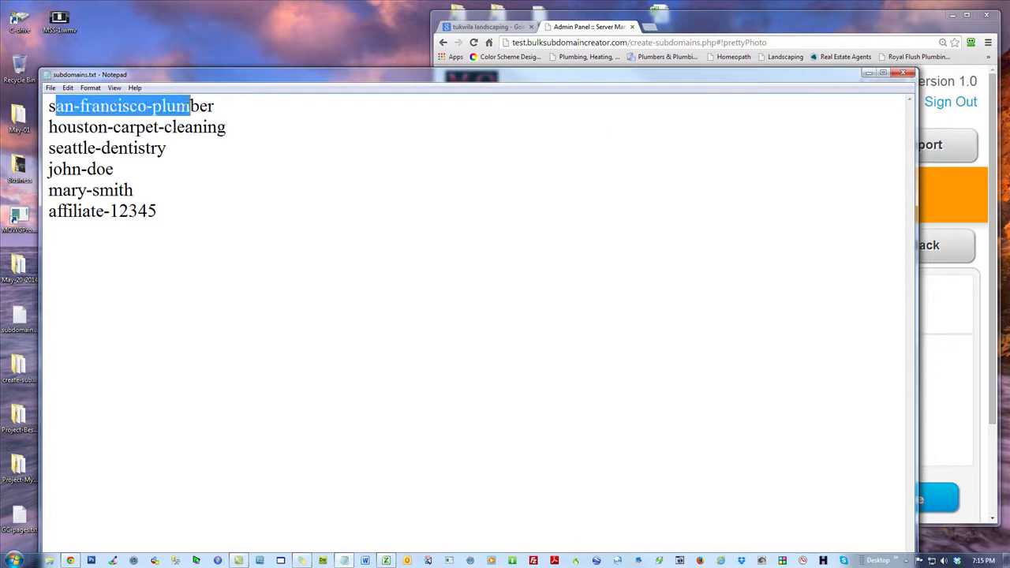
drag(85, 128, 260, 133)
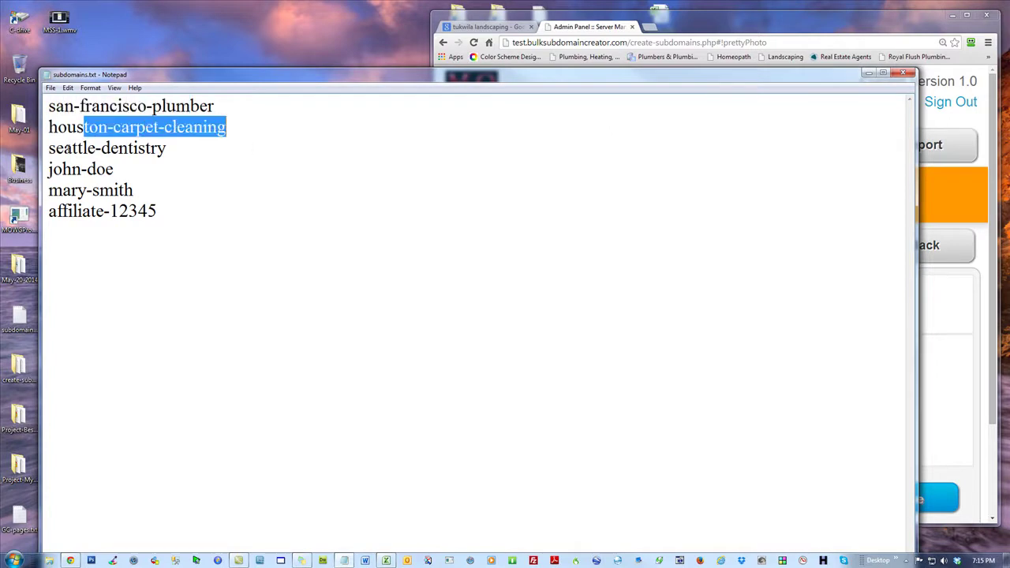
drag(64, 148, 180, 149)
drag(53, 170, 116, 177)
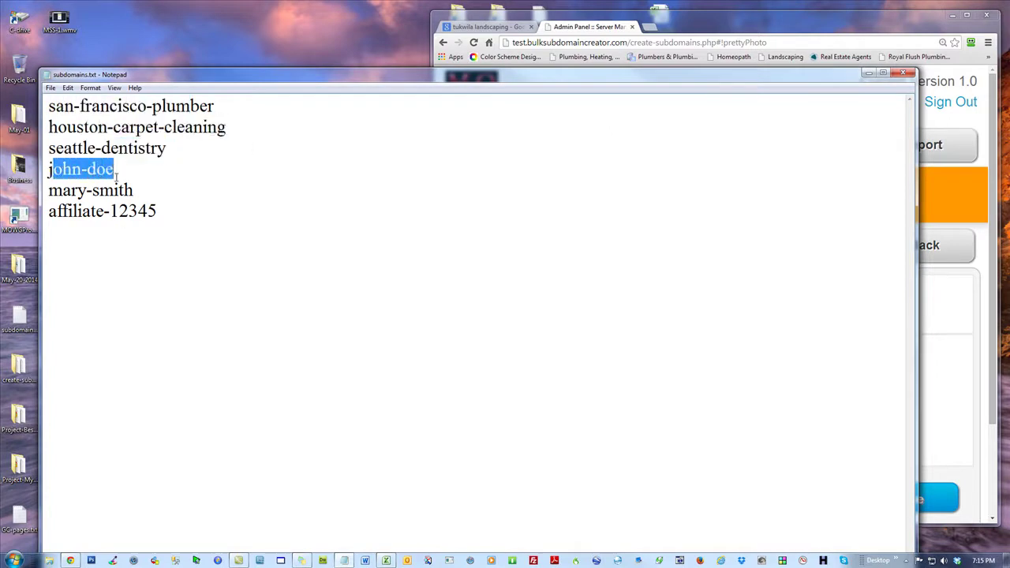
drag(63, 198, 142, 199)
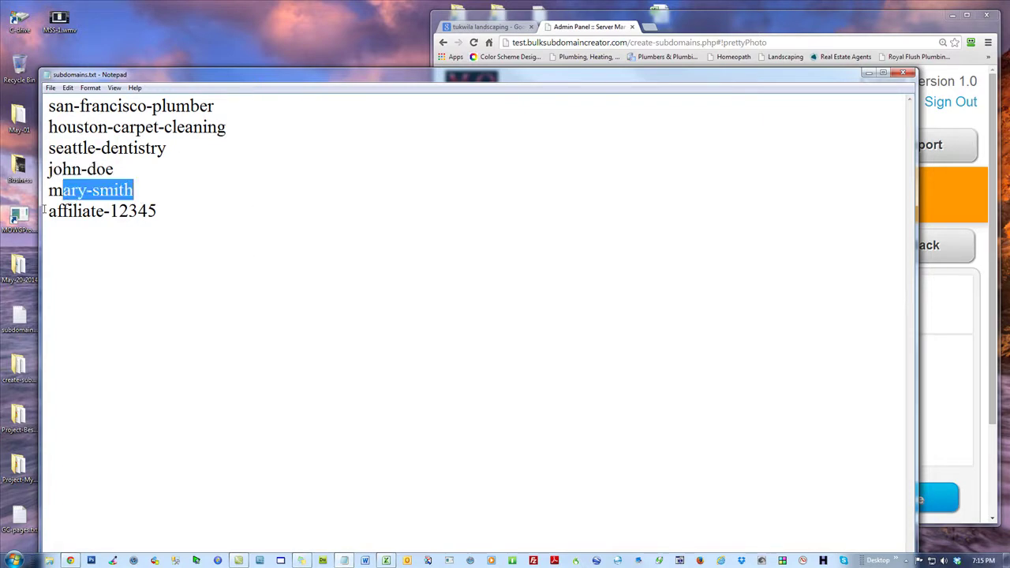
drag(50, 212, 201, 210)
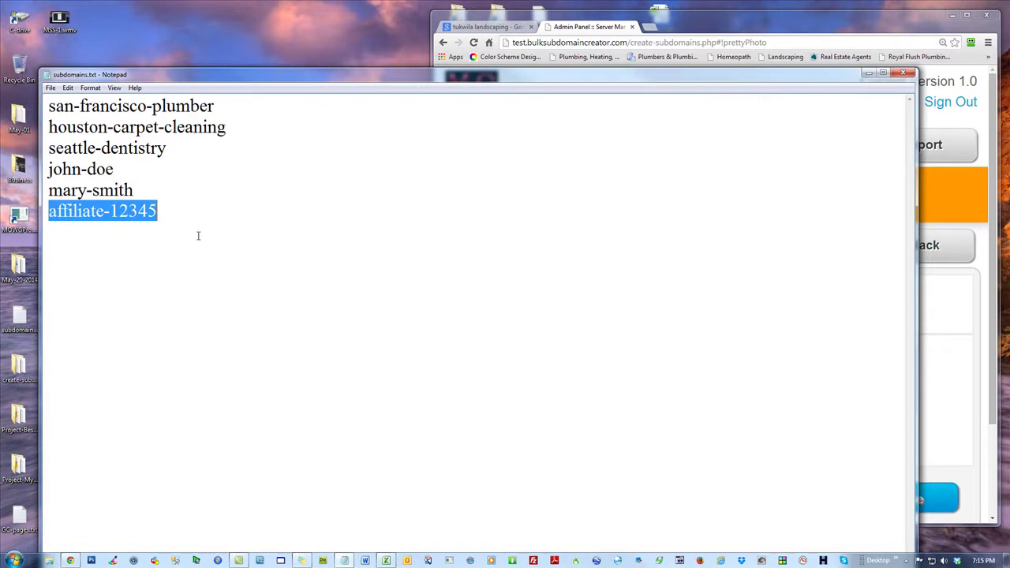
click(202, 229)
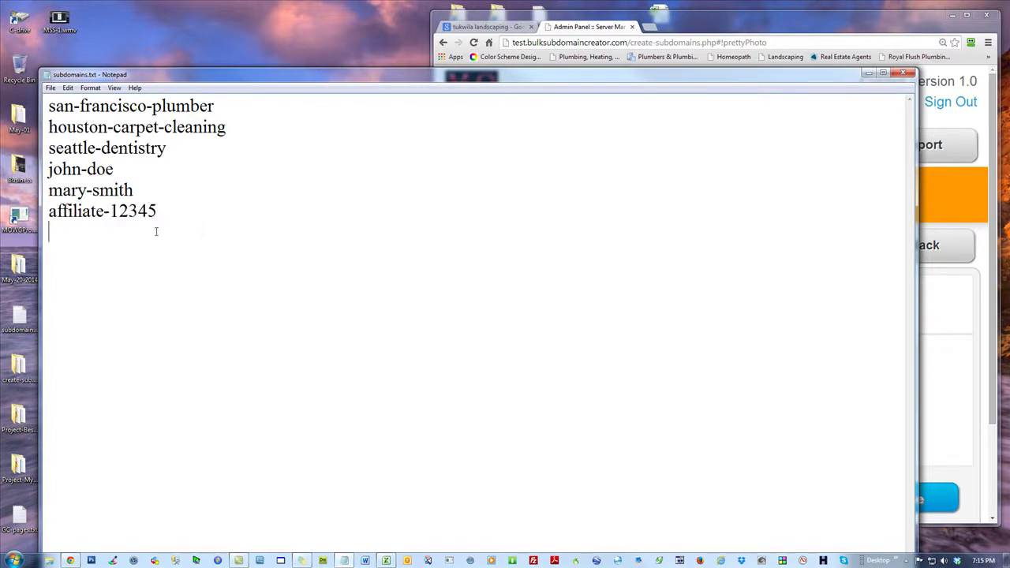
Step: Copy all the names from subdomains.txt into the sub-domains list in the browser and save to create them on mowgpro.com
drag(228, 79, 265, 191)
drag(234, 318, 98, 214)
click(404, 392)
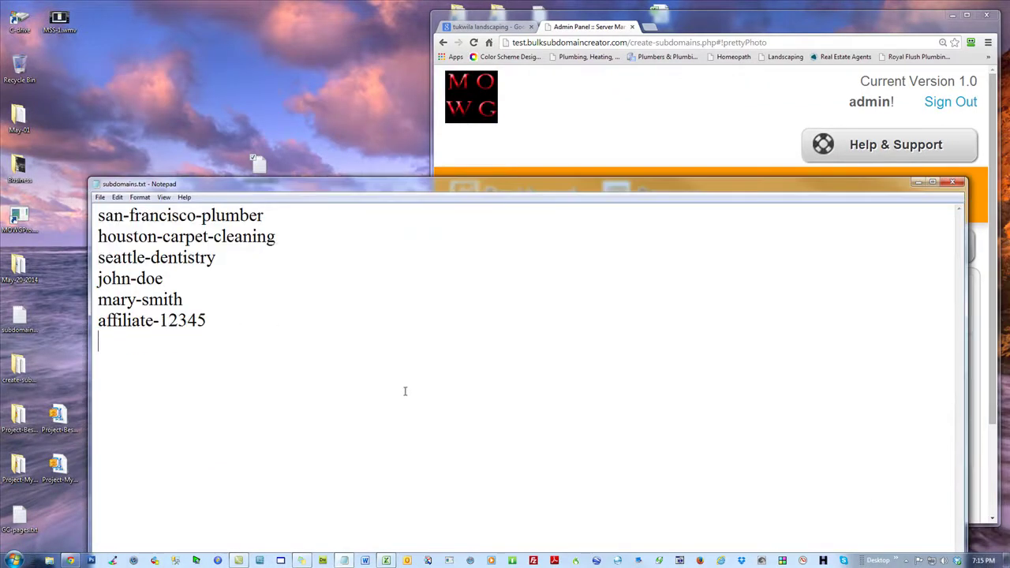
key(ctrl+a)
key(ctrl+c)
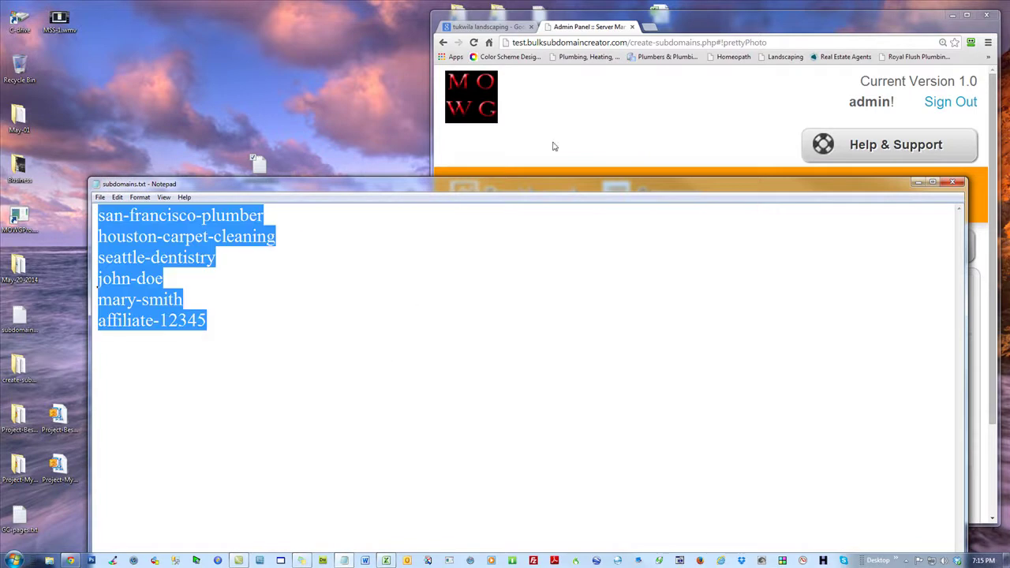
key(alt+Tab)
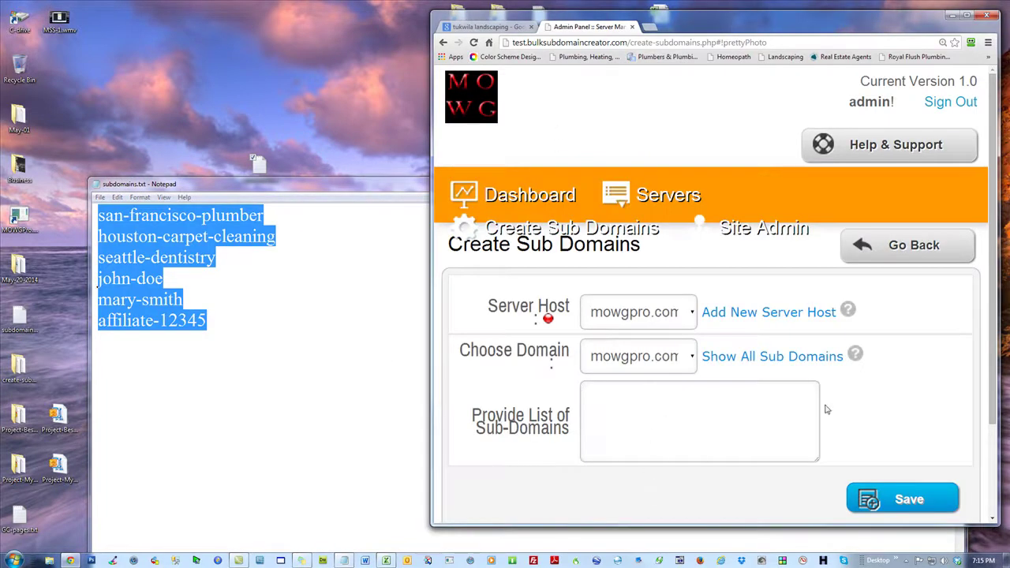
key(ctrl+v)
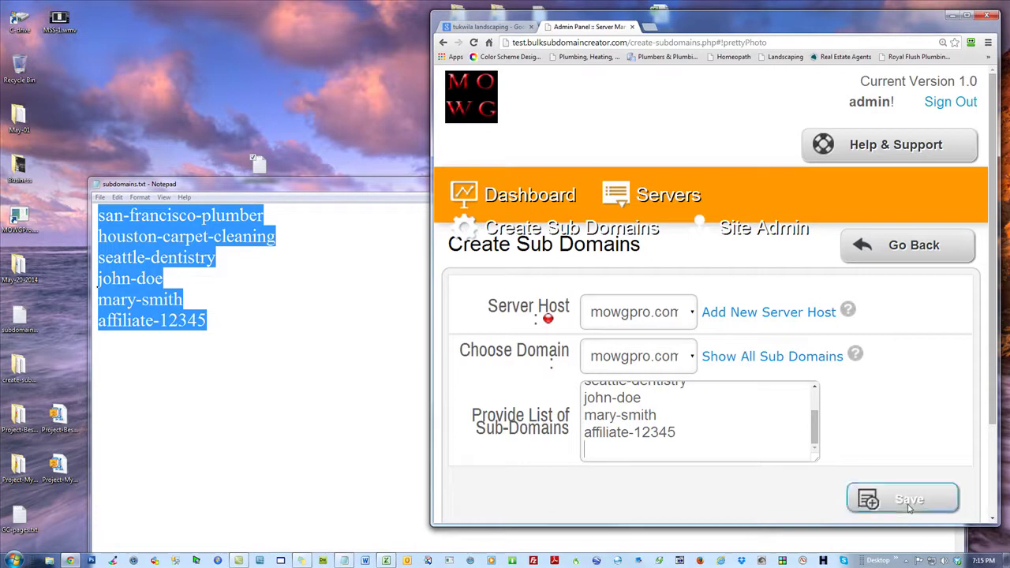
click(966, 15)
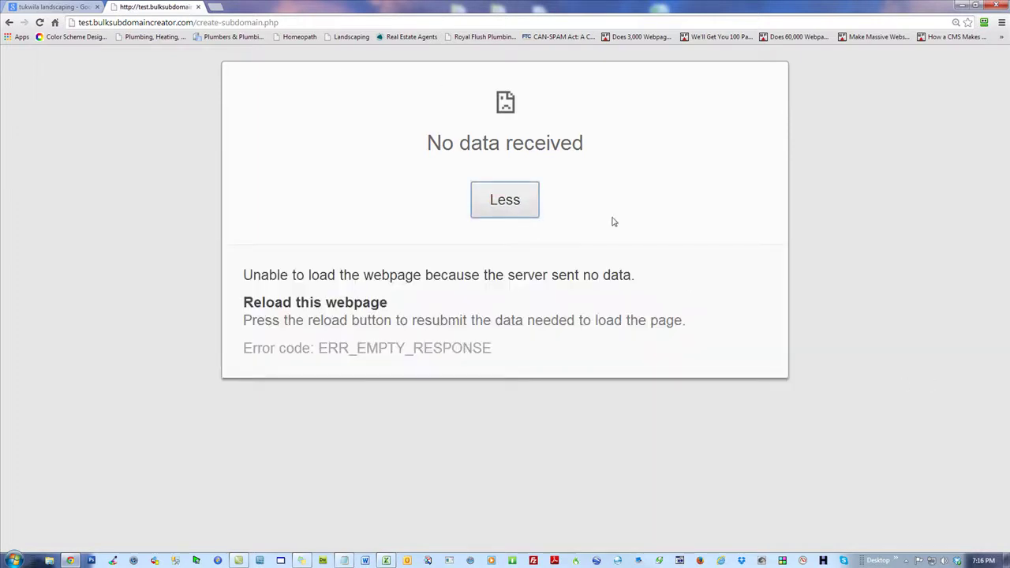
Step: Return from the error page to the Create Sub Domains form and choose mowgpro.com as the server host
click(527, 204)
click(10, 23)
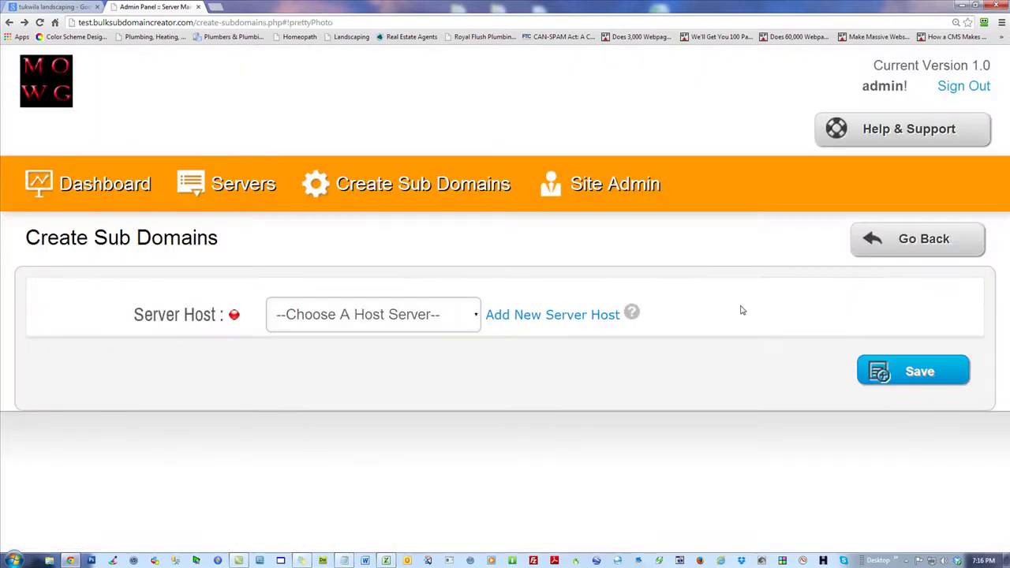
click(377, 314)
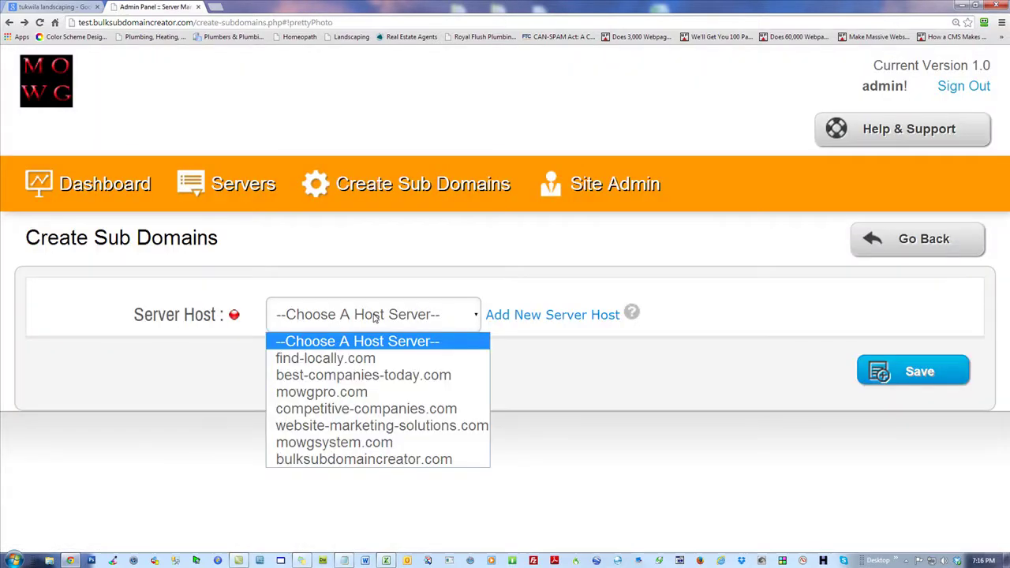
click(333, 392)
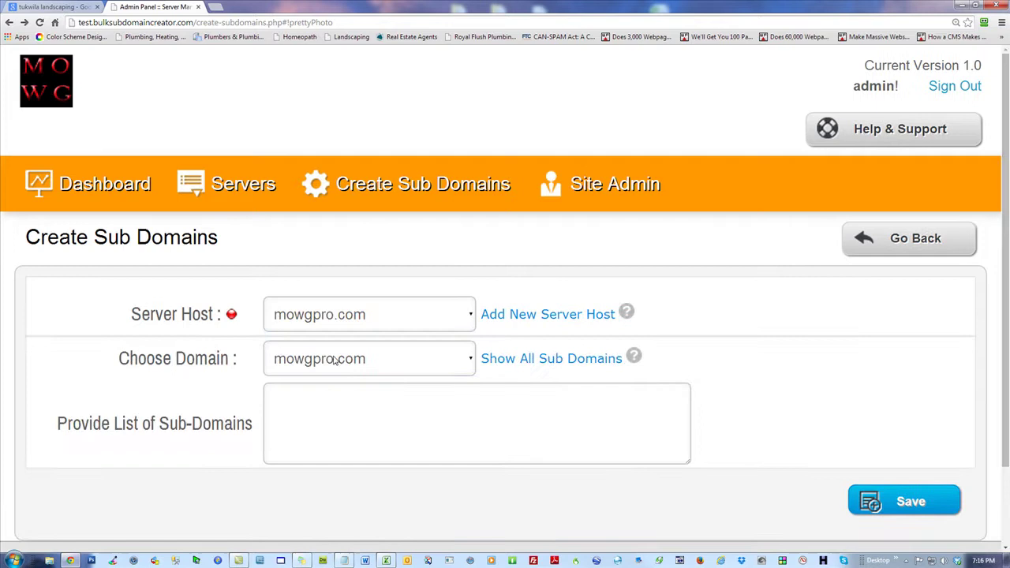
Step: Show all subdomains on mowgpro.com and check the list against the names in subdomains.txt
click(527, 360)
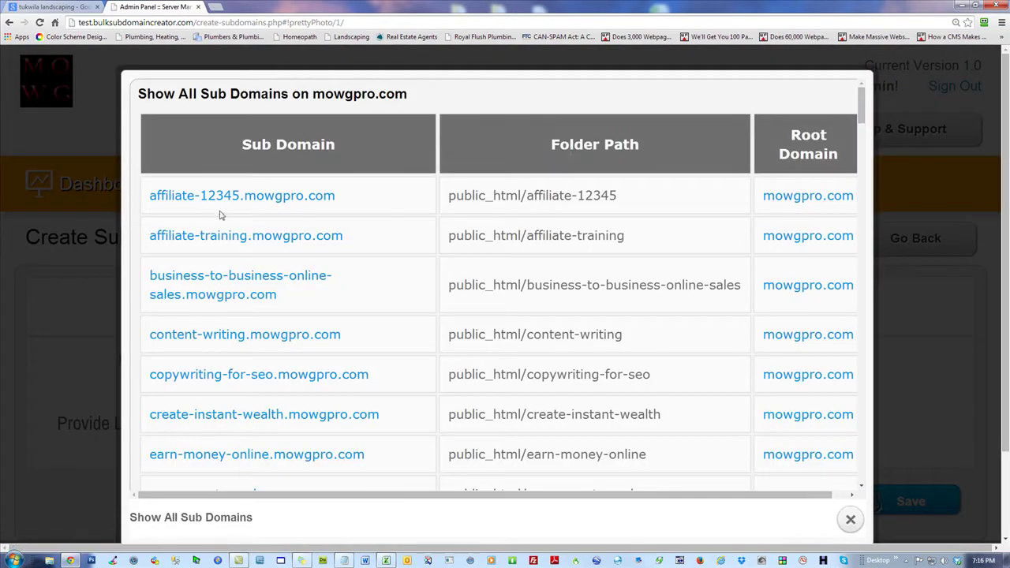
drag(328, 6, 602, 16)
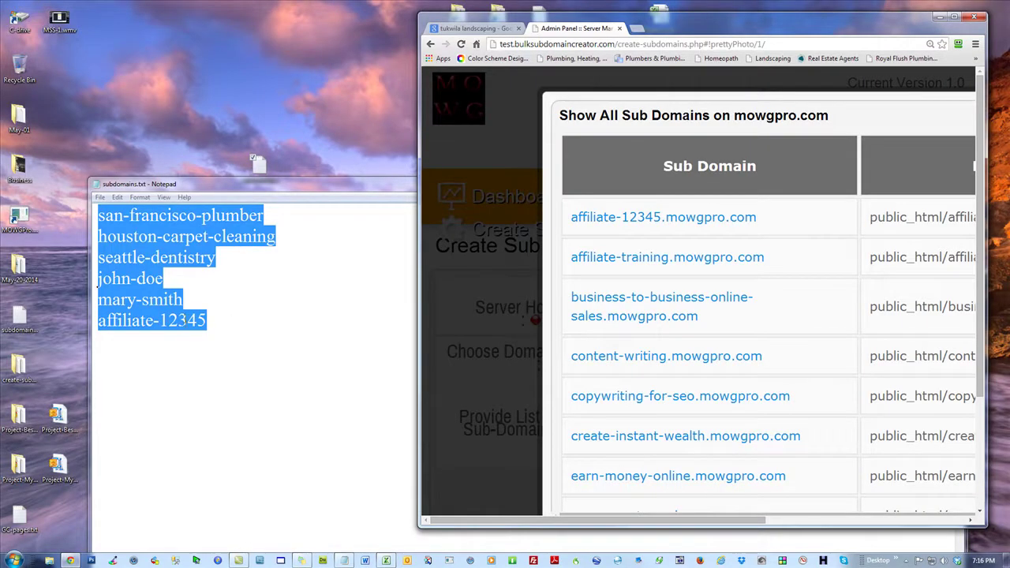
drag(695, 32, 585, 0)
drag(865, 103, 867, 218)
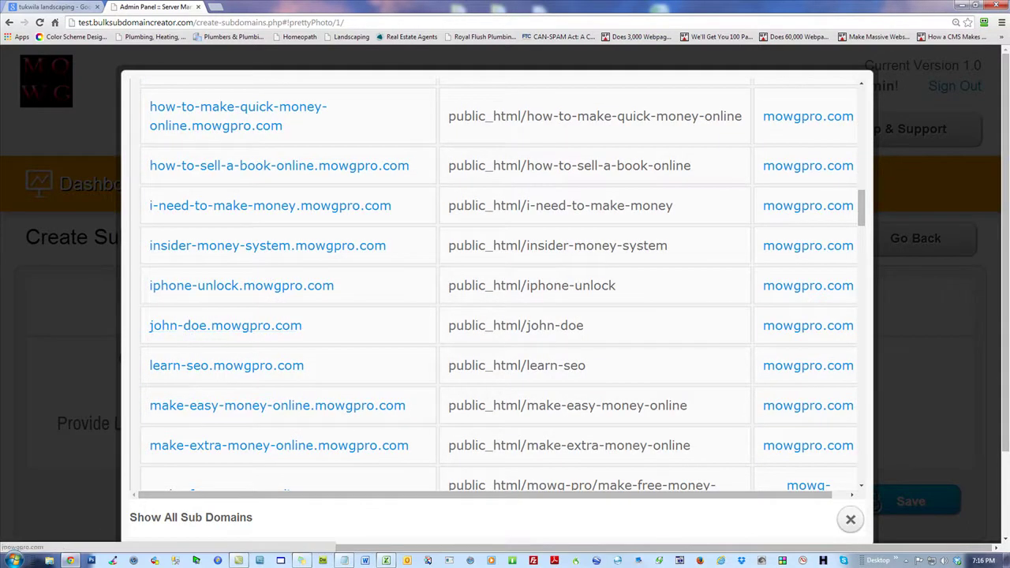
click(976, 7)
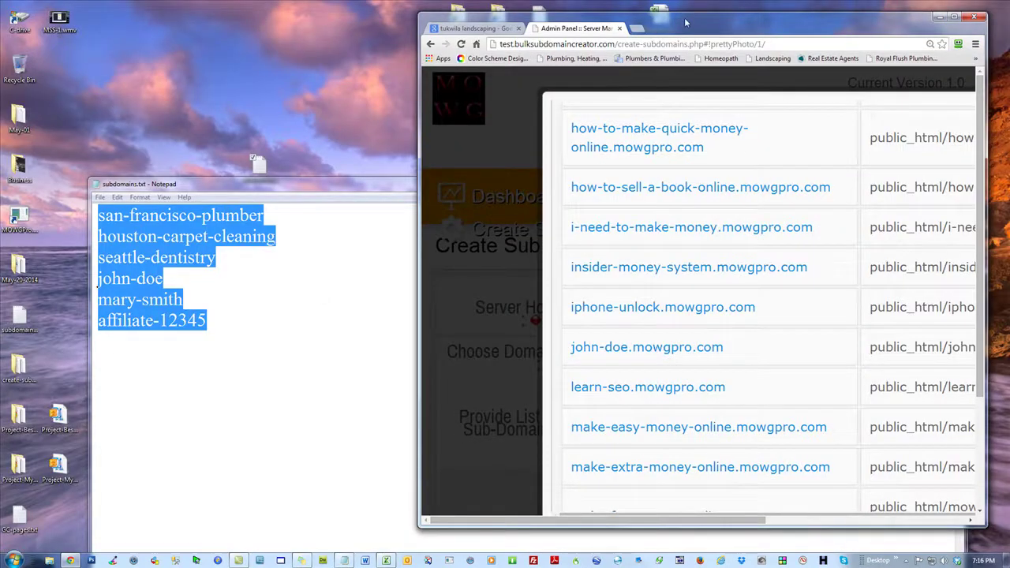
drag(687, 22, 537, 20)
click(805, 15)
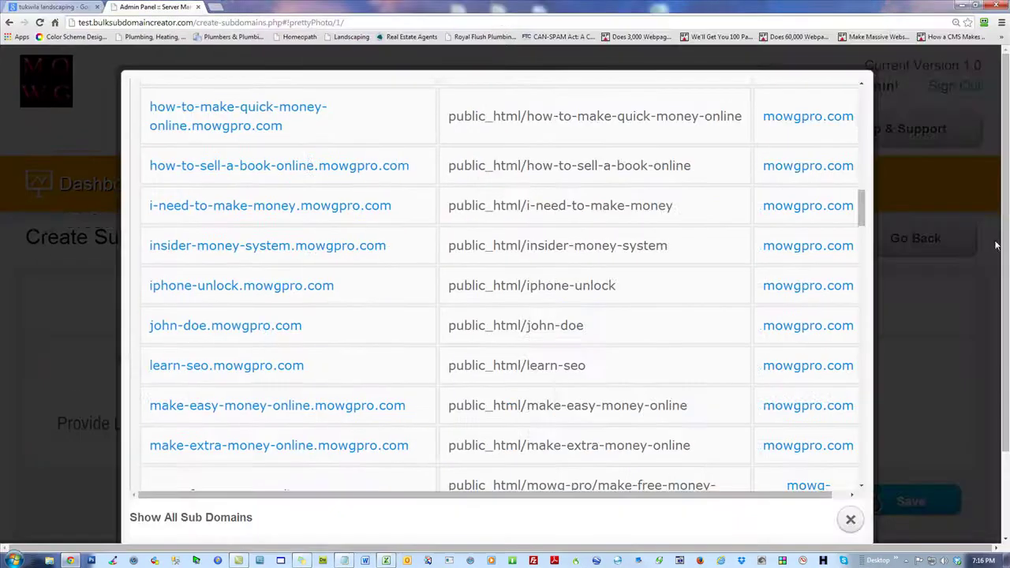
scroll(864, 197, up, 1)
drag(864, 198, 871, 149)
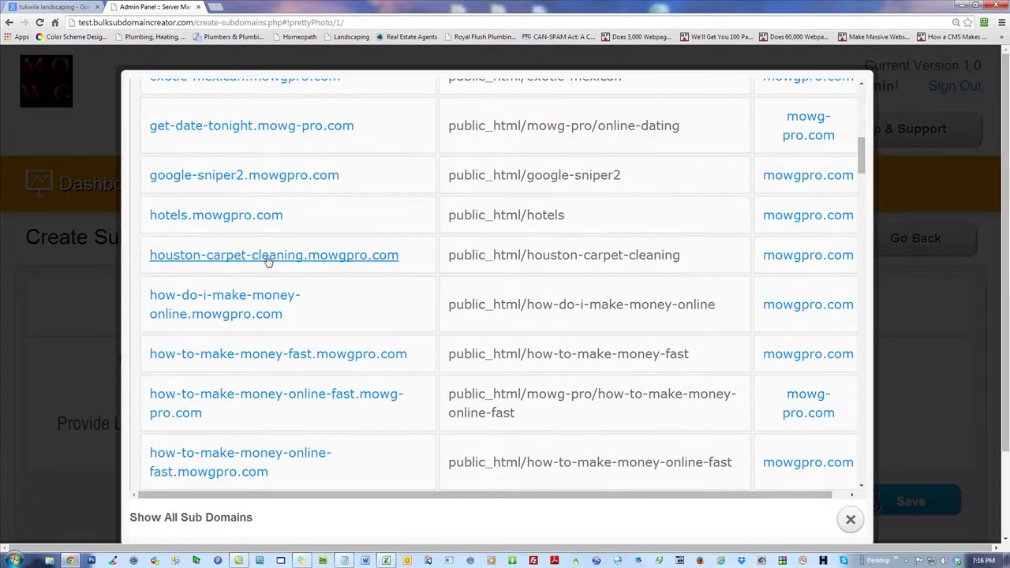
Step: View the houston-carpet-cleaning subdomain's site, close it, check its folder path, and close the subdomain list
click(339, 255)
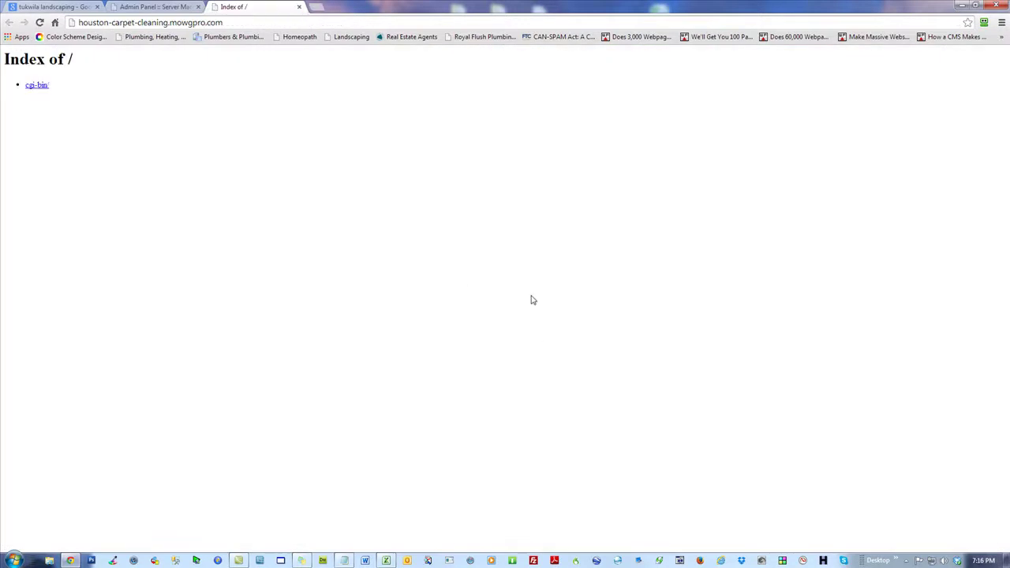
click(299, 7)
drag(682, 255, 448, 260)
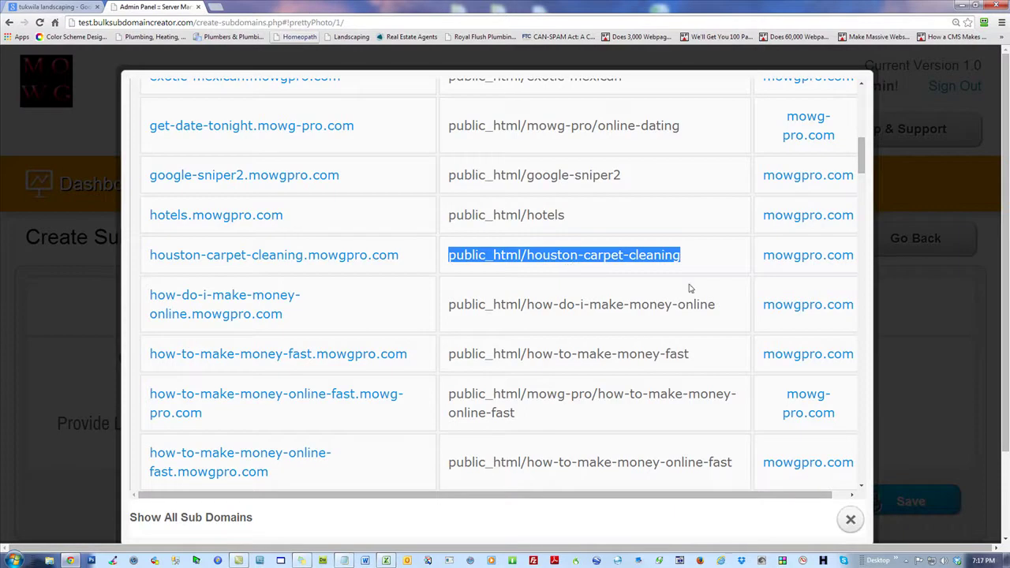
click(850, 519)
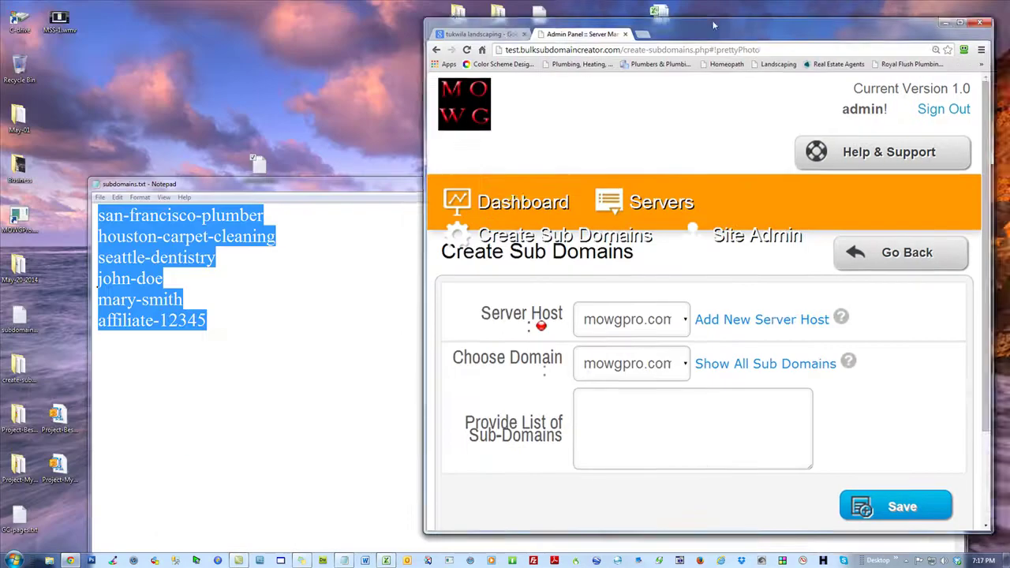
Step: Paste the copied subdomain names into the sub-domains list again, save the form, and maximize the browser window
drag(338, 13, 733, 26)
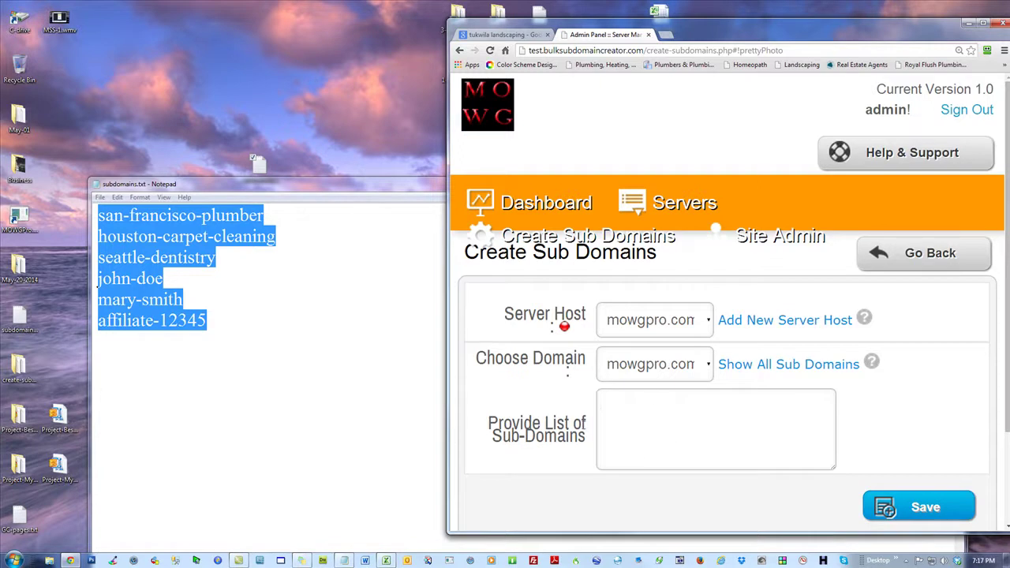
right_click(665, 424)
click(712, 322)
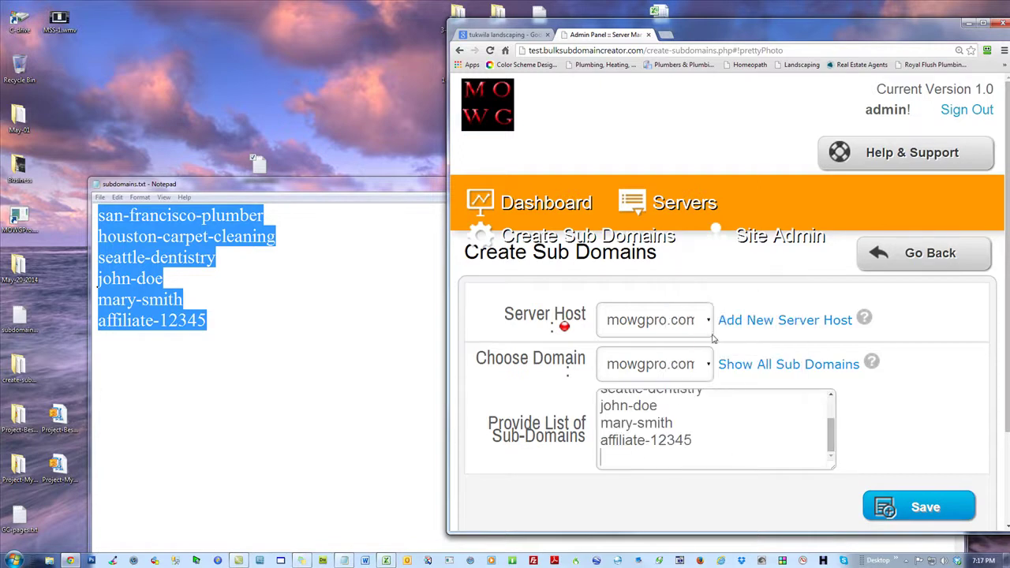
click(899, 505)
click(984, 26)
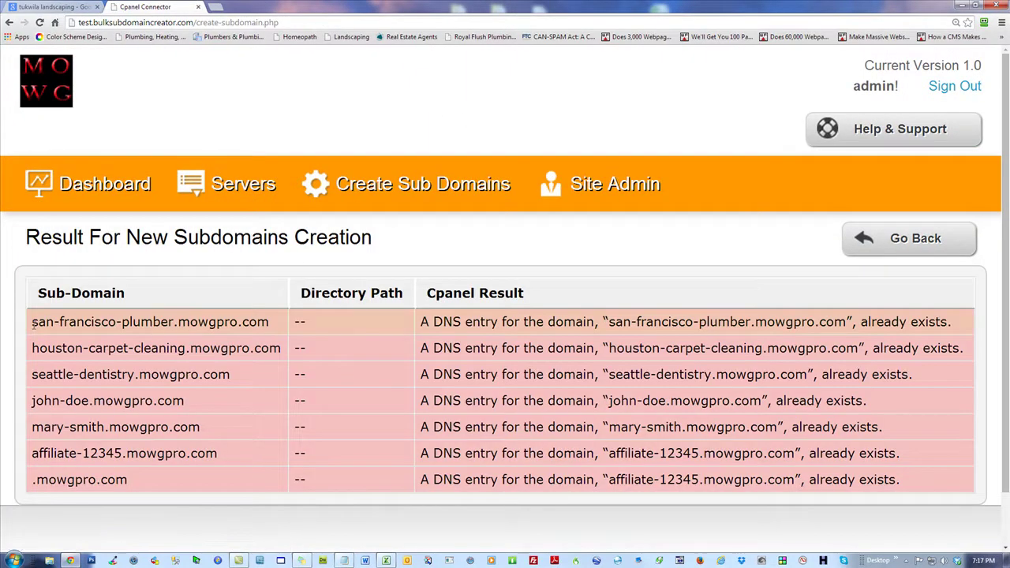
Step: Examine the creation results, reading the Cpanel message for san-francisco-plumber and the blank-name entry in the last row
drag(35, 322, 176, 329)
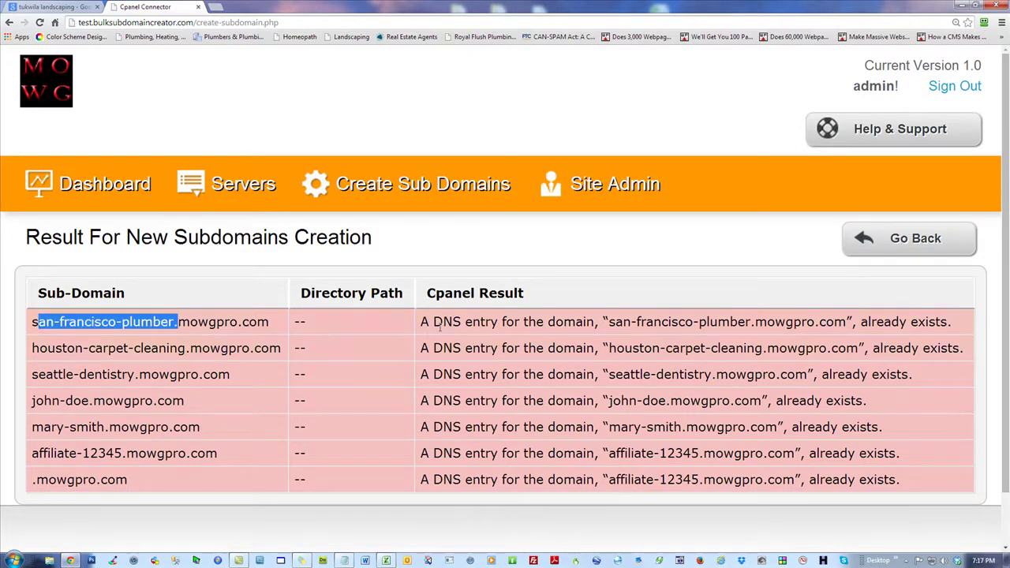
drag(430, 321, 609, 328)
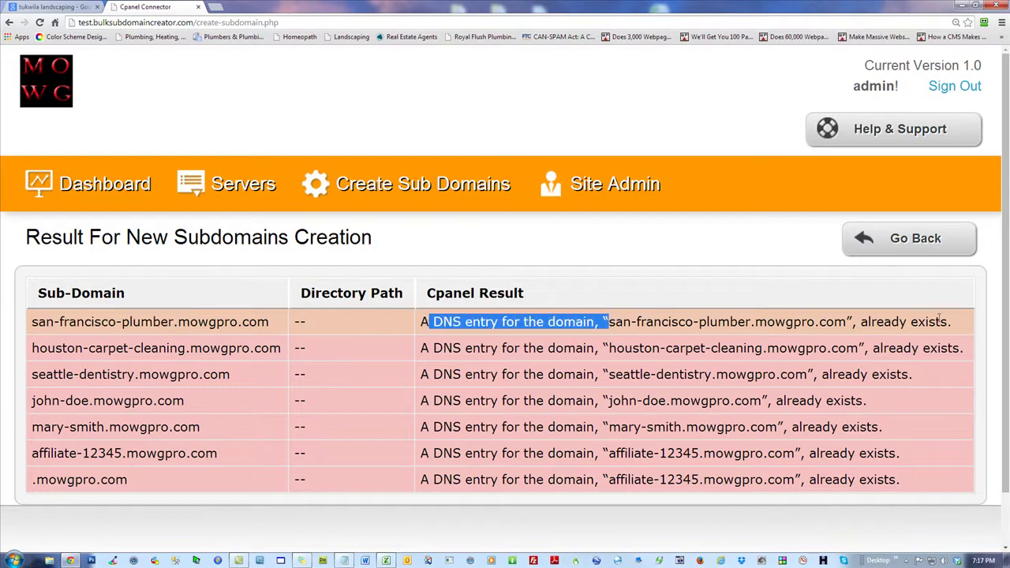
drag(955, 323, 857, 323)
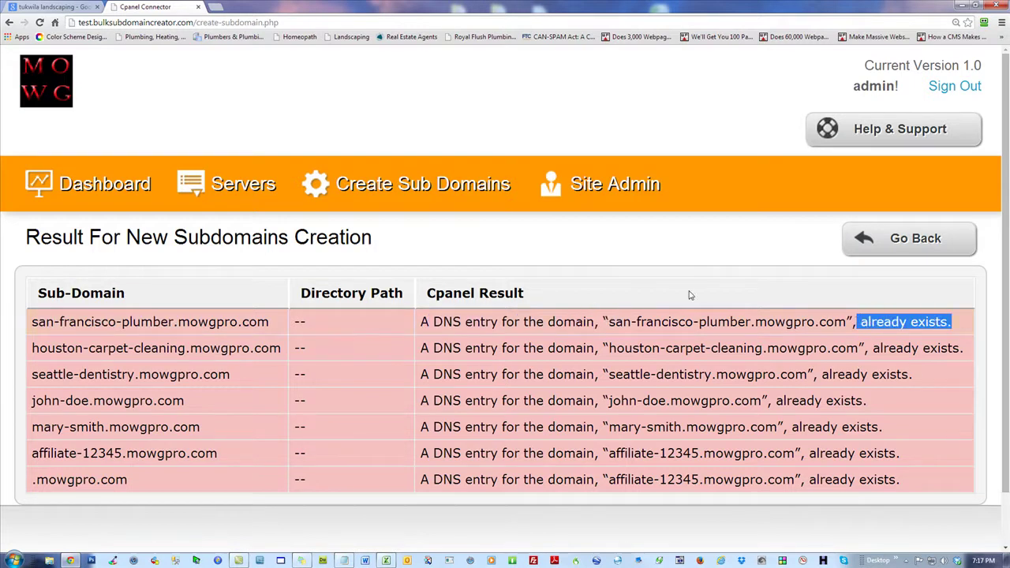
drag(609, 322, 846, 323)
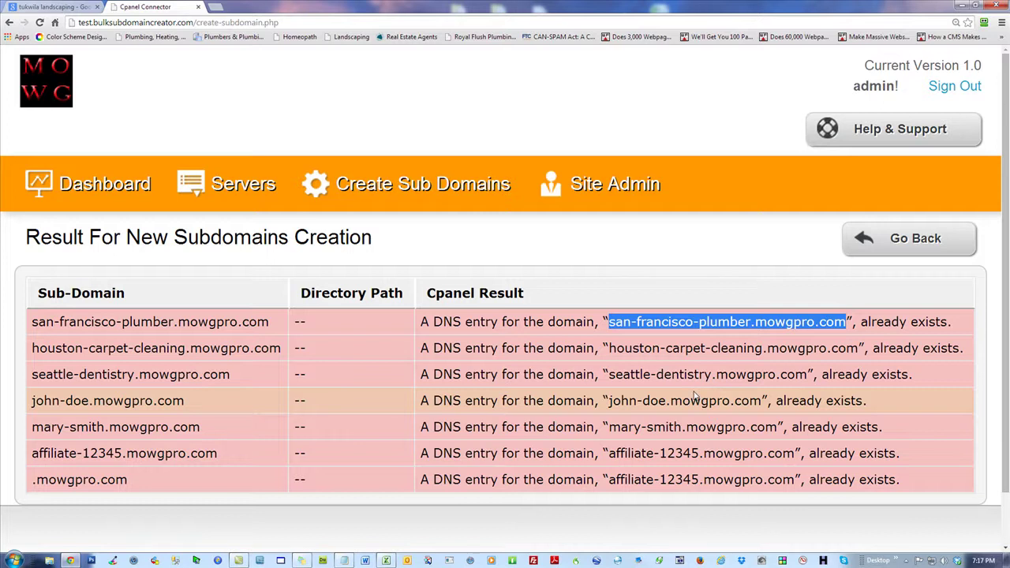
scroll(604, 355, down, 1)
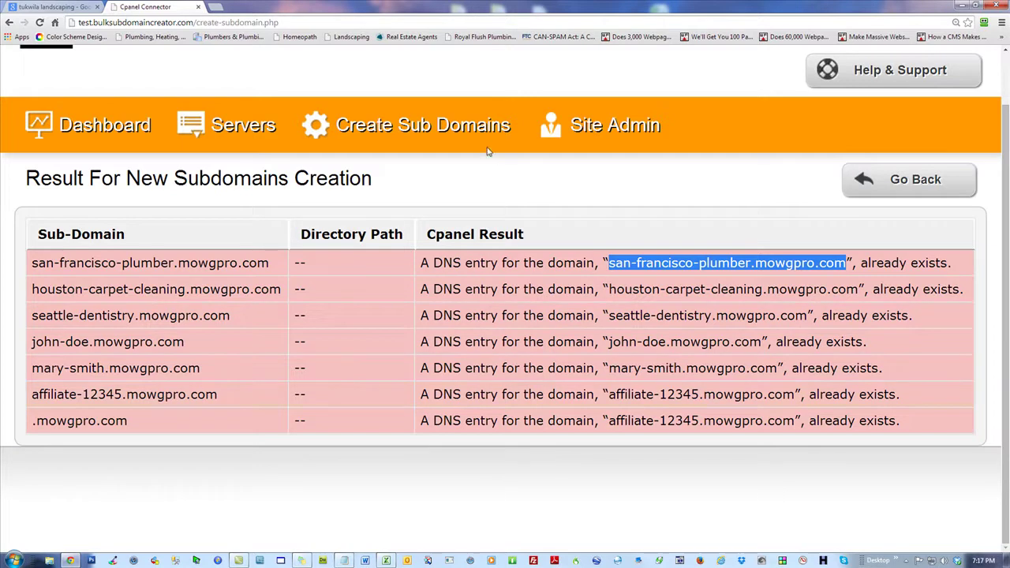
drag(33, 422, 177, 424)
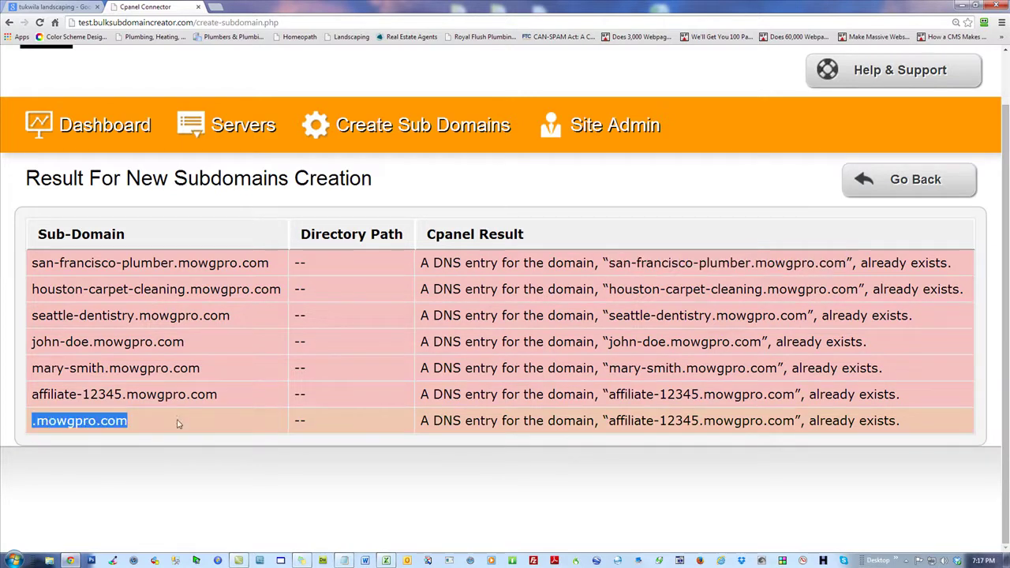
Step: Start a new subdomain creation with mowgpro.com as the server host and mowg-pro.com as the domain
click(422, 125)
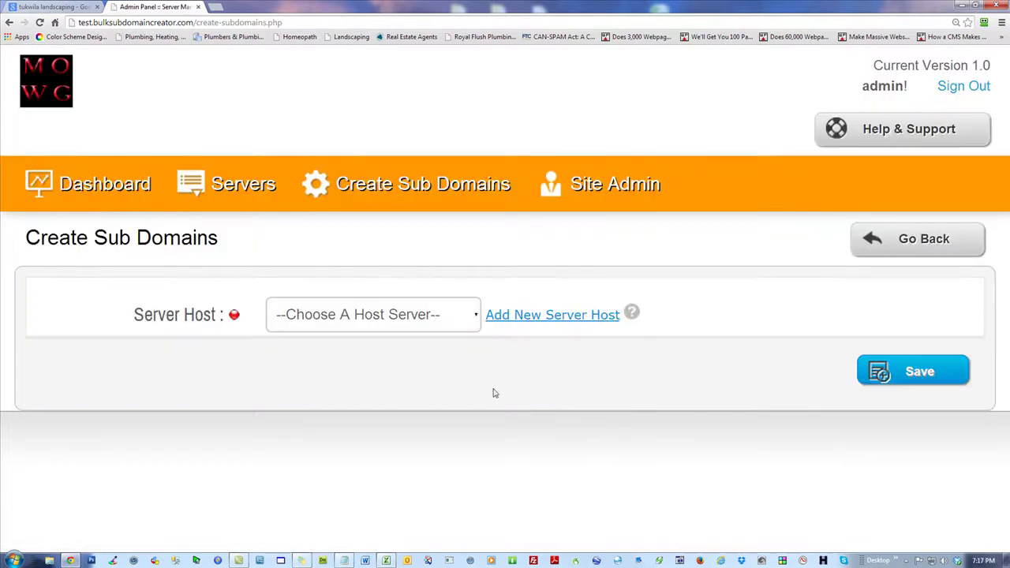
click(365, 316)
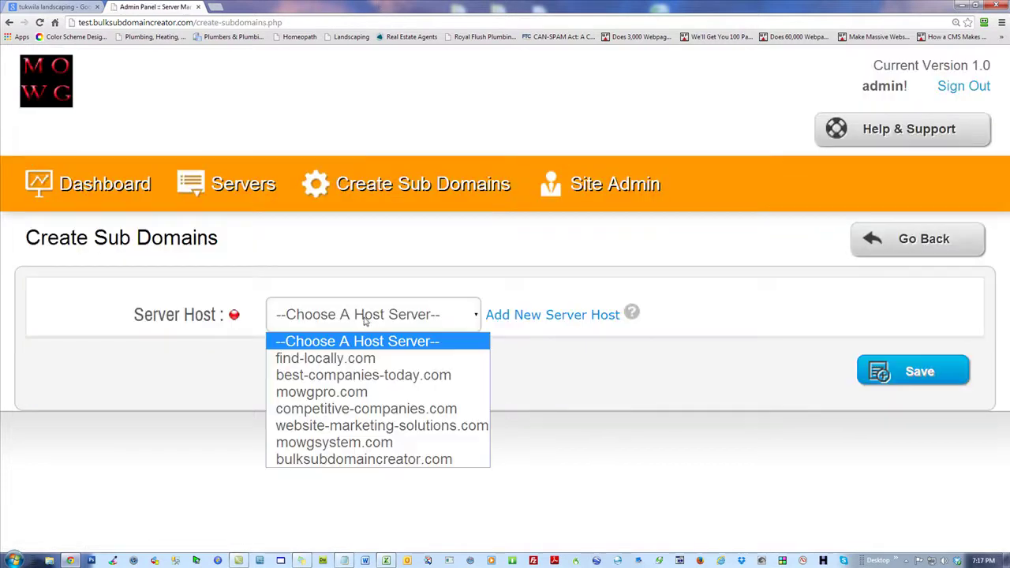
click(336, 392)
click(330, 365)
click(330, 401)
Step: Copy all names from subdomains.txt into the sub-domains list and save the form to create them
drag(334, 16, 728, 27)
click(360, 407)
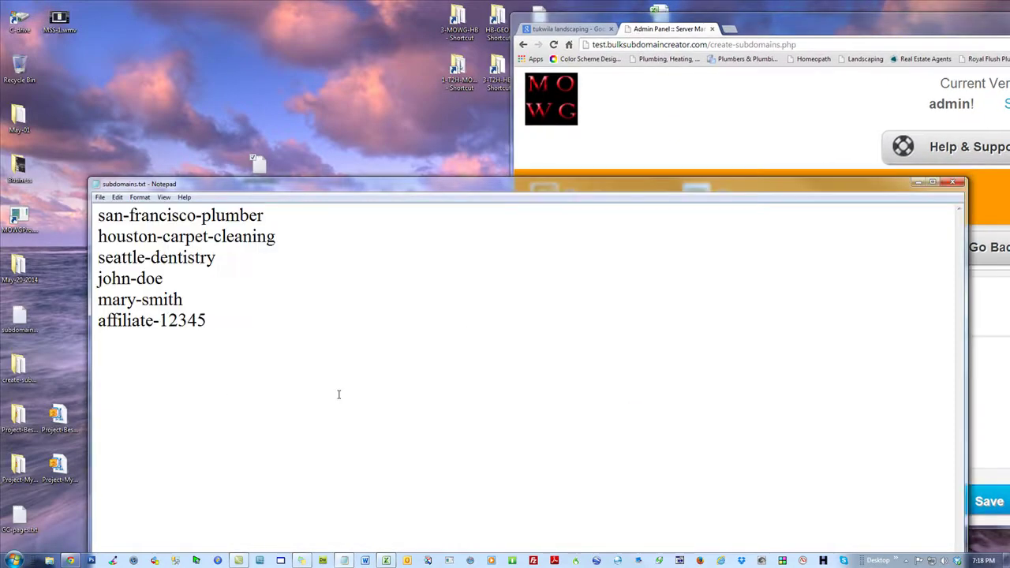
key(ctrl+a)
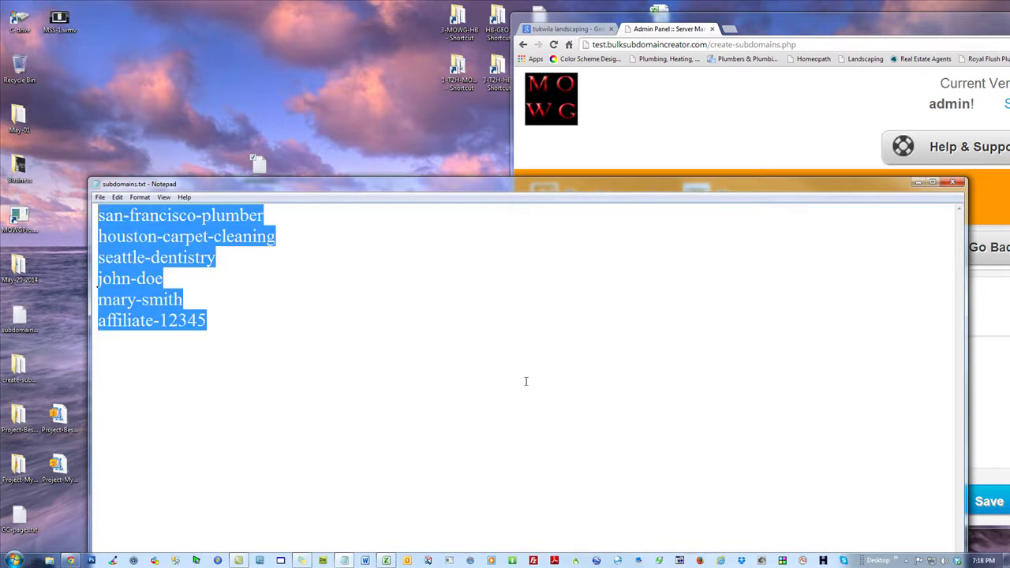
double_click(793, 24)
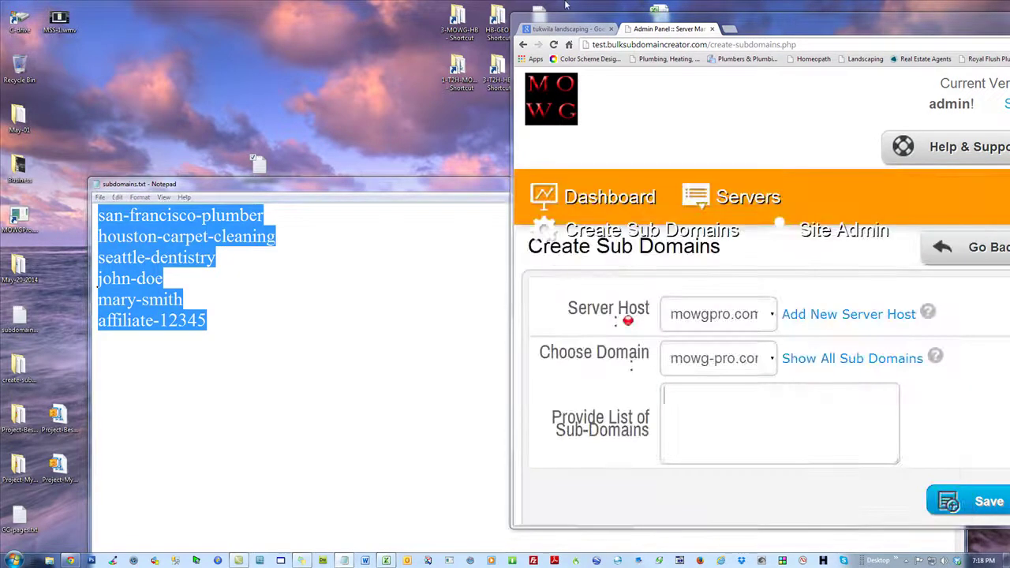
key(ctrl+v)
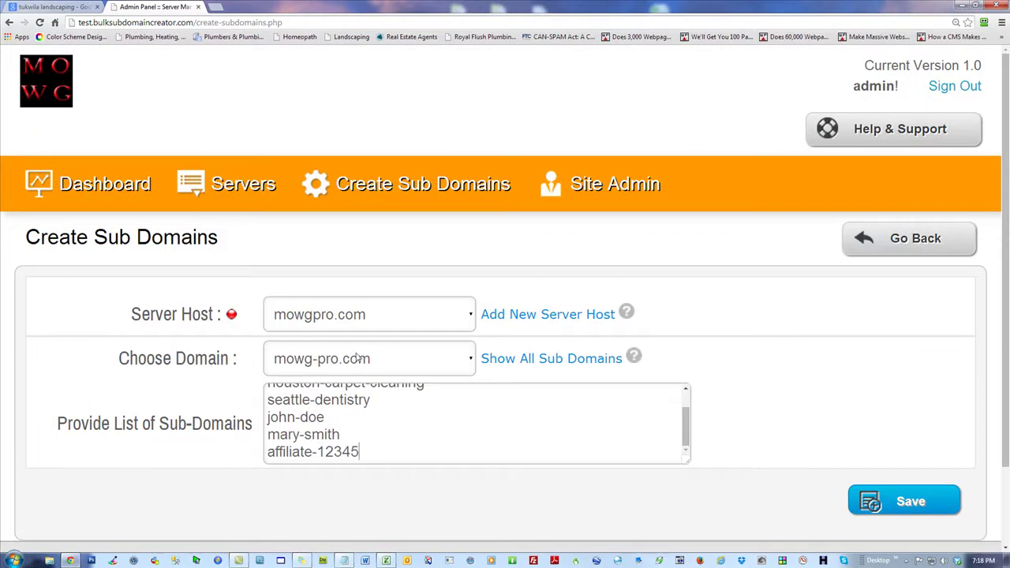
click(882, 509)
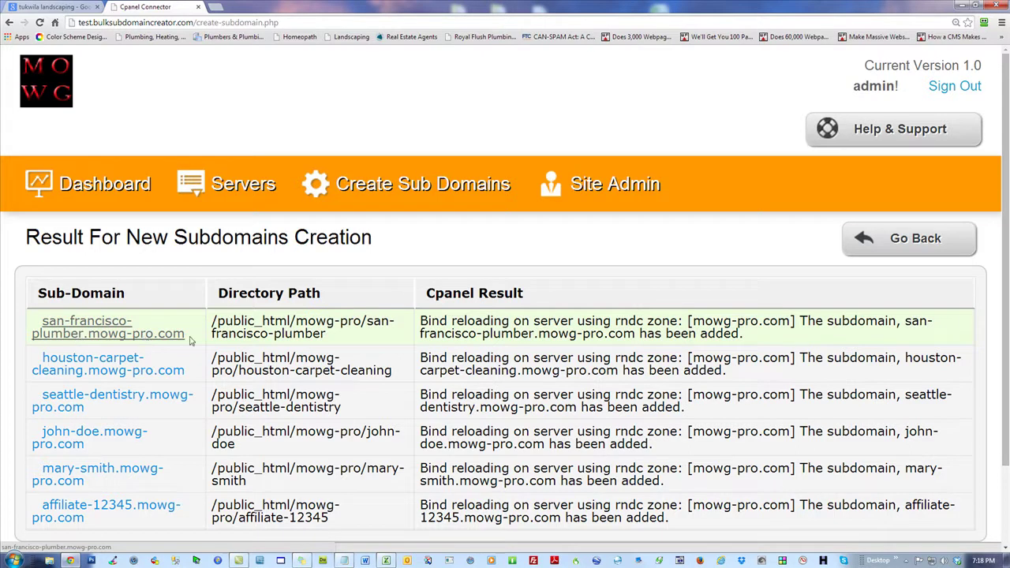
Step: Enlarge the results page and examine each part of the san-francisco-plumber subdomain's directory path
drag(219, 323, 292, 321)
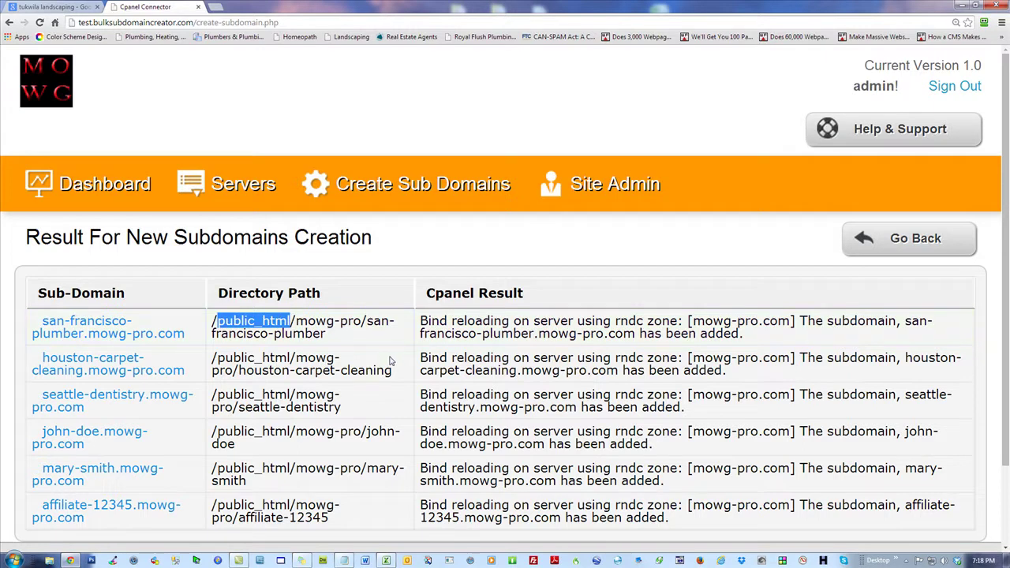
key(ctrl+plus)
key(ctrl+plus)
key(ctrl+plus)
key(ctrl+plus)
key(ctrl+plus)
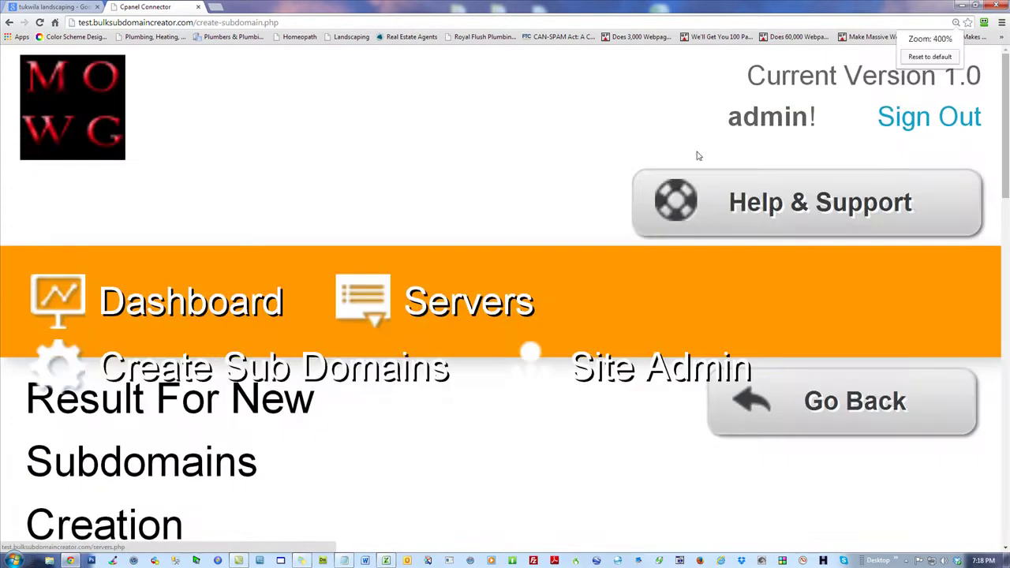
scroll(611, 162, down, 2)
scroll(446, 237, down, 3)
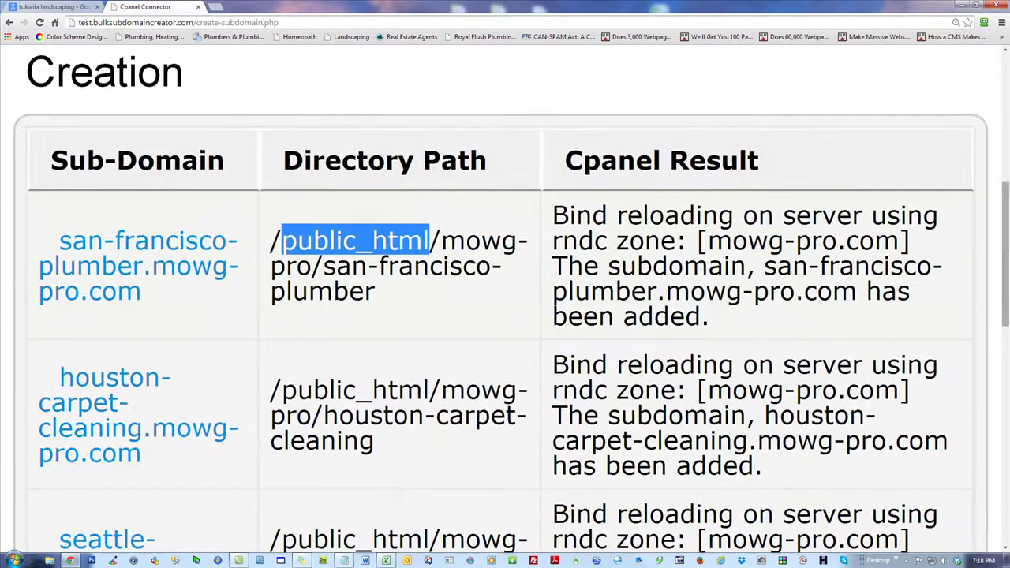
click(446, 236)
drag(440, 241, 313, 266)
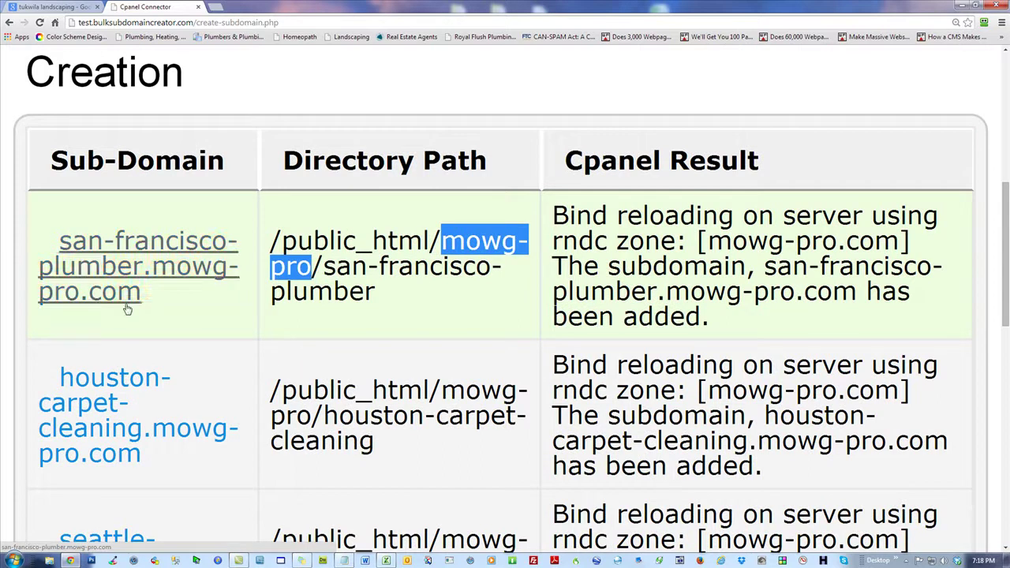
drag(374, 296, 322, 267)
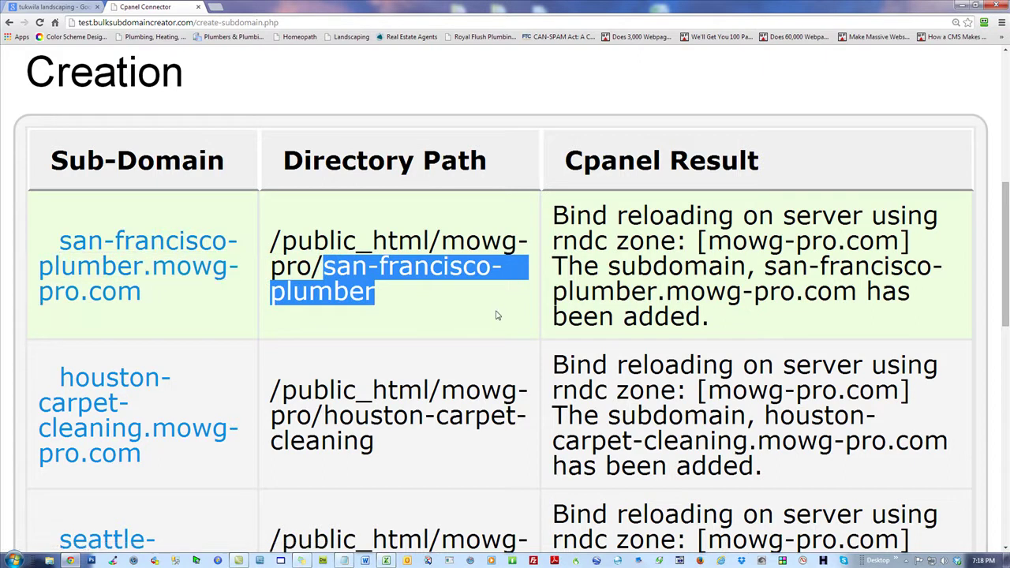
Step: Read the Cpanel result for san-francisco-plumber and review the remaining rows of the results table
drag(554, 219, 680, 243)
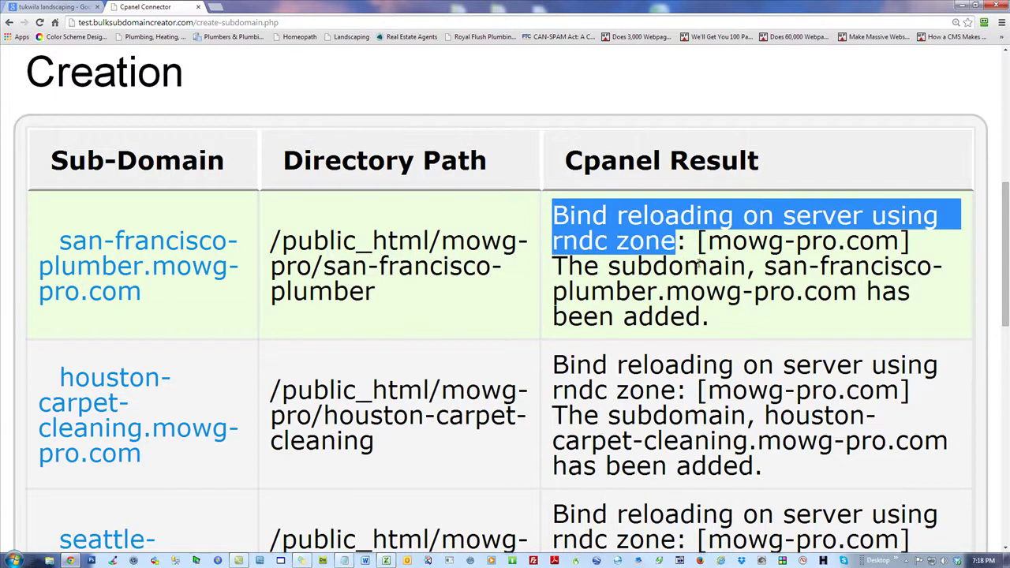
drag(555, 268, 866, 316)
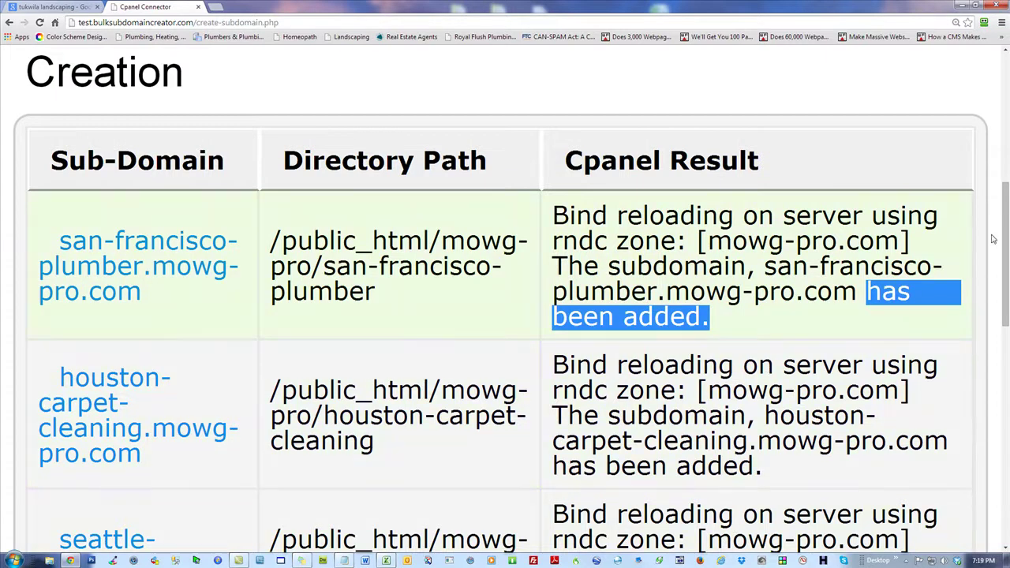
scroll(1005, 212, down, 2)
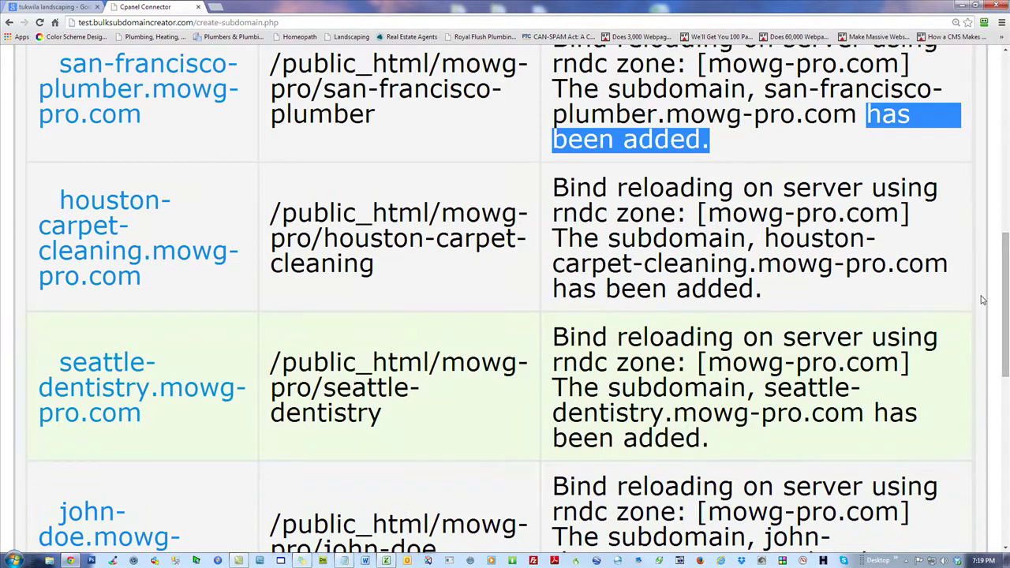
drag(1004, 292, 1002, 434)
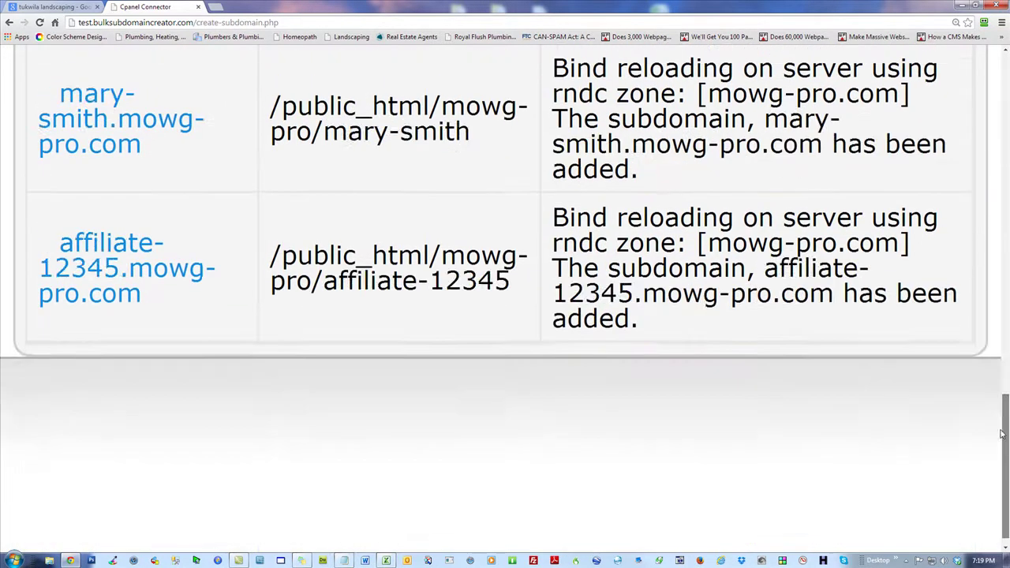
scroll(1002, 434, up, 7)
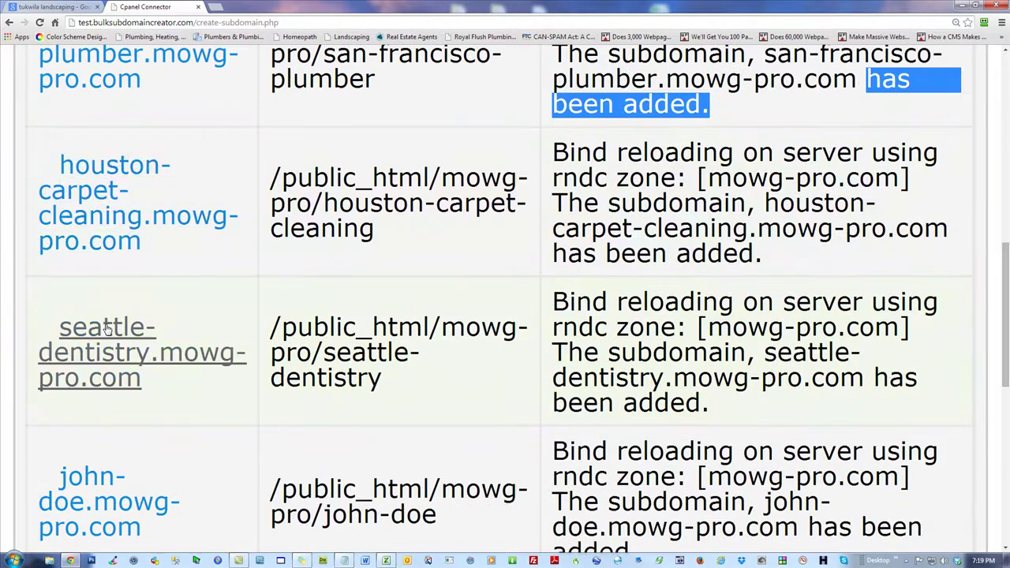
Step: View the seattle-dentistry subdomain's site, then load the same folder as mowg-pro.com/seattle-dentistry/
click(106, 329)
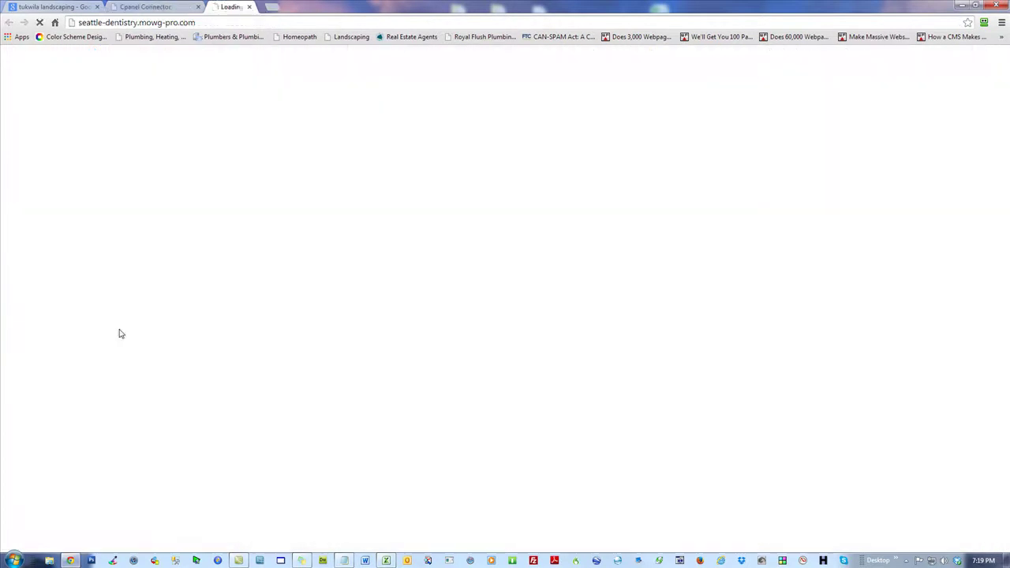
click(112, 21)
click(140, 22)
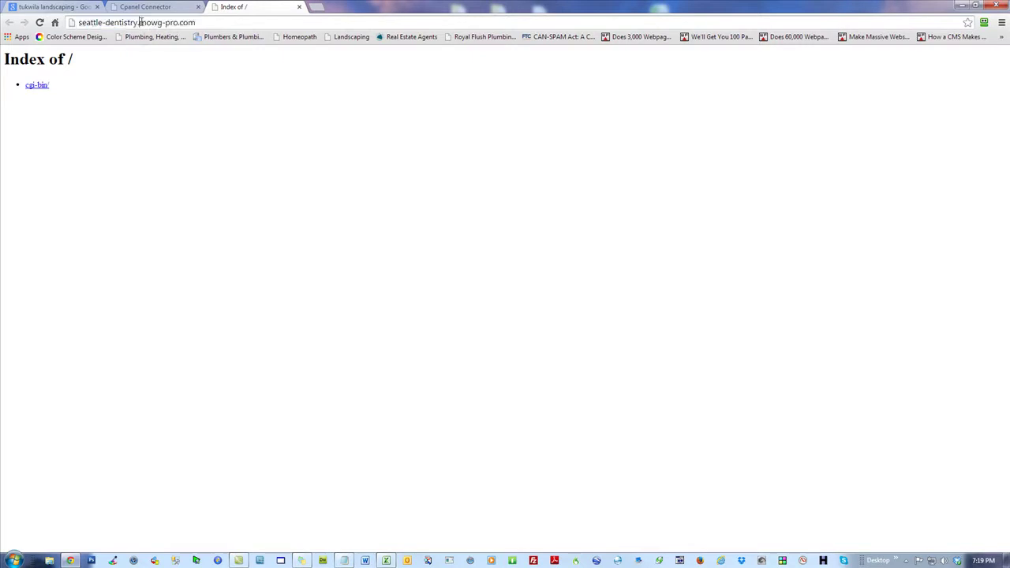
key(shift+Left)
key(shift+Left)
key(shift+Left)
key(shift+Left)
key(shift+Left)
key(shift+Left)
key(shift+Left)
key(shift+Left)
key(shift+Left)
key(shift+Left)
key(shift+Left)
key(shift+Left)
key(shift+Left)
key(shift+Left)
key(shift+Left)
key(shift+Left)
key(shift+Left)
key(shift+Left)
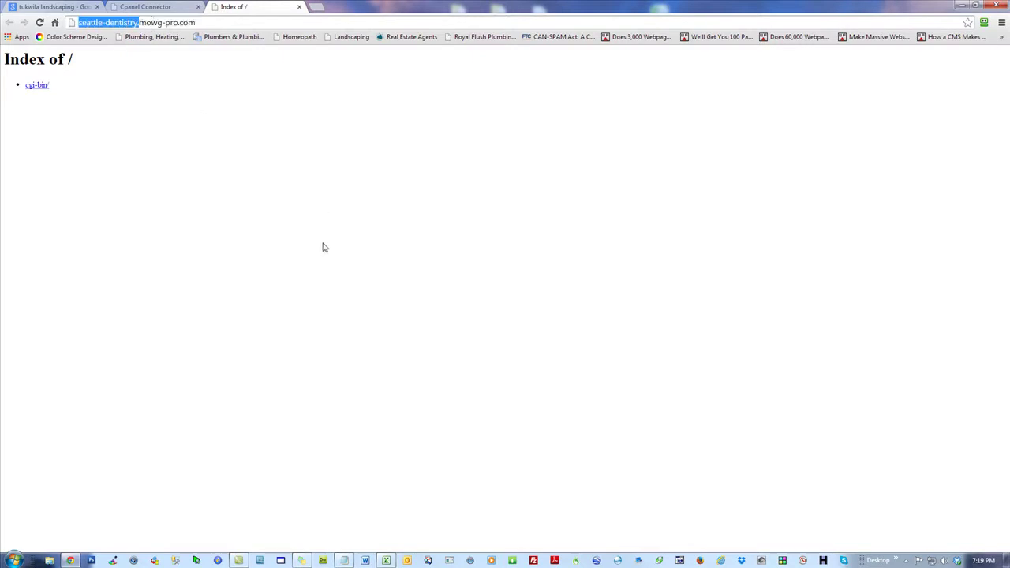
key(BackSpace)
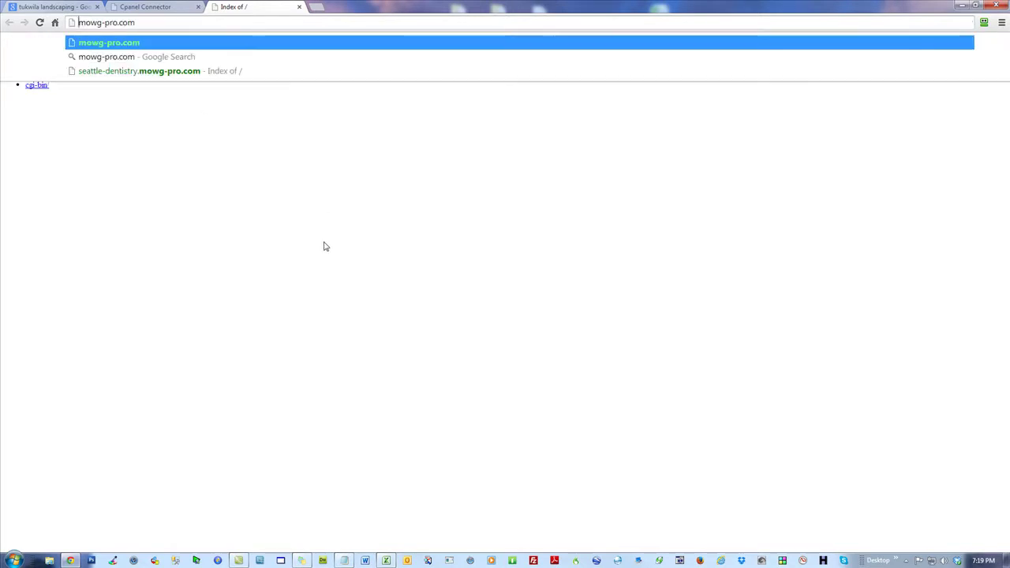
text(/seattle-dentistry/)
key(Return)
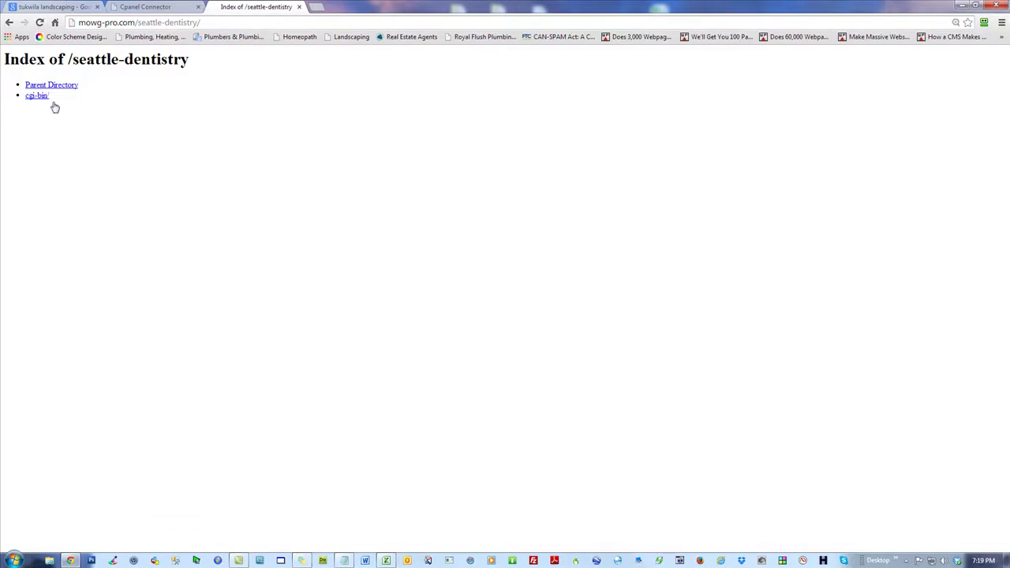
Step: Enlarge the folder index page to 250% and check the seattle-dentistry folder name in the address
key(ctrl+plus)
key(ctrl+plus)
key(ctrl+plus)
key(ctrl+plus)
key(ctrl+plus)
key(ctrl+plus)
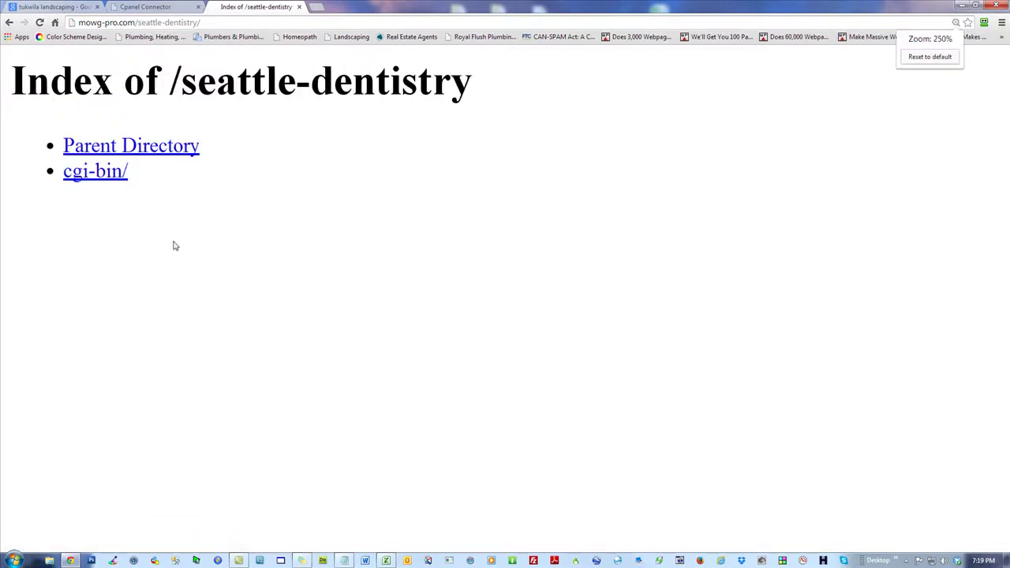
click(156, 22)
click(138, 22)
drag(138, 22, 203, 22)
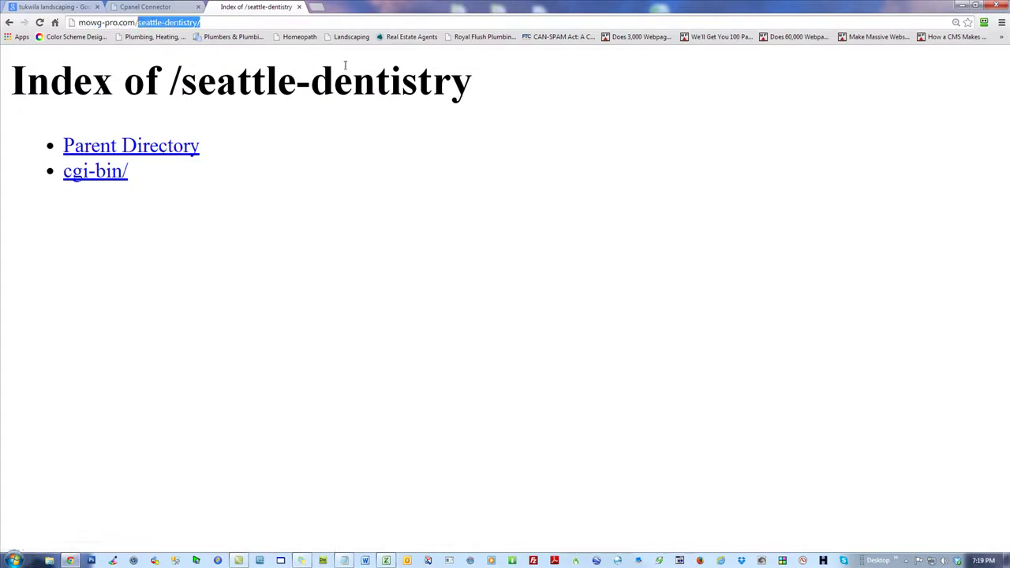
Step: Go to the parent directory of mowg-pro.com and look through its list of folders
click(167, 149)
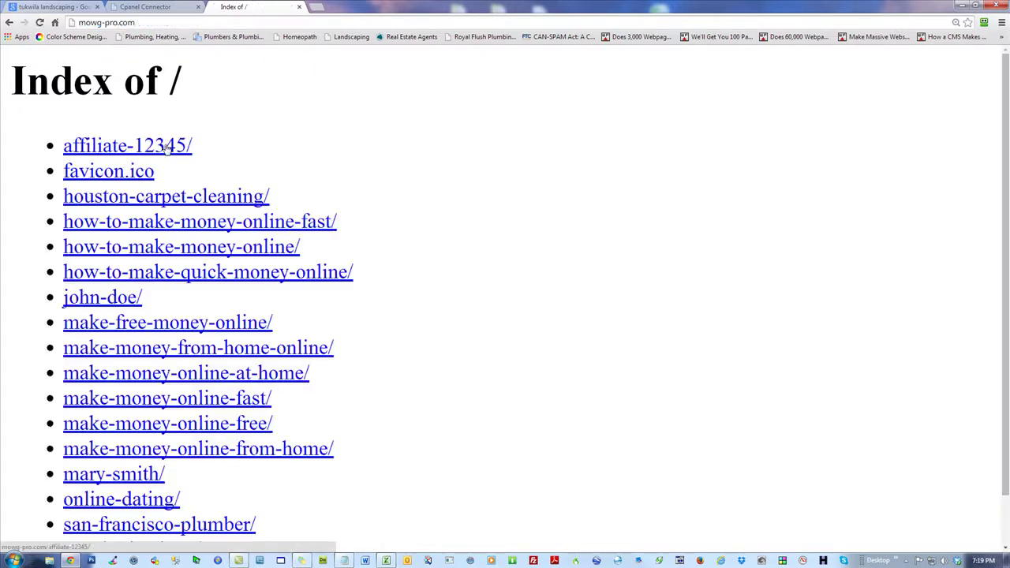
click(136, 22)
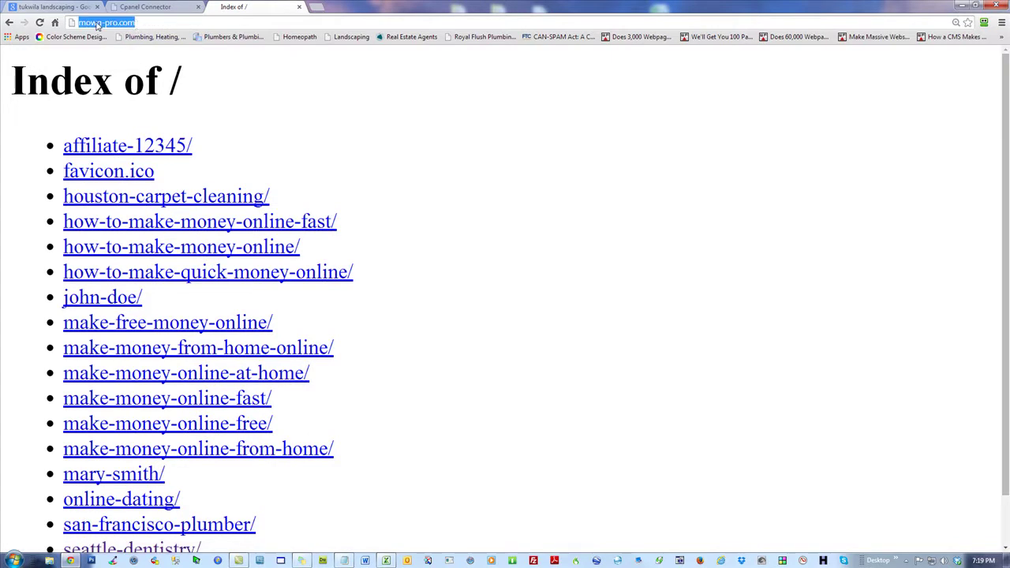
click(377, 196)
scroll(180, 337, down, 2)
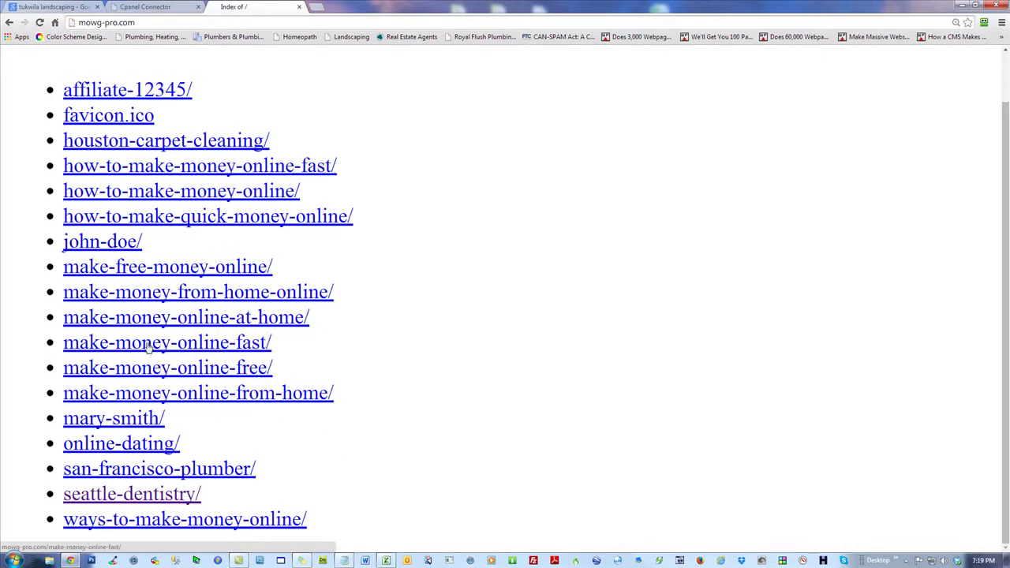
scroll(149, 348, up, 2)
Step: View the how-to-make-quick-money-online folder, return to the root index, and close that page
click(138, 272)
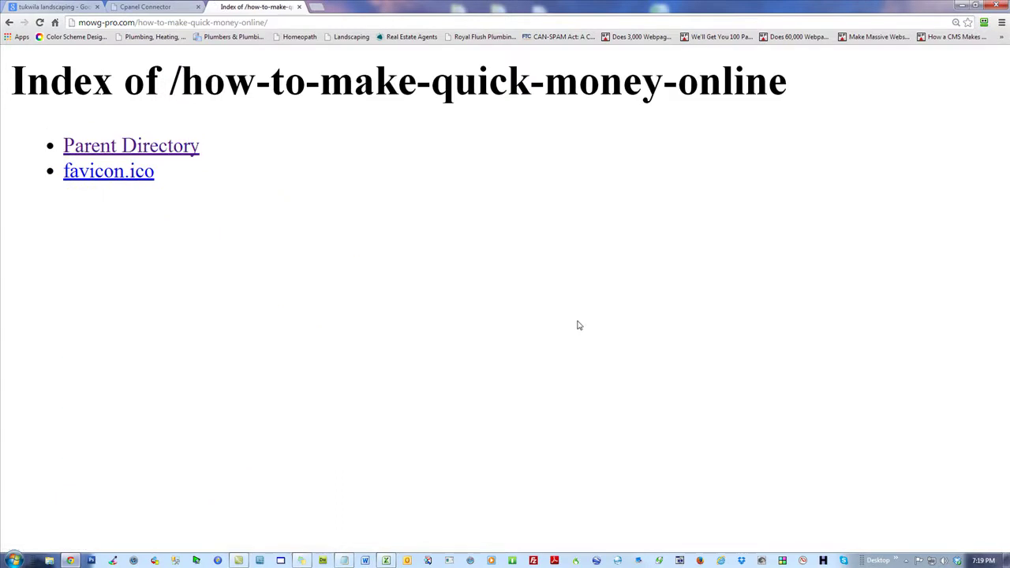
click(9, 22)
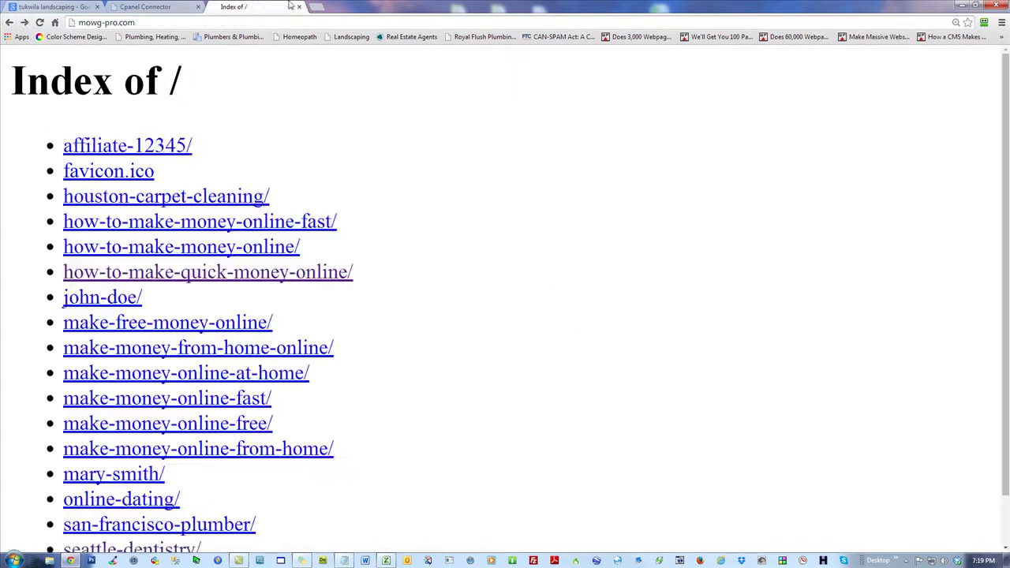
click(299, 7)
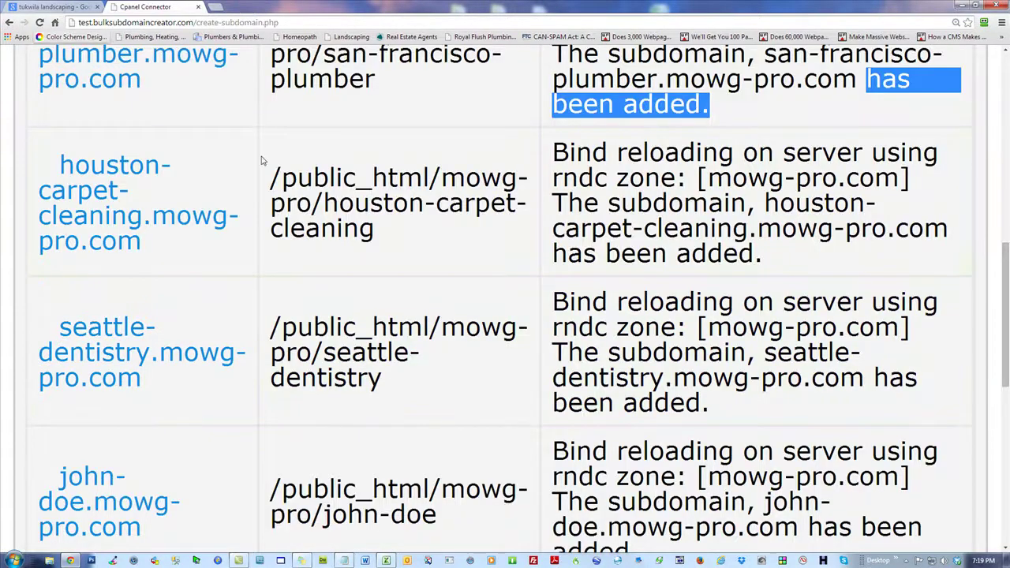
Step: Reduce the results page zoom to 150% and clear the text highlight
key(ctrl+minus)
key(ctrl+minus)
key(ctrl+minus)
key(ctrl+minus)
key(ctrl+minus)
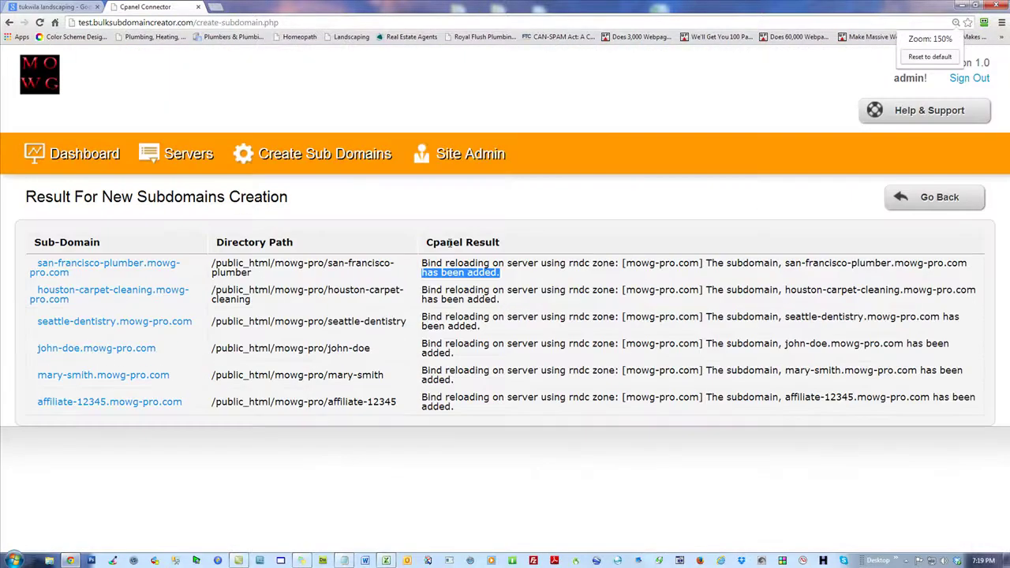
click(444, 460)
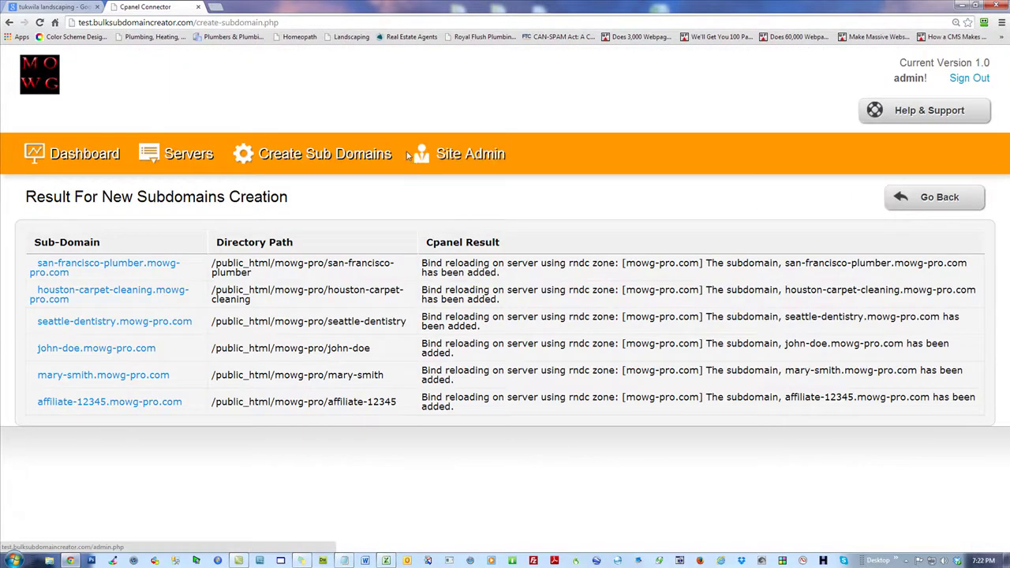
Step: Return to the dashboard, open the subdomain creation form, and choose mowgsystem.com as the server host
click(70, 158)
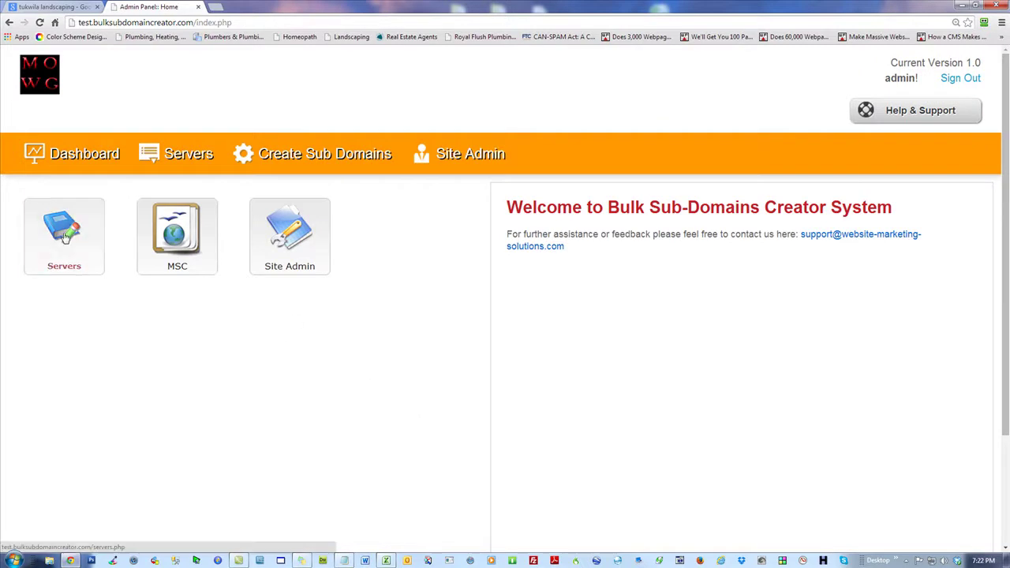
click(190, 247)
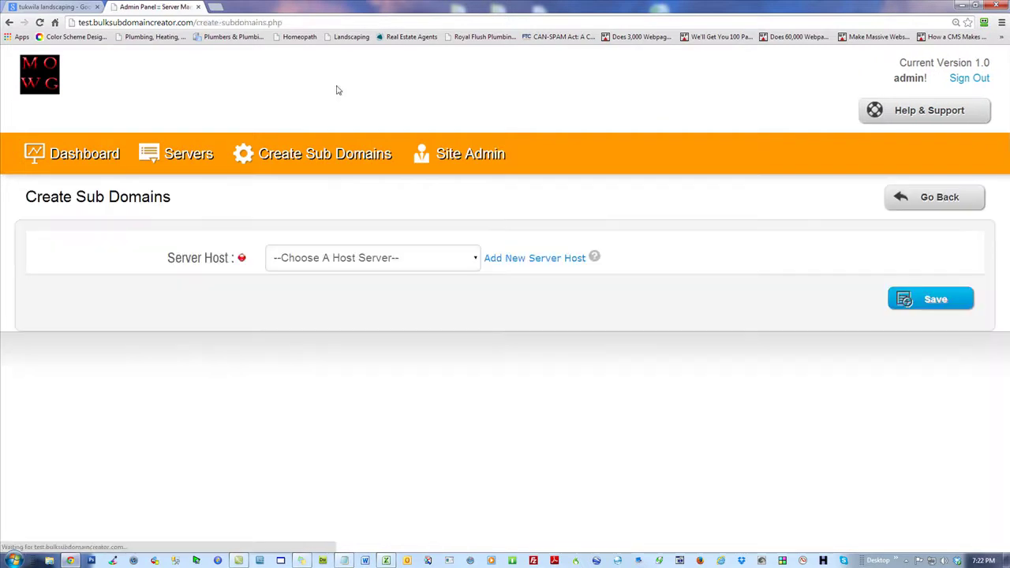
click(401, 265)
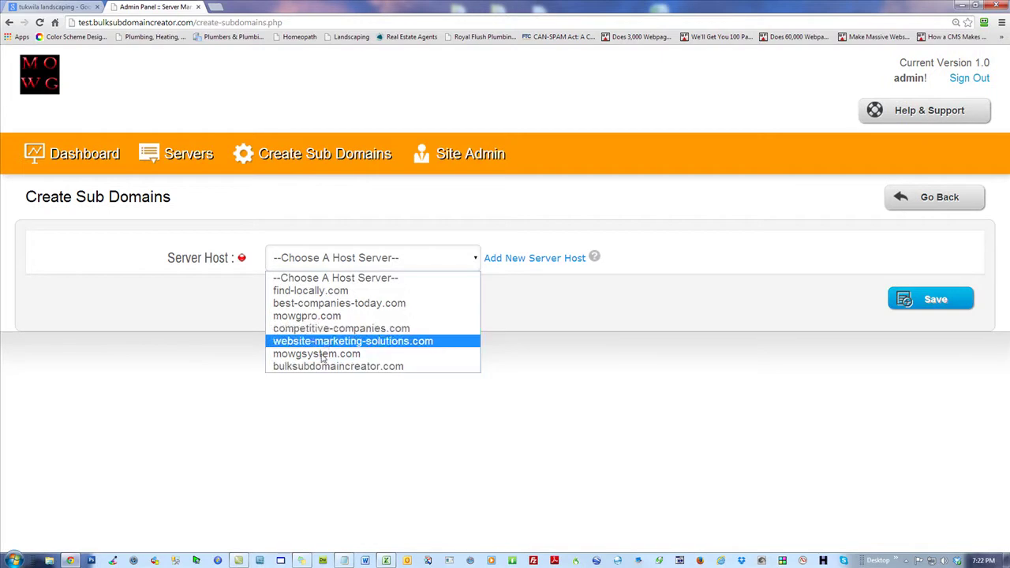
click(442, 354)
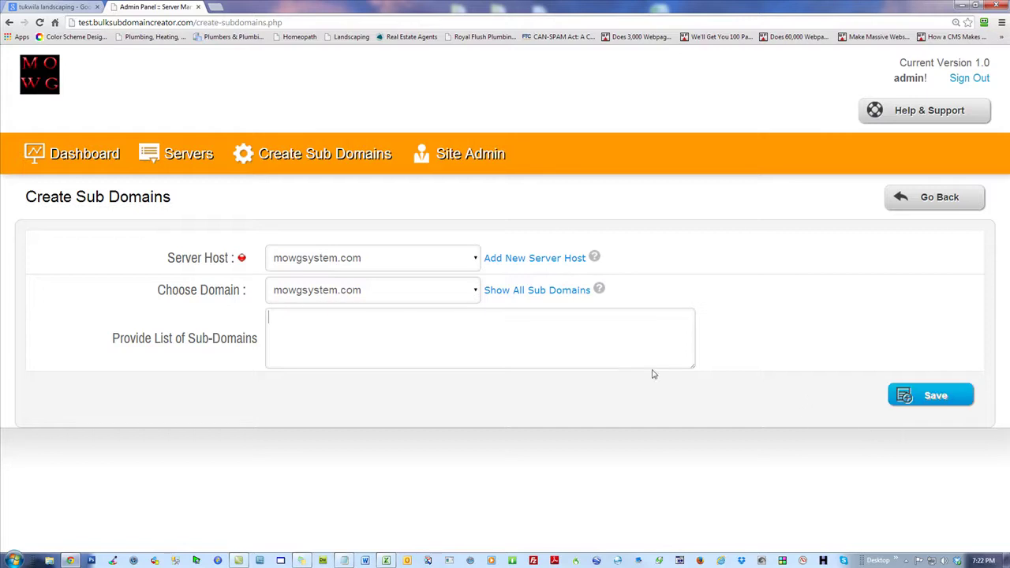
Step: Place the browser window beside the subdomains.txt list and change the server host to mowgpro.com
drag(341, 6, 714, 33)
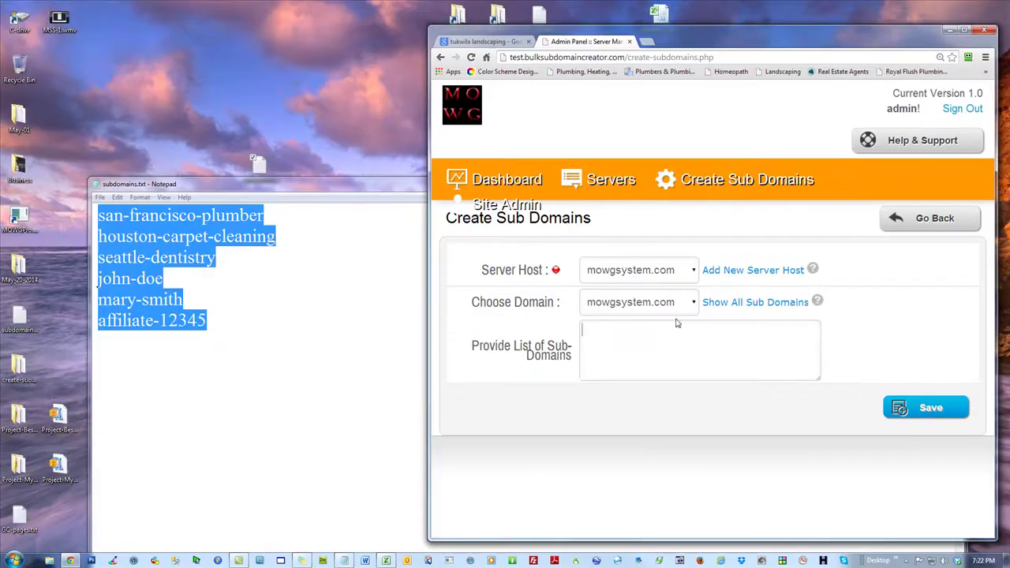
click(637, 276)
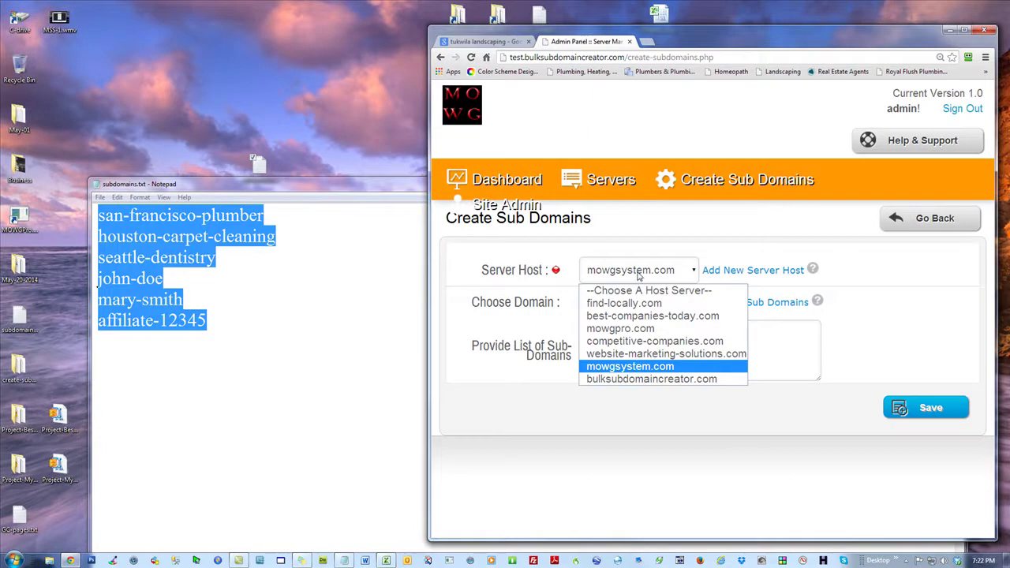
click(628, 329)
Step: Copy all six names from subdomains.txt, san-francisco-plumber to affiliate-12345, and paste them into the form's list of sub-domains
click(219, 320)
drag(218, 320, 55, 197)
key(ctrl+c)
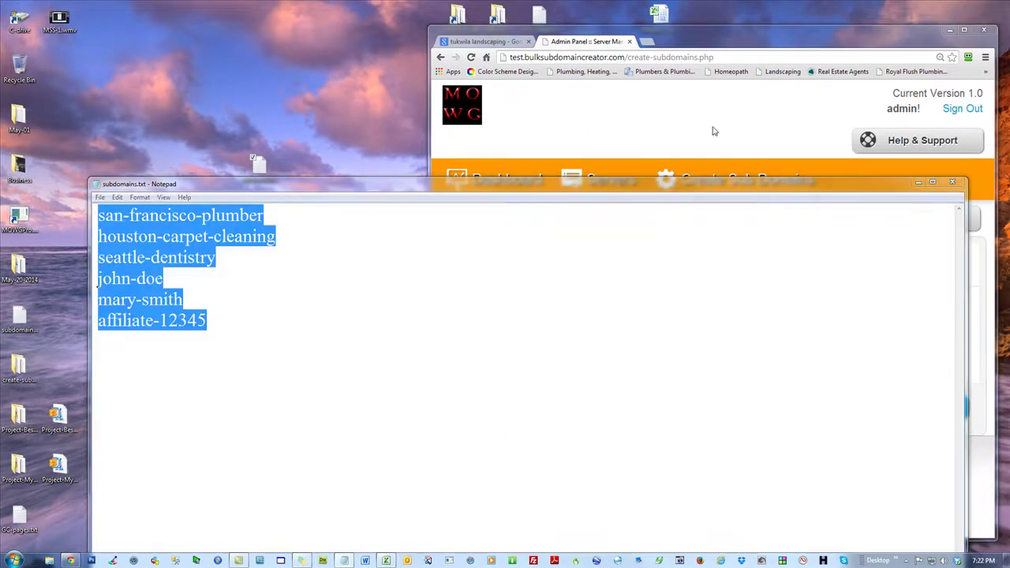
key(alt+Tab)
key(ctrl+v)
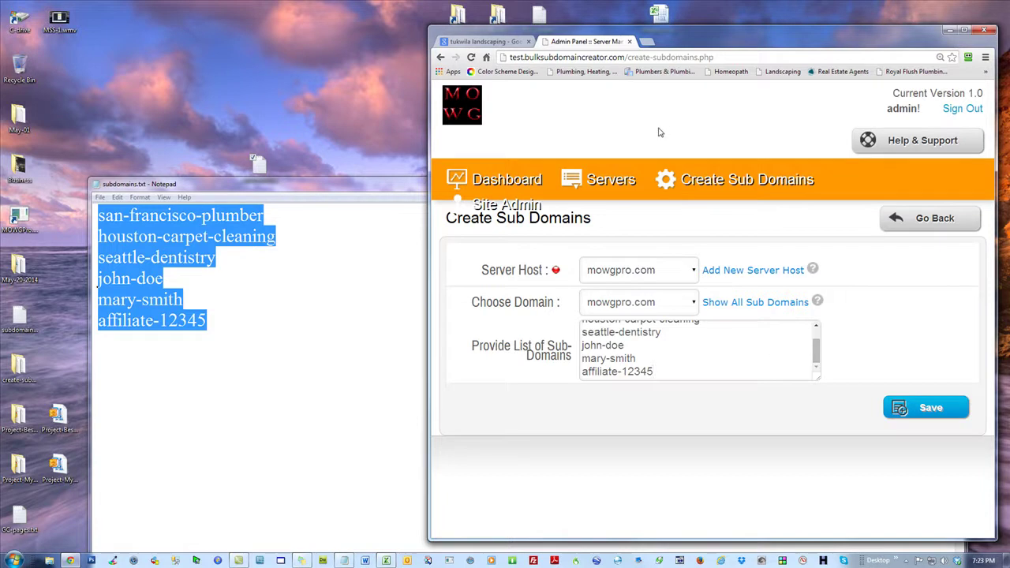
Step: Minimize the subdomain creator window and switch to the homeopathy site's mowg-sitemap page in Firefox
drag(716, 34, 463, 17)
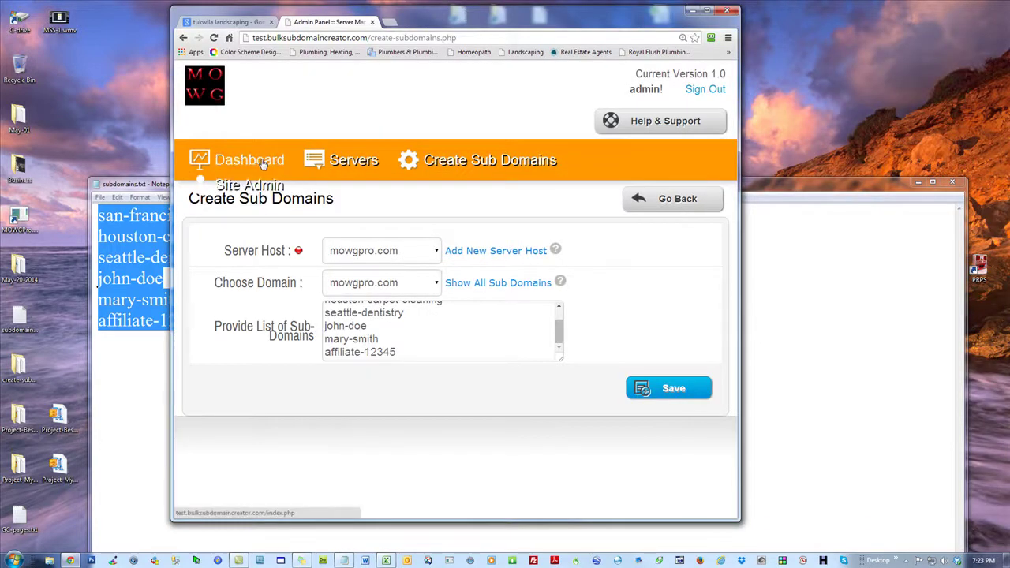
click(707, 10)
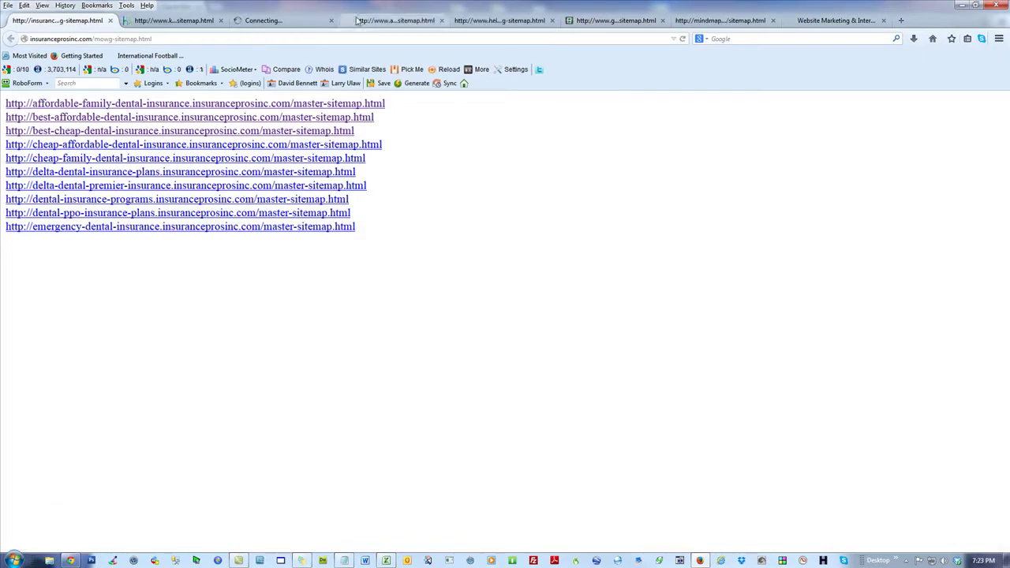
click(181, 24)
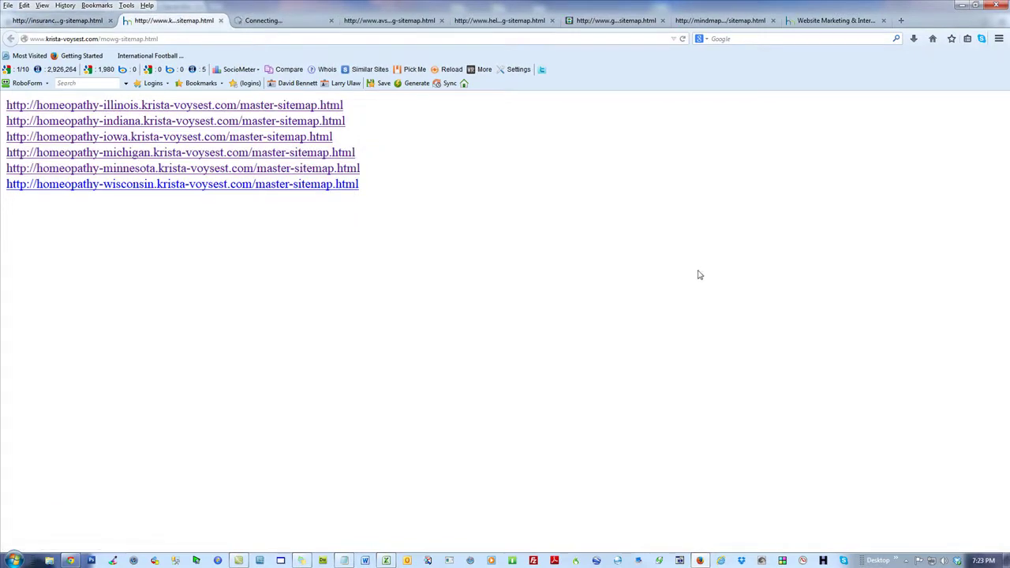
Step: Enlarge the homeopathy mowg-sitemap page, highlight its state subdomain links from Illinois to Wisconsin, and clear the highlight
key(ctrl+minus)
key(ctrl+minus)
key(ctrl+plus)
key(ctrl+plus)
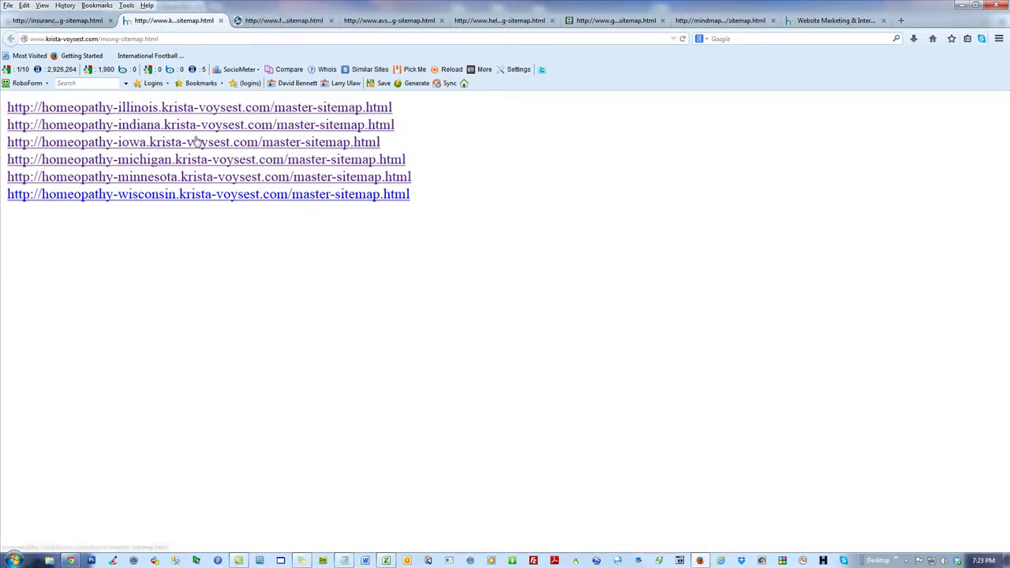
drag(434, 194, 3, 96)
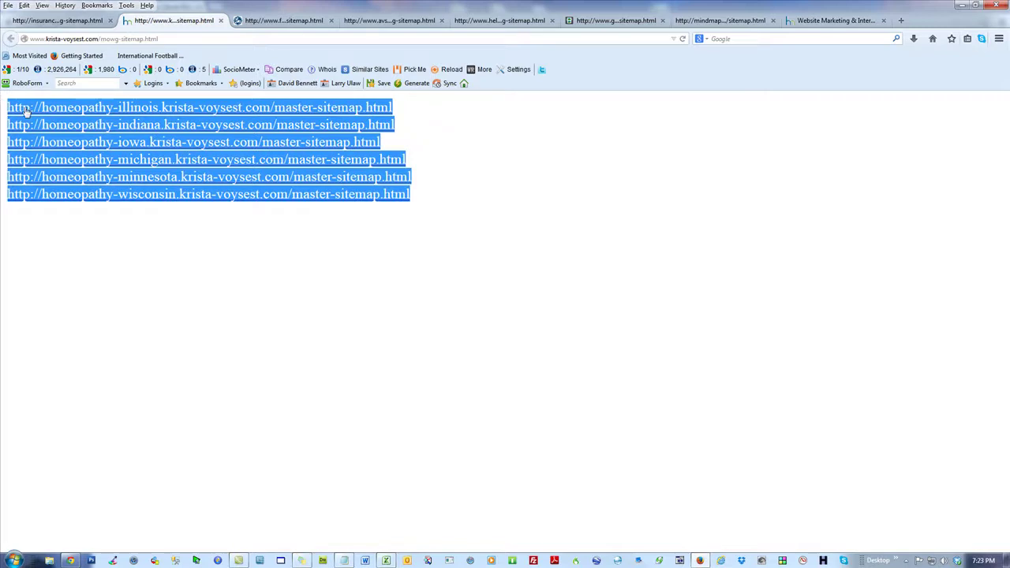
click(348, 272)
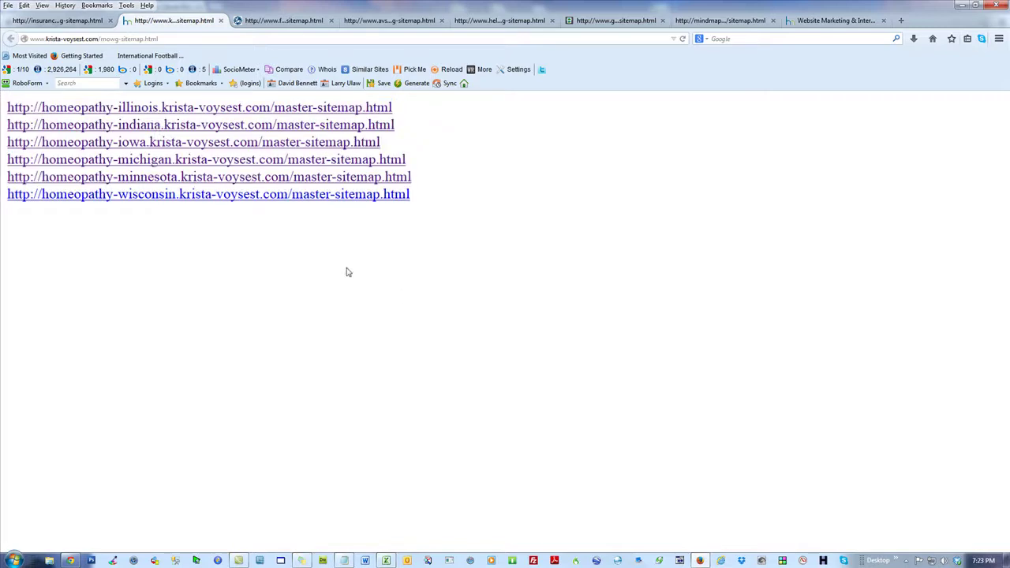
Step: Open the homeopathy-illinois master sitemap and follow its bowen-therapist sitemap to the Abington Illinois bowen therapist page
click(155, 112)
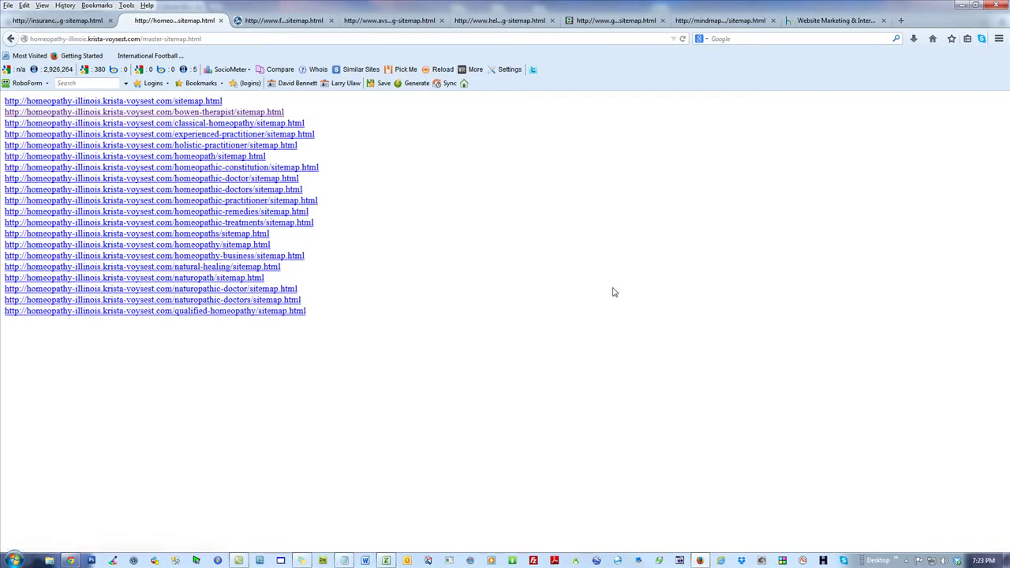
scroll(613, 291, up, 5)
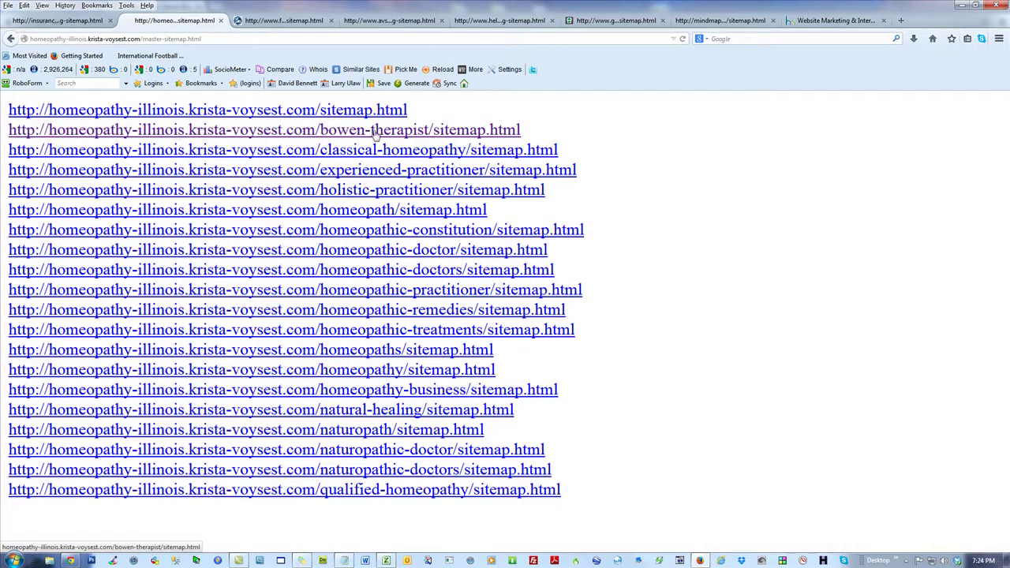
click(420, 129)
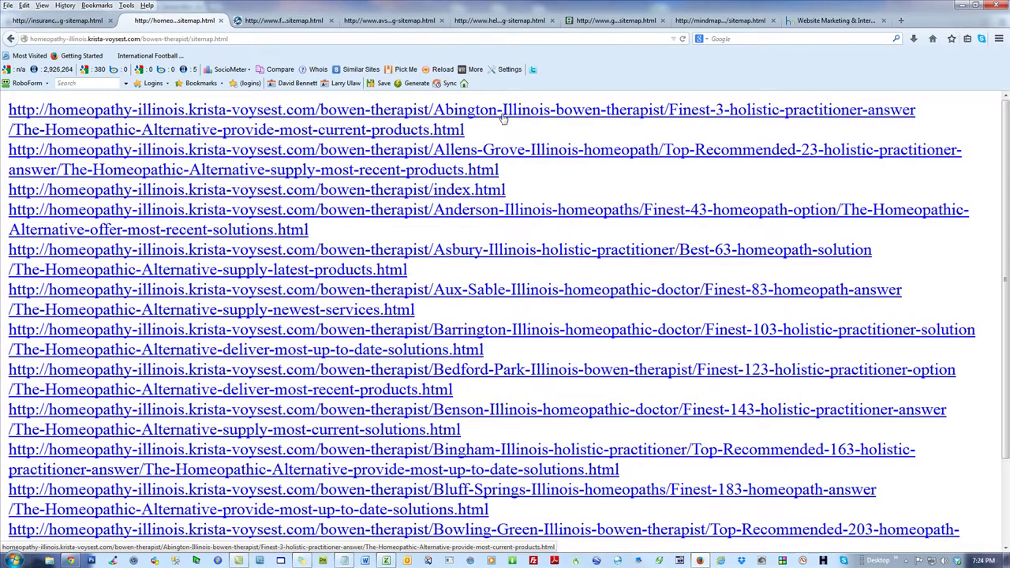
click(635, 113)
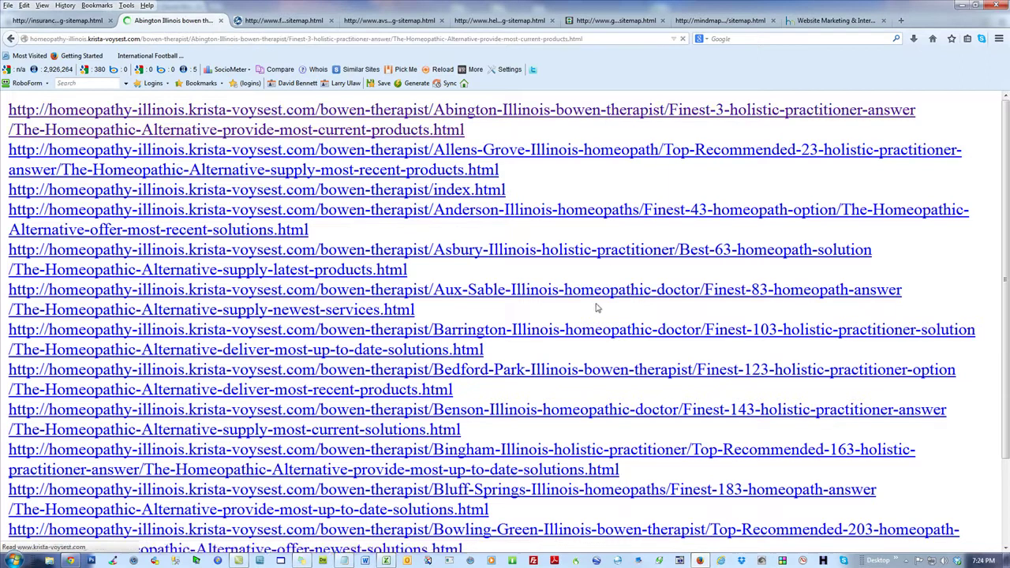
Step: Highlight the Abington Illinois bowen therapist wording in both page headings and zoom out to view the layout
drag(460, 133, 109, 131)
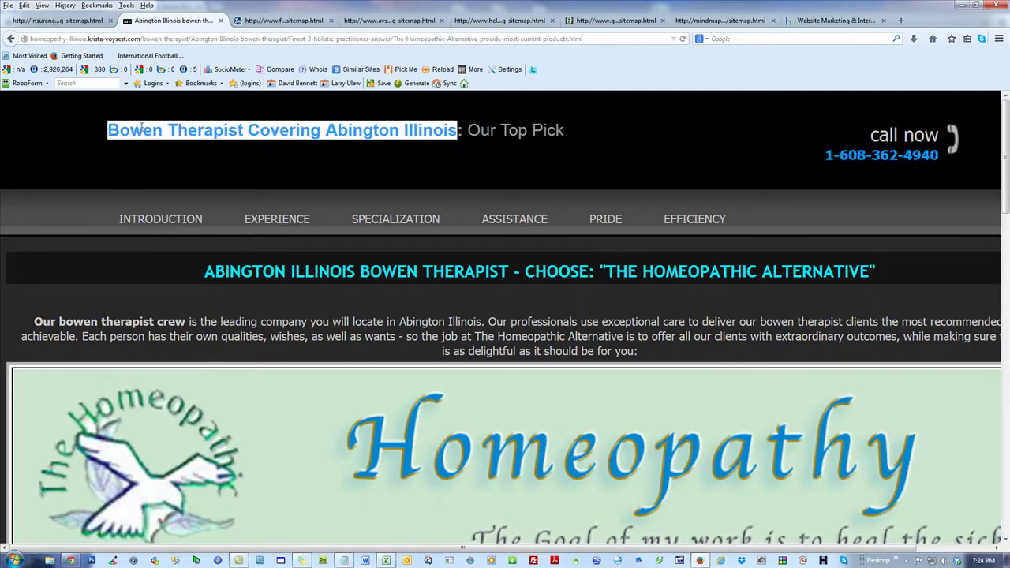
drag(202, 275, 514, 268)
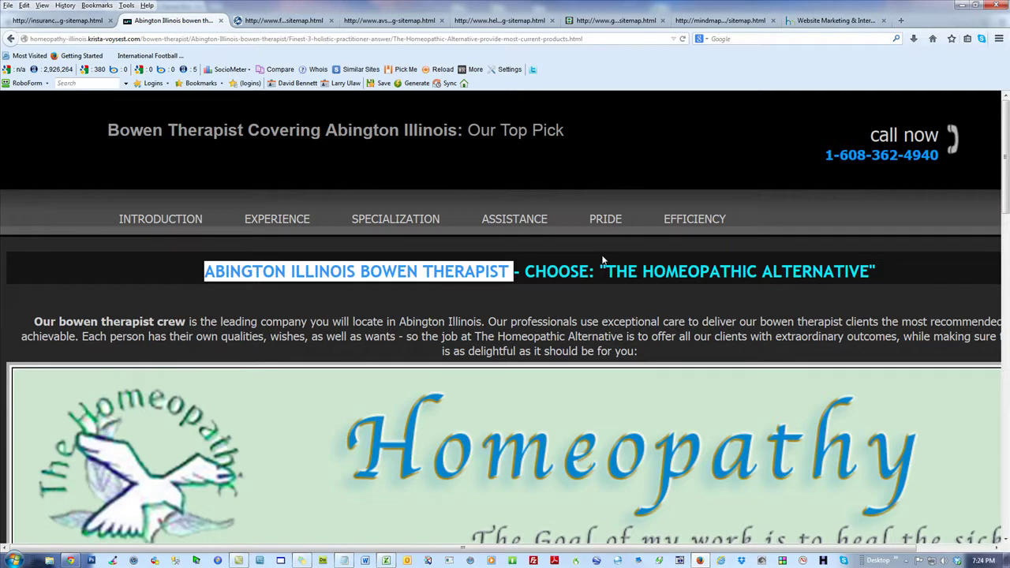
key(ctrl+minus)
key(ctrl+minus)
key(ctrl+minus)
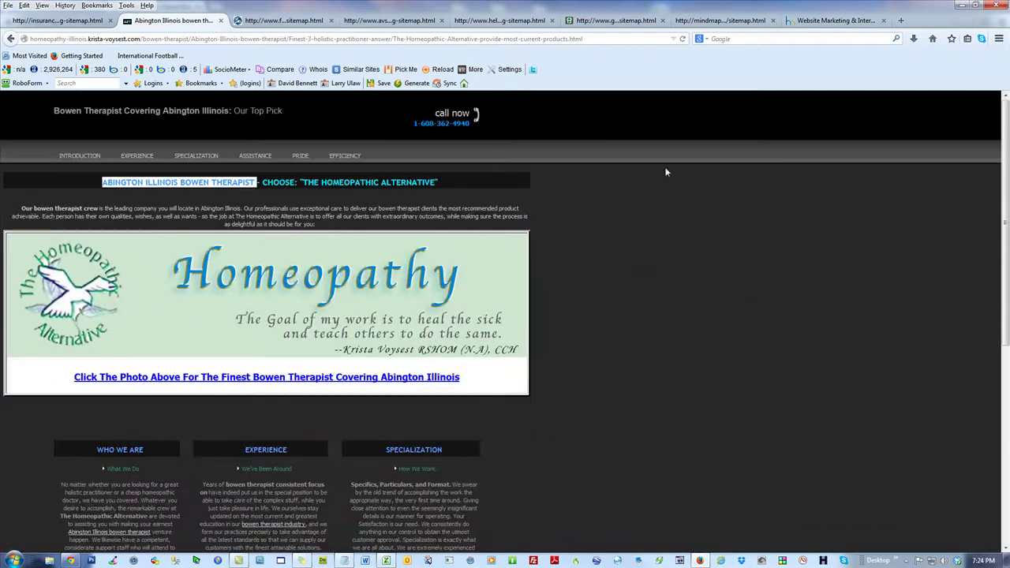
Step: Follow the Homeopathy banner to the practitioner's main homepage and zoom out until the whole page fits
click(303, 286)
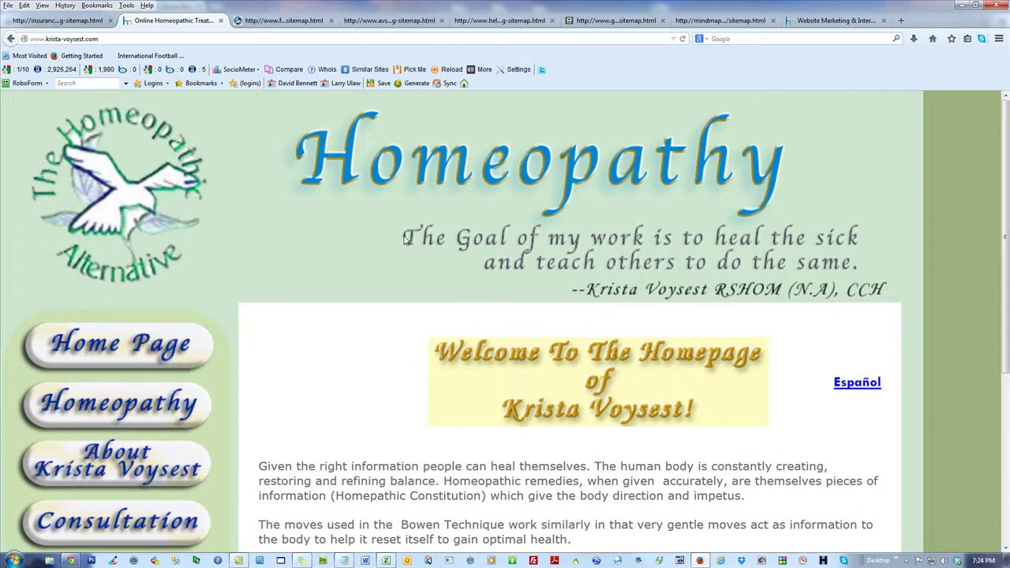
key(ctrl+minus)
key(ctrl+minus)
key(ctrl+minus)
key(ctrl+minus)
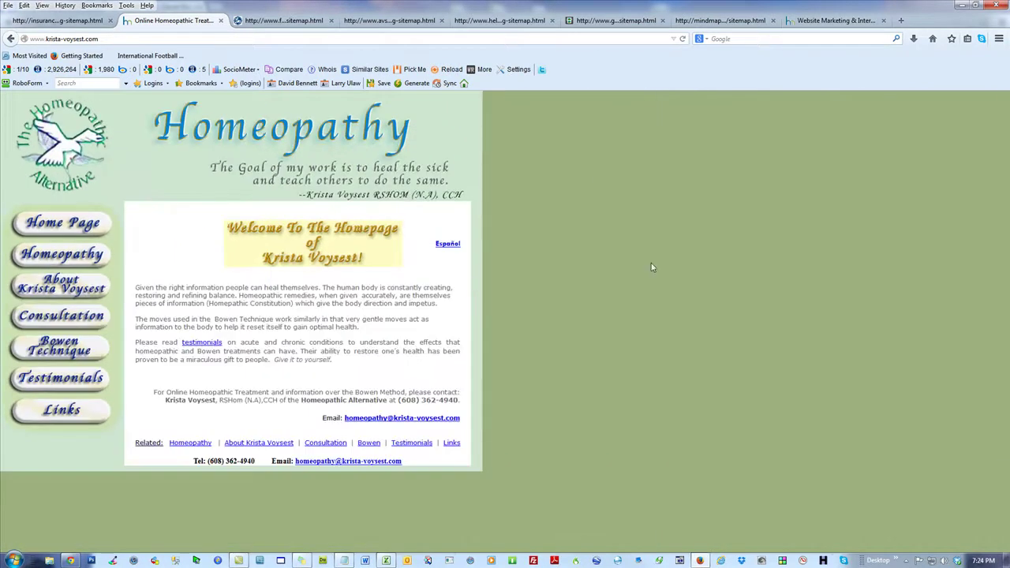
Step: Go back to the homeopathy mowg-sitemap list and enlarge its text for reading
click(10, 39)
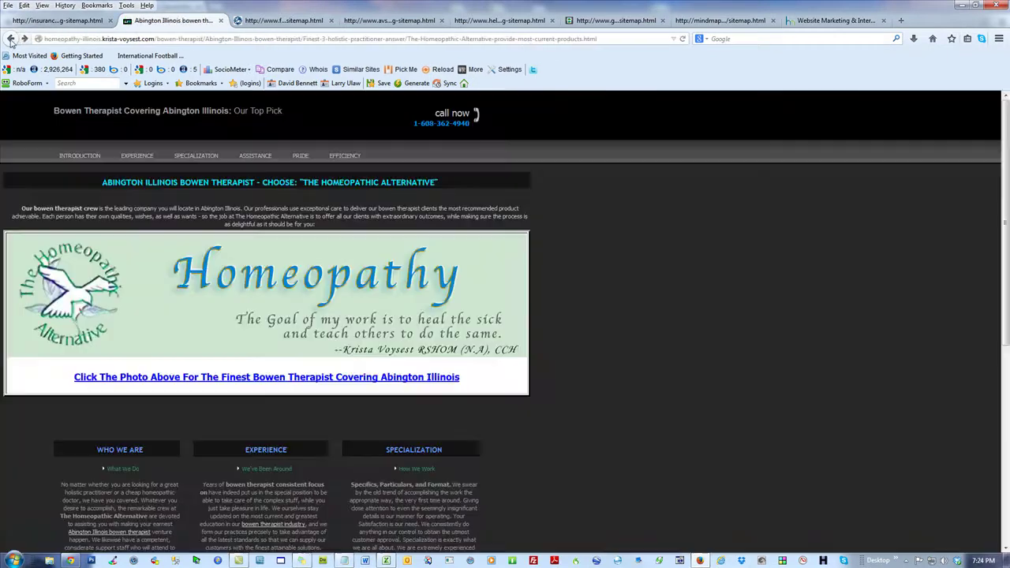
click(10, 39)
click(10, 40)
click(10, 39)
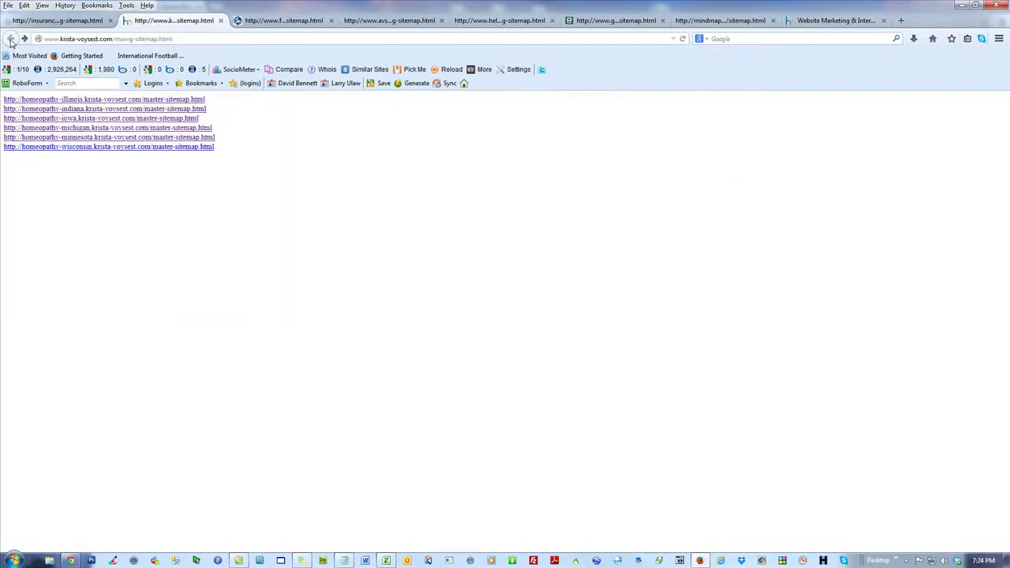
key(ctrl+plus)
key(ctrl+plus)
key(ctrl+plus)
key(ctrl+plus)
key(ctrl+plus)
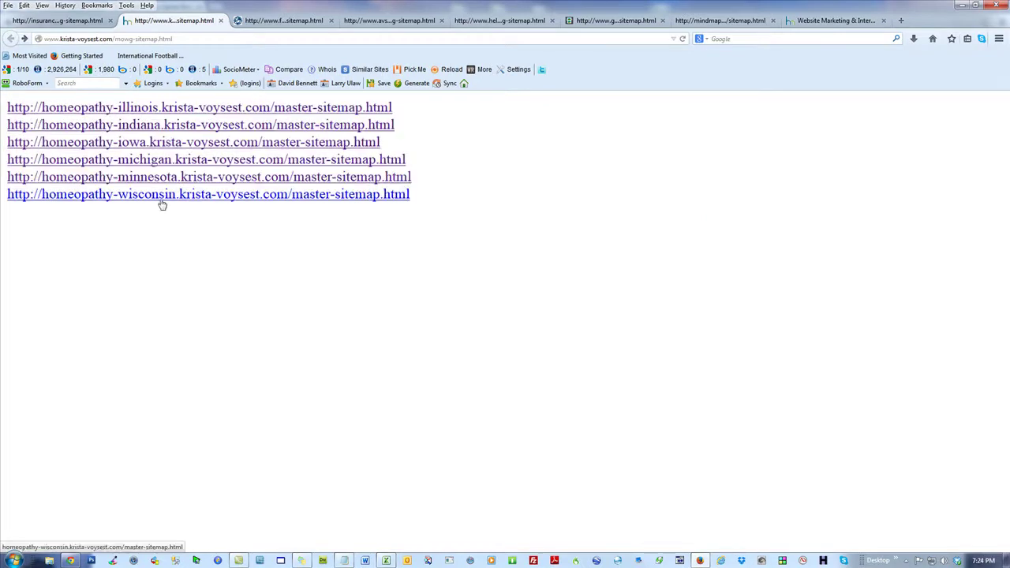
Step: Open the homeopathy-minnesota master sitemap and follow its natural-healing sitemap to the Apple Valley Minnesota homeopathic doctor page
click(154, 178)
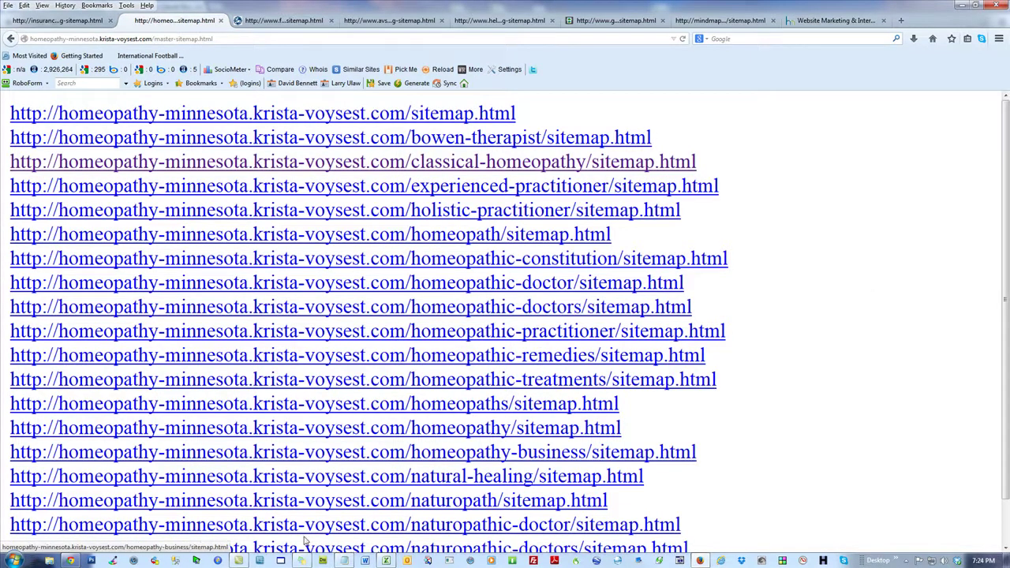
click(502, 481)
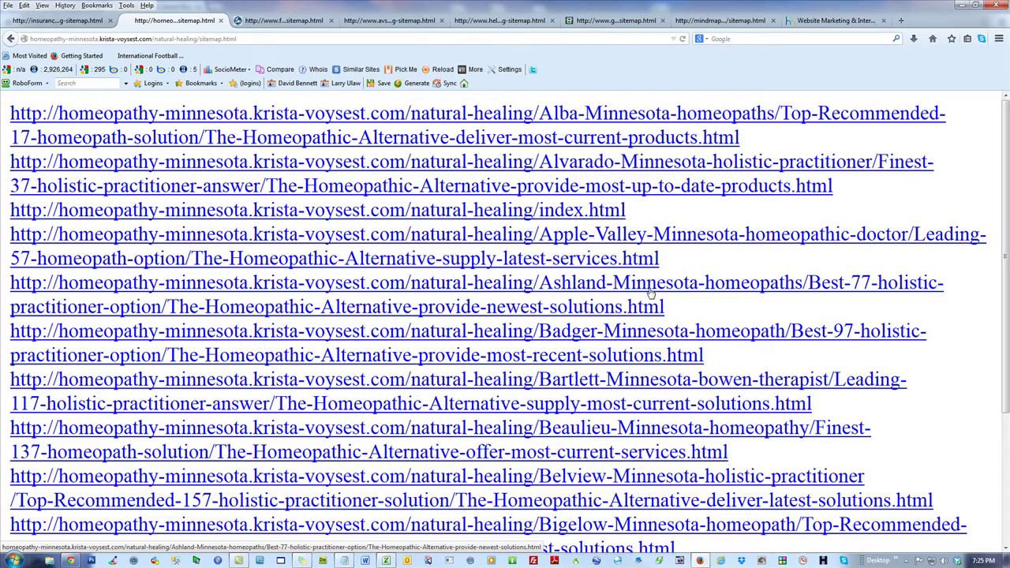
click(628, 245)
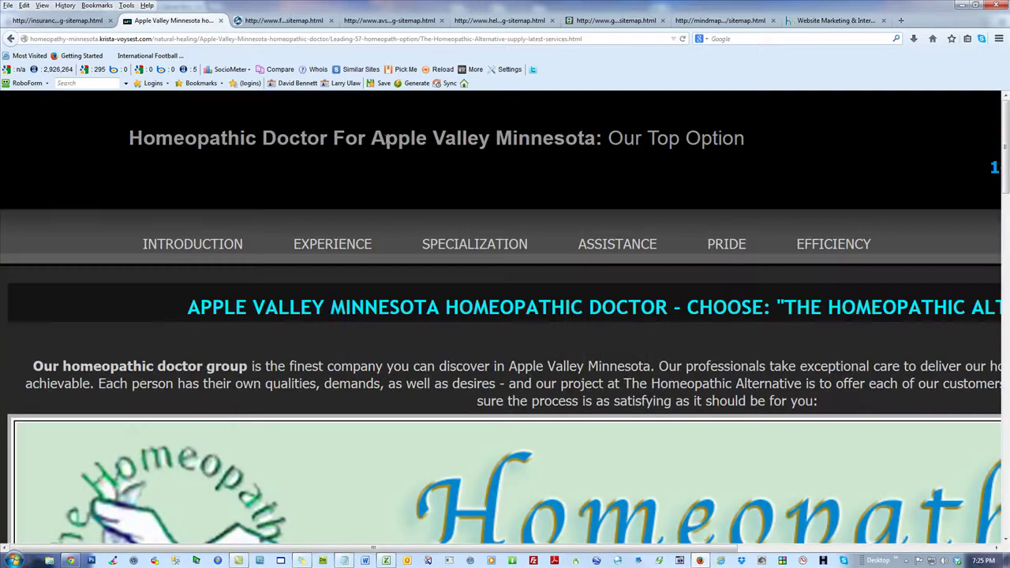
Step: Highlight the Apple Valley Minnesota homeopathic doctor wording in both page headings and zoom out to view the banner
drag(129, 138, 604, 139)
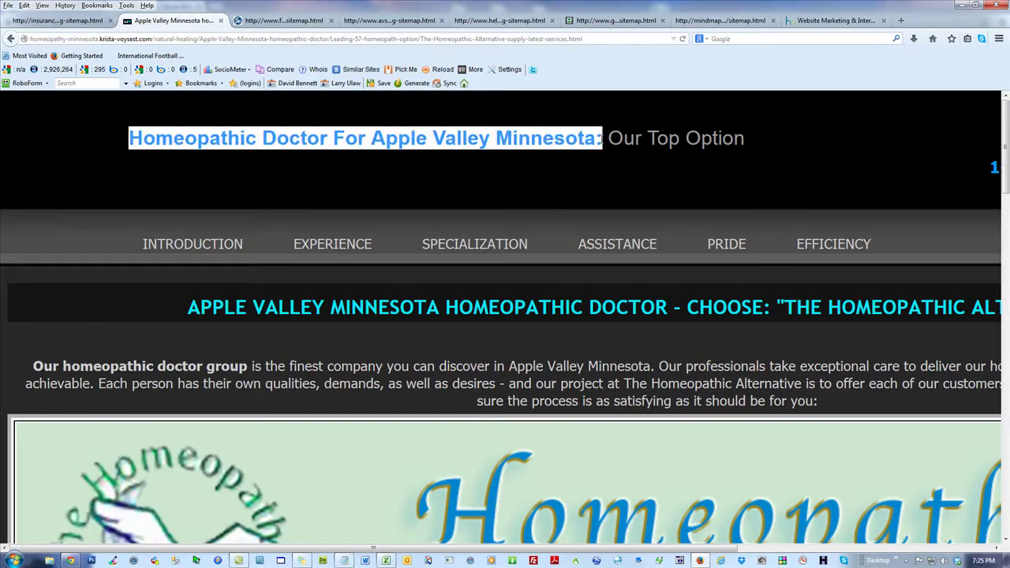
drag(198, 307, 667, 307)
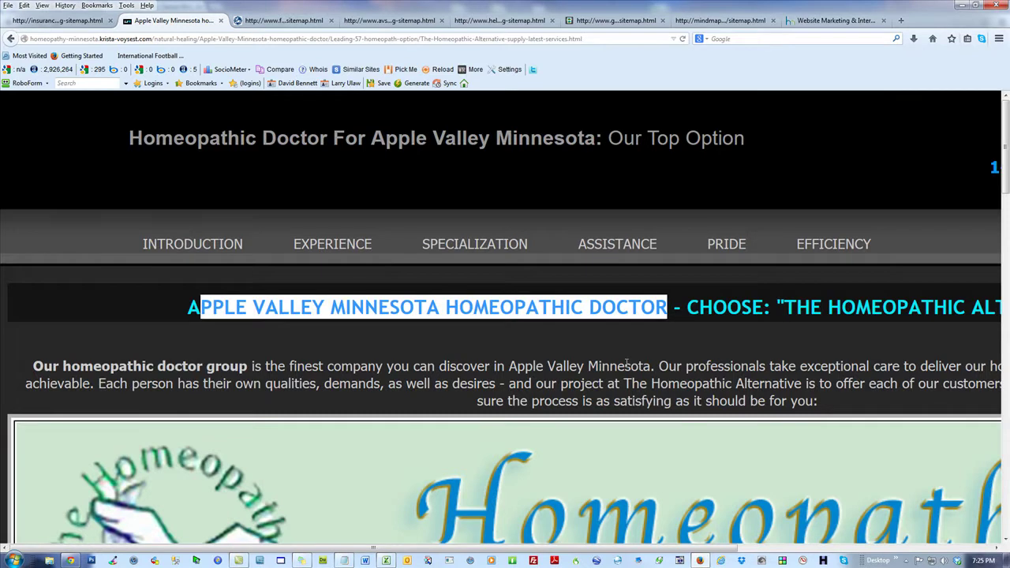
key(ctrl+minus)
key(ctrl+minus)
key(ctrl+minus)
key(ctrl+minus)
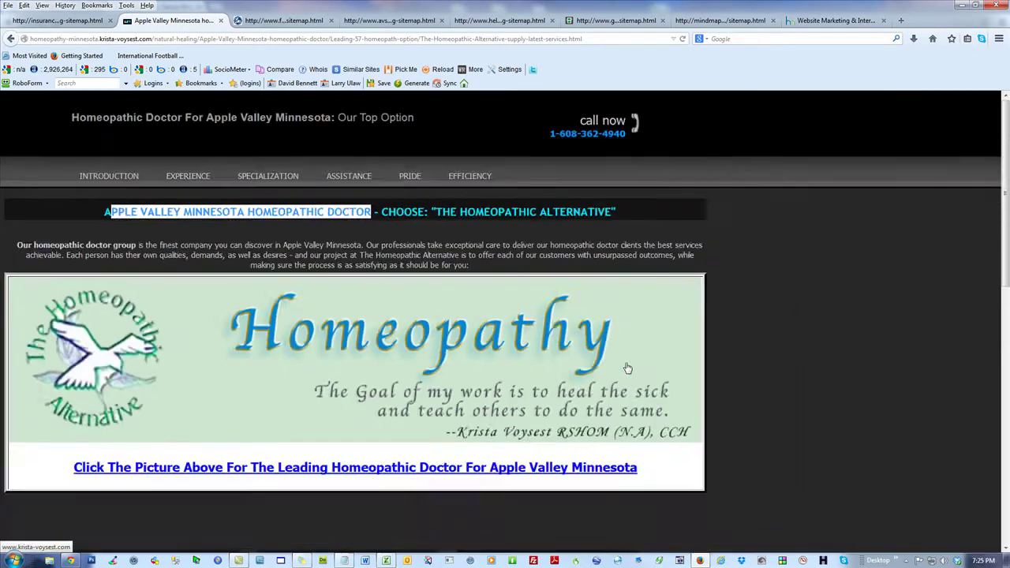
Step: Search Google for "Apple Valley Minnesota homeopathic doctor" and look through the results for the subdomain page
drag(104, 211, 374, 211)
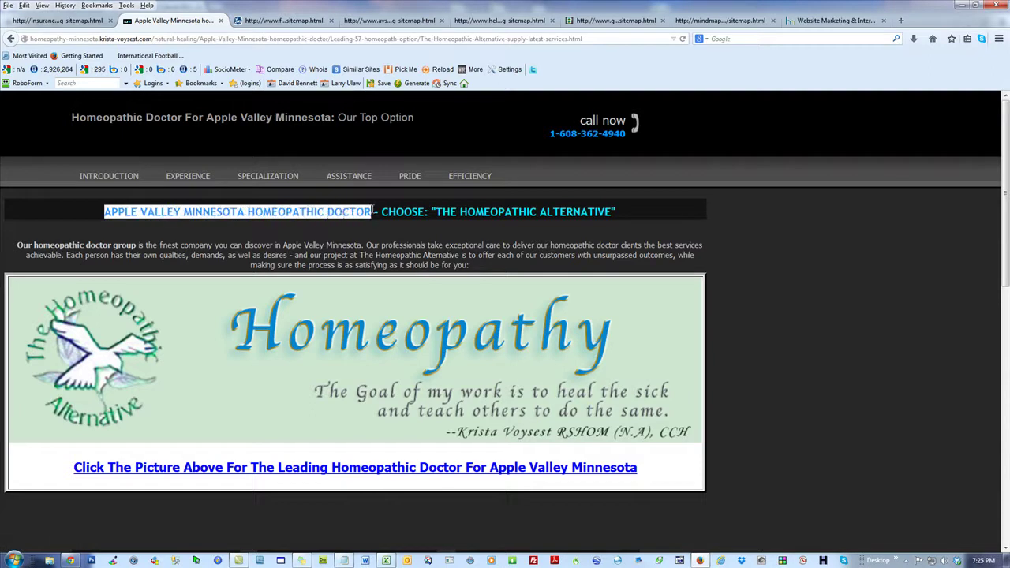
click(726, 38)
text(Apple Valley Minnesota homeopathic doctor)
key(Return)
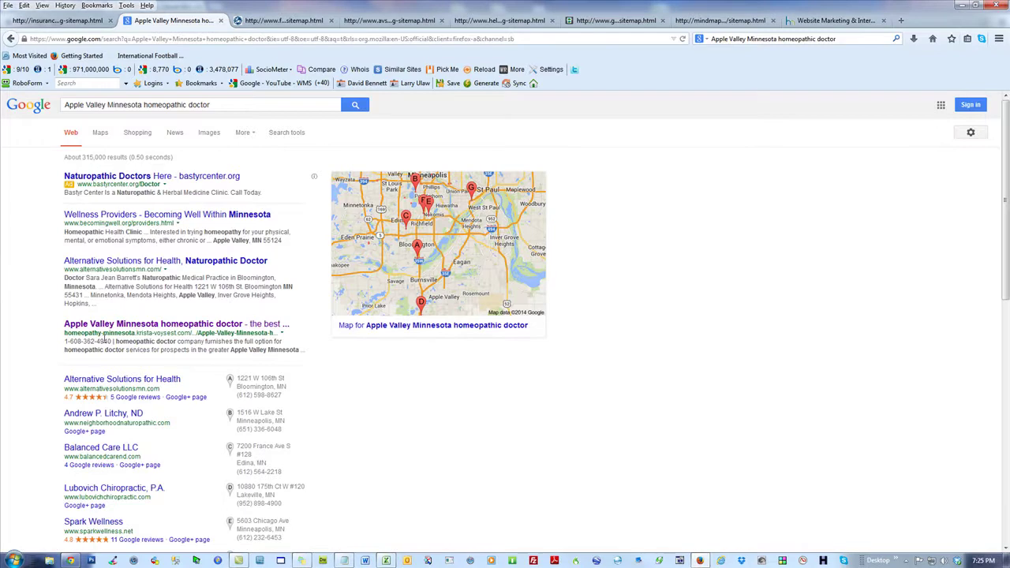
scroll(292, 398, down, 2)
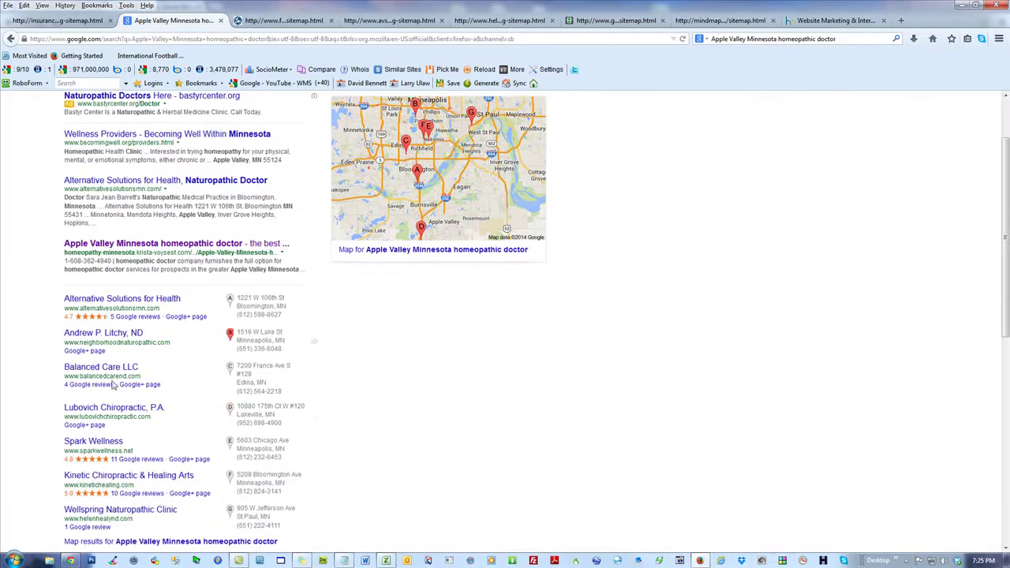
Step: Finish looking through the Apple Valley search results and return to the homeopathy mowg-sitemap list
scroll(111, 405, down, 2)
scroll(110, 405, up, 4)
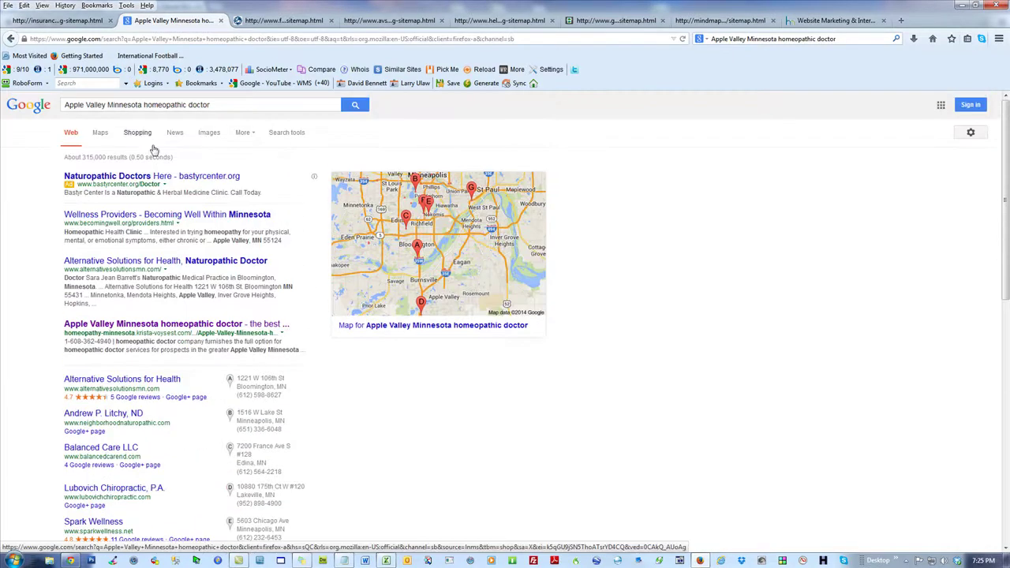
click(10, 38)
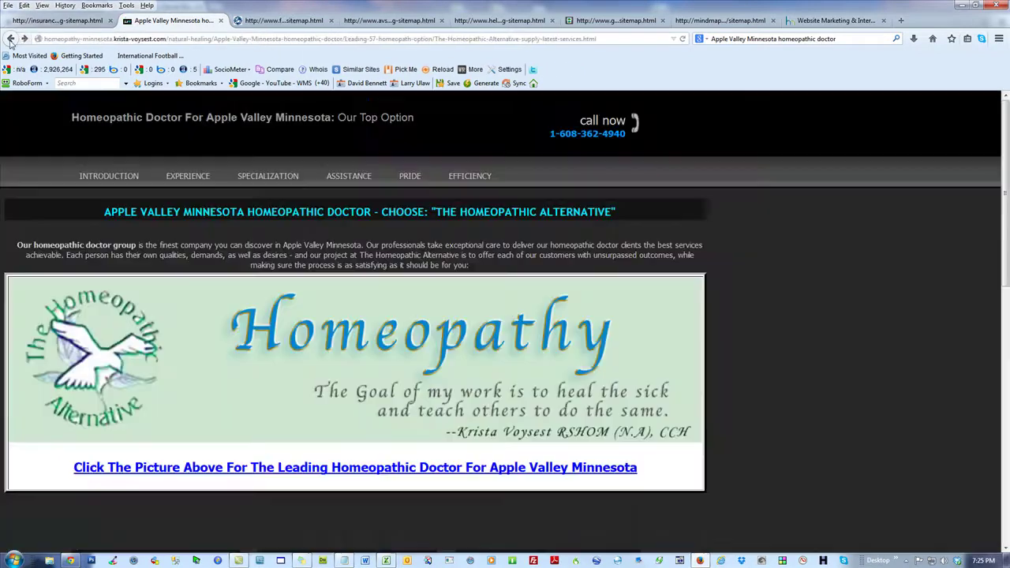
click(10, 38)
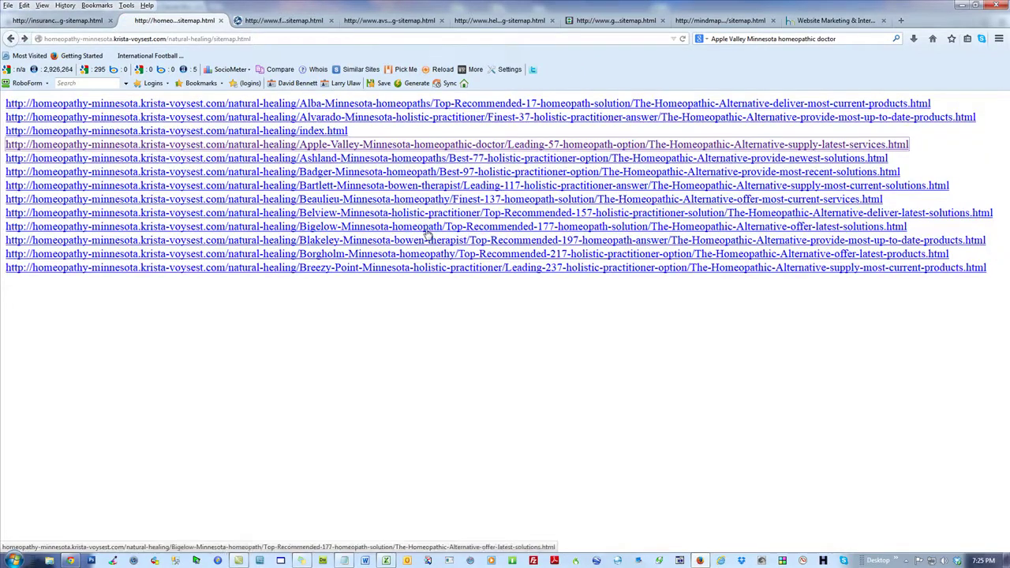
click(11, 39)
click(10, 39)
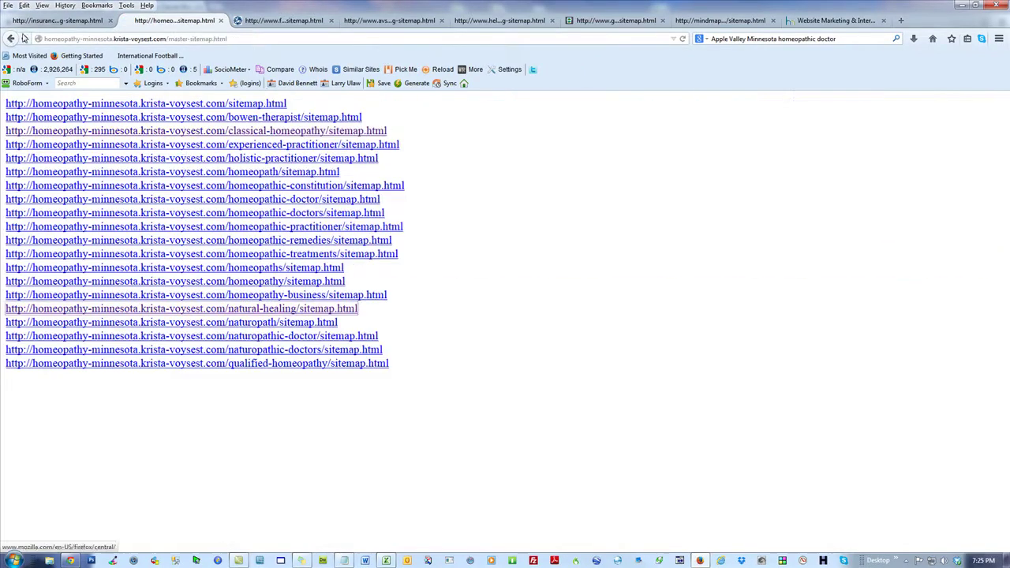
Step: Open the homeopathy-indiana master sitemap and follow its homeopathic-practitioner sitemap to the Clear Lake Indiana bowen therapist page
click(158, 127)
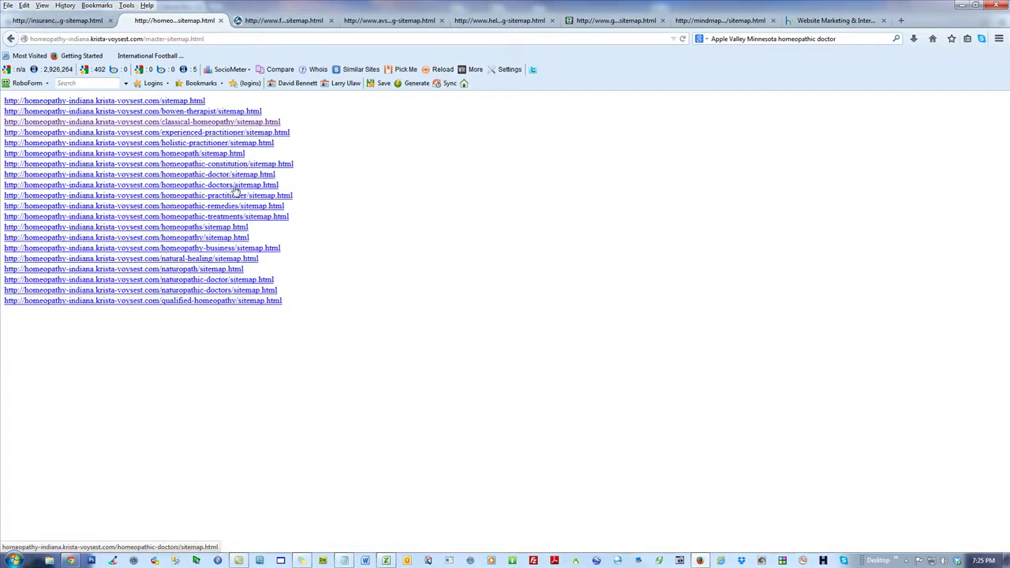
click(204, 196)
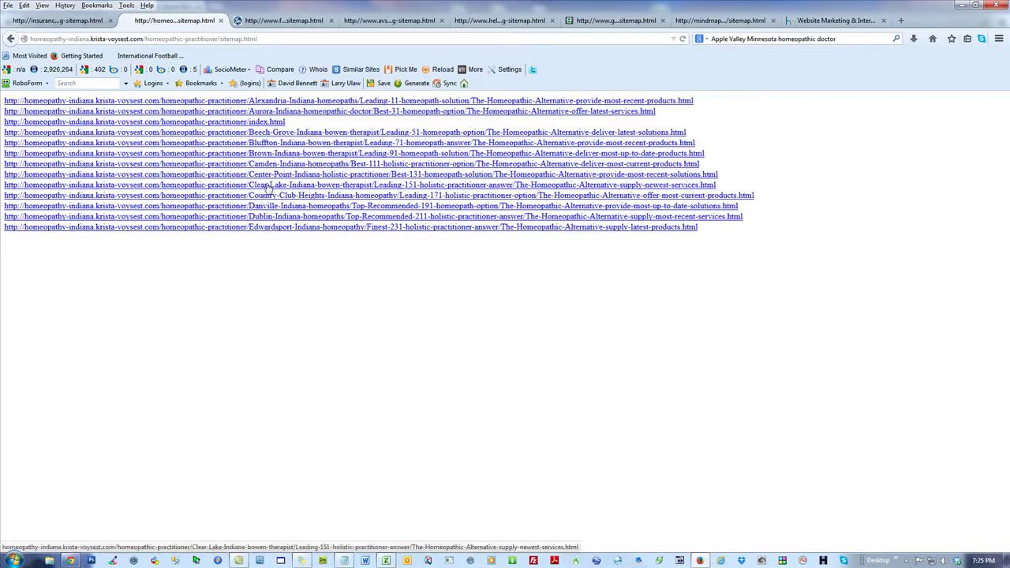
click(317, 186)
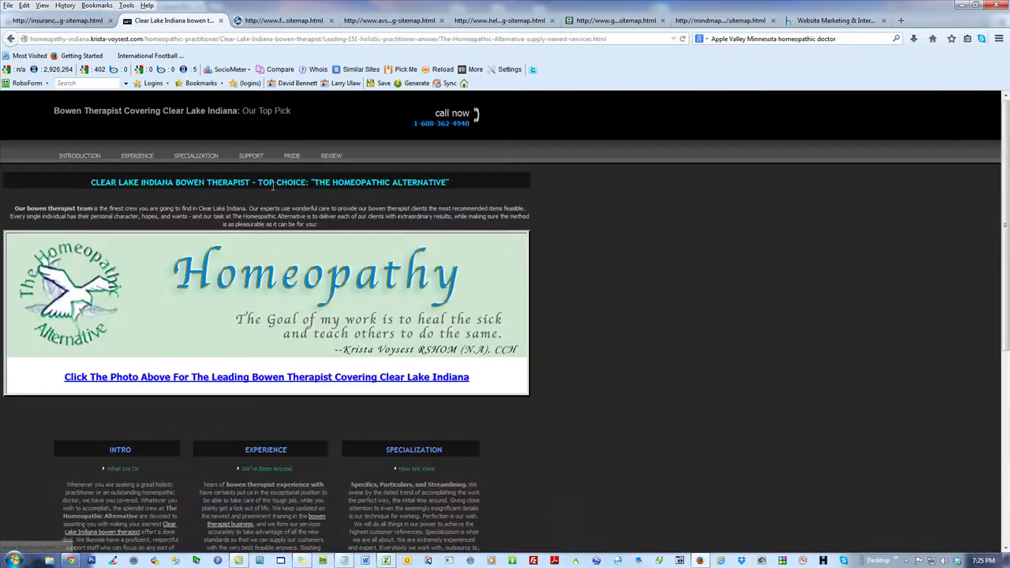
Step: Search Google for the page heading's phrase "Clear Lake Indiana bowen therapist"
drag(252, 182, 92, 182)
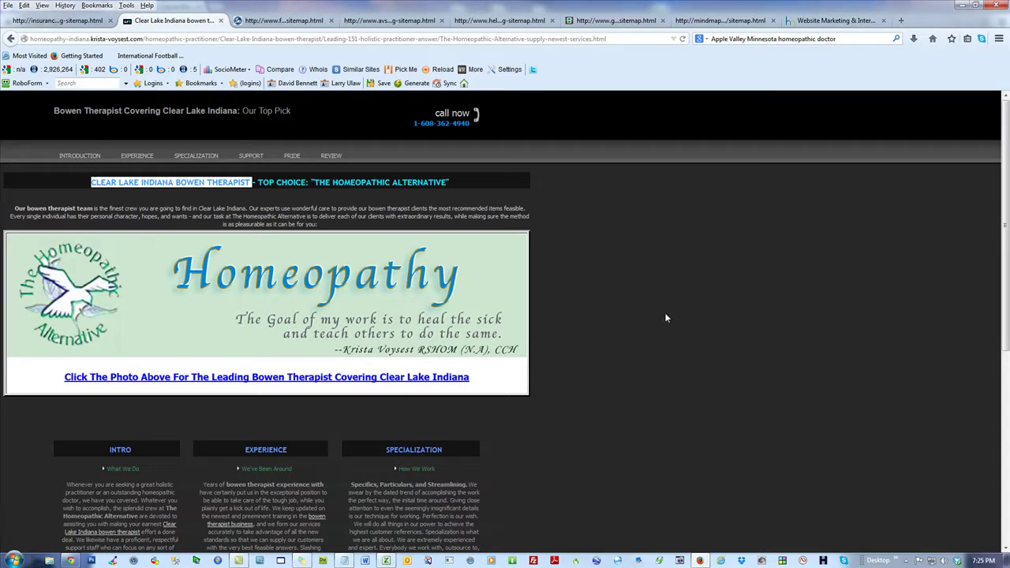
drag(803, 49, 850, 39)
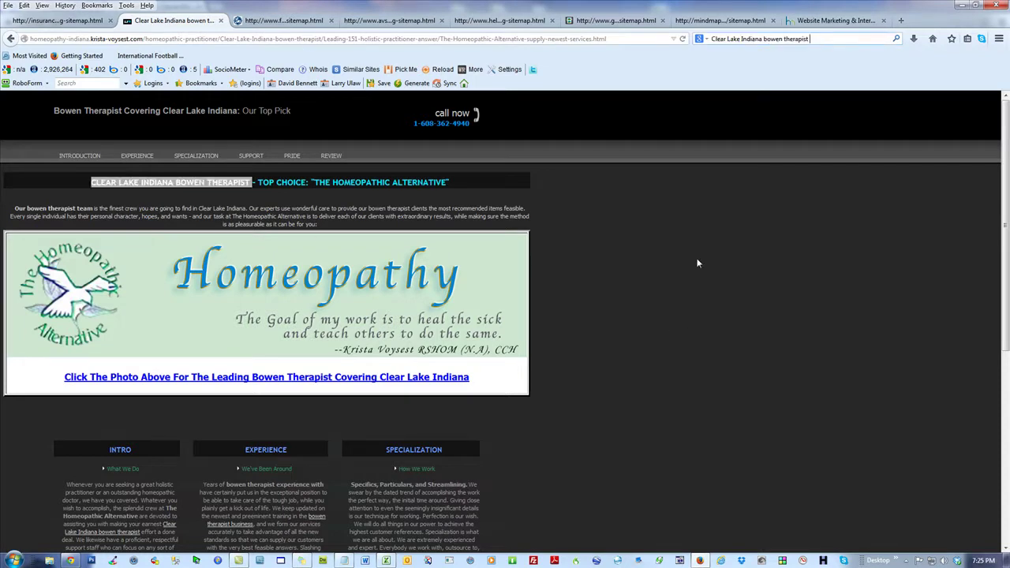
key(Return)
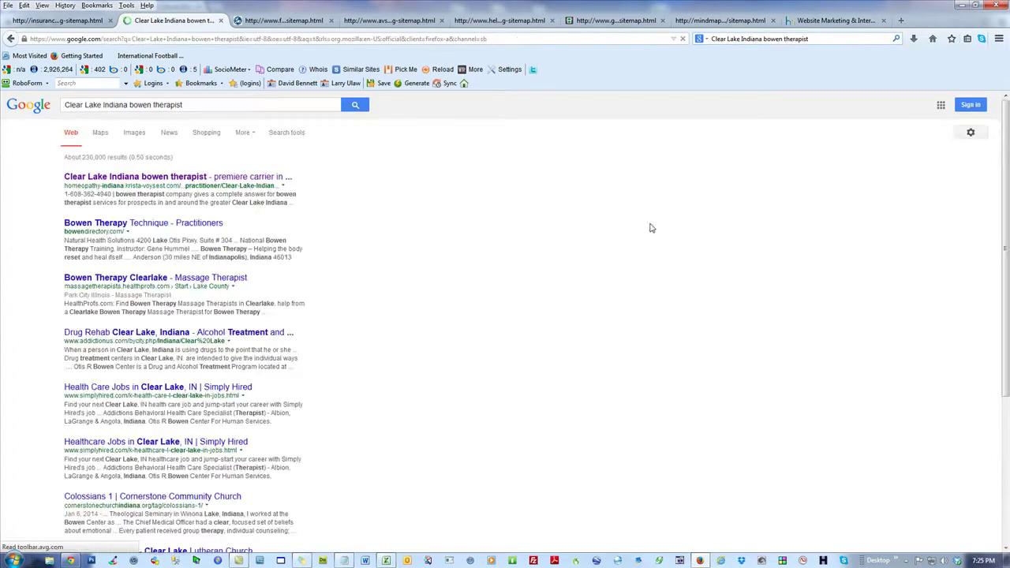
Step: Open the top-ranked subdomain result, view the homeopathy homepage it leads to at a smaller zoom, and return to the search results
click(147, 178)
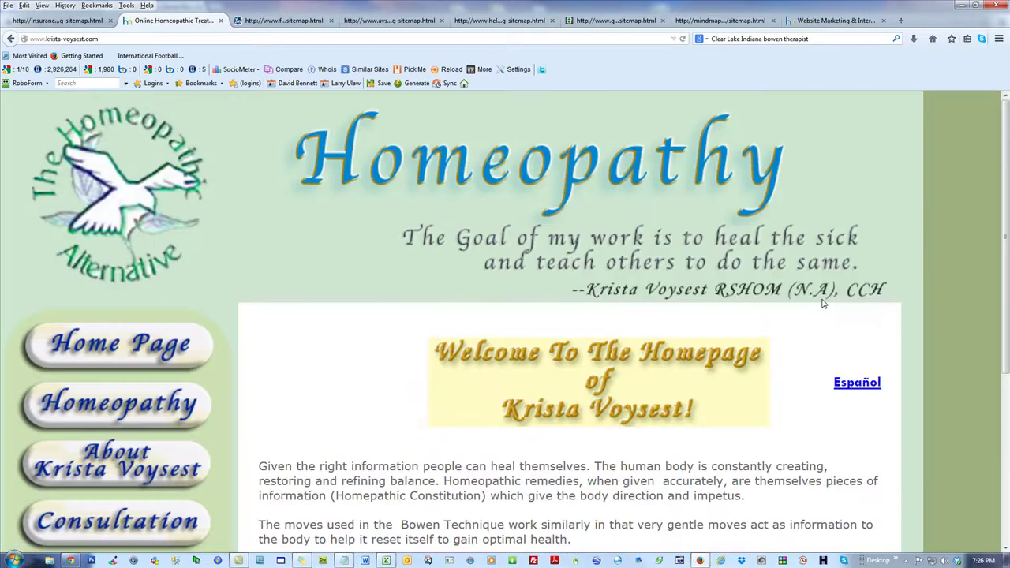
scroll(822, 300, down, 4)
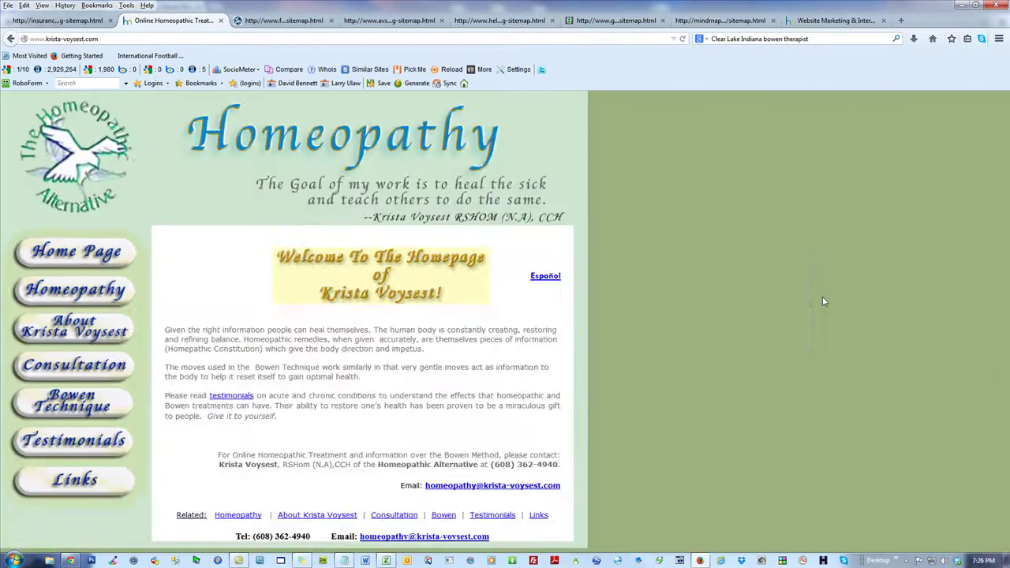
scroll(823, 302, up, 2)
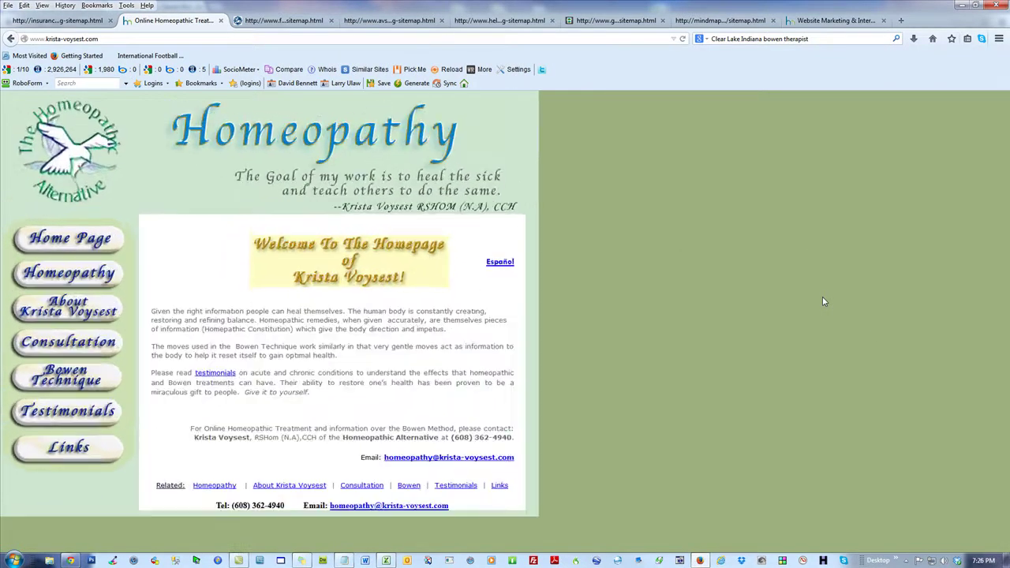
click(8, 39)
click(8, 38)
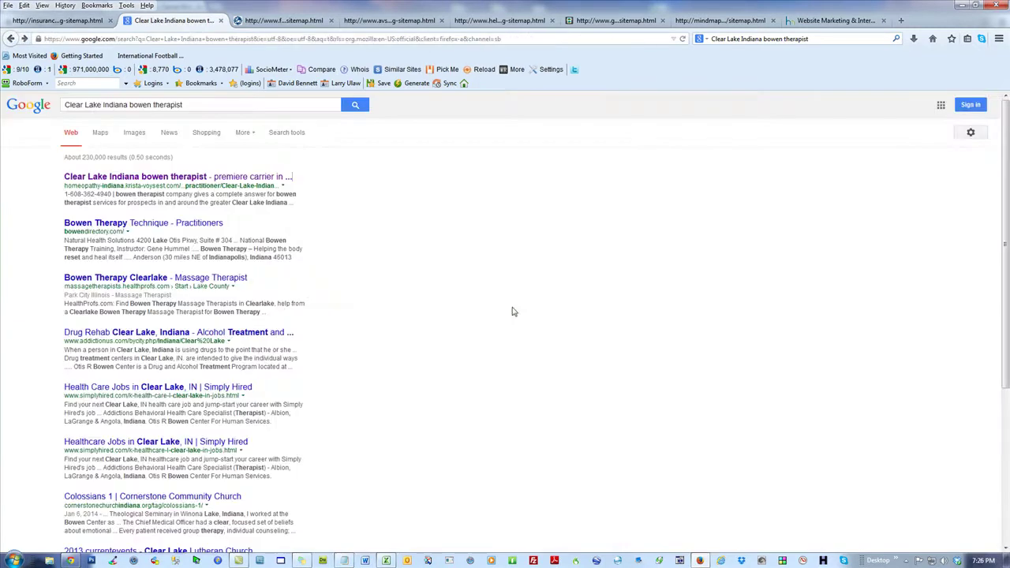
Step: Highlight the number of competing results for the Clear Lake search and enlarge the results page for reading
drag(107, 158, 84, 159)
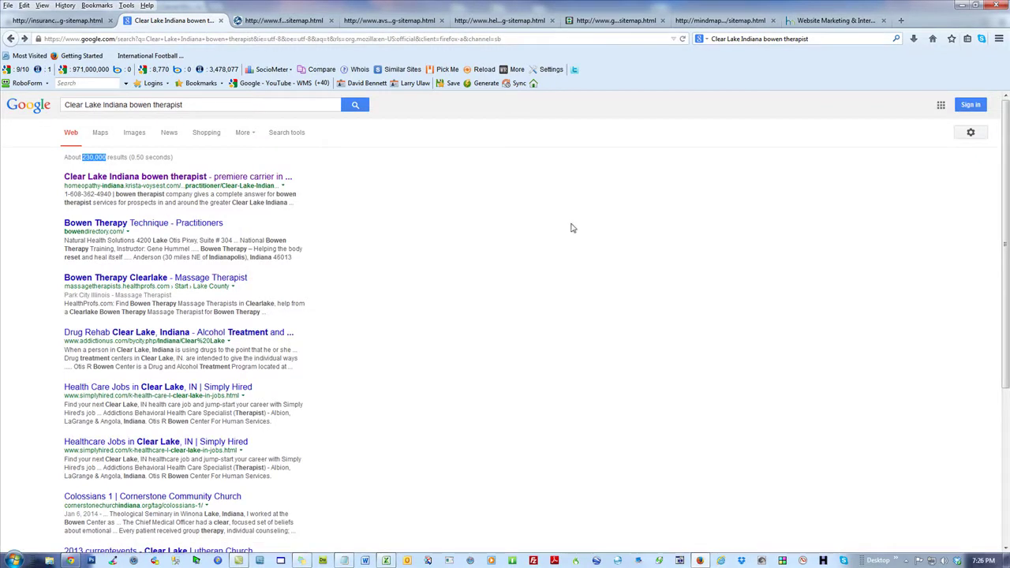
key(ctrl+plus)
key(ctrl+plus)
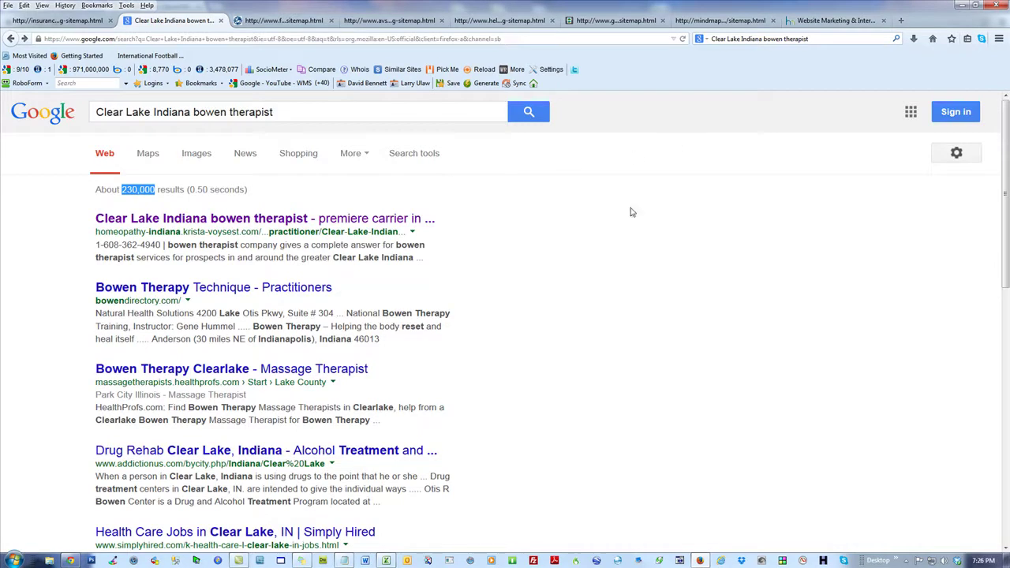
Step: Highlight the web addresses of the leading Clear Lake search results one after another to compare the competing sites
click(638, 317)
drag(182, 230, 86, 218)
drag(145, 300, 103, 305)
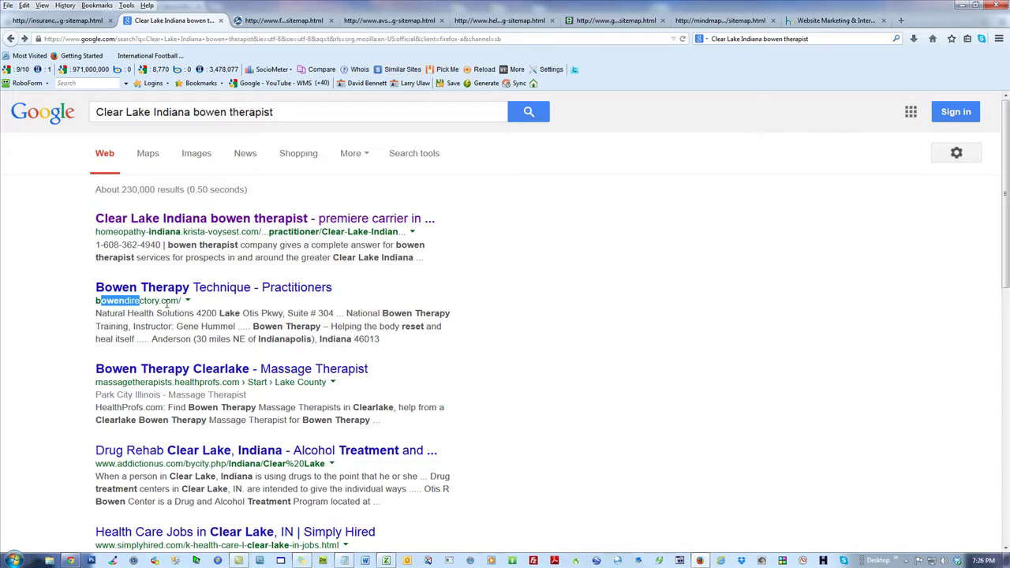
click(639, 327)
drag(220, 382, 127, 383)
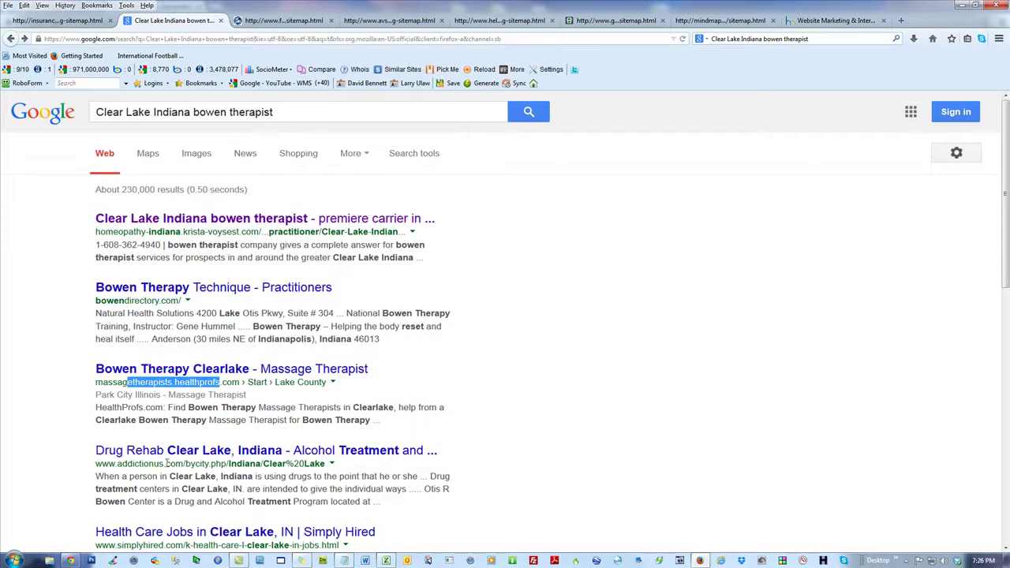
drag(164, 464, 123, 476)
drag(147, 545, 94, 545)
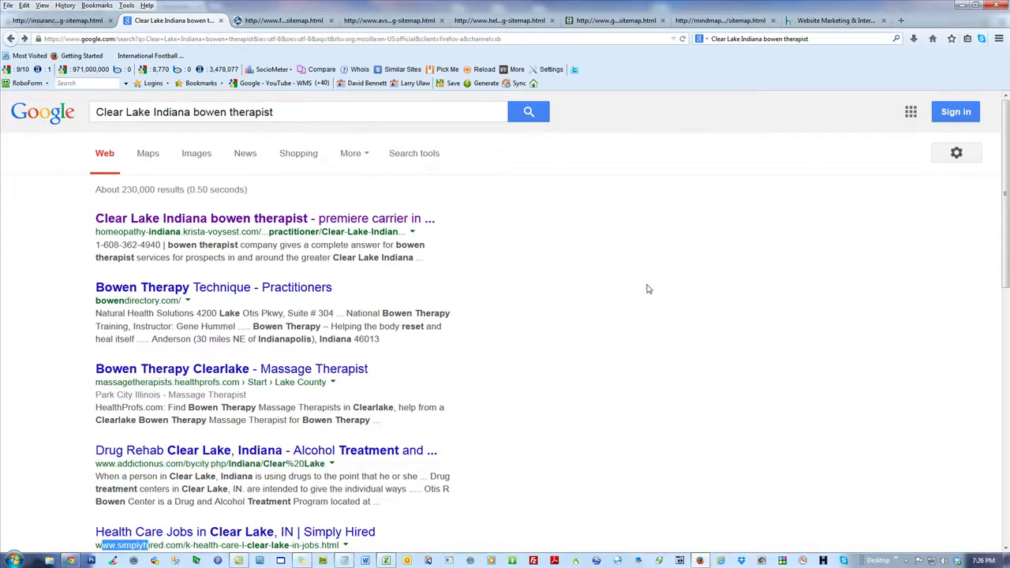
Step: Examine the remaining results on the page, then return to the first result and highlight part of its subdomain listing
scroll(634, 312, down, 3)
scroll(195, 451, down, 2)
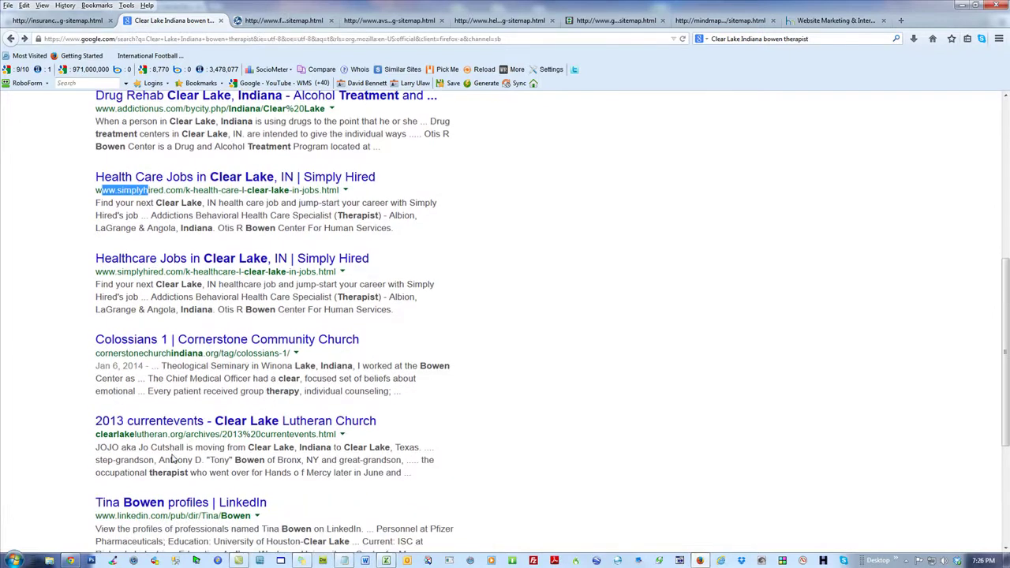
scroll(642, 377, down, 2)
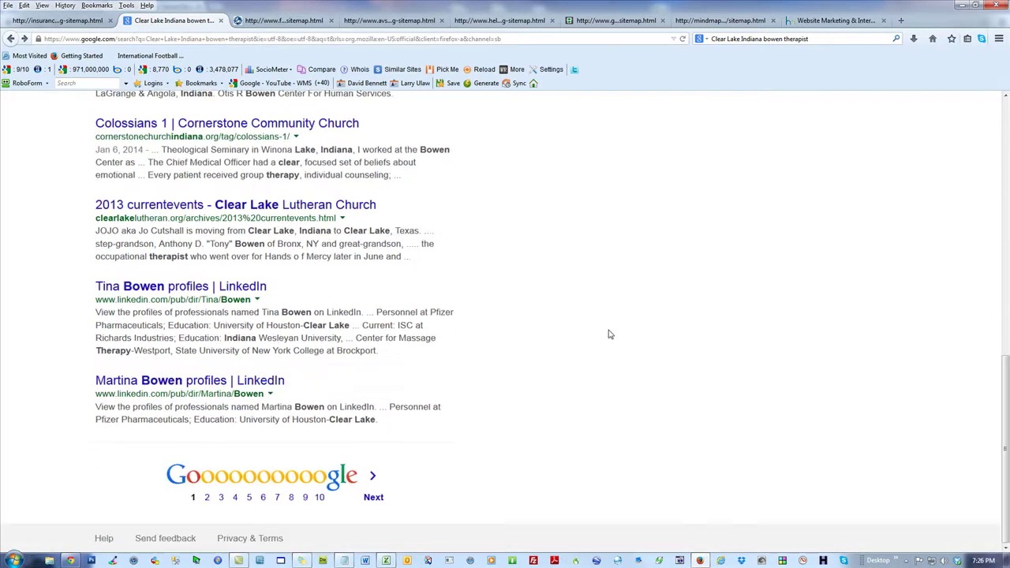
scroll(631, 363, up, 7)
click(623, 289)
drag(164, 245, 106, 232)
click(687, 230)
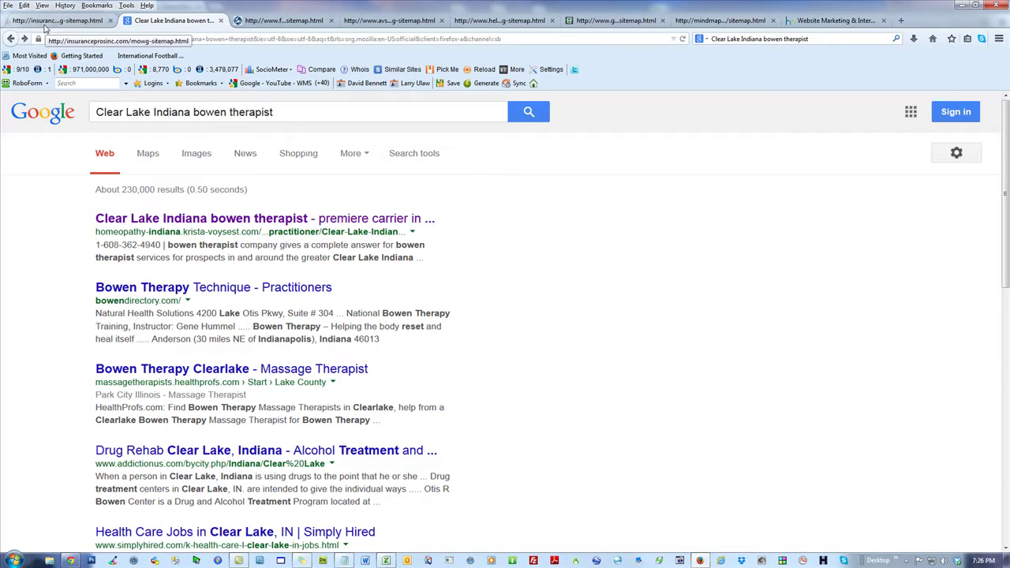
Step: Revisit the insuranceprosinc.com sitemap list, then close that browser window and return to the sub-domain list in the Create Sub Domains form
click(60, 21)
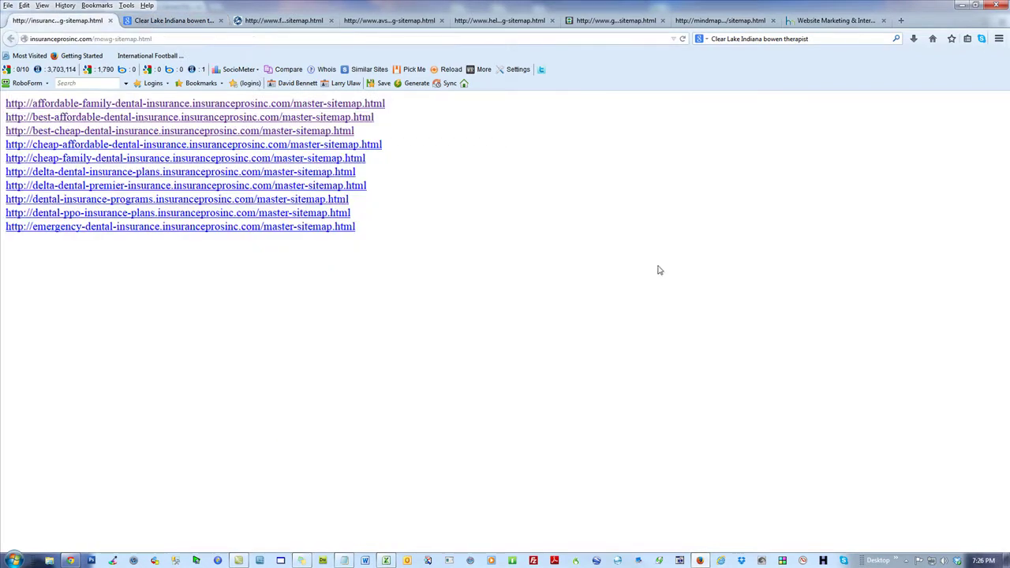
click(996, 6)
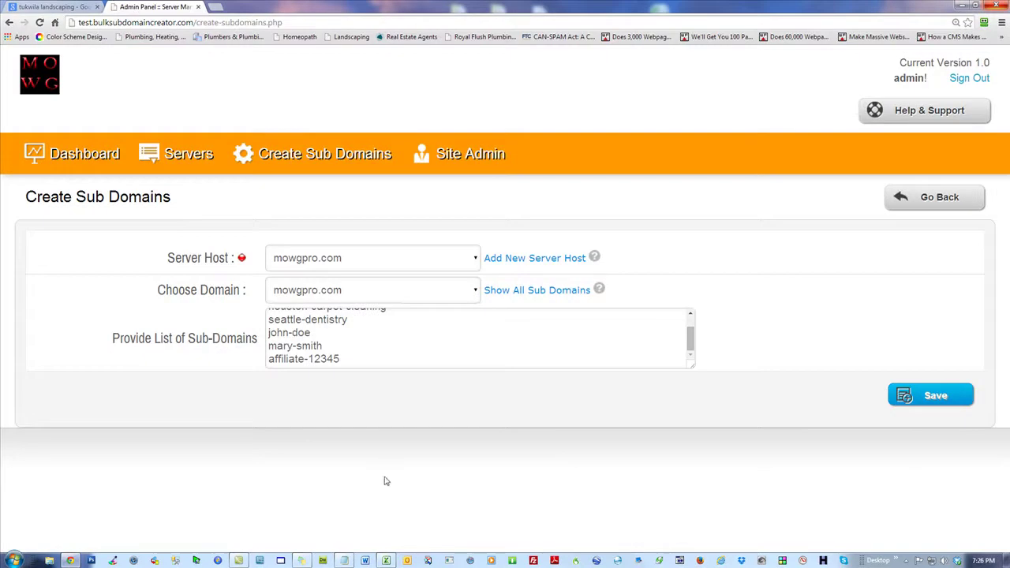
click(360, 363)
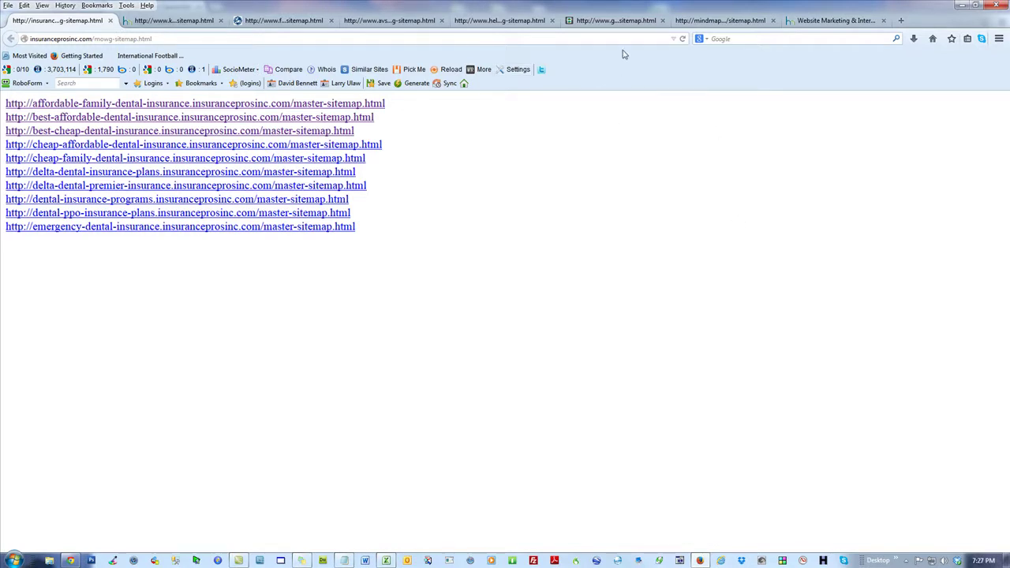
Step: Show the Website Marketing Solutions homepage, copy its web address and enlarge the page
click(817, 20)
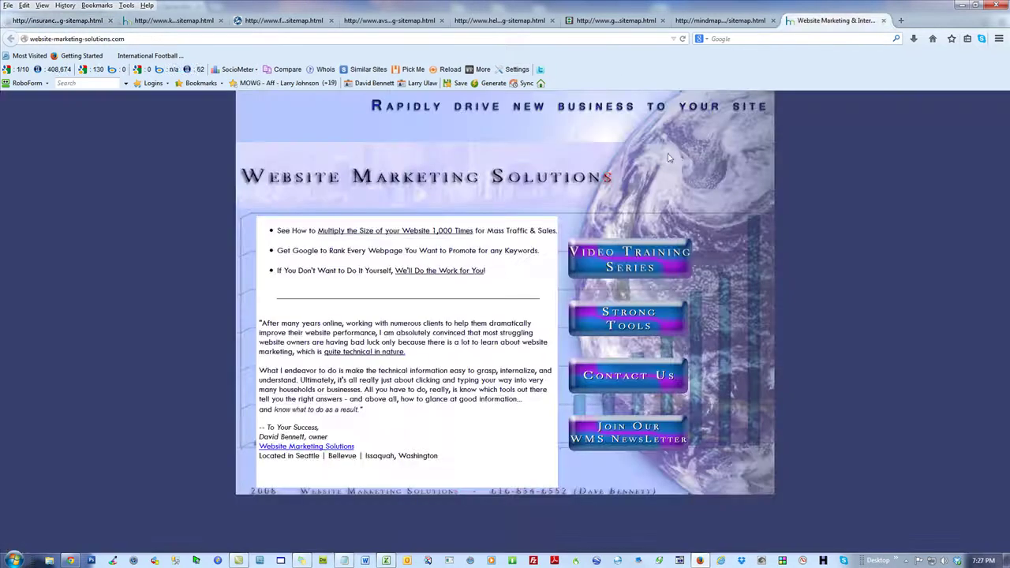
click(117, 38)
key(ctrl+c)
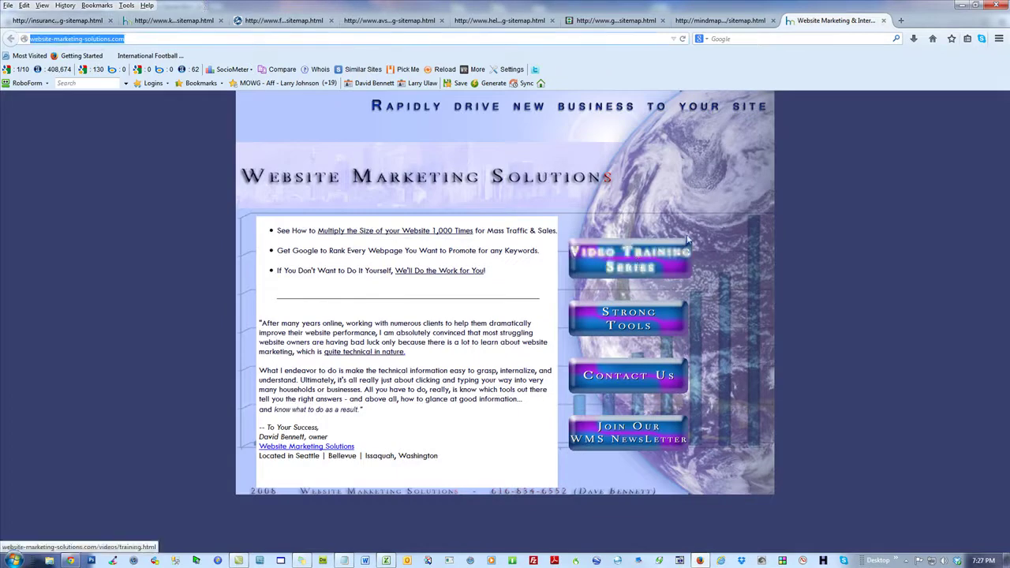
scroll(737, 197, up, 3)
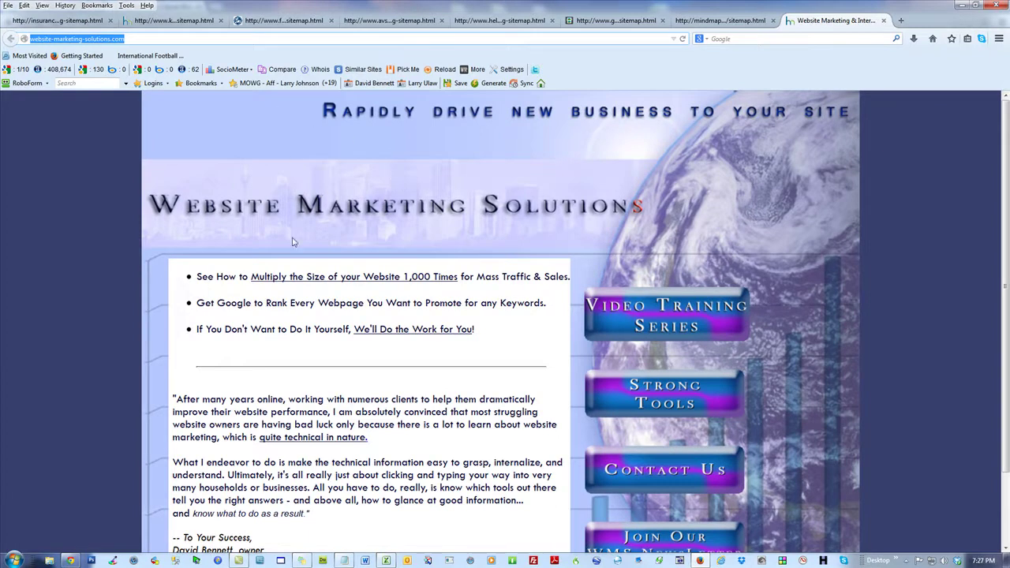
click(346, 561)
click(470, 444)
key(Return)
key(Return)
key(Return)
key(Return)
key(ctrl+v)
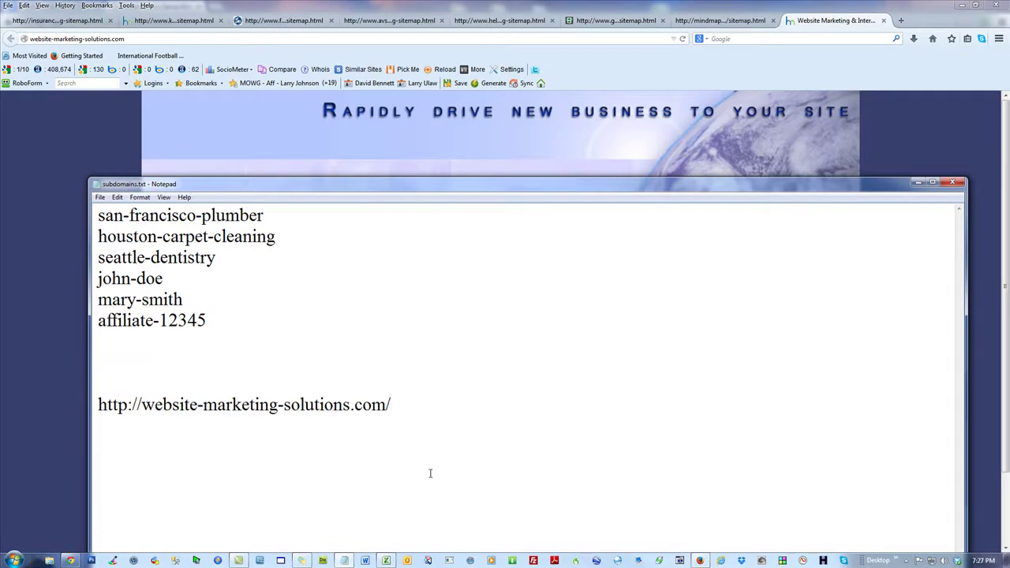
key(BackSpace)
Step: Highlight the website-marketing-solutions.com domain, raise the note window to present the address, and move it out of the way
drag(142, 404, 412, 403)
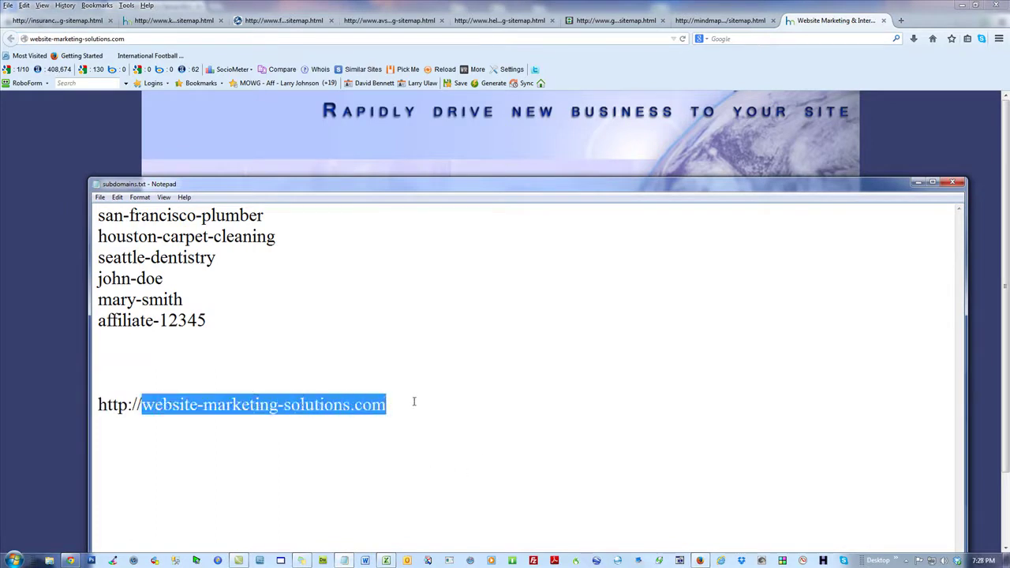
drag(412, 188, 462, 20)
mouse_move(467, 229)
mouse_down()
mouse_move(192, 237)
mouse_move(464, 223)
mouse_up()
click(465, 233)
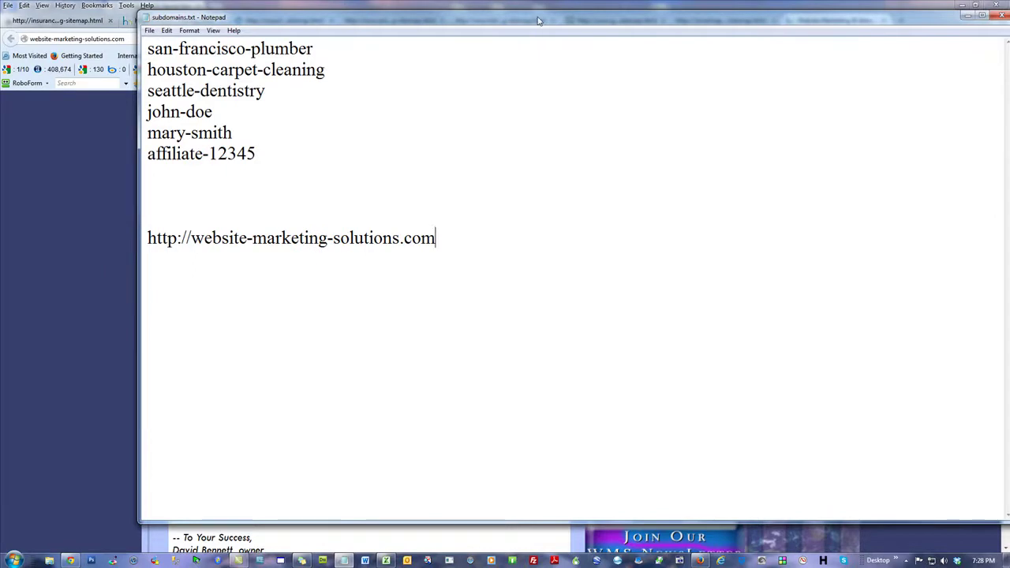
key(super+Down)
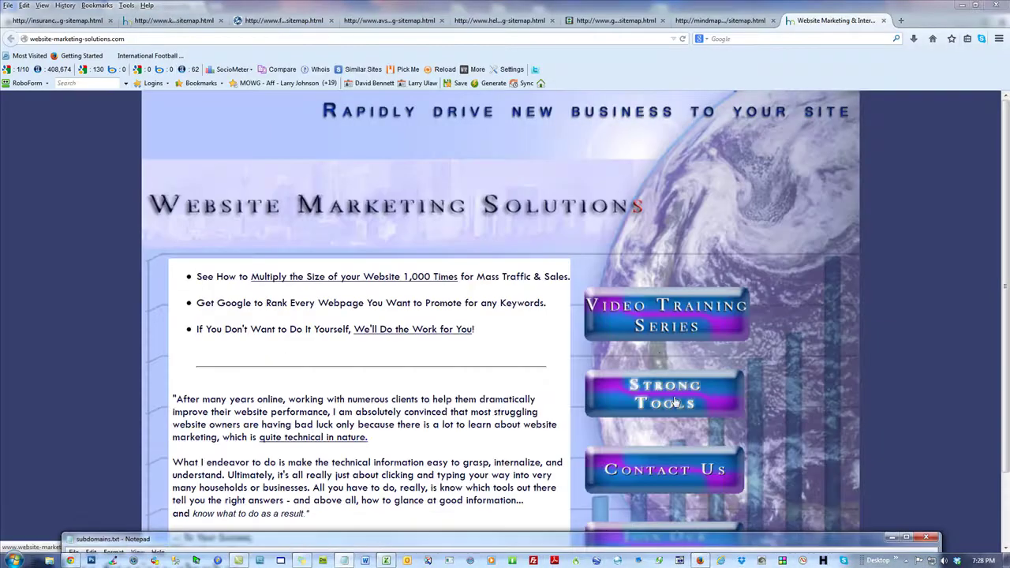
Step: Open the Strong Tools page, highlight the Bulk Subdomain Creator Tool heading and look through the purchase options beneath it
click(675, 402)
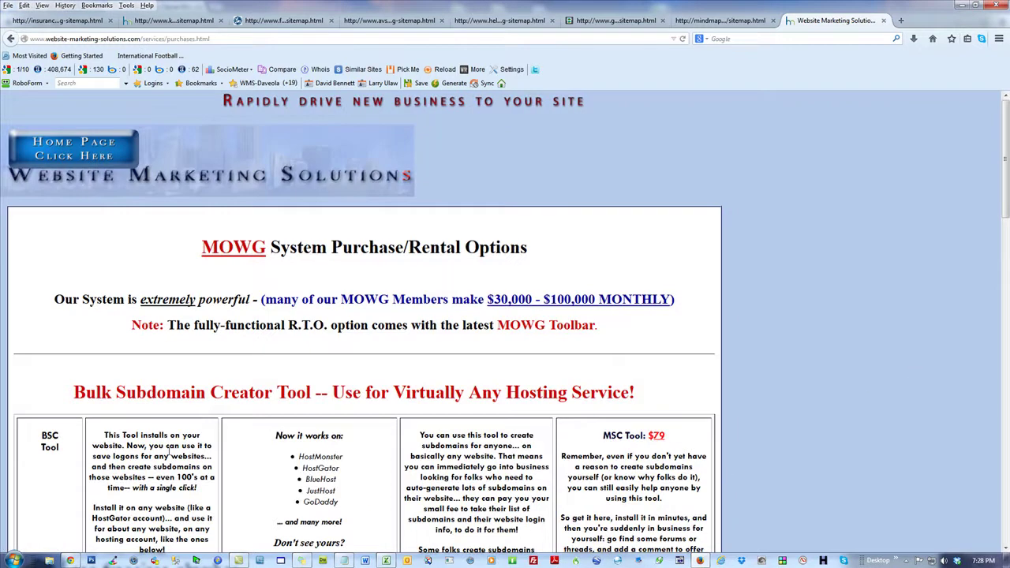
drag(74, 394, 855, 428)
click(871, 346)
scroll(850, 339, down, 2)
scroll(839, 388, down, 4)
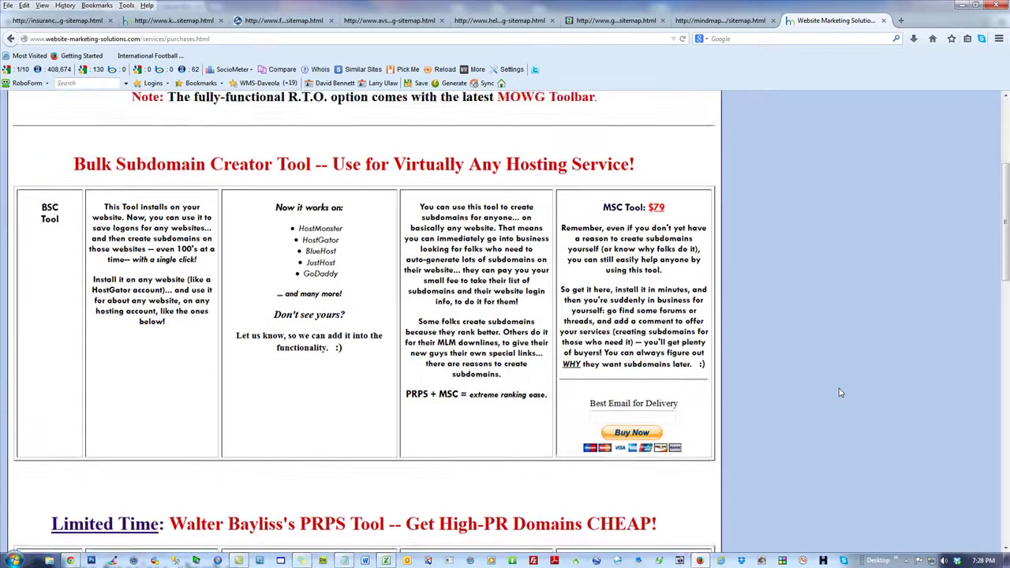
scroll(837, 387, down, 4)
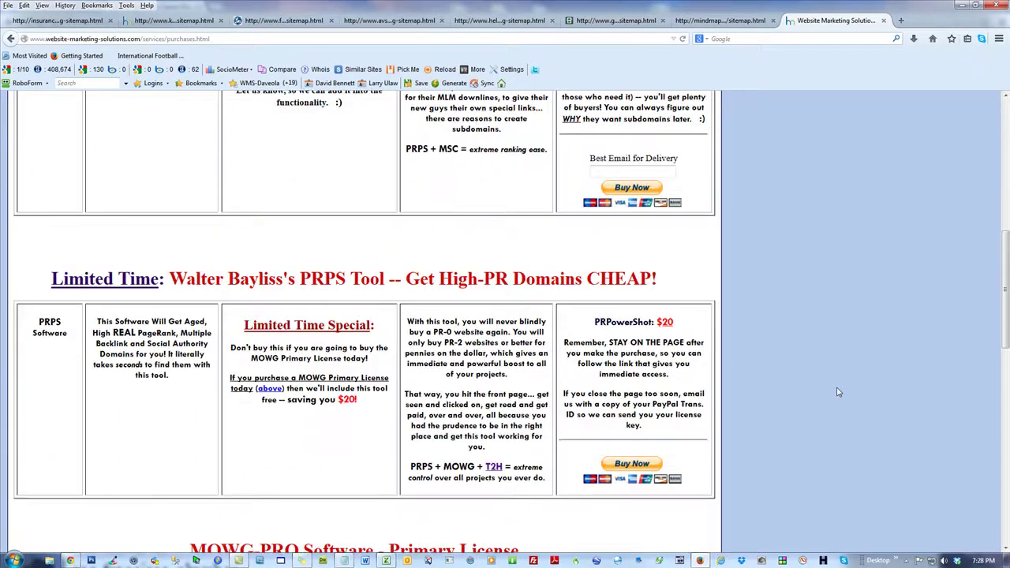
Step: Highlight the PRPS Tool offer below the Bulk Subdomain Creator Tool, and point out the PRPowerShot and MSC Tool price lines
drag(299, 271, 833, 343)
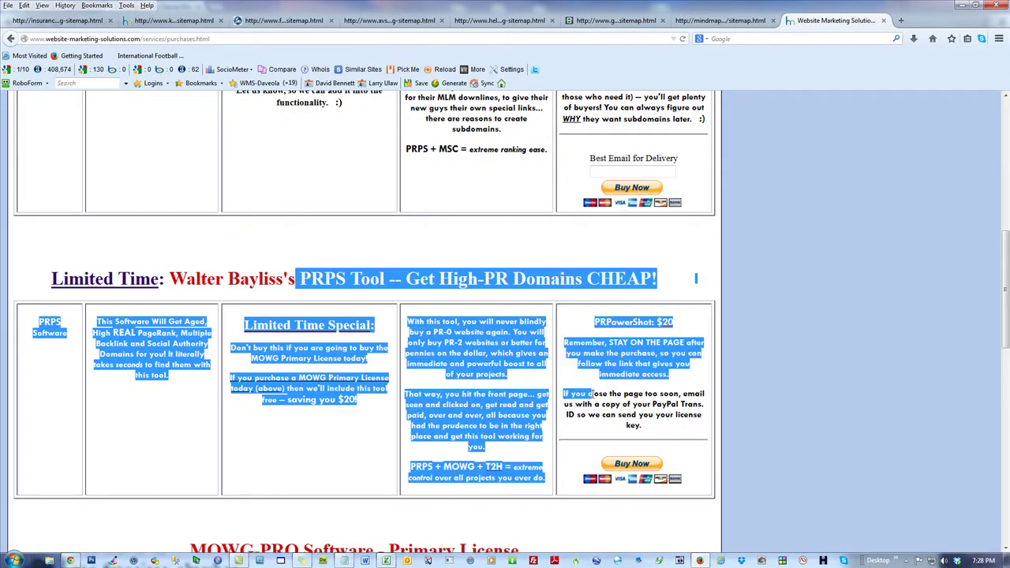
click(832, 343)
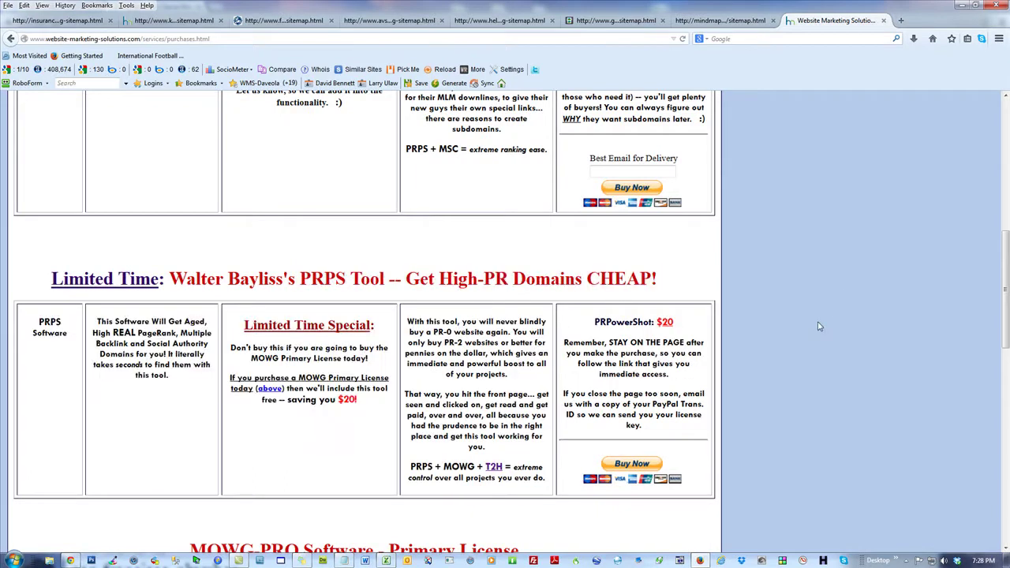
scroll(819, 317, up, 4)
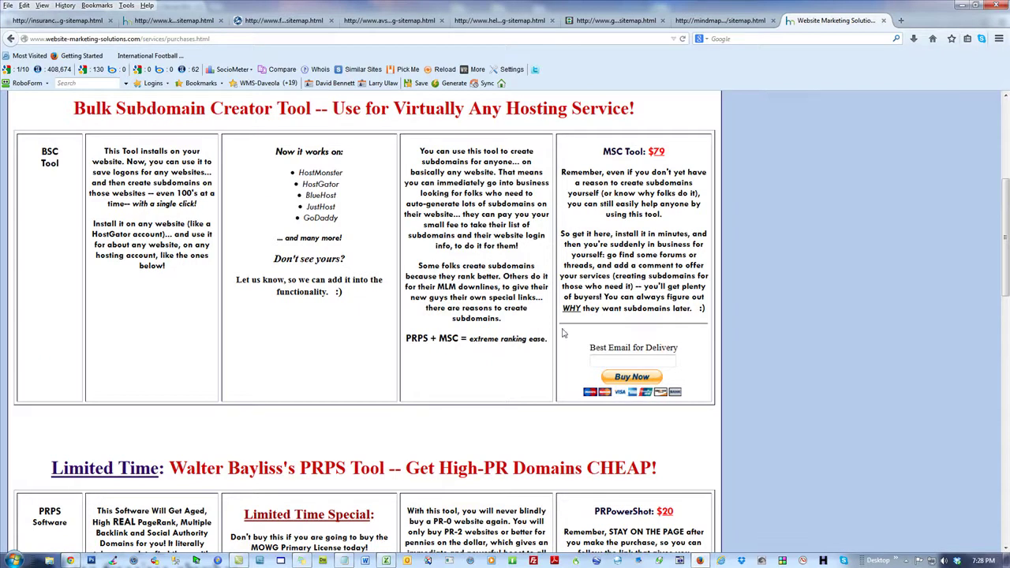
drag(673, 511, 595, 513)
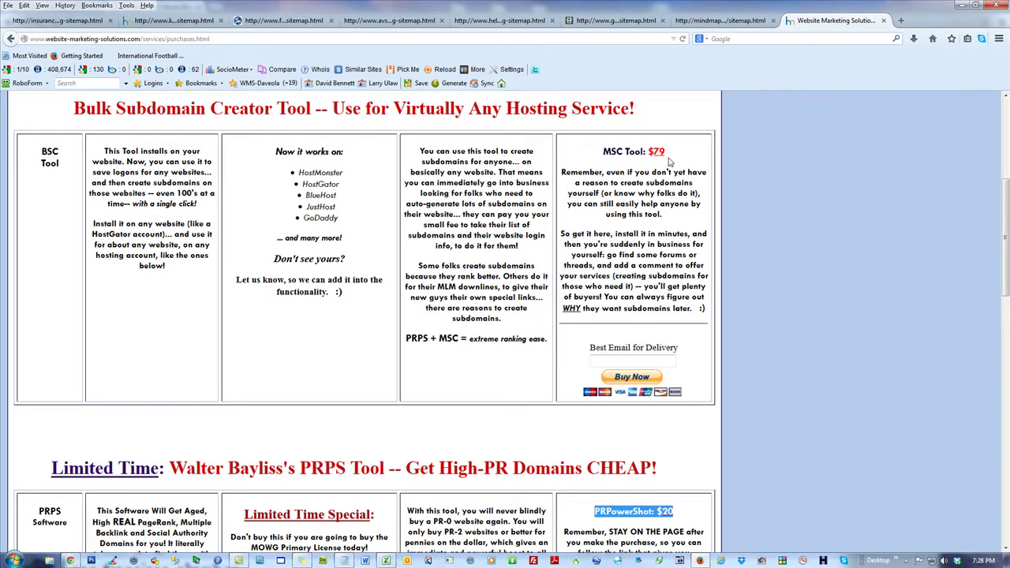
drag(676, 153, 596, 156)
click(861, 207)
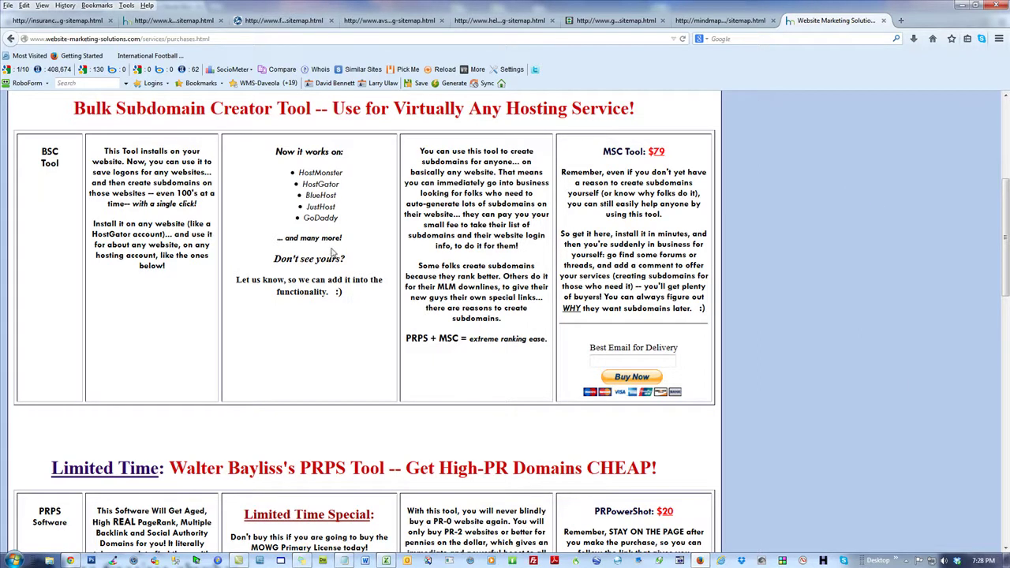
Step: Highlight the supported hosting services from HostMonster to GoDaddy in the BSC Tool table and clear the highlight
drag(300, 172, 298, 171)
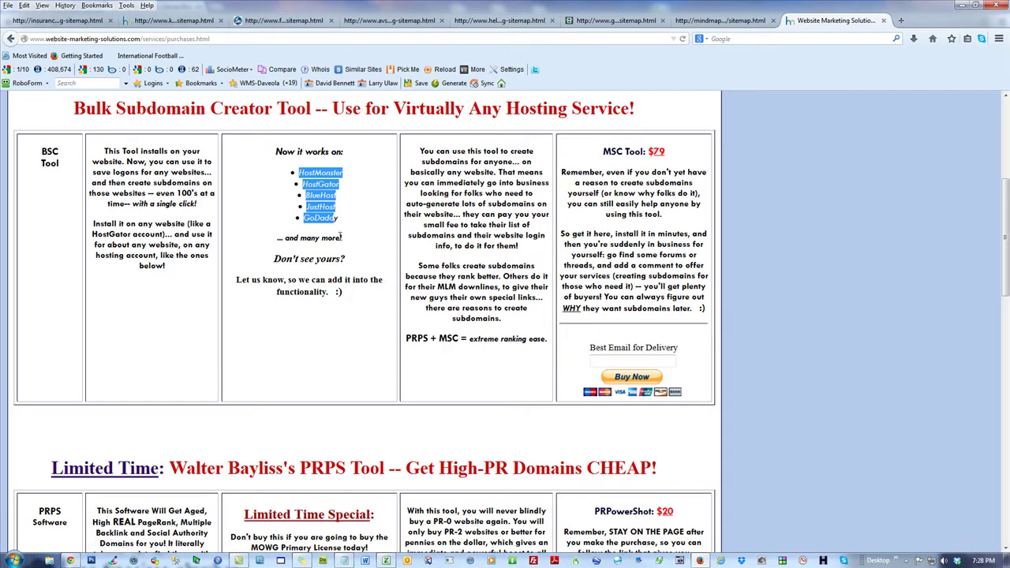
click(339, 225)
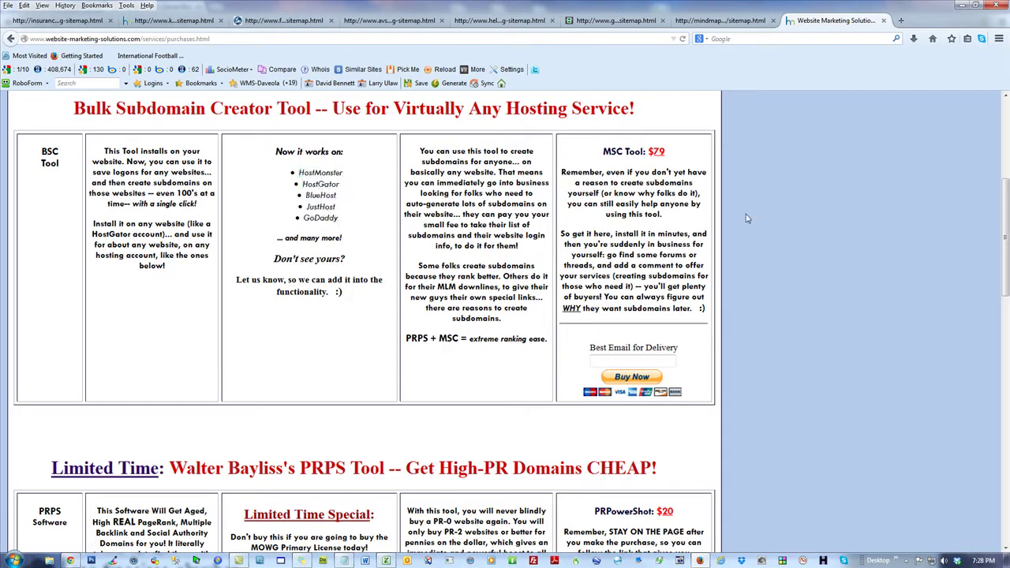